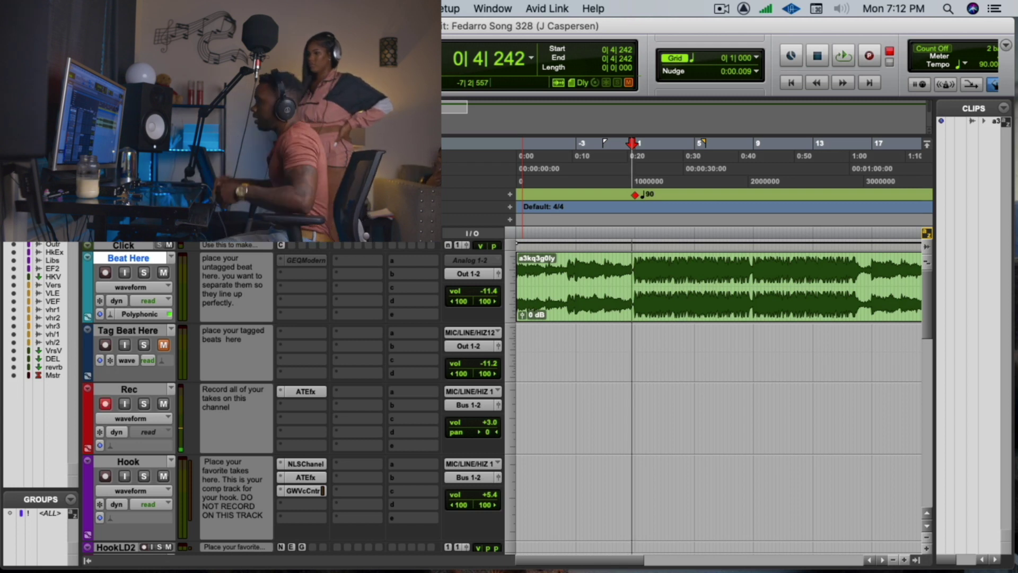
# - Play the beat from bar 0, just before the section change at bar 1, trying two start points
pyautogui.click(628, 177)
pyautogui.press('space')
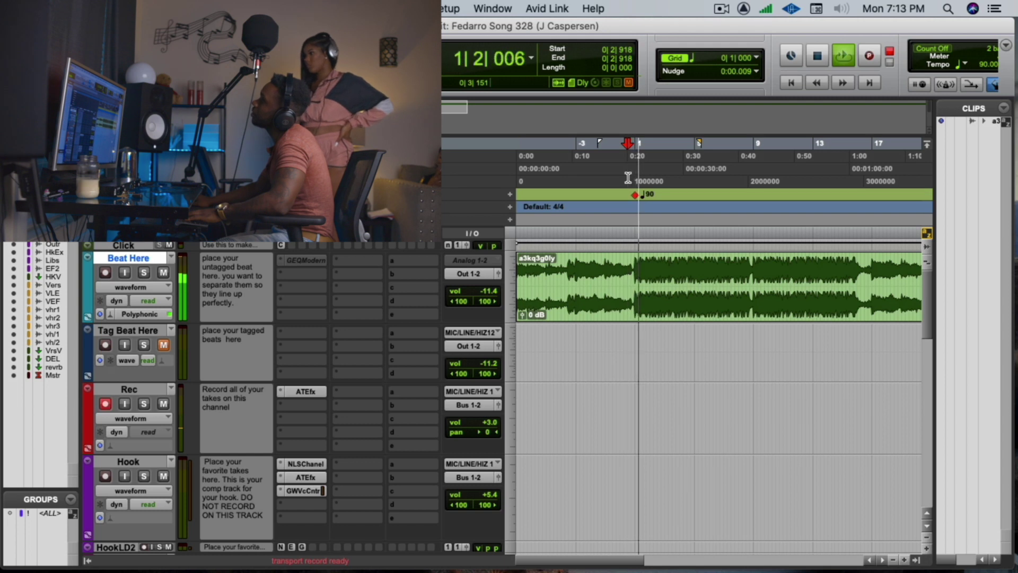
pyautogui.press('space')
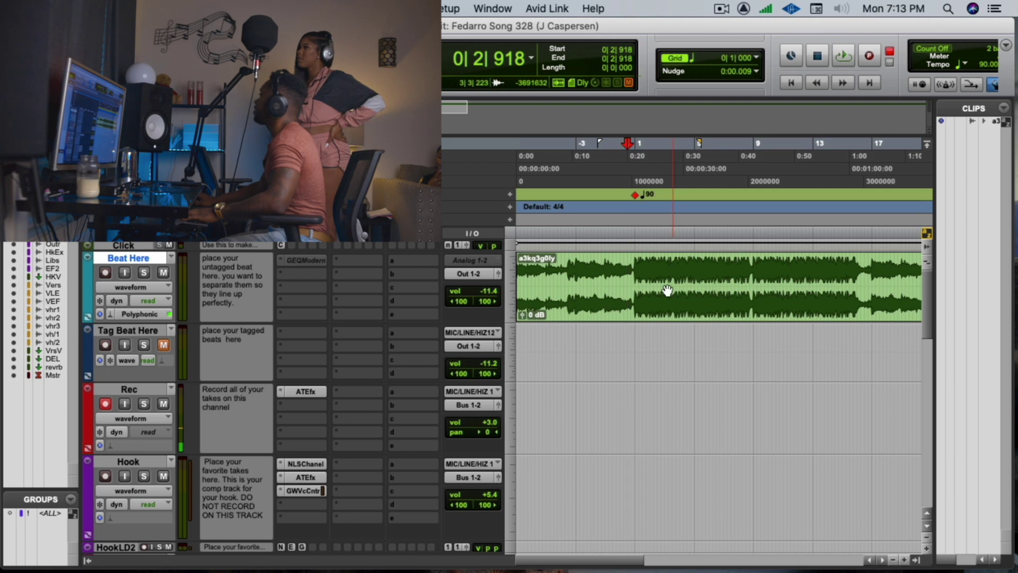
pyautogui.click(621, 180)
pyautogui.press('space')
pyautogui.press('space')
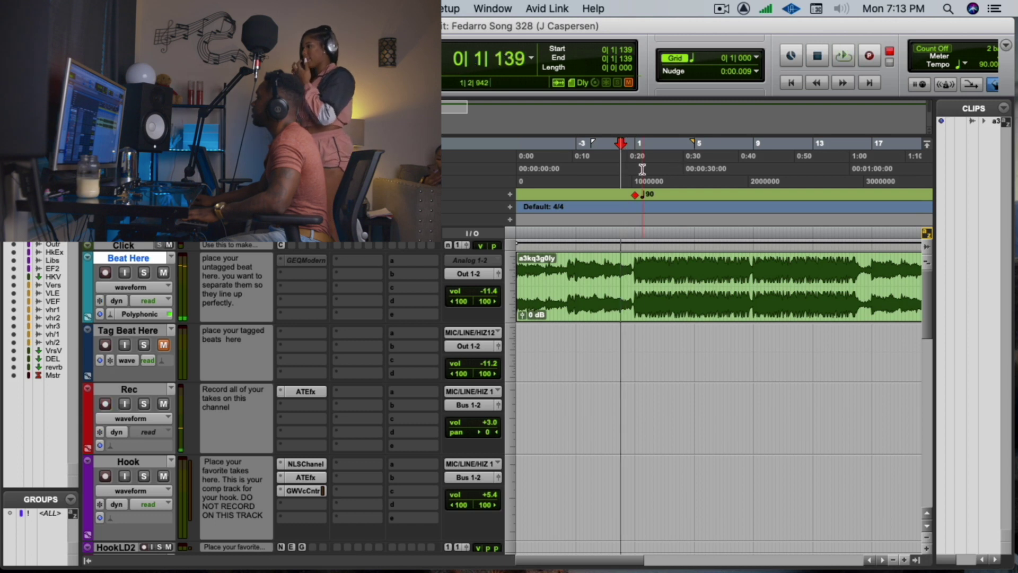
# - Play the beat from an earlier start point, around bar -2, to hear the lead-in to the hook
pyautogui.click(643, 169)
pyautogui.click(605, 162)
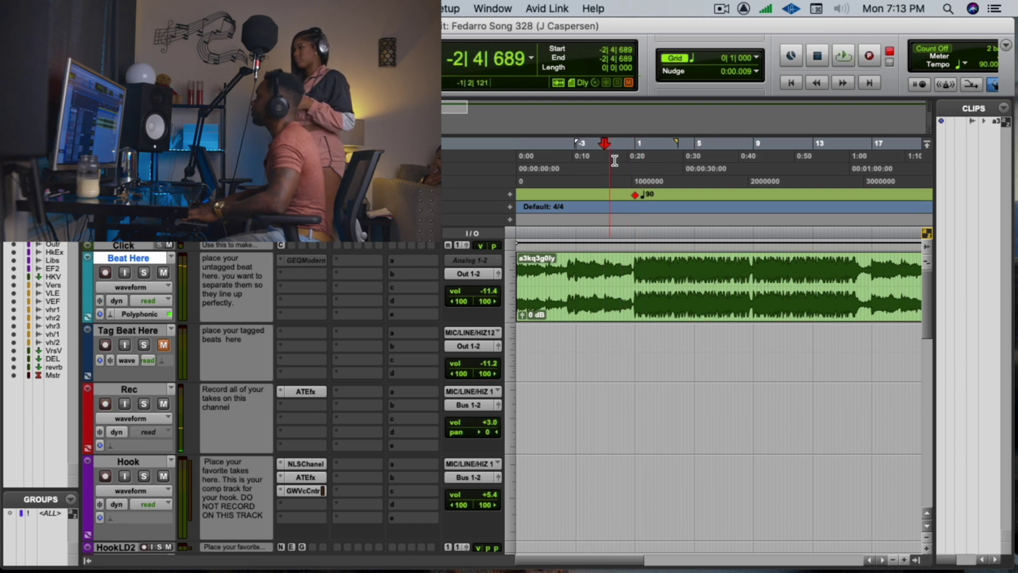
pyautogui.press('space')
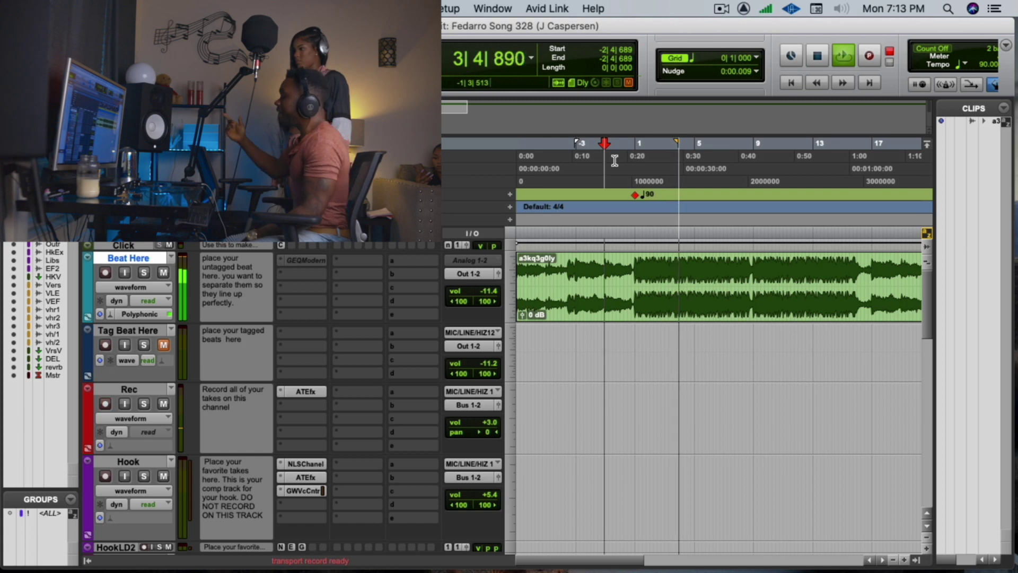
pyautogui.press('space')
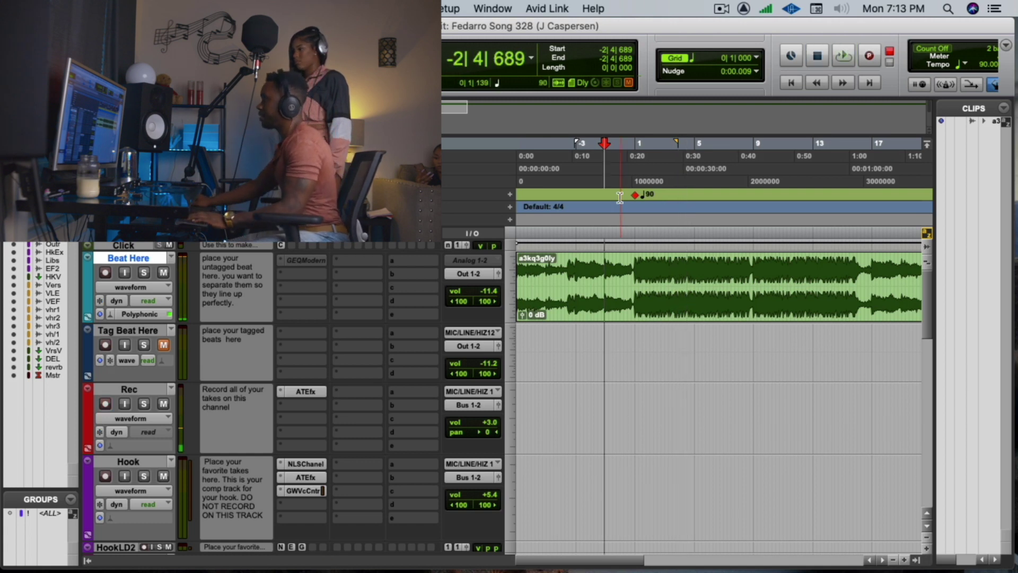
pyautogui.press('space')
pyautogui.press('space')
pyautogui.hotkey('shift', 'Return')
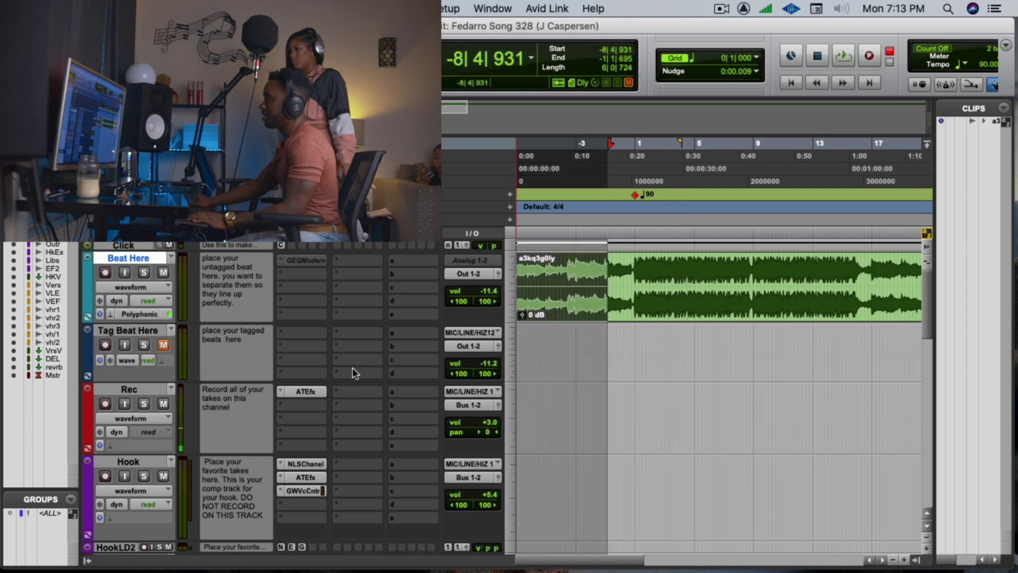
# - In the Rec track's Auto-Tune EFX+ plug-in, set the retune speed to 15 and the key to Bb, then close it
pyautogui.click(306, 391)
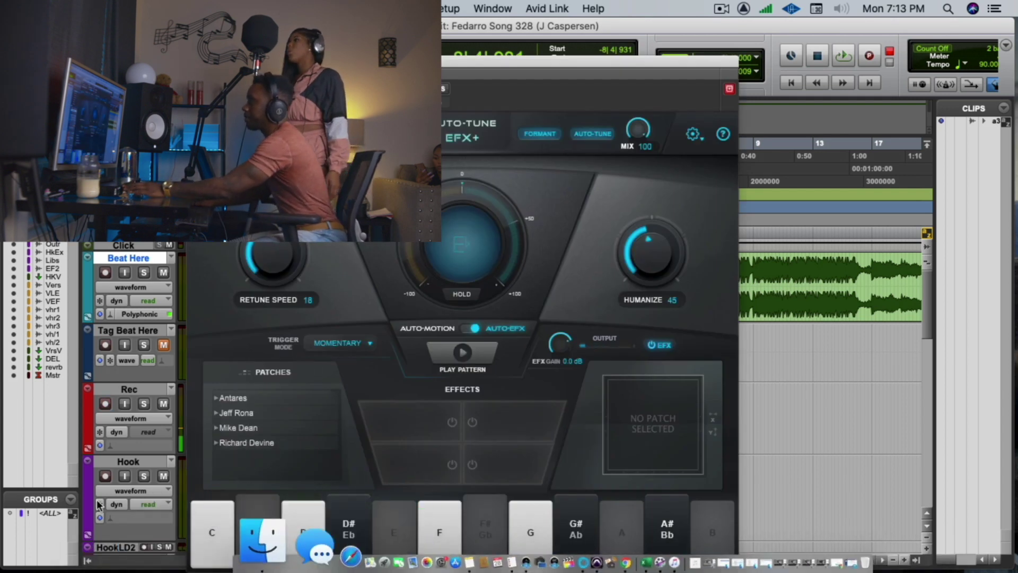
pyautogui.moveTo(271, 261); pyautogui.dragTo(271, 265)
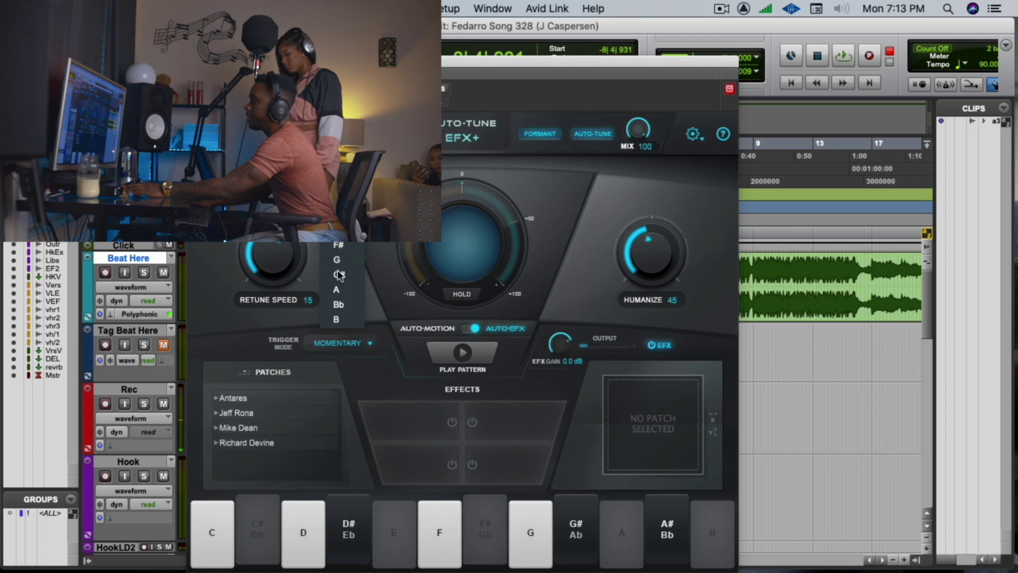
pyautogui.click(338, 301)
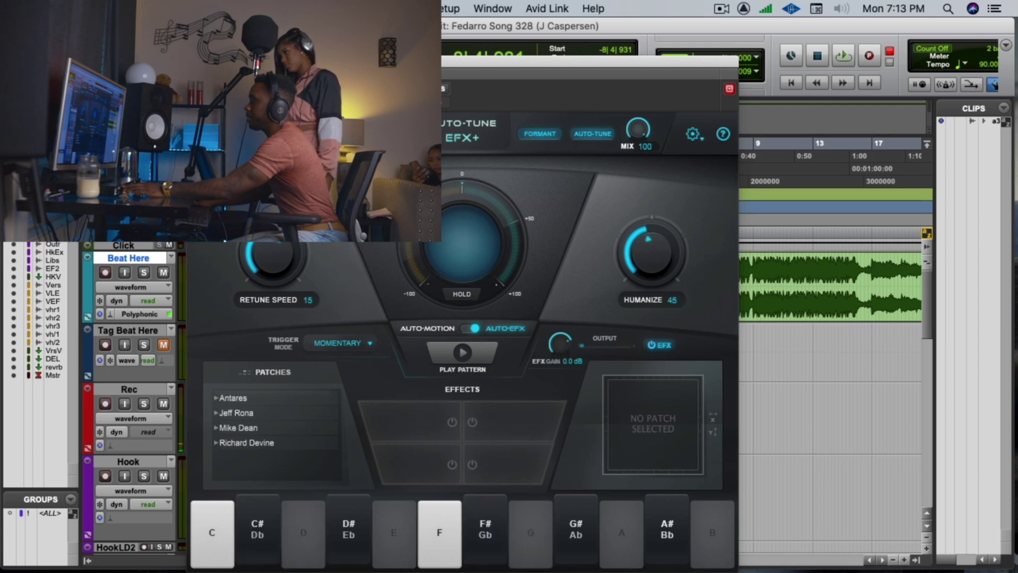
pyautogui.click(729, 89)
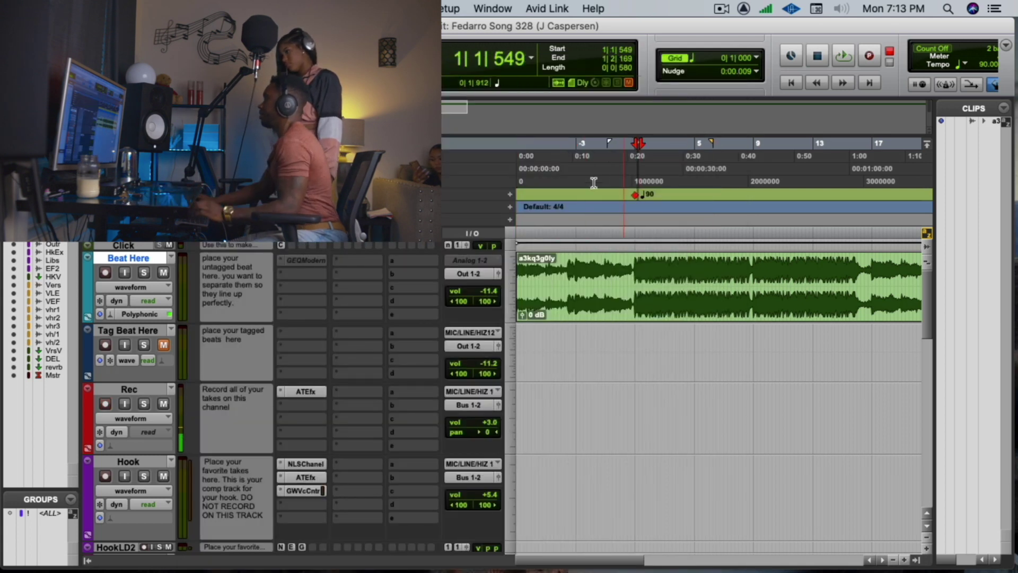
# - Record two vocal takes on the Rec track, the first starting around bar -4 and the second around bar -1
pyautogui.click(571, 166)
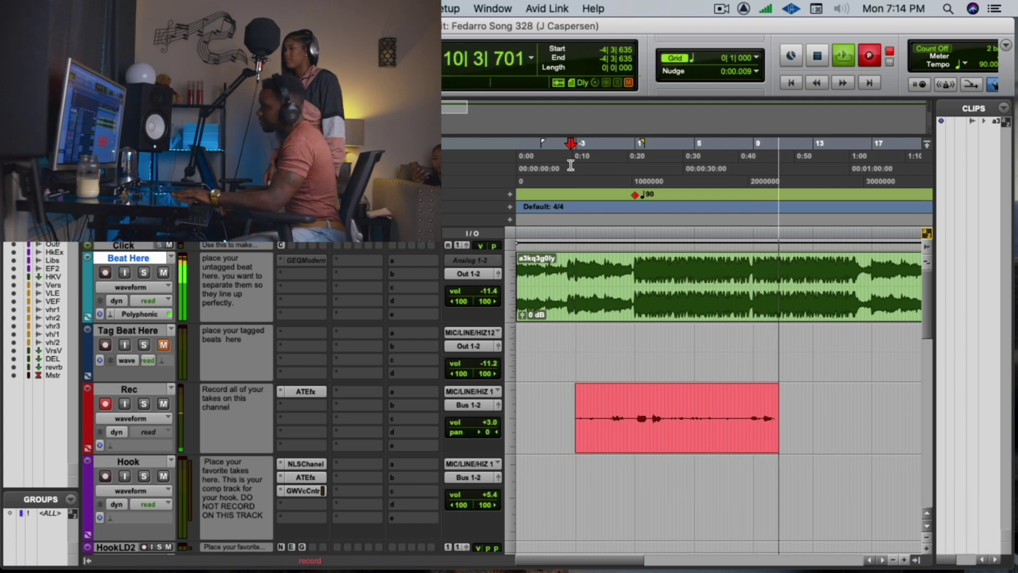
pyautogui.press('space')
pyautogui.click(618, 173)
pyautogui.click(614, 174)
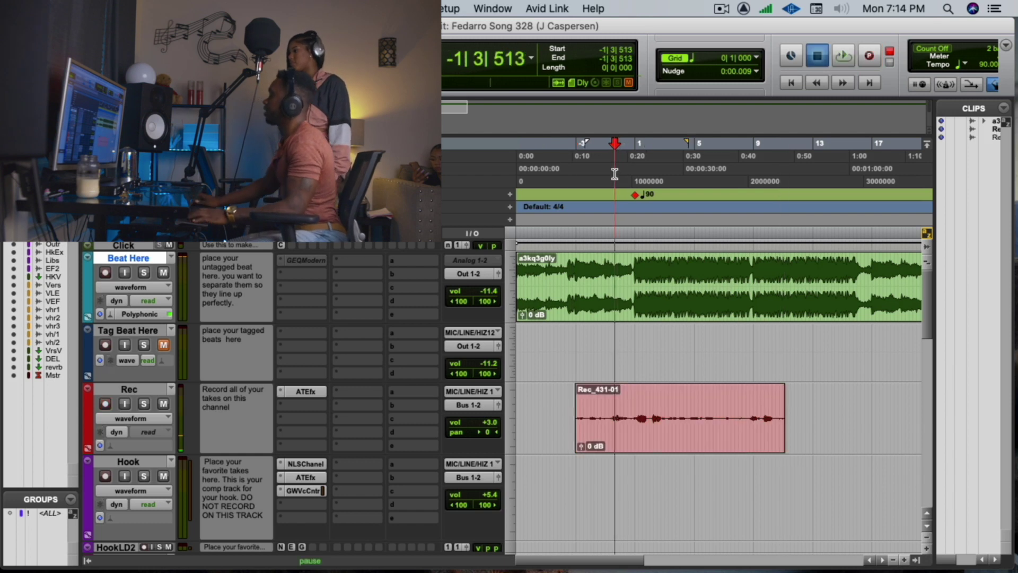
pyautogui.press('super+space')
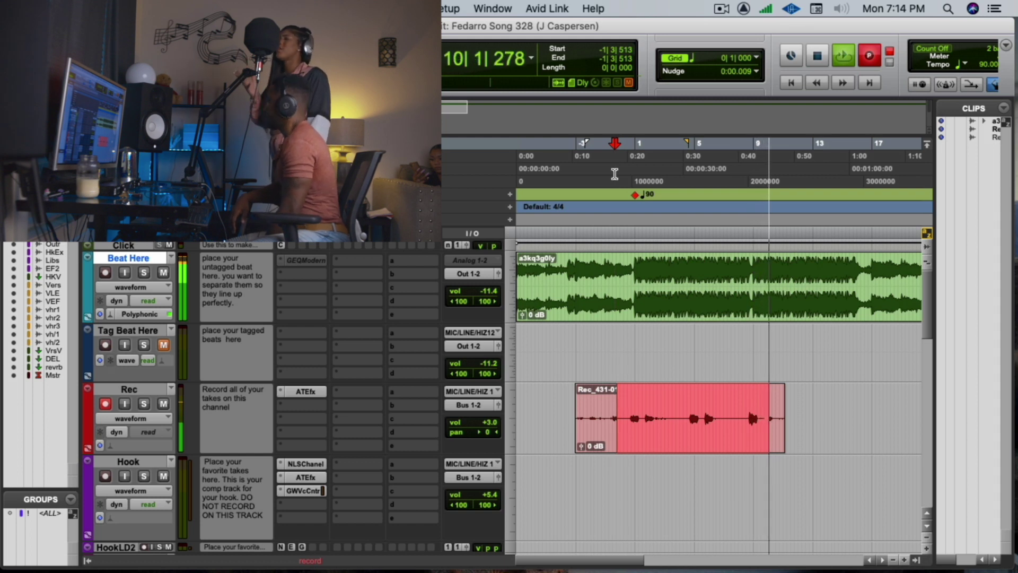
pyautogui.press('space')
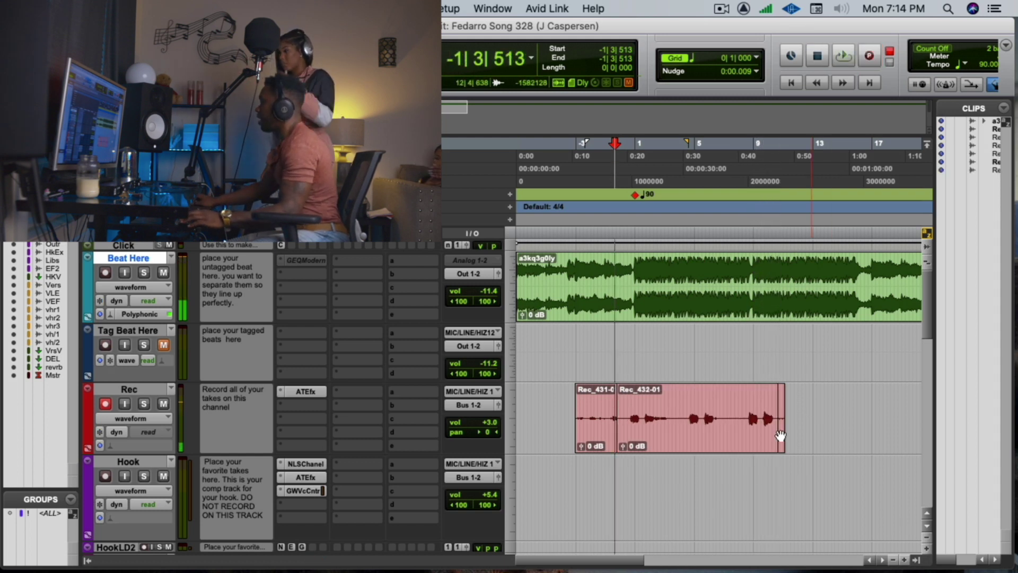
# - Separate the vocal phrase from 0|4|000 to 3|1|000 on the Rec track into its own clip and play it against the beat
pyautogui.moveTo(744, 416); pyautogui.dragTo(773, 446)
pyautogui.press('super+bracketright')
pyautogui.press('super+e')
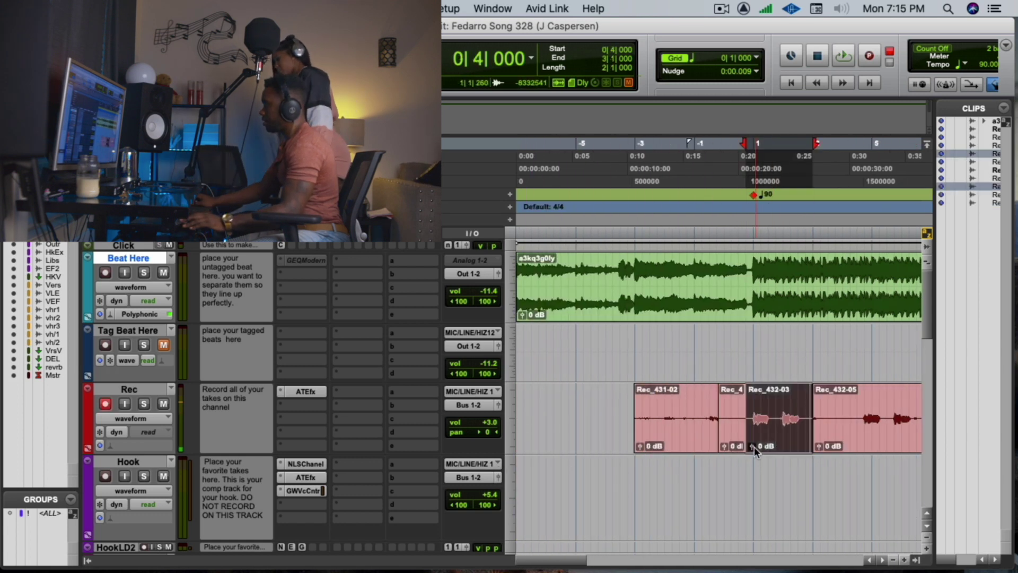
pyautogui.press('super+space')
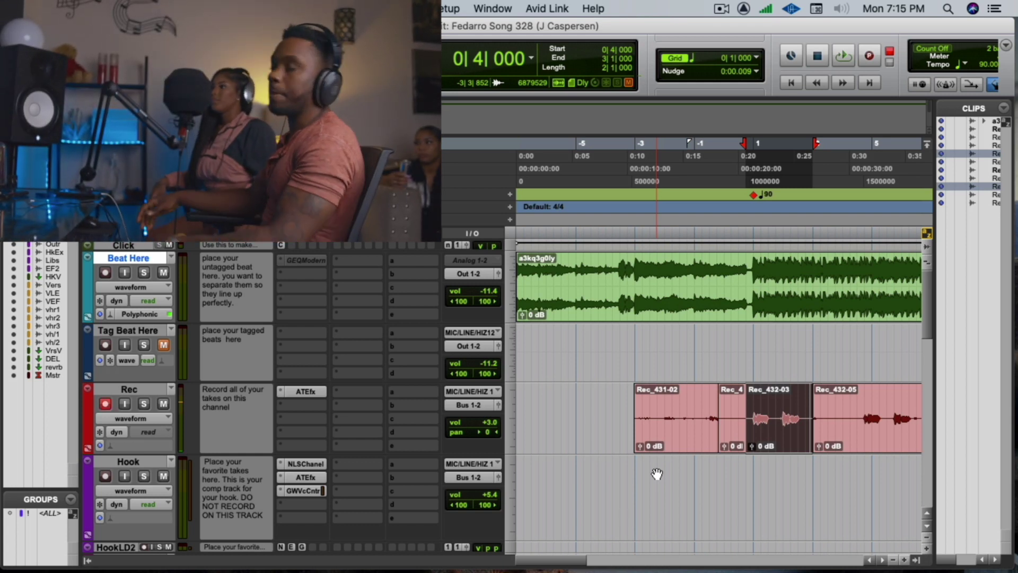
pyautogui.press('space')
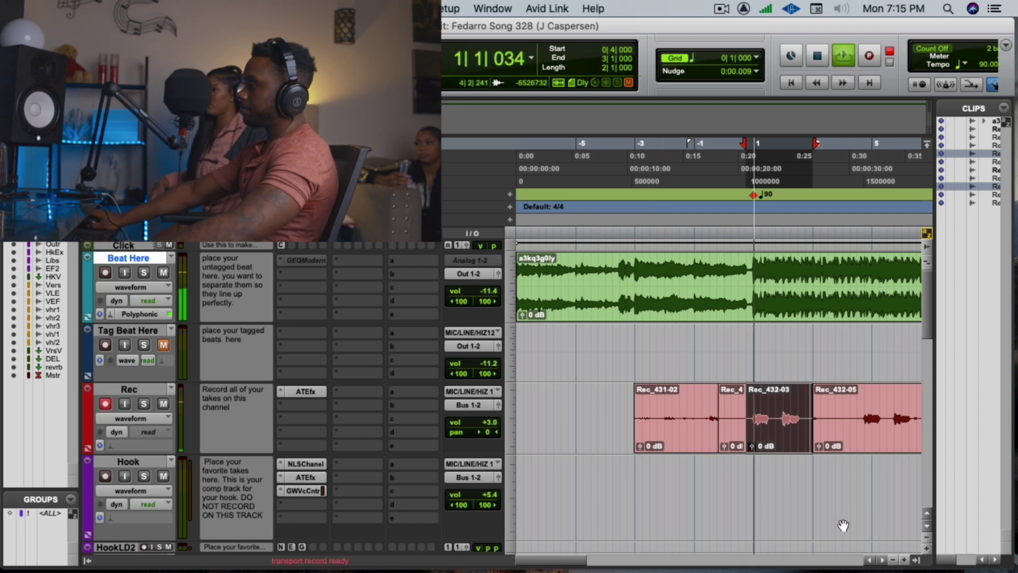
pyautogui.press('space')
# - Shift the separated vocal clip one beat earlier to 0|3|000, audition it, and move it down to the Hook track
pyautogui.moveTo(764, 430); pyautogui.dragTo(761, 429)
pyautogui.press('space')
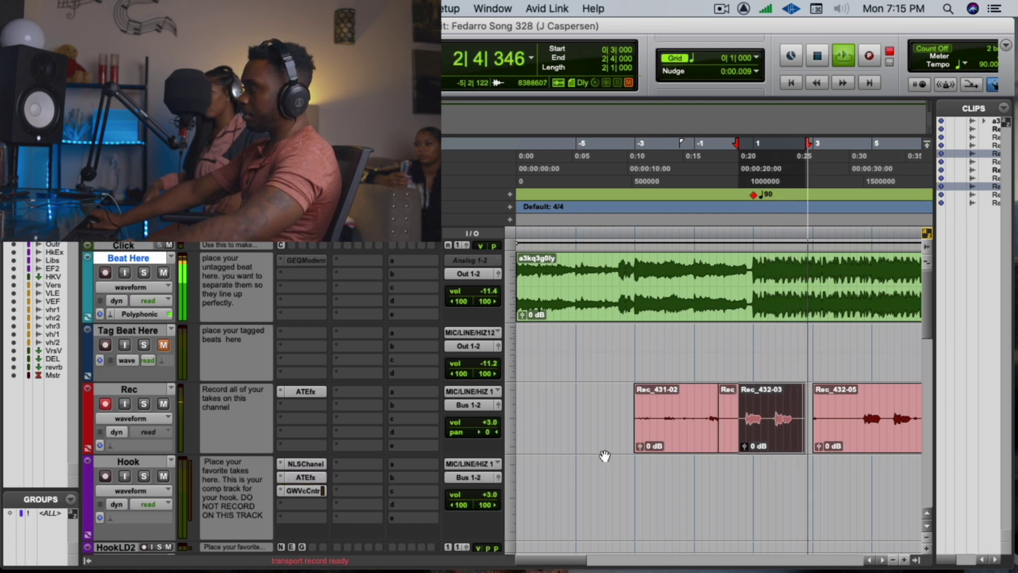
pyautogui.press('space')
pyautogui.click(761, 479)
pyautogui.moveTo(775, 407); pyautogui.dragTo(775, 480)
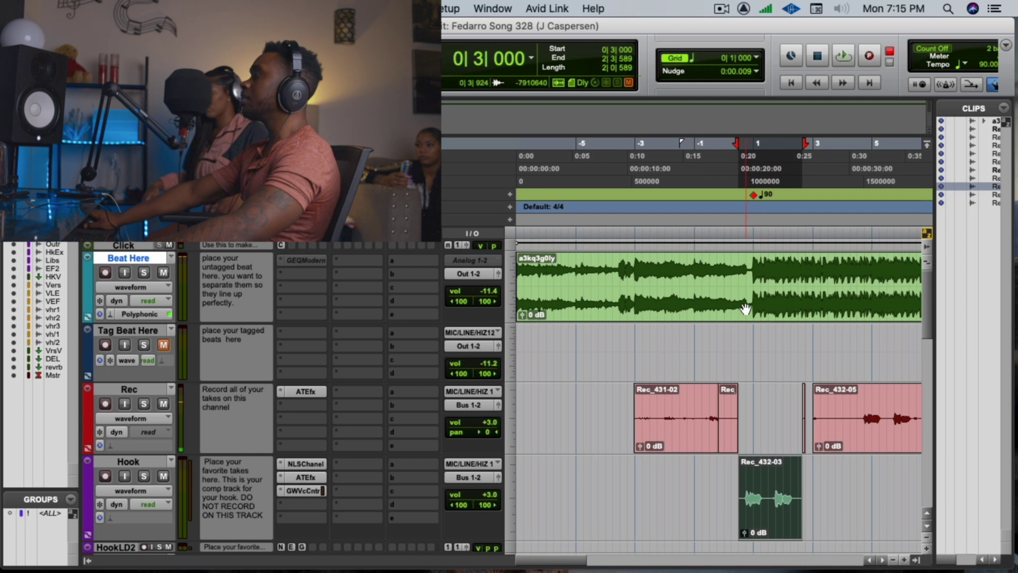
# - Delete all leftover take clips from the Rec track, keeping only the phrase on the Hook track
pyautogui.click(752, 271)
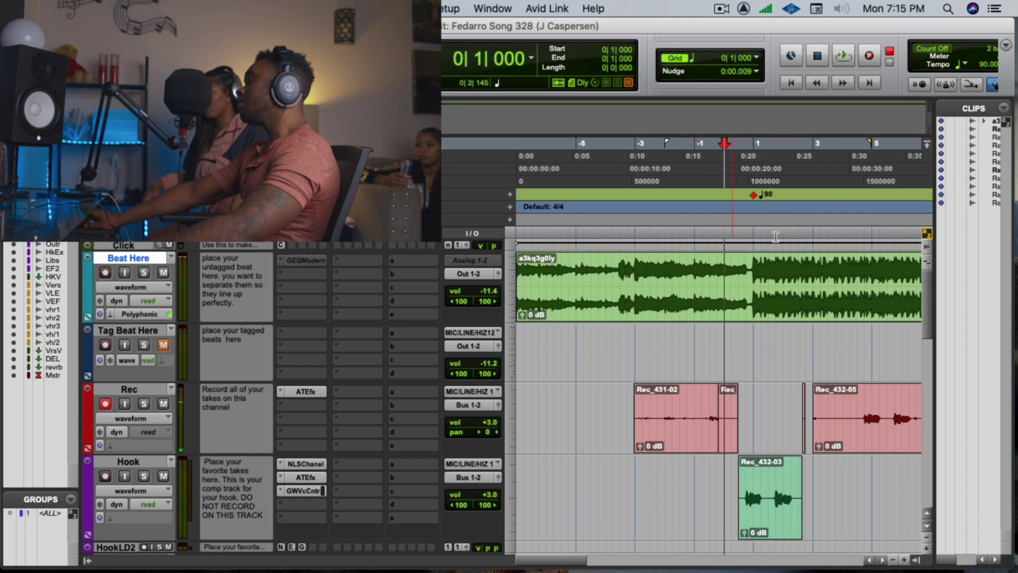
pyautogui.click(837, 416)
pyautogui.press('Delete')
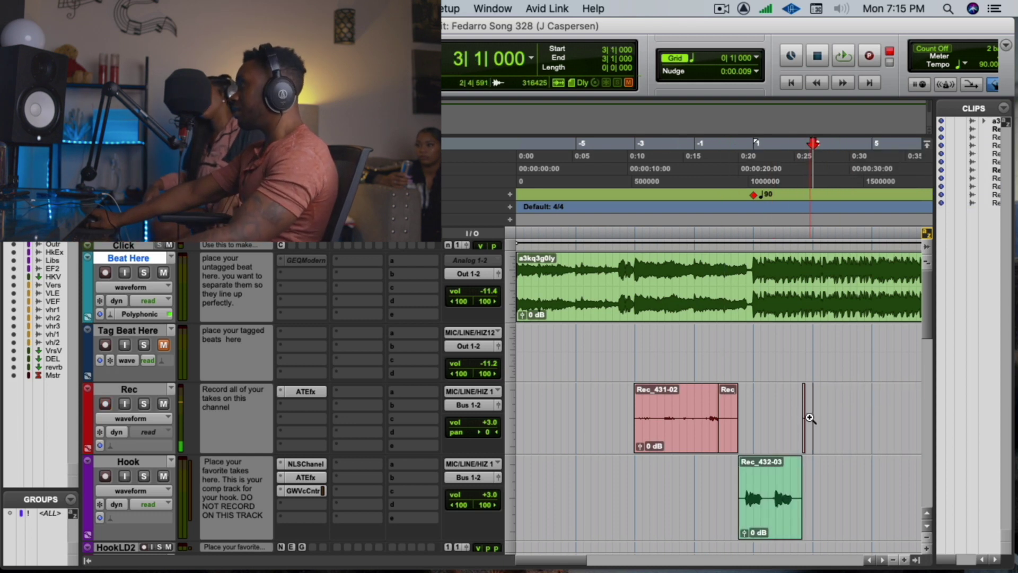
pyautogui.moveTo(811, 422); pyautogui.dragTo(601, 428)
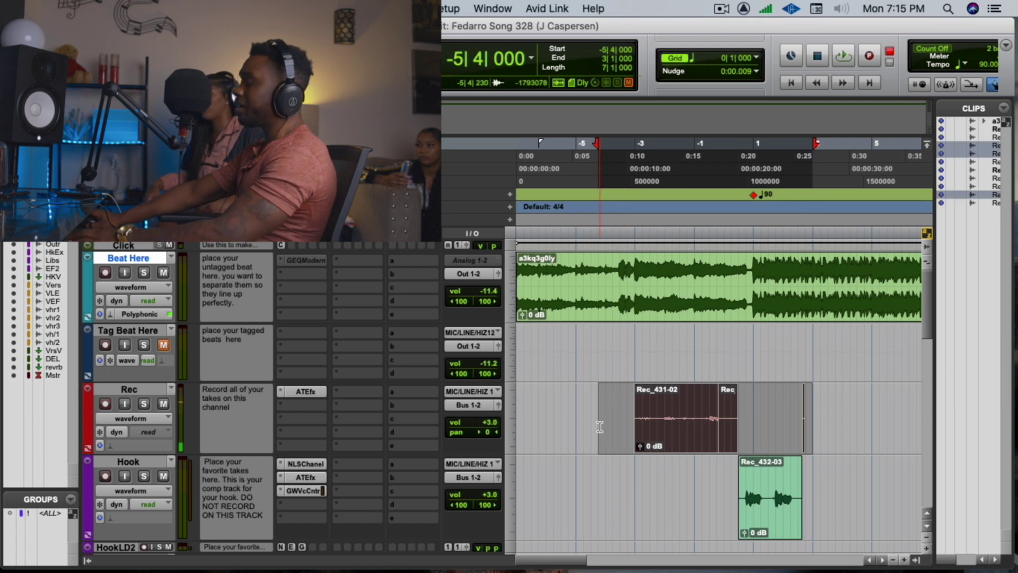
pyautogui.press('Delete')
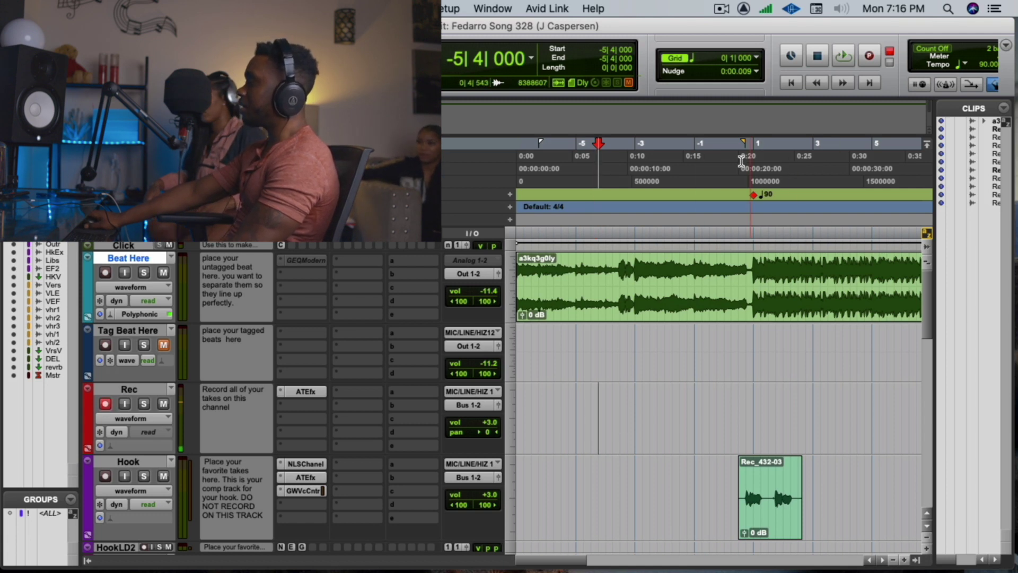
# - Play the hook phrase from 0|3|000, then record the next vocal line on the Rec track from around bar 1
pyautogui.press('space')
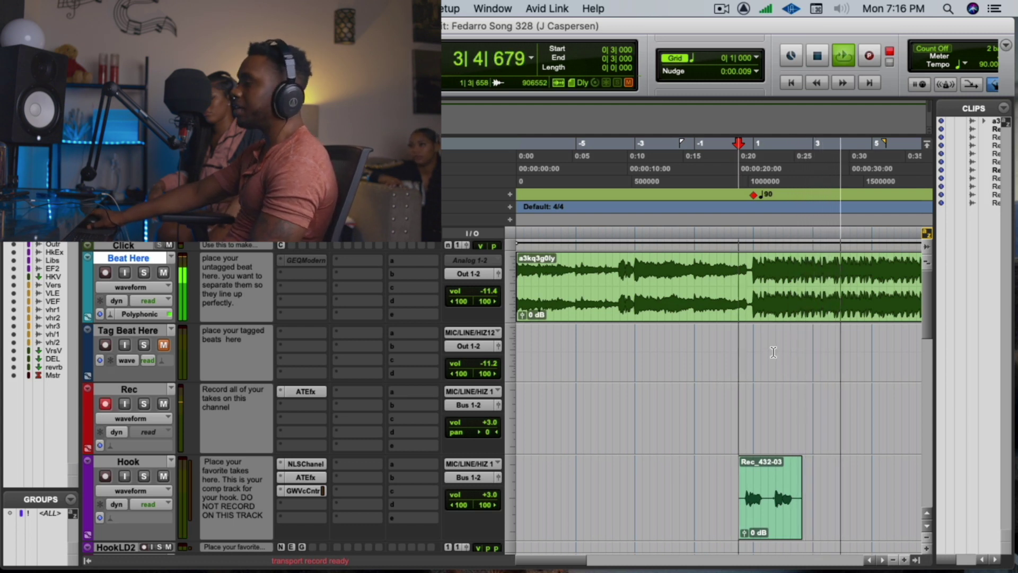
pyautogui.press('space')
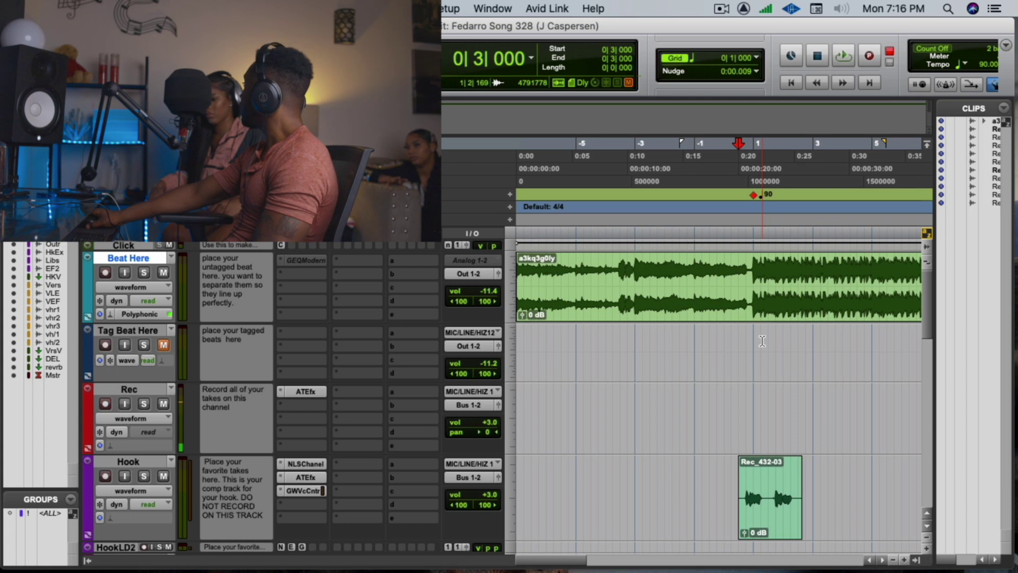
pyautogui.press('space')
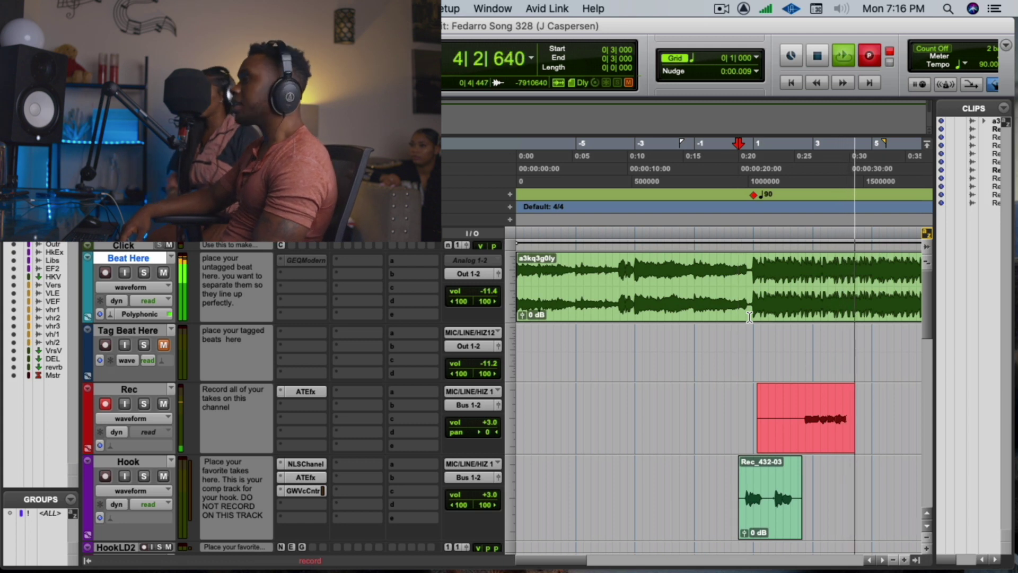
pyautogui.press('space')
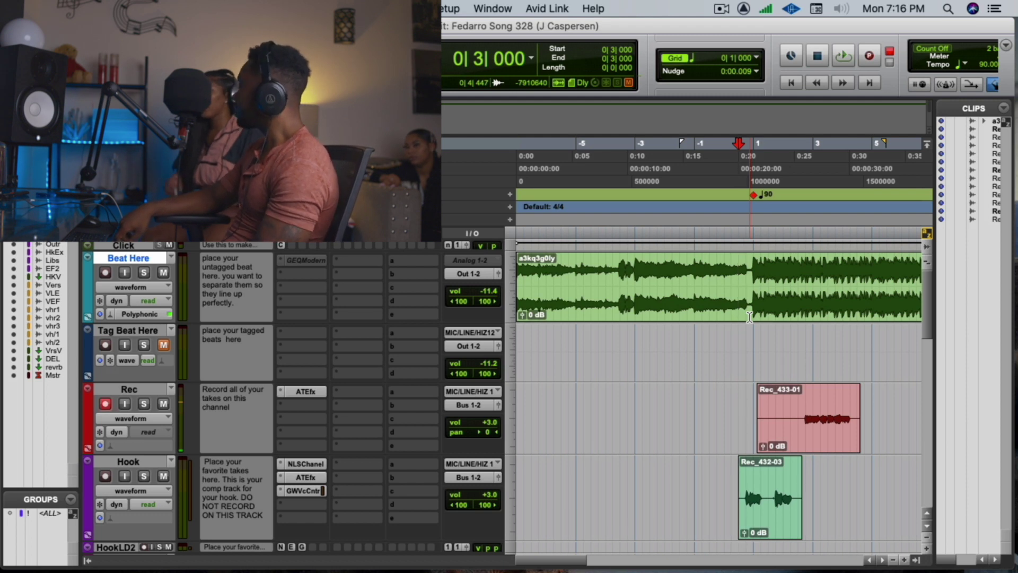
# - Play from 0|3|000 and punch in a new take over the second line on the Rec track
pyautogui.press('space')
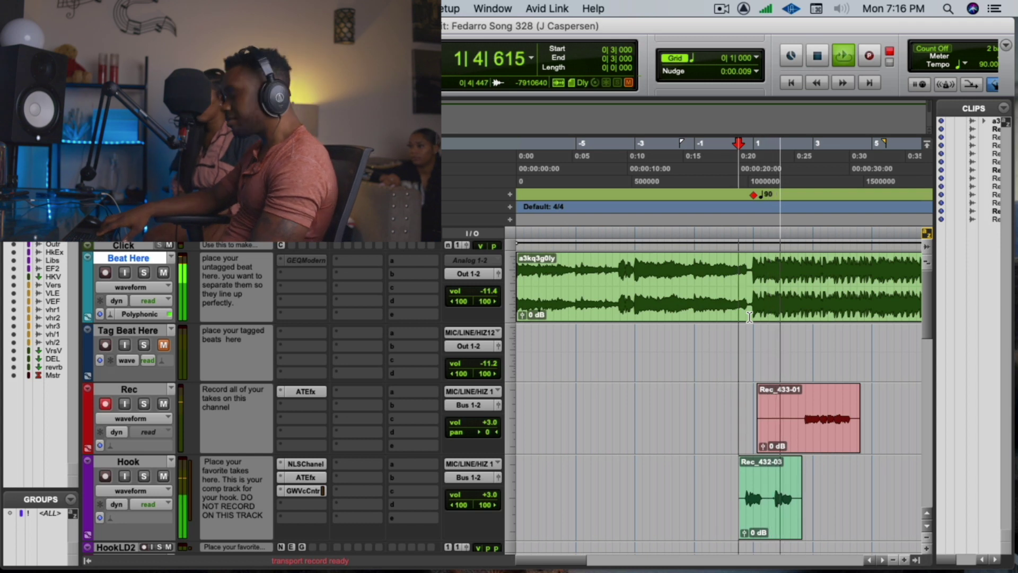
pyautogui.press('F12')
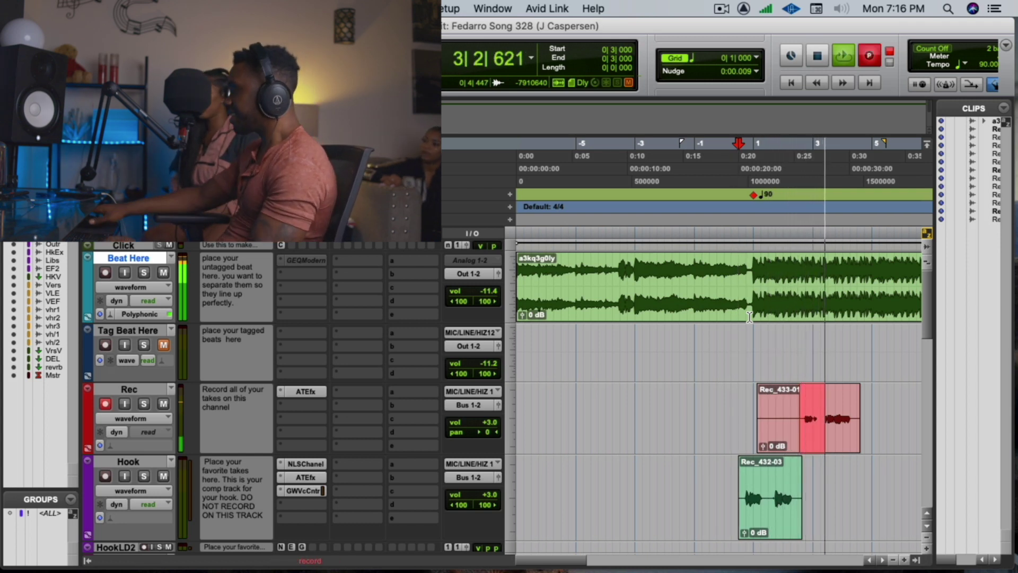
pyautogui.press('space')
# - Start playback at 1|3|000 and punch in another take of the second line on the Rec track
pyautogui.click(779, 166)
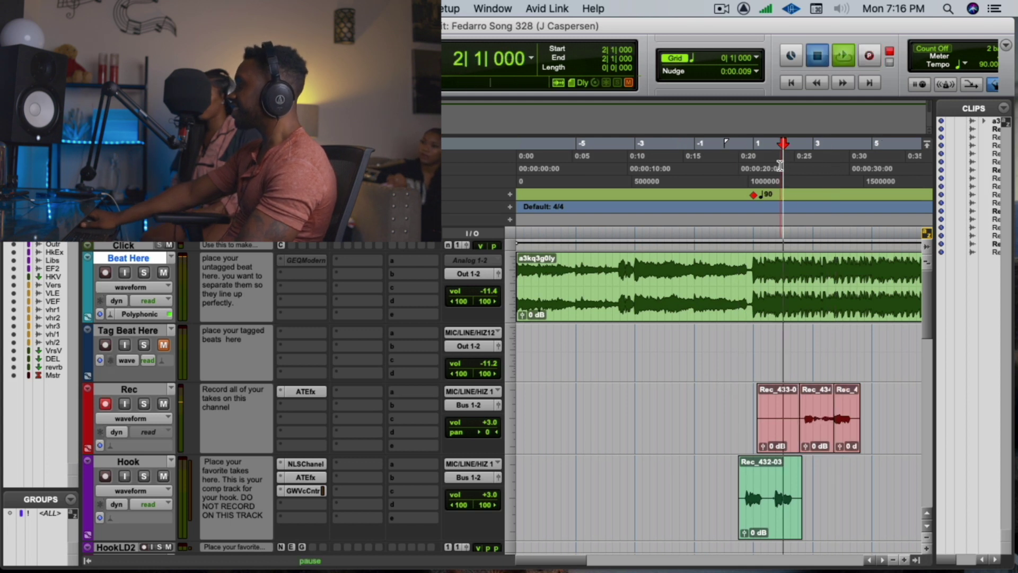
pyautogui.click(767, 171)
pyautogui.press('F12')
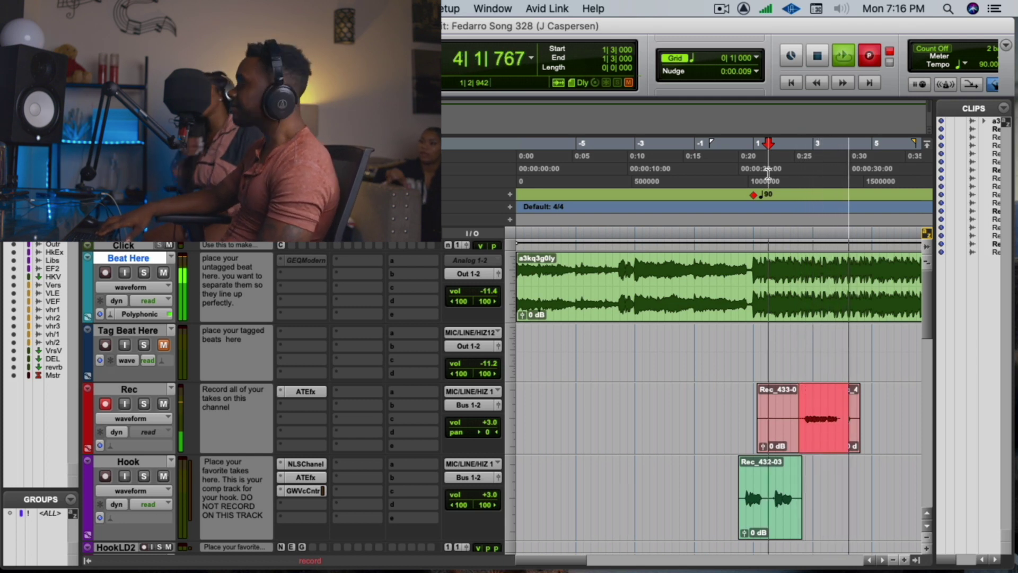
pyautogui.press('space')
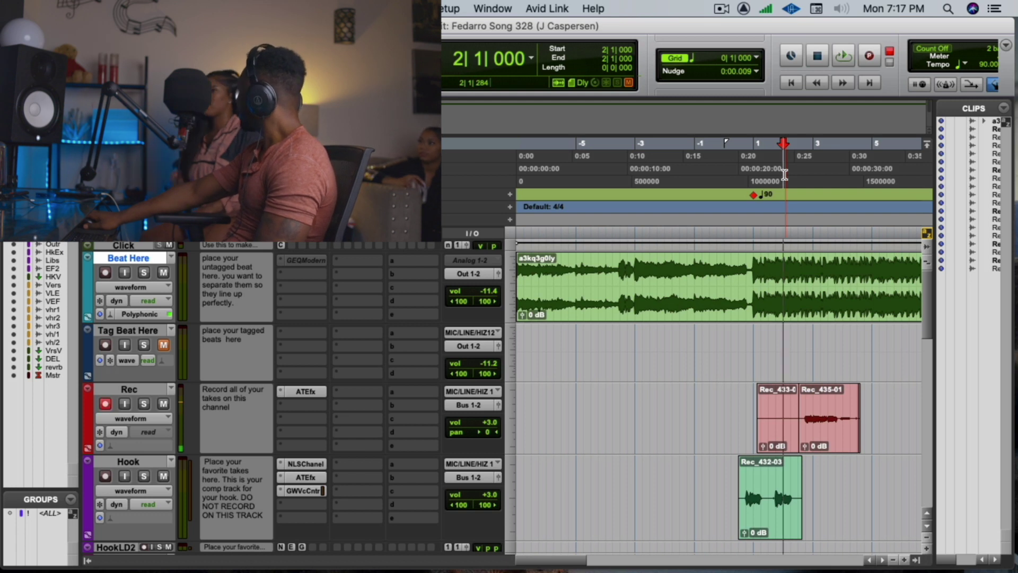
# - Move the playback start back to 1|3|000 and record a further take over the second line on the Rec track
pyautogui.press('super+space')
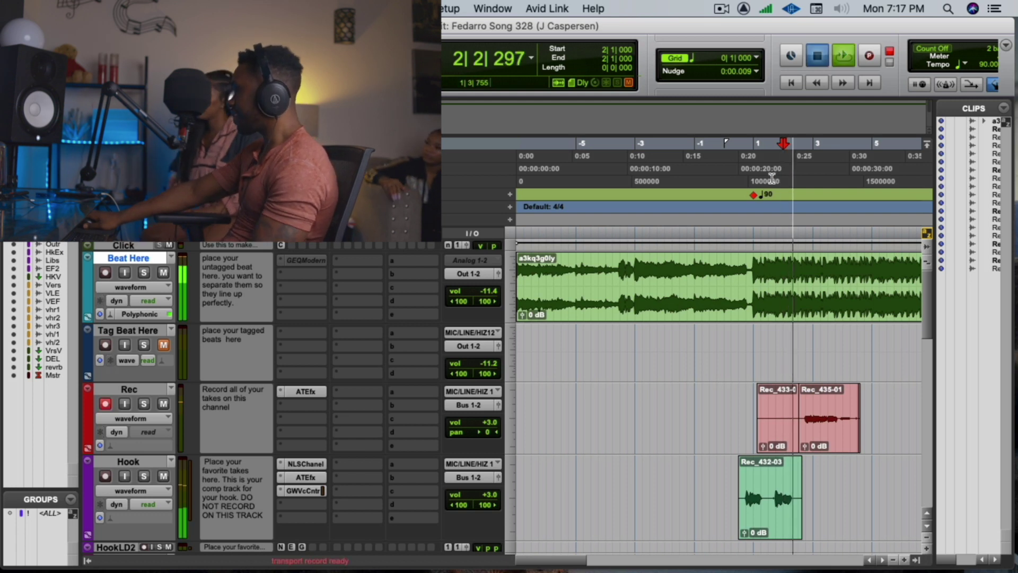
pyautogui.click(768, 178)
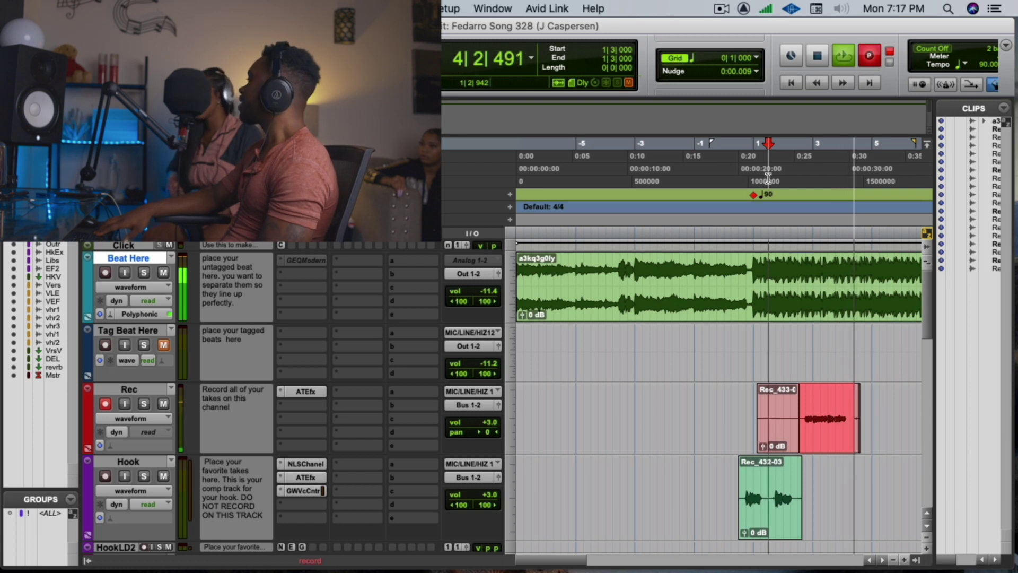
pyautogui.press('space')
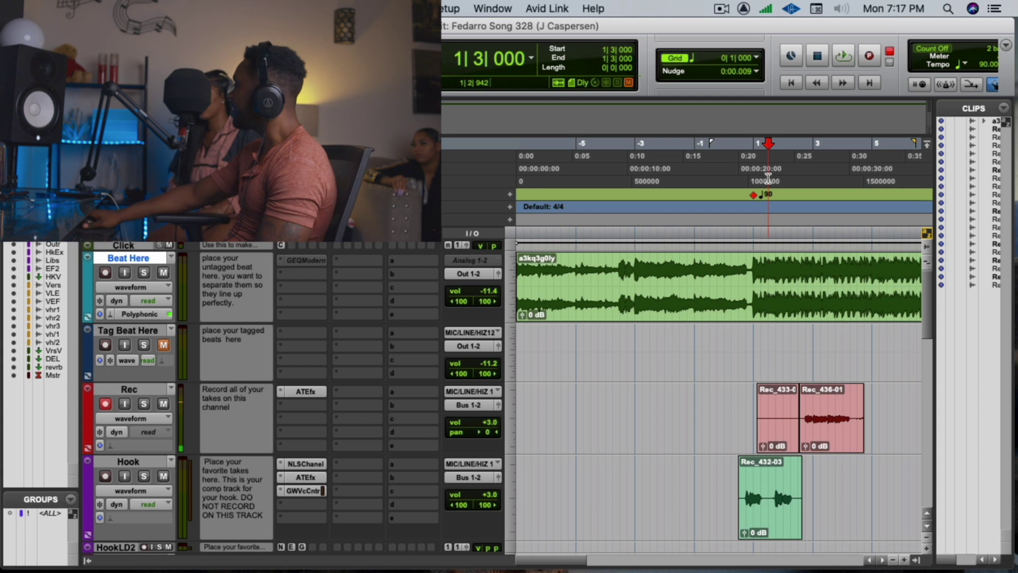
# - Play from 1|3|000, punch in one more second-line take, and move it to the Hook track directly after the first phrase
pyautogui.press('space')
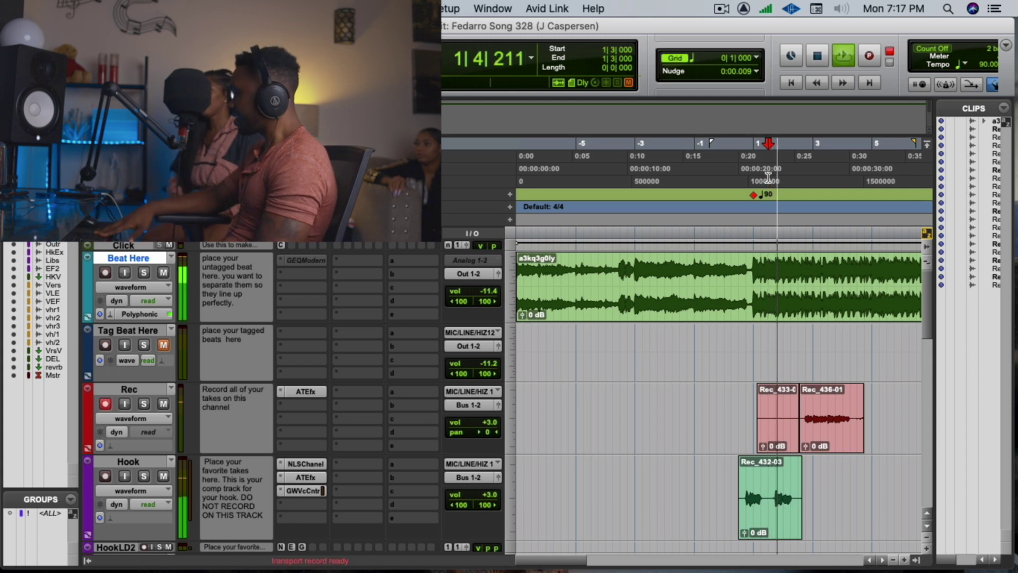
pyautogui.press('super+space')
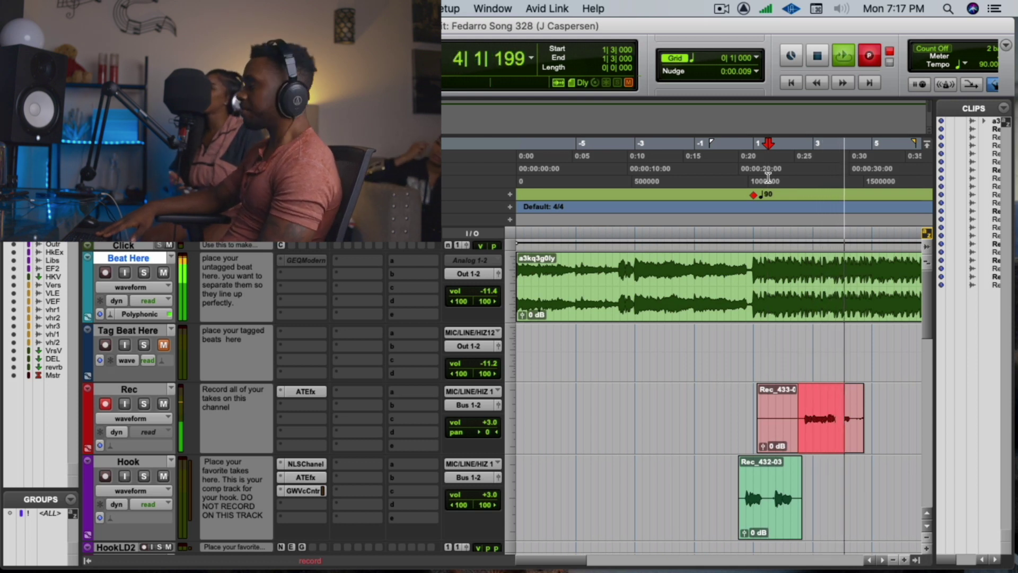
pyautogui.press('space')
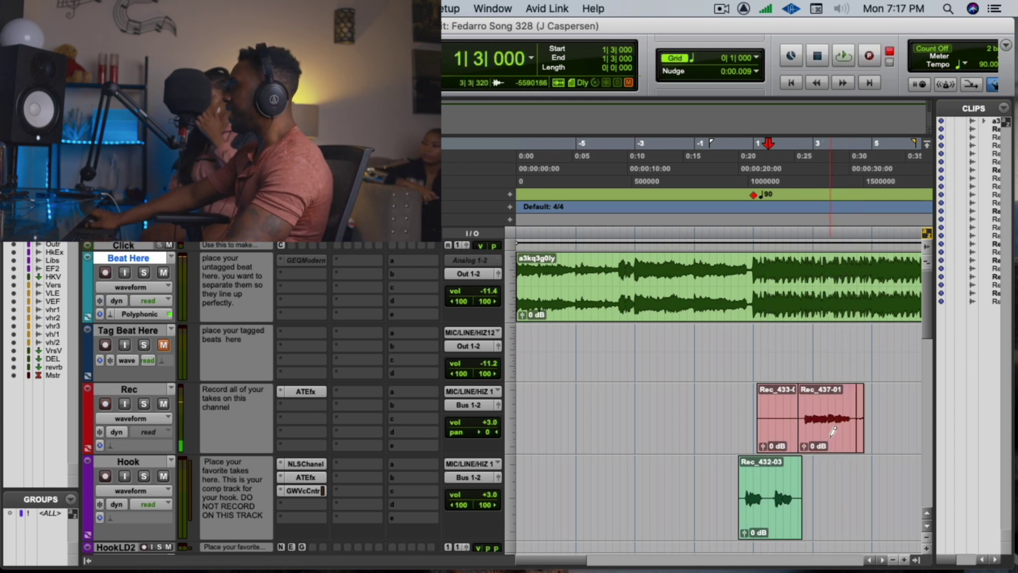
pyautogui.moveTo(828, 432); pyautogui.dragTo(828, 496)
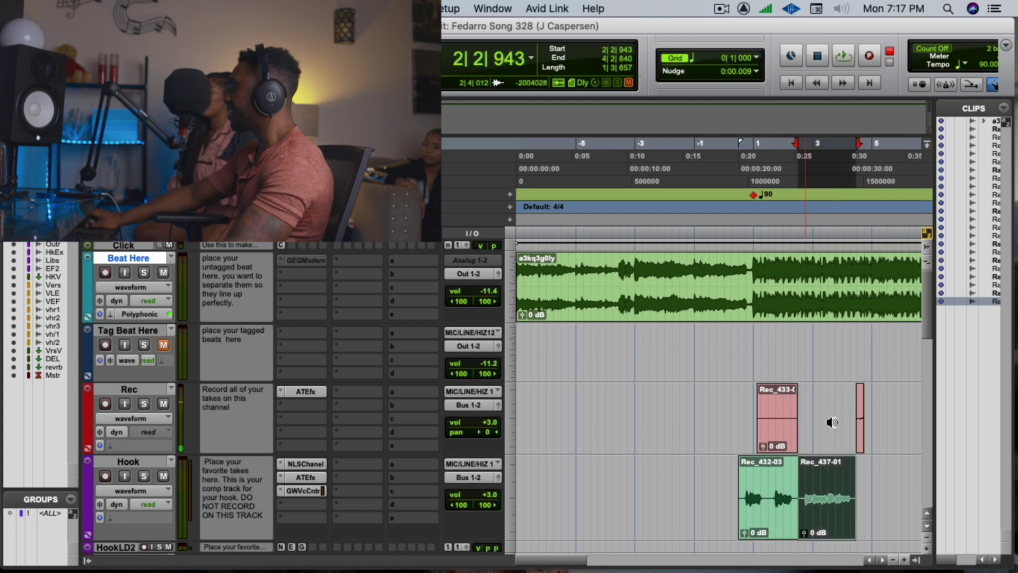
# - Delete the leftover take fragments from the Rec track and play the comped hook from 0|2|000
pyautogui.moveTo(869, 418); pyautogui.dragTo(679, 419)
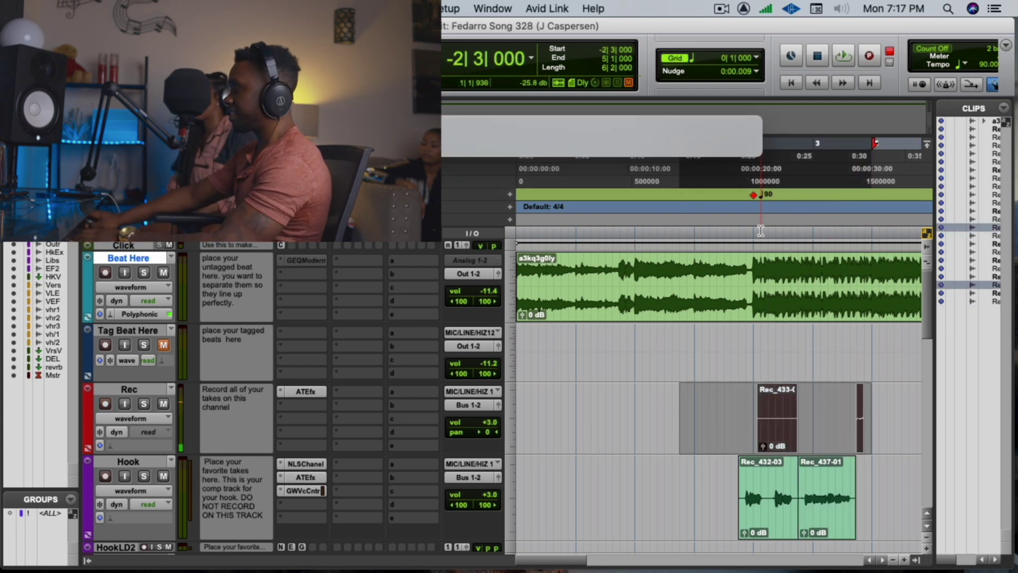
pyautogui.click(748, 187)
pyautogui.press('space')
pyautogui.moveTo(878, 405); pyautogui.dragTo(622, 404)
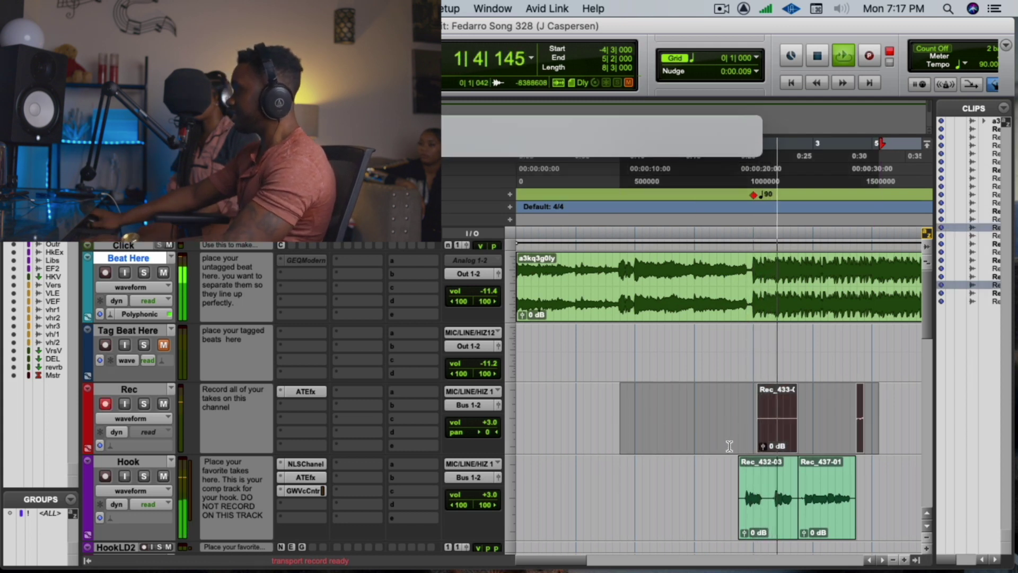
pyautogui.moveTo(733, 418); pyautogui.dragTo(877, 417)
pyautogui.click(852, 423)
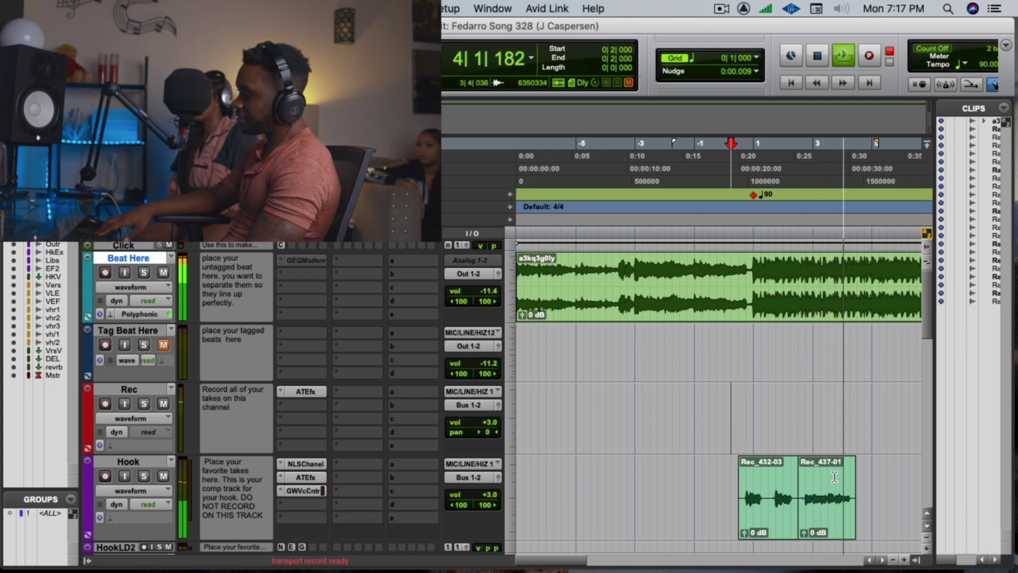
# - Punch in a third-line take on the Rec track just after the second Hook clip, and delete that take
pyautogui.press('super+space')
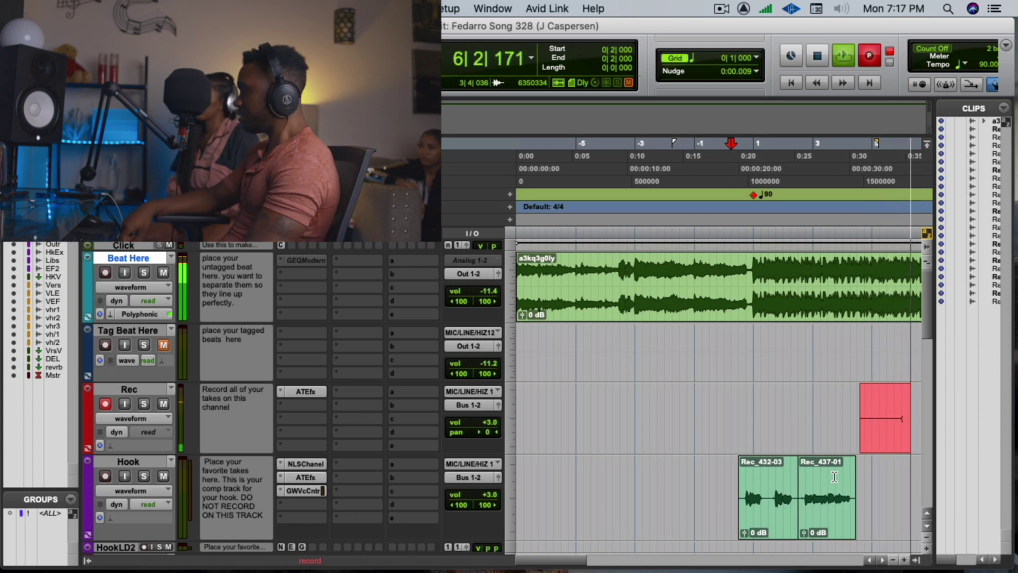
pyautogui.press('space')
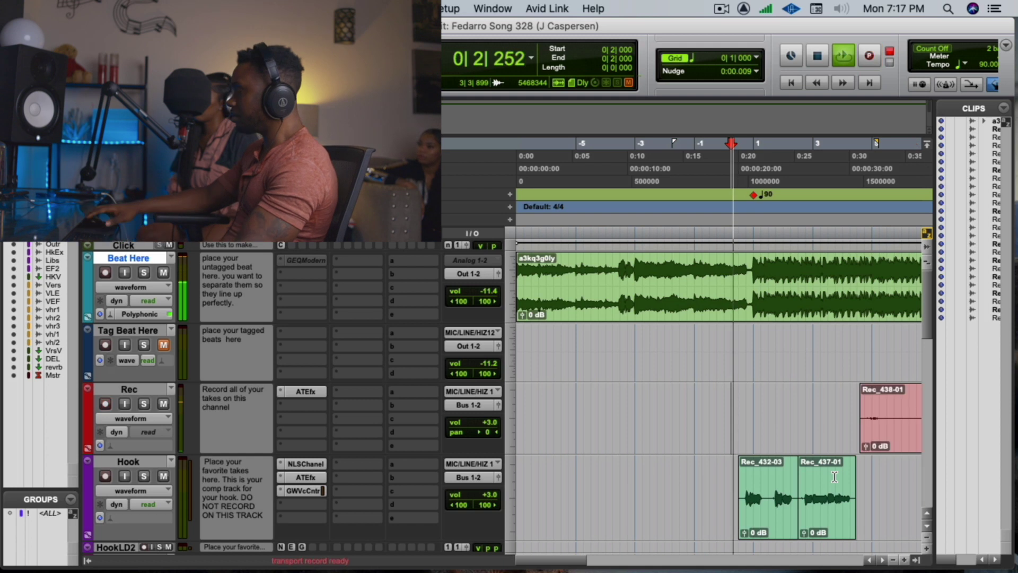
pyautogui.press('space')
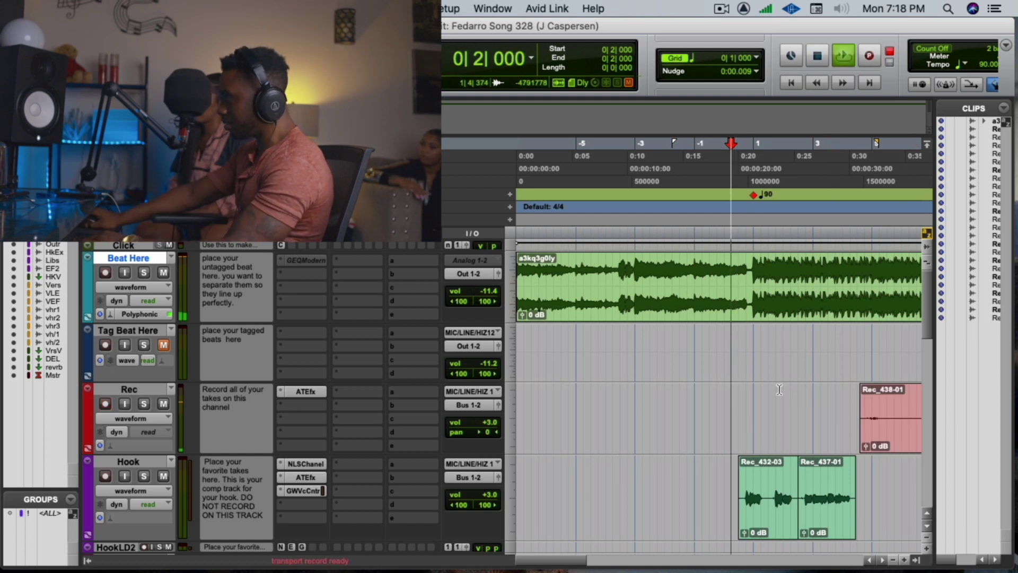
pyautogui.click(869, 424)
pyautogui.press('Delete')
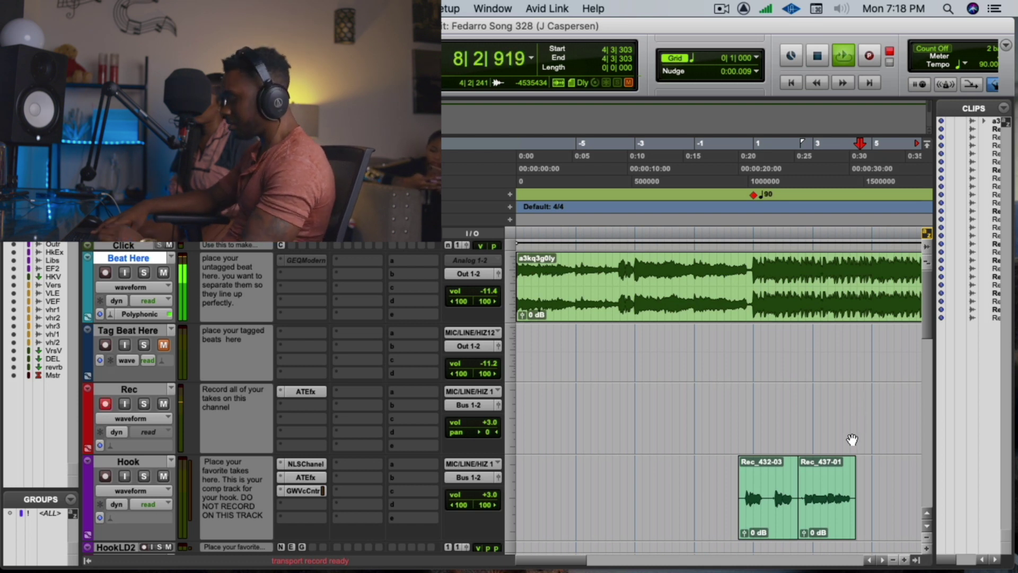
# - Play the hook from 0|4|000 and record the third vocal line on the Rec track, punching in around bar 1
pyautogui.press('super+bracketleft')
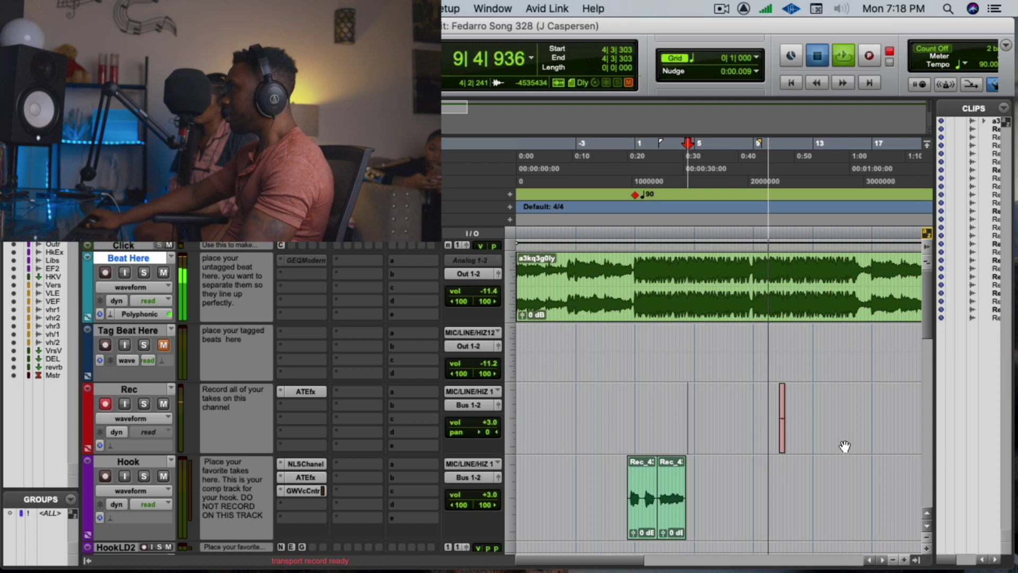
pyautogui.press('space')
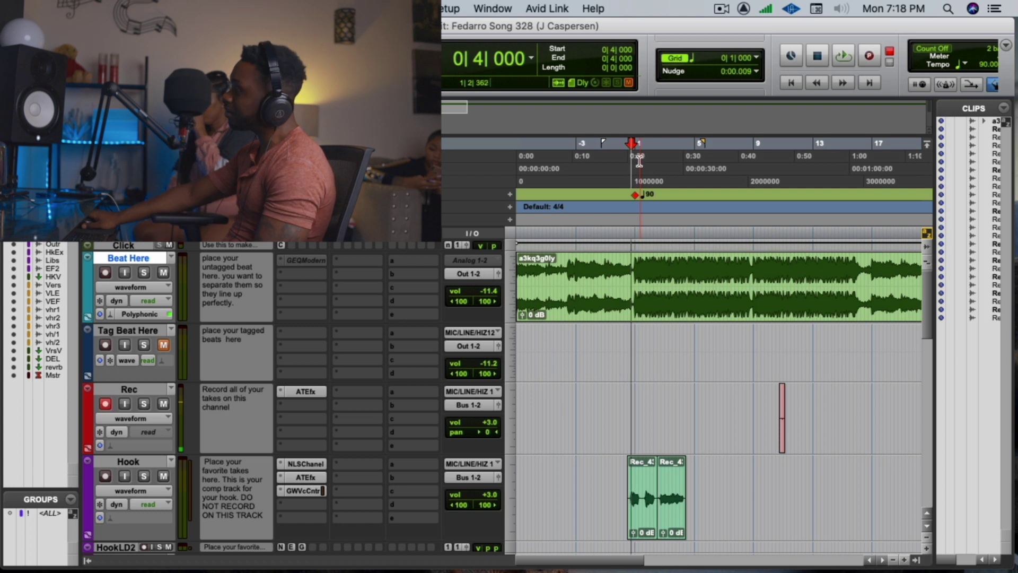
pyautogui.click(639, 161)
pyautogui.click(632, 155)
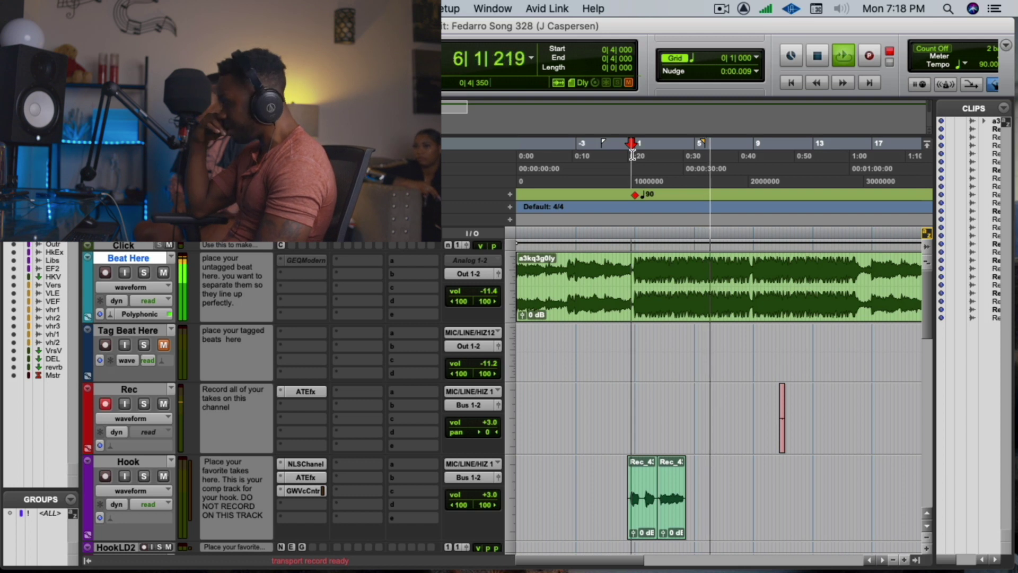
pyautogui.press('space')
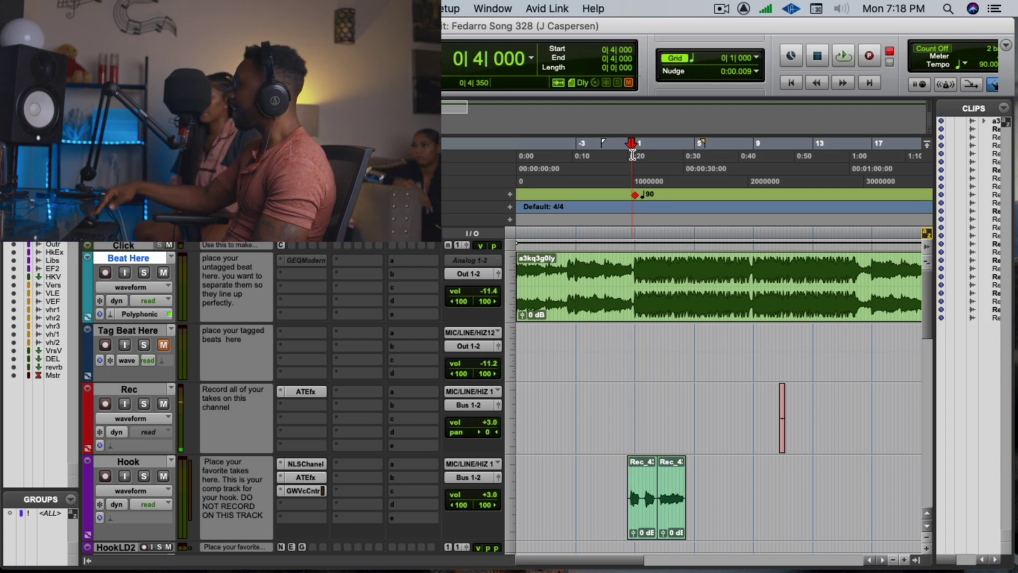
pyautogui.press('super+space')
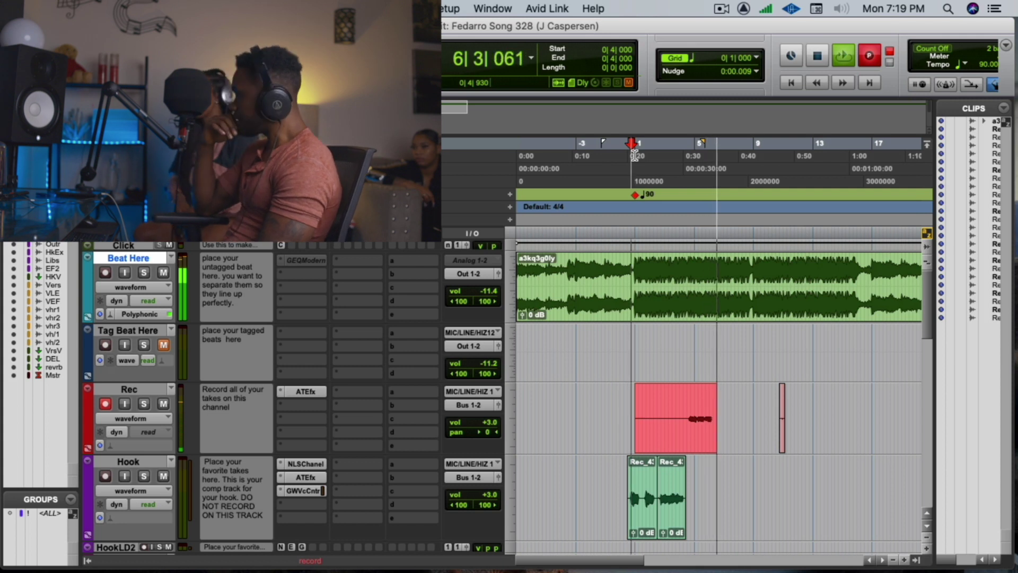
pyautogui.click(817, 55)
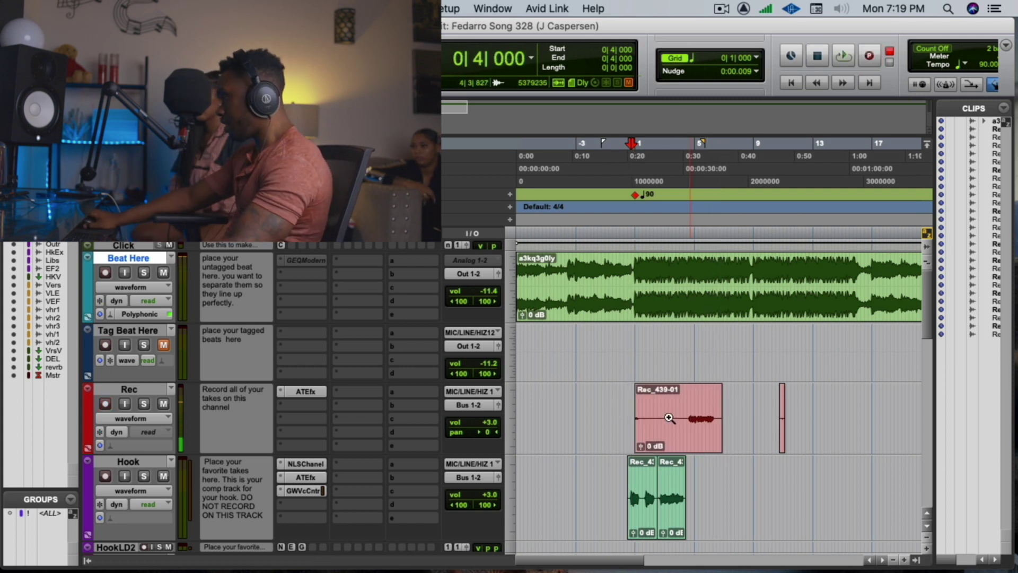
# - Trim the new take to the sung line from 4|3|000 to 6|3|000 and move it to the Hook track after the second clip
pyautogui.moveTo(684, 418); pyautogui.dragTo(709, 428)
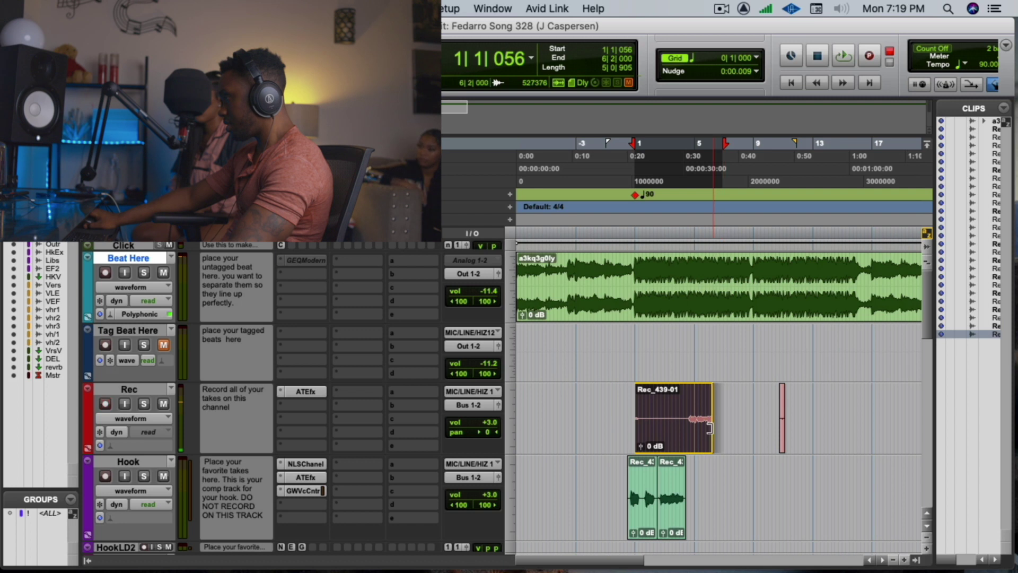
pyautogui.moveTo(635, 419); pyautogui.dragTo(687, 419)
pyautogui.moveTo(709, 511); pyautogui.dragTo(705, 504)
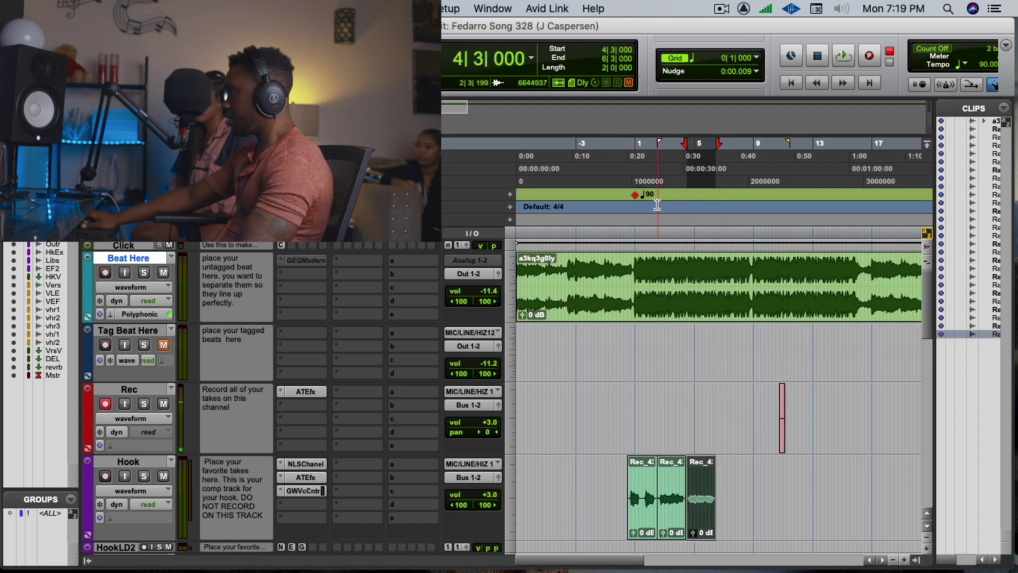
# - Play back the three comped phrases on the Hook track from 0|1|000
pyautogui.press('Return')
pyautogui.press('space')
pyautogui.press('space')
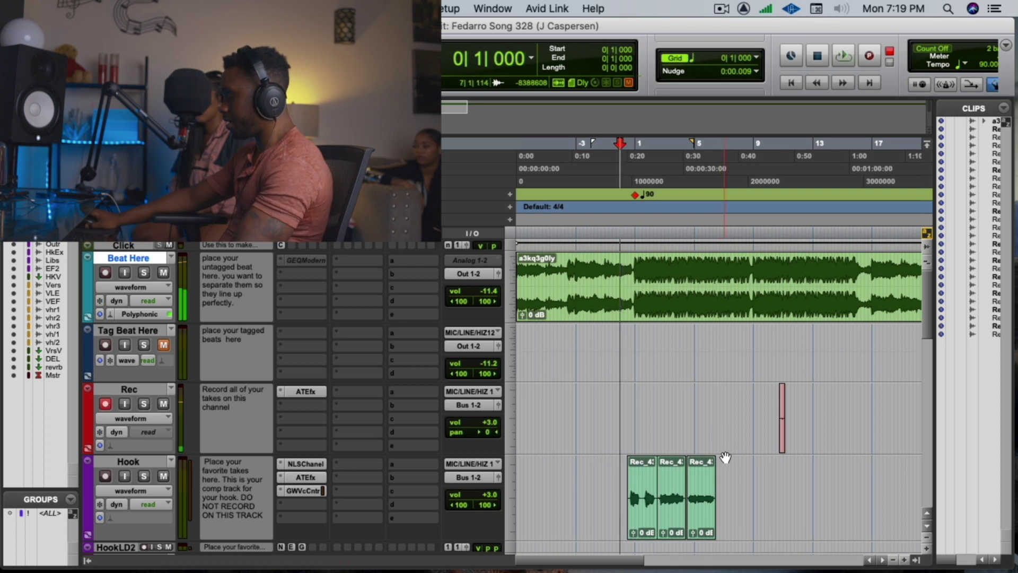
pyautogui.press('space')
pyautogui.press('space')
pyautogui.press('super+bracketright')
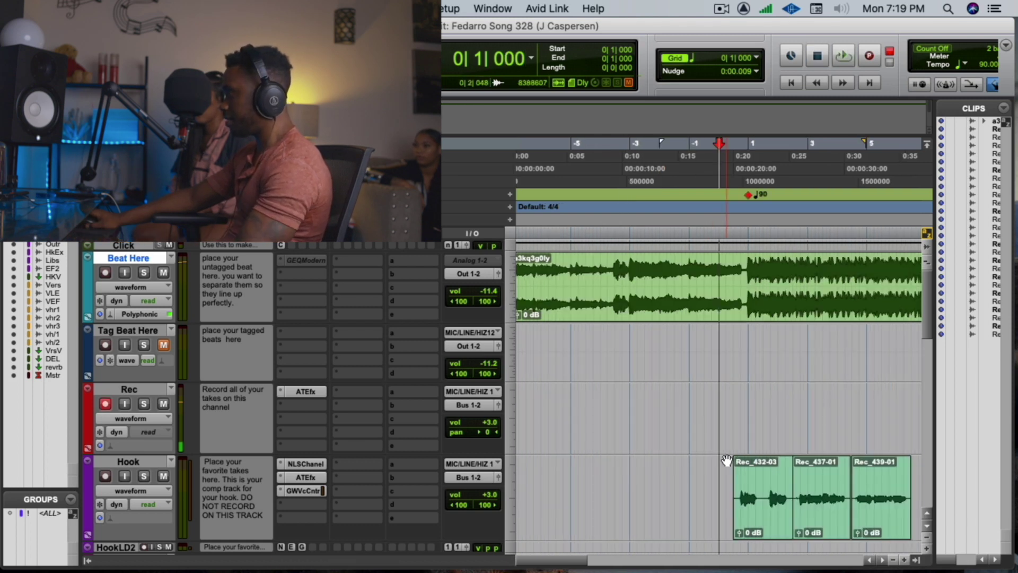
pyautogui.press('space')
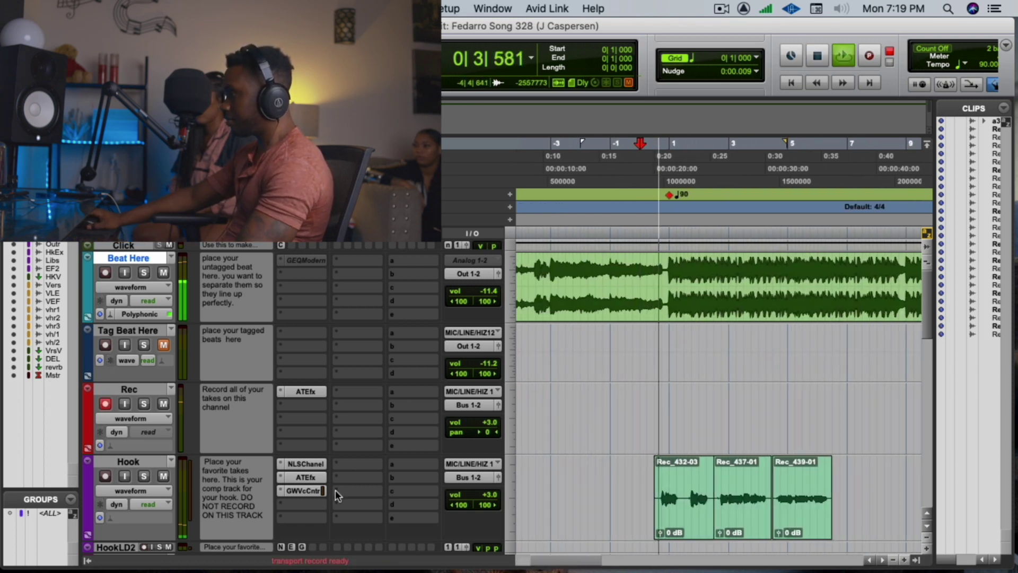
# - Shrink all tracks to a compact height and enlarge only the Hook track
pyautogui.click(304, 491)
pyautogui.hotkey('ctrl', 'alt', 'Down')
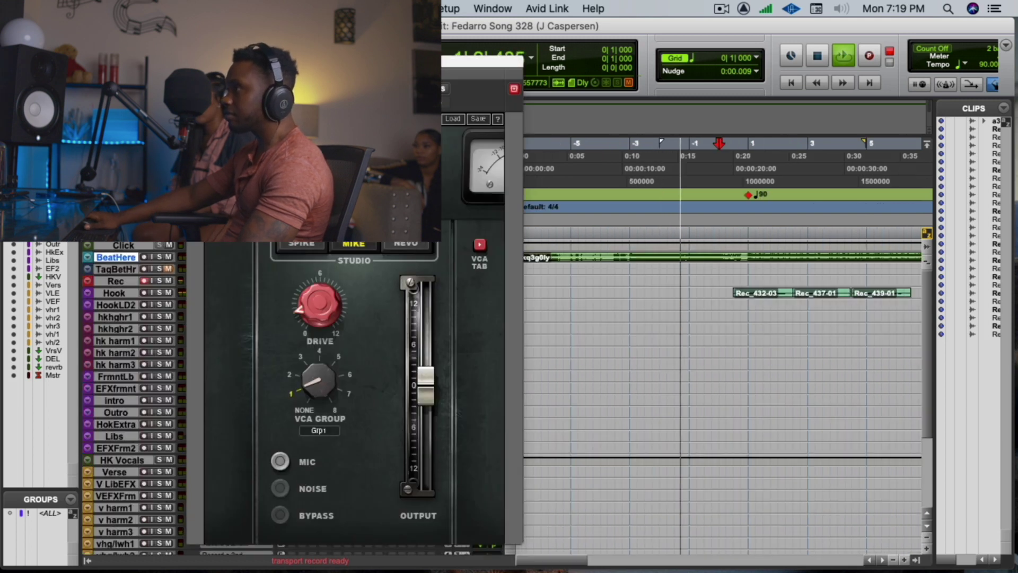
pyautogui.press('super+w')
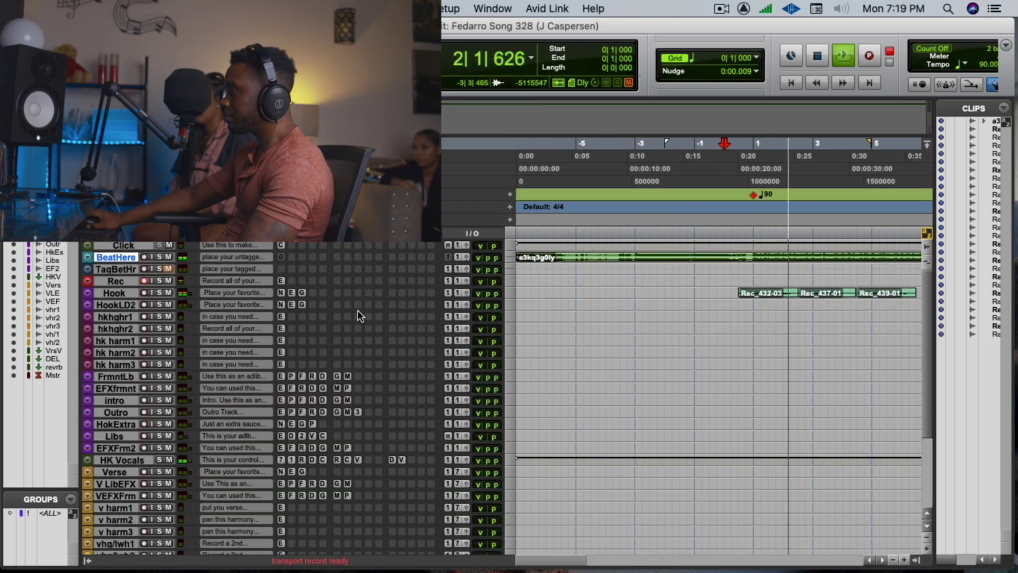
pyautogui.hotkey('ctrl', 'Up')
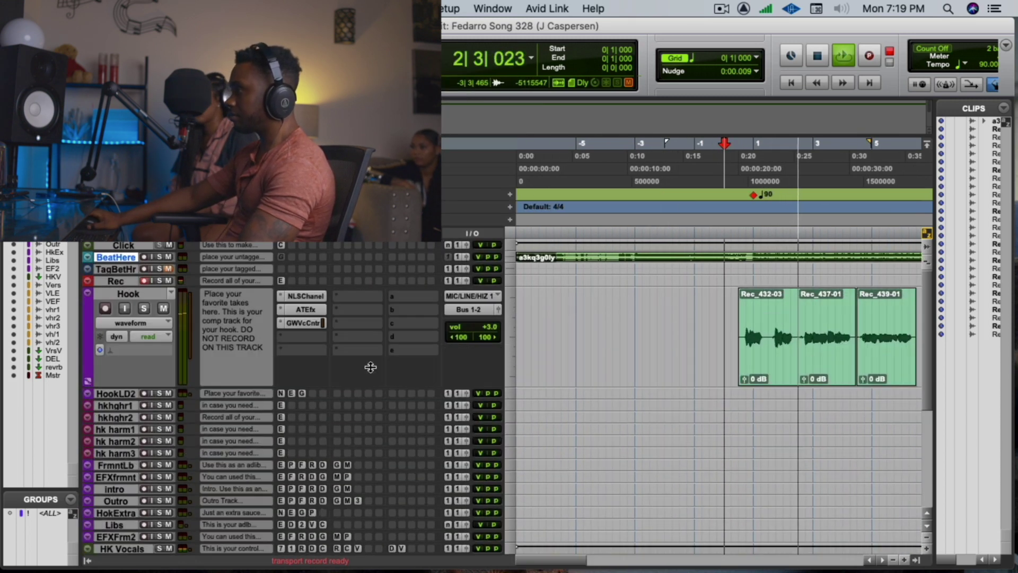
# - Set the Retune Speed of the Hook track's Auto-Tune EFX+ to 9 and close the plug-in
pyautogui.click(310, 307)
pyautogui.moveTo(276, 245); pyautogui.dragTo(277, 233)
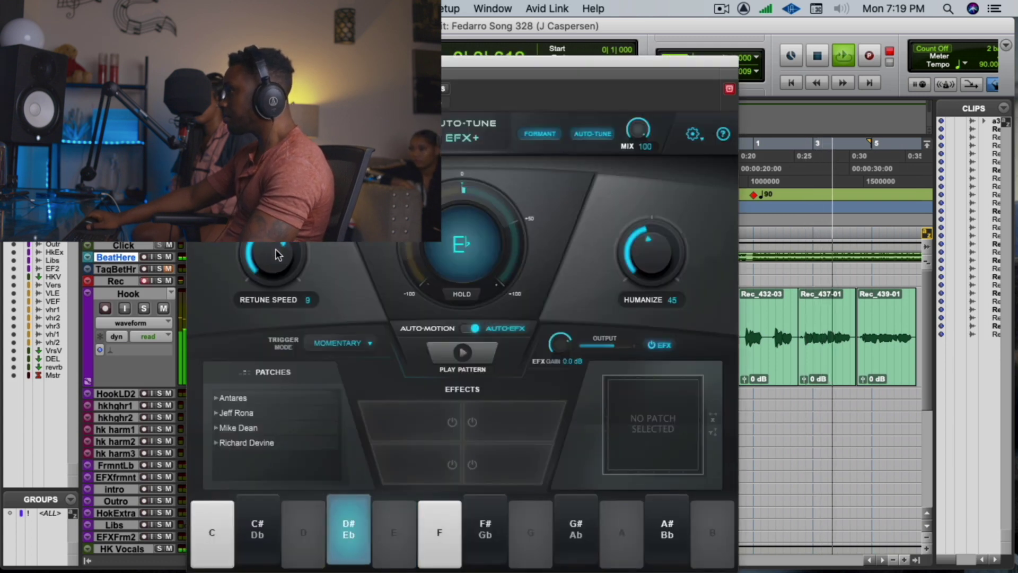
pyautogui.press('super+w')
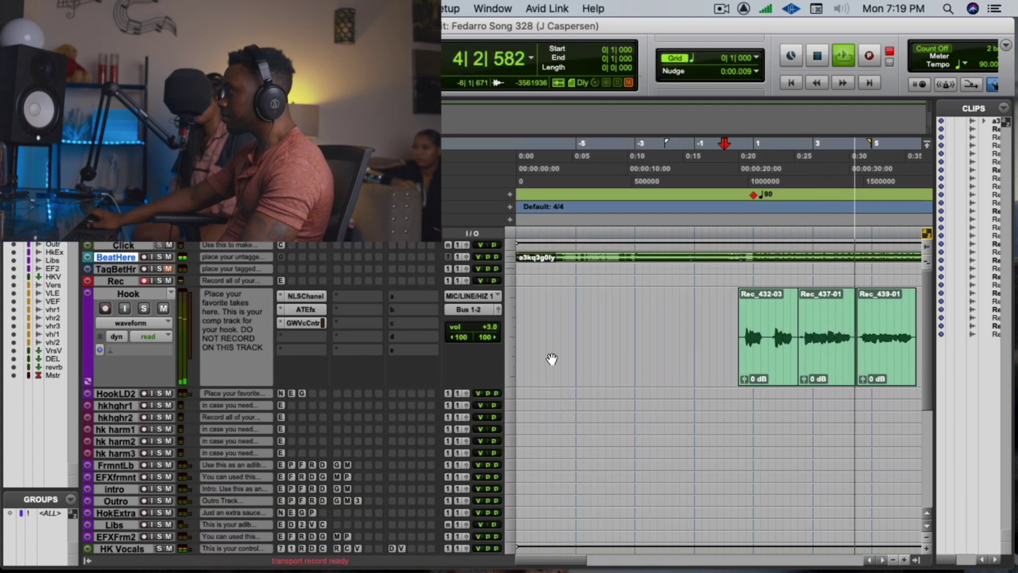
# - Record a fourth-line take on the Rec track from about 6|3, and undo that recording
pyautogui.moveTo(559, 560); pyautogui.dragTo(599, 564)
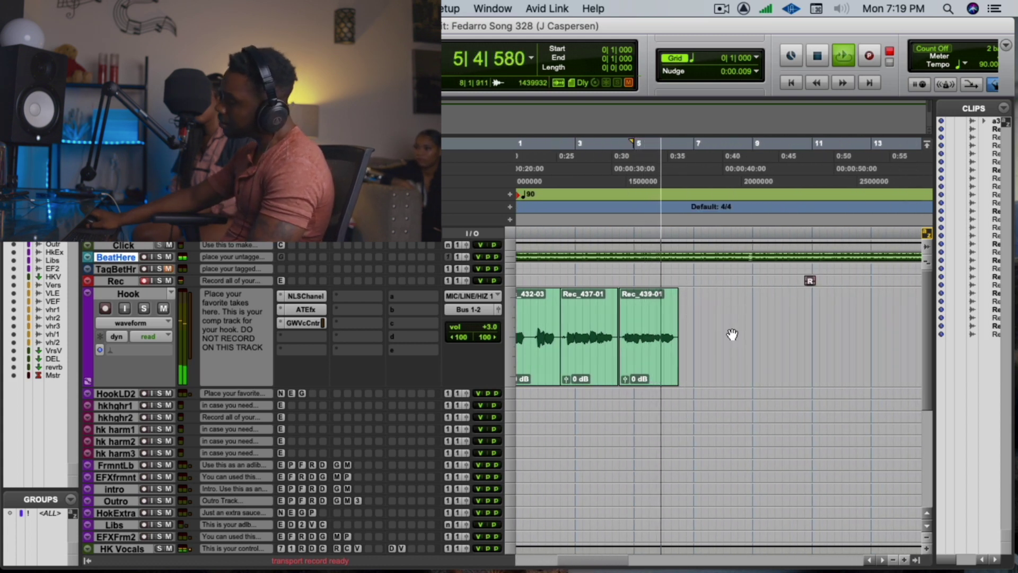
pyautogui.press('super+space')
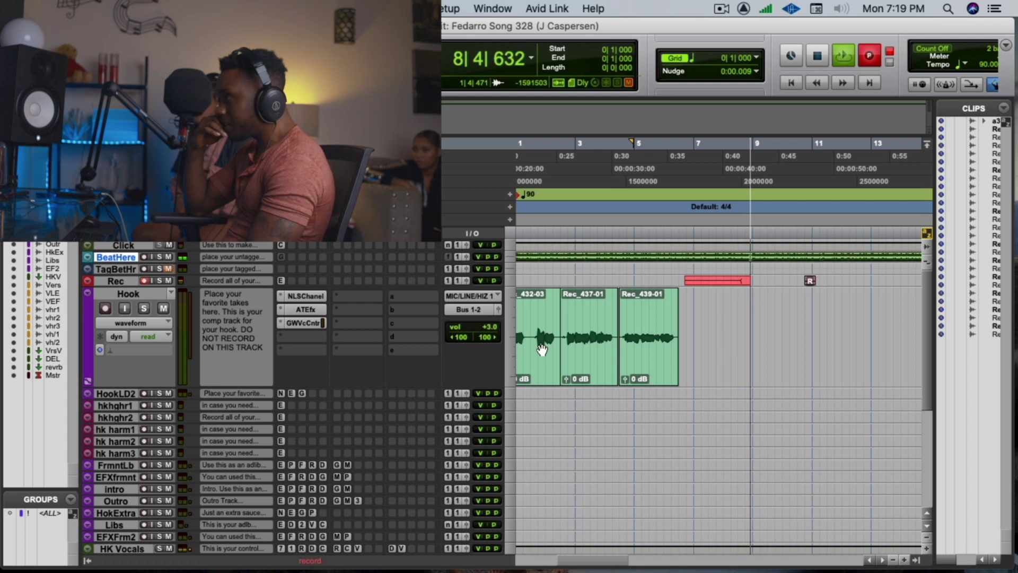
pyautogui.press('super+period')
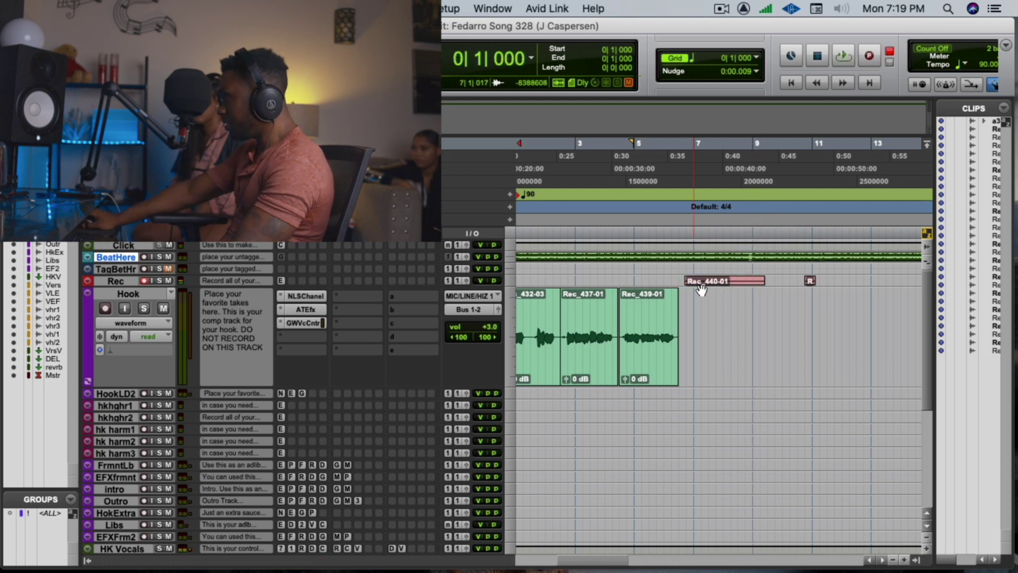
pyautogui.press('super+z')
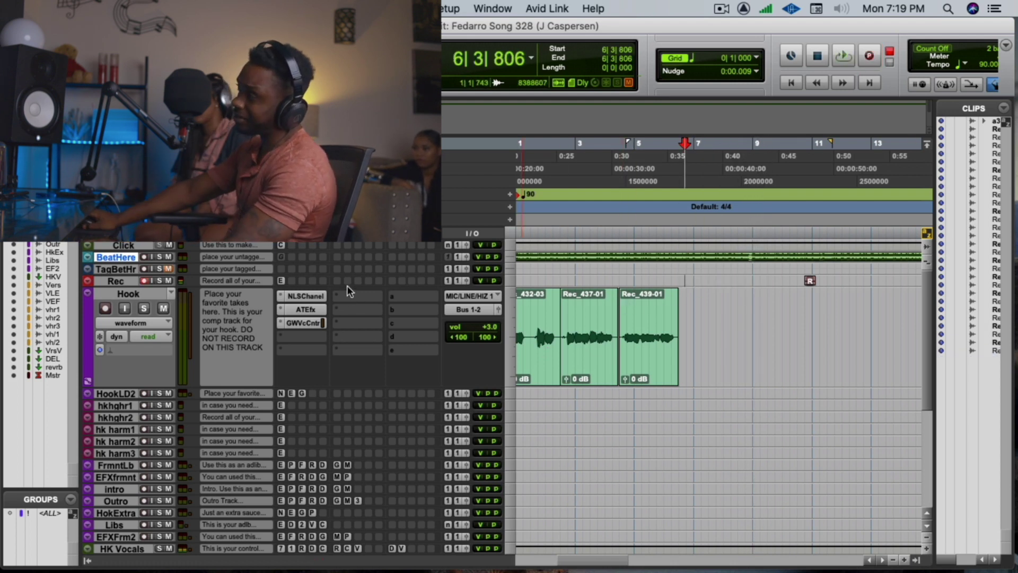
# - Enlarge the Rec track above the Hook track
pyautogui.hotkey('ctrl', 'Down')
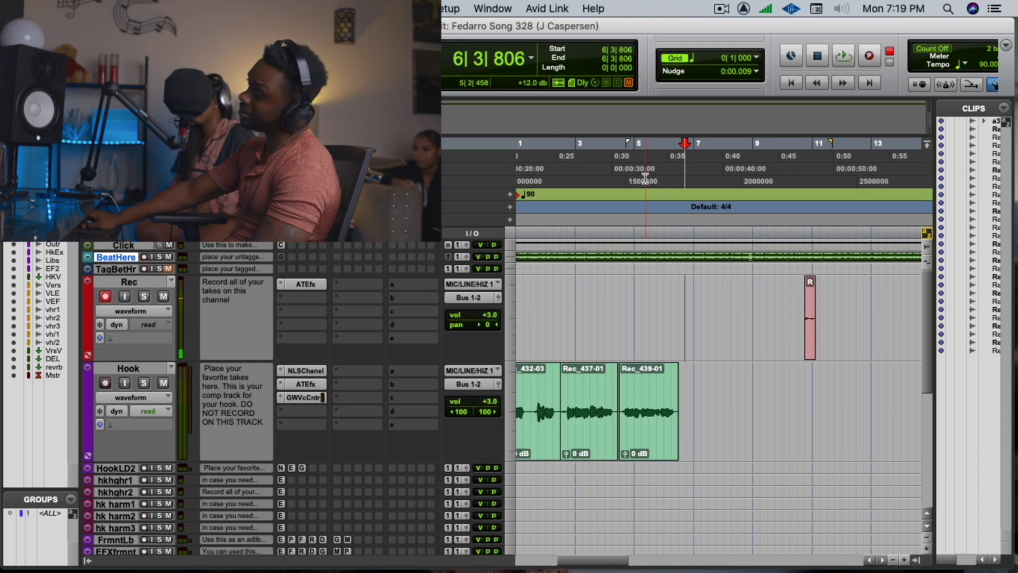
# - Delete the short stray clip at about 10|4 on the Rec track
pyautogui.click(807, 325)
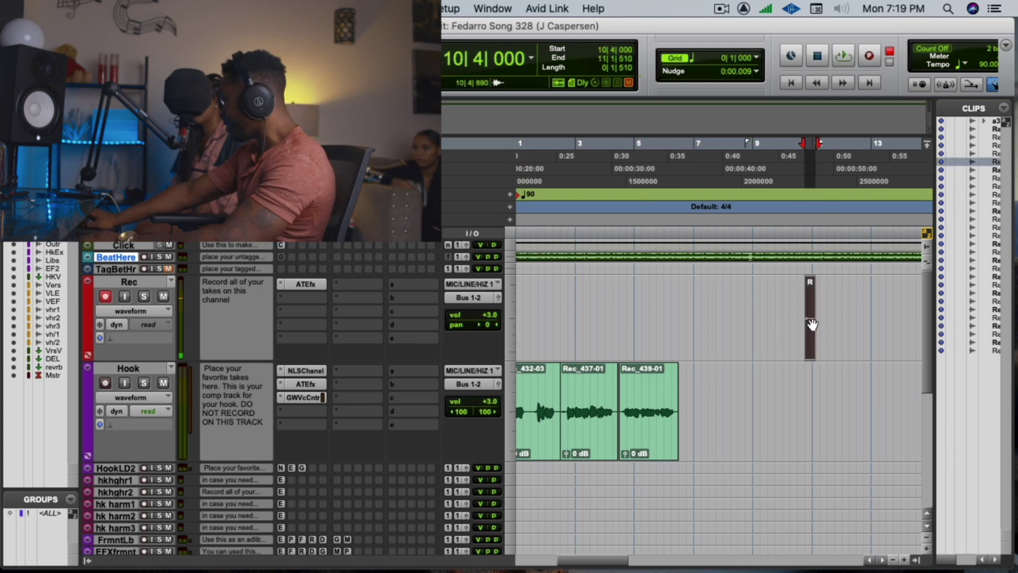
pyautogui.press('Delete')
# - Play back the beat and comped hook lines from 5|1 and 0|3 to check where the fourth line enters
pyautogui.click(624, 168)
pyautogui.press('space')
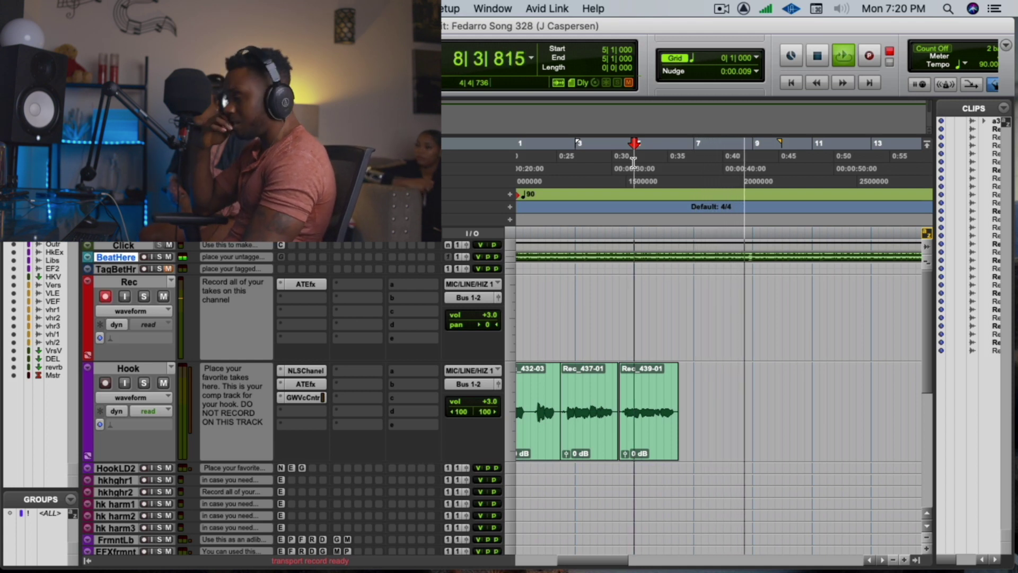
pyautogui.press('r')
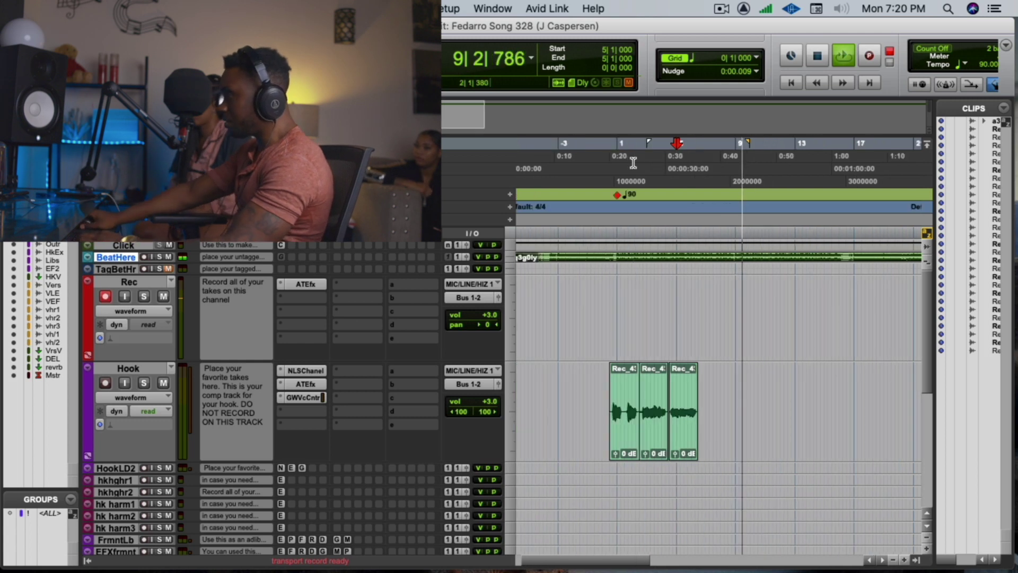
pyautogui.press('space')
pyautogui.click(610, 158)
pyautogui.press('space')
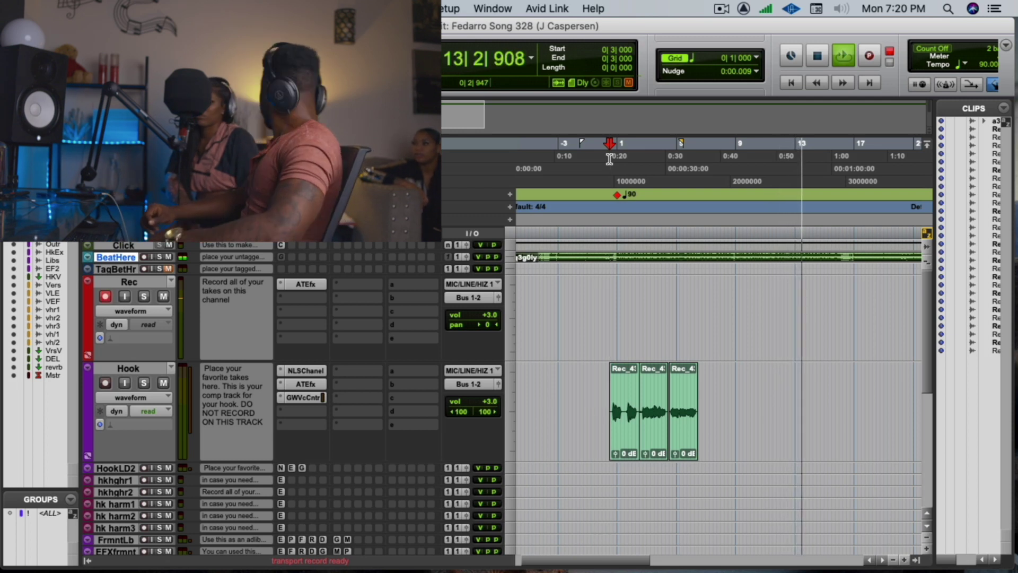
pyautogui.press('space')
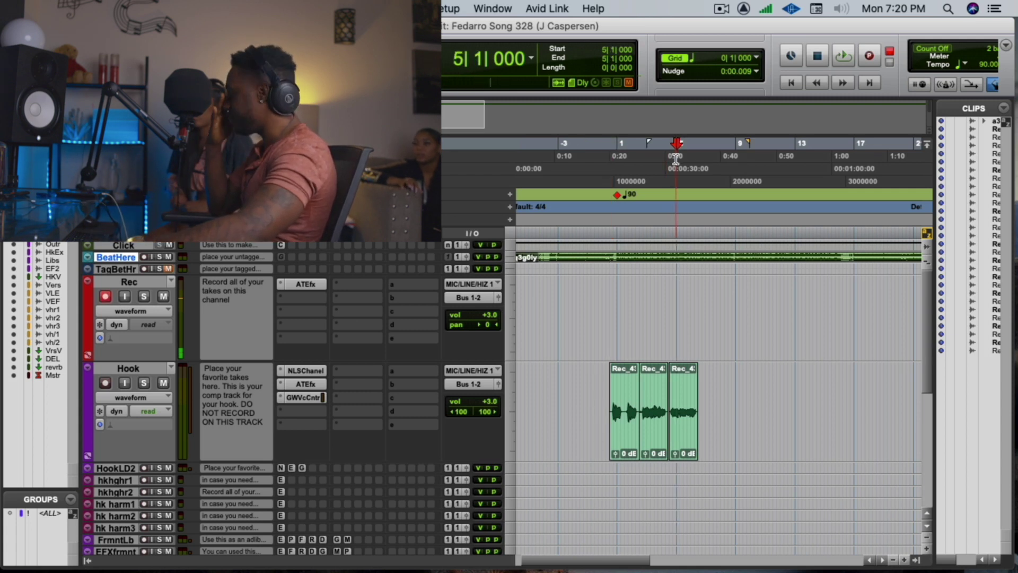
pyautogui.press('space')
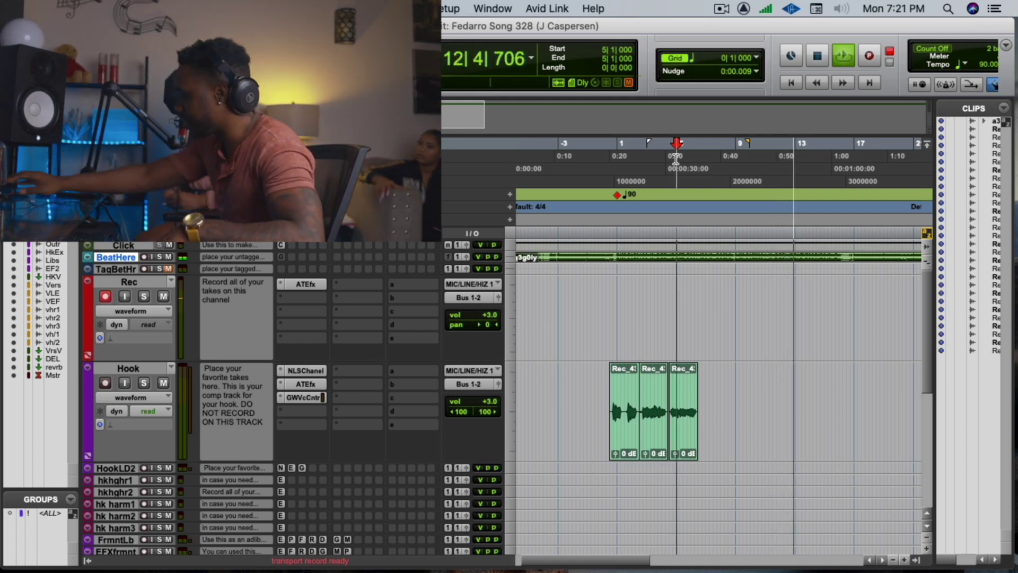
pyautogui.press('space')
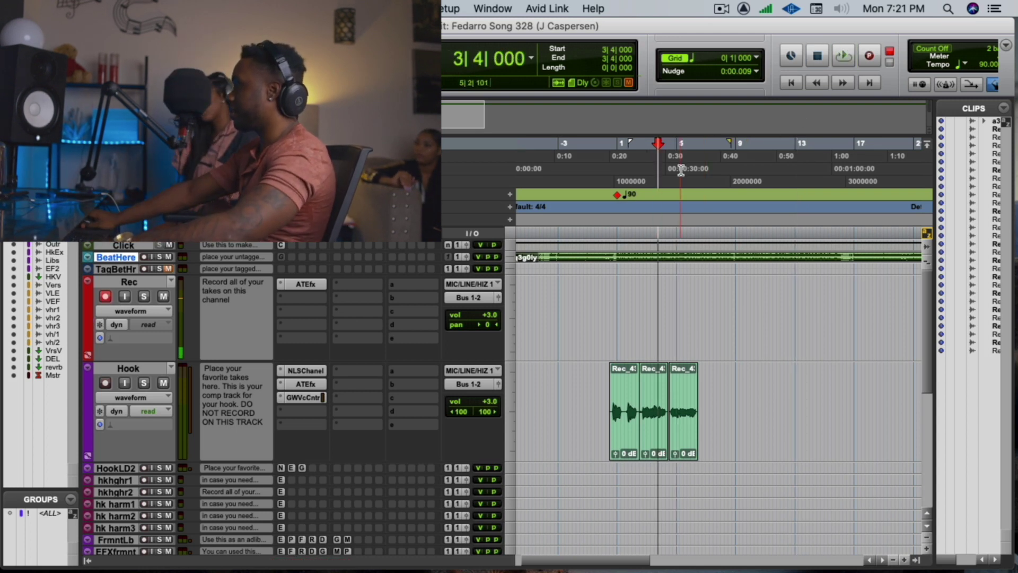
# - Record a fourth-line take on the Rec track, starting playback from 4|2
pyautogui.click(664, 168)
pyautogui.press('space')
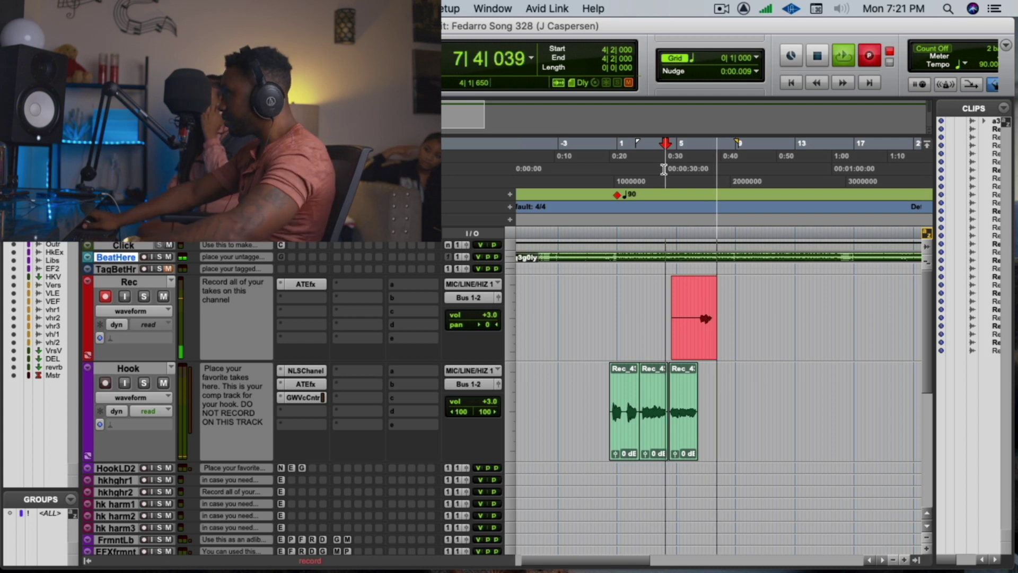
pyautogui.press('space')
# - Record a new fourth-line take over the previous one on the Rec track, starting from 4|4
pyautogui.click(673, 163)
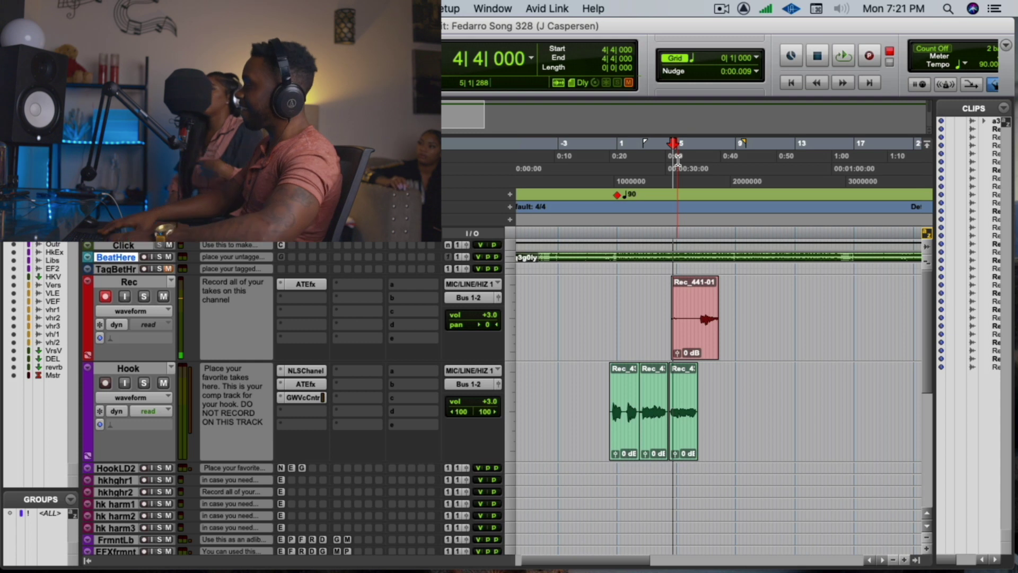
pyautogui.press('space')
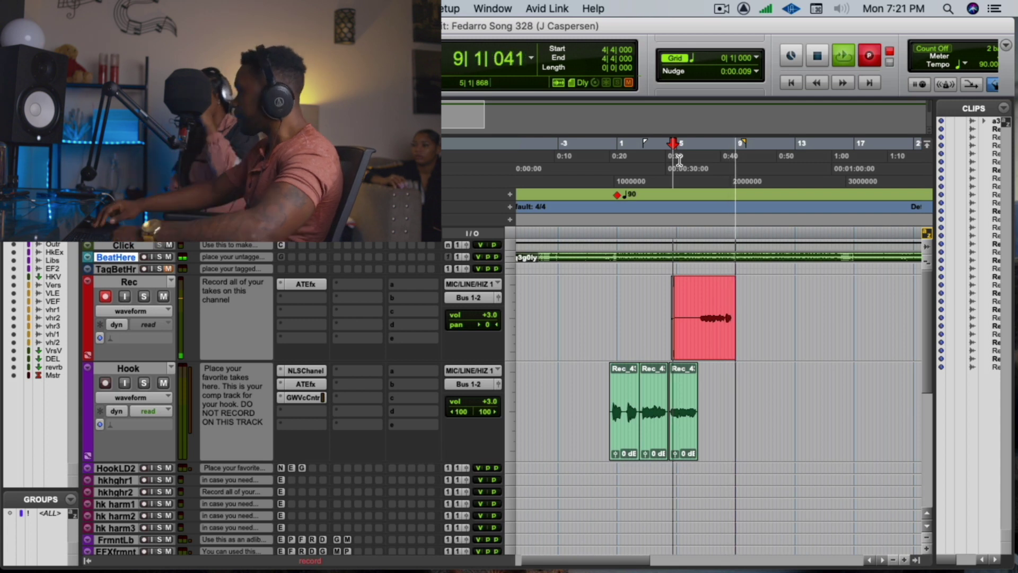
pyautogui.press('space')
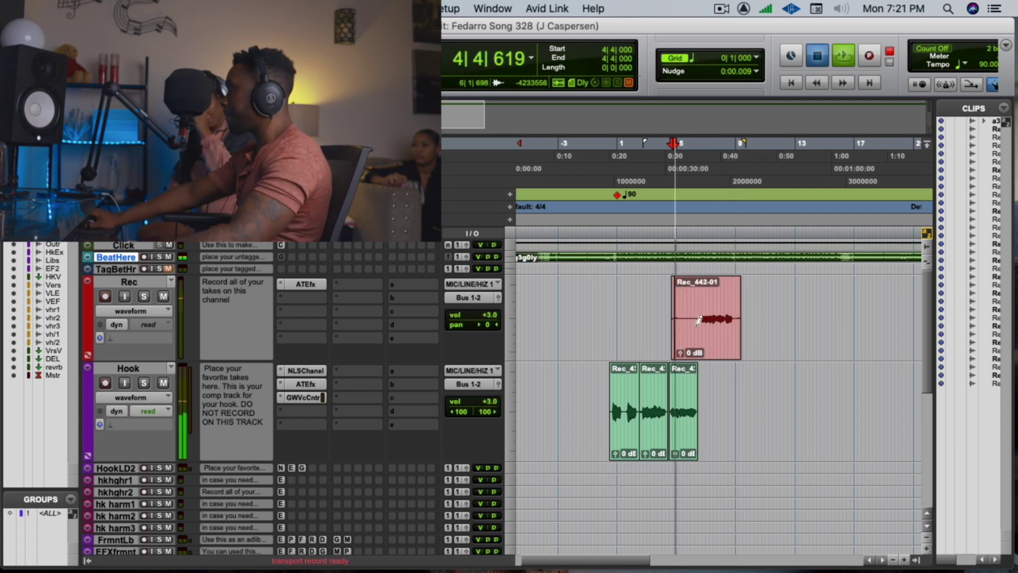
# - Remove everything before 6|3 from the fourth-line take and move the rest to the Hook track behind the third line
pyautogui.click(698, 325)
pyautogui.moveTo(697, 325); pyautogui.dragTo(583, 339)
pyautogui.press('Delete')
pyautogui.click(583, 339)
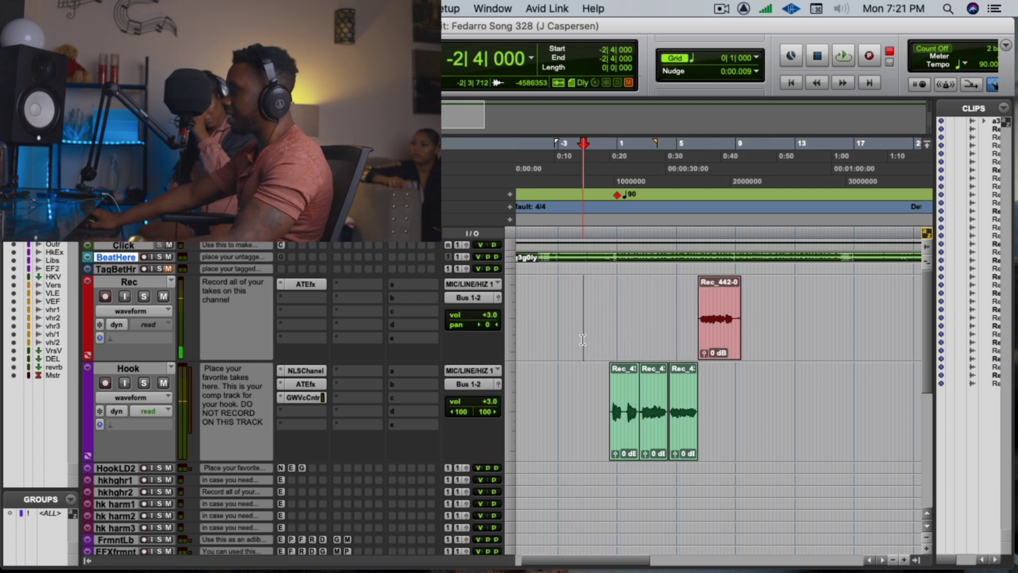
pyautogui.scroll(-1, 681, 380)
pyautogui.moveTo(721, 318); pyautogui.dragTo(728, 404)
# - Play back the comped hook from 1|1 and from the first clip's start at 0|3 with a closer timeline view
pyautogui.click(615, 171)
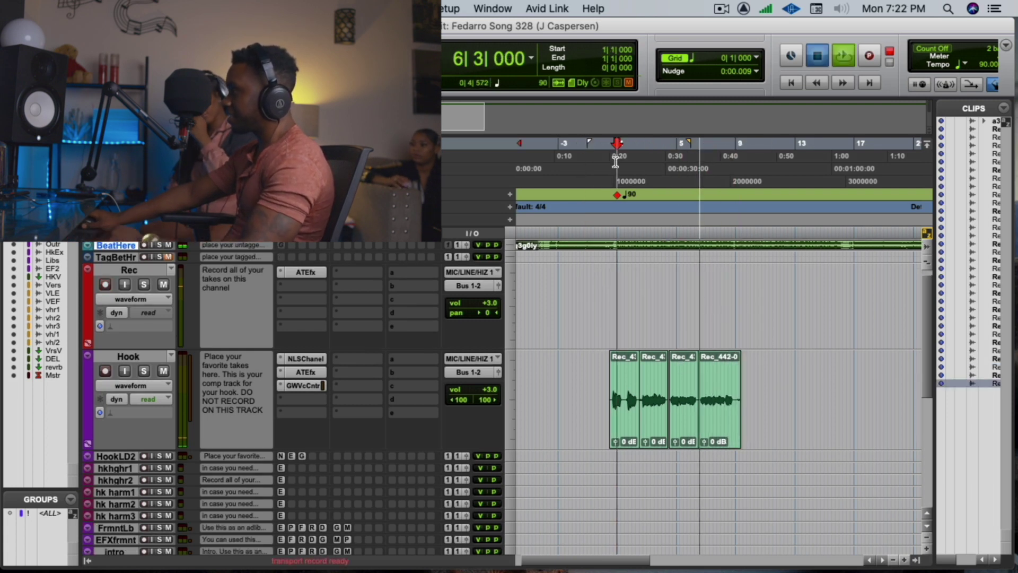
pyautogui.press('space')
pyautogui.press('super+bracketright')
pyautogui.press('super+bracketright')
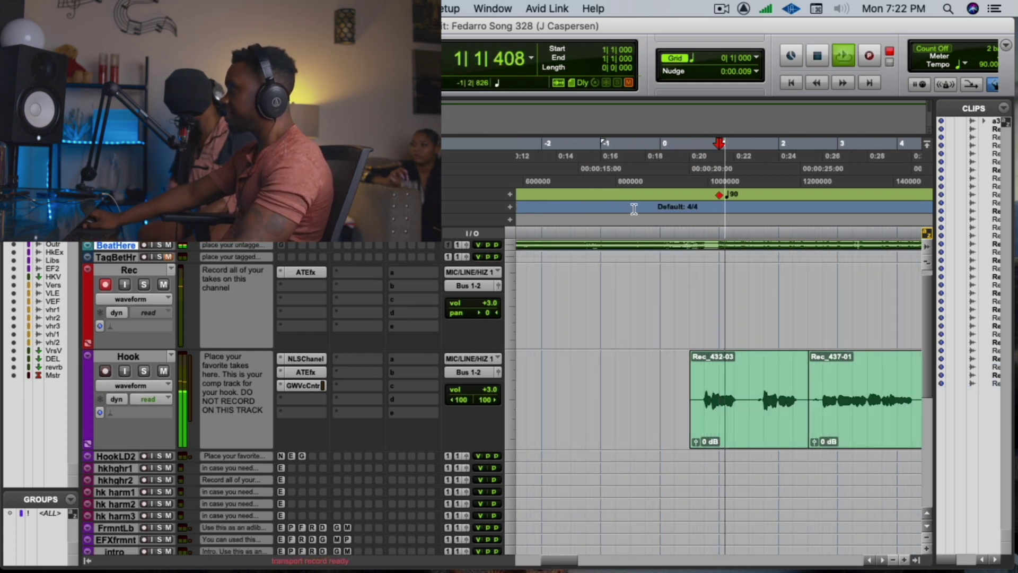
pyautogui.click(693, 179)
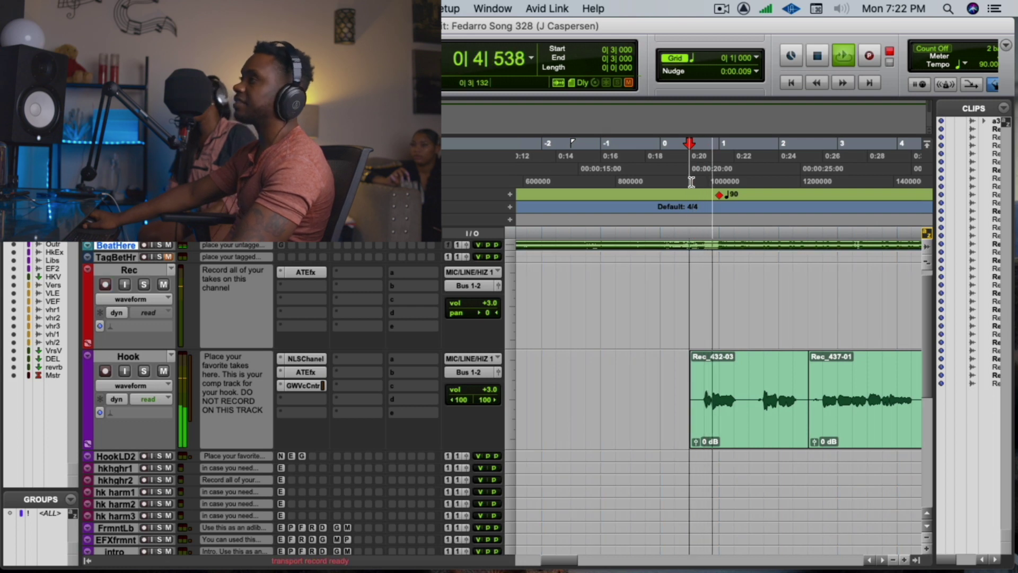
# - Mute the first-line clip Rec_432-03 on the Hook track and stop playback
pyautogui.click(742, 403)
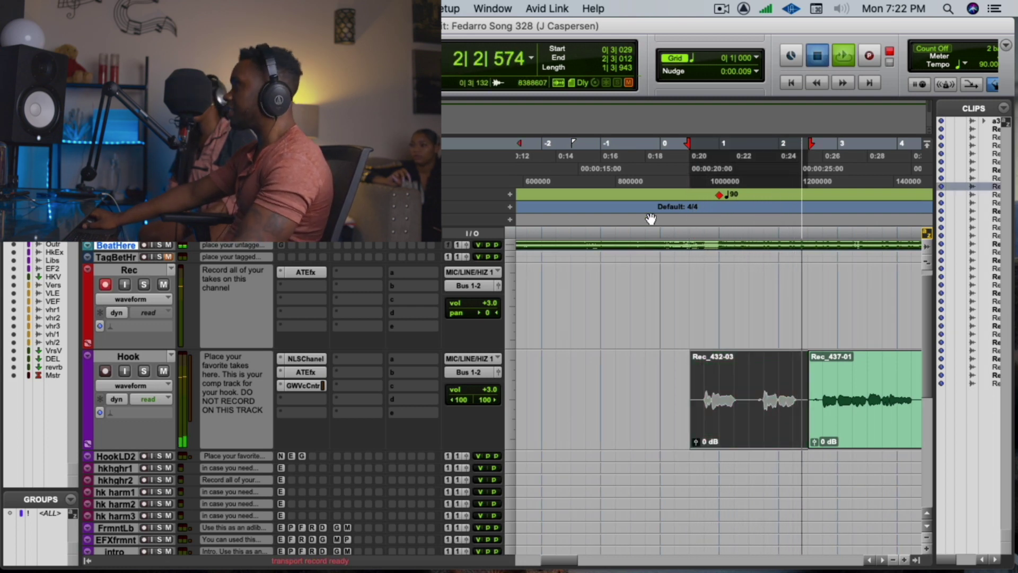
pyautogui.press('space')
# - Record a replacement first-line take on the Rec track, starting playback from -2|3
pyautogui.click(576, 176)
pyautogui.press('super+space')
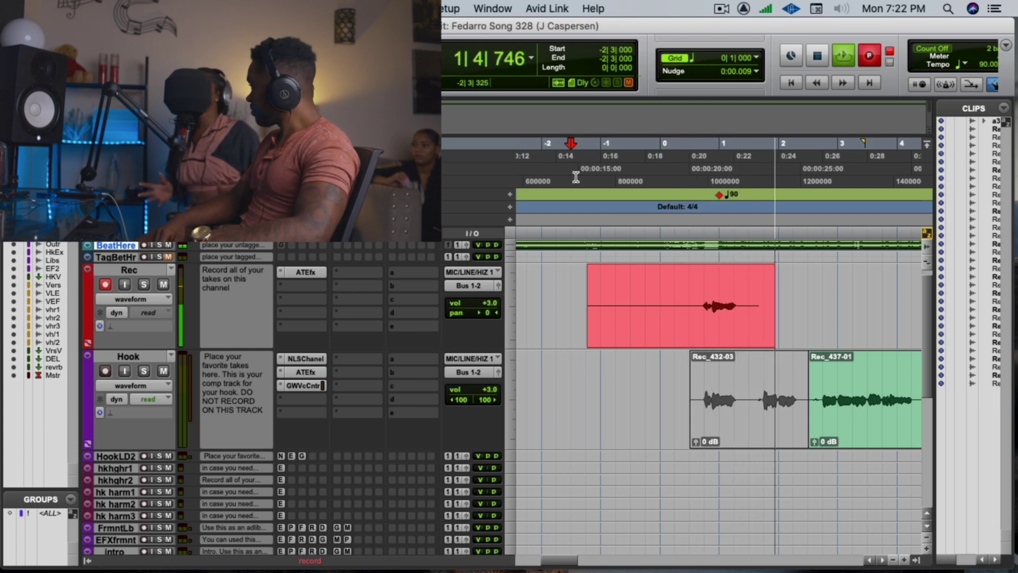
pyautogui.press('space')
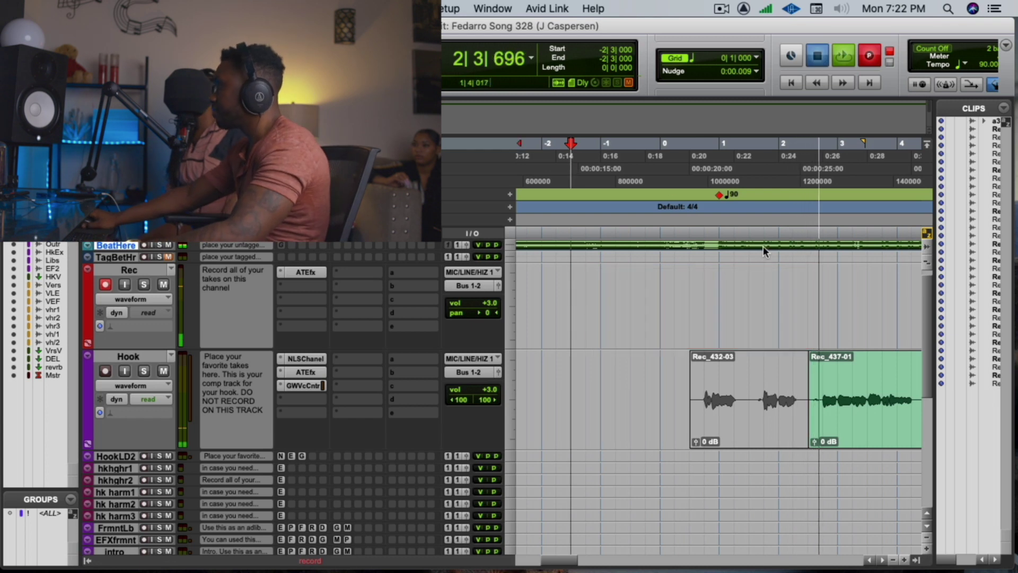
# - Listen to the new first-line take on the Rec track from 0|3 and from -1|2
pyautogui.click(692, 309)
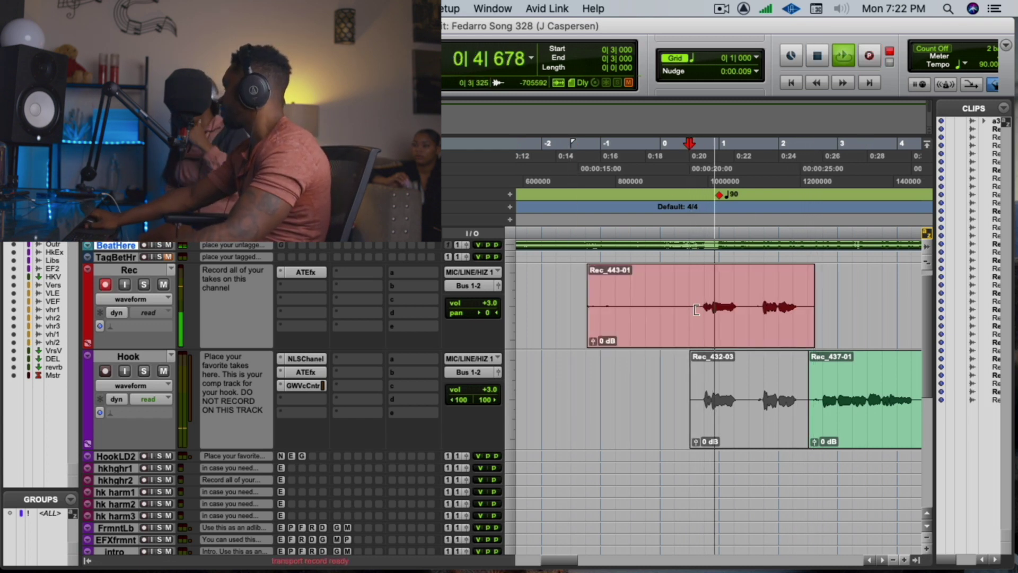
pyautogui.press('space')
pyautogui.click(618, 166)
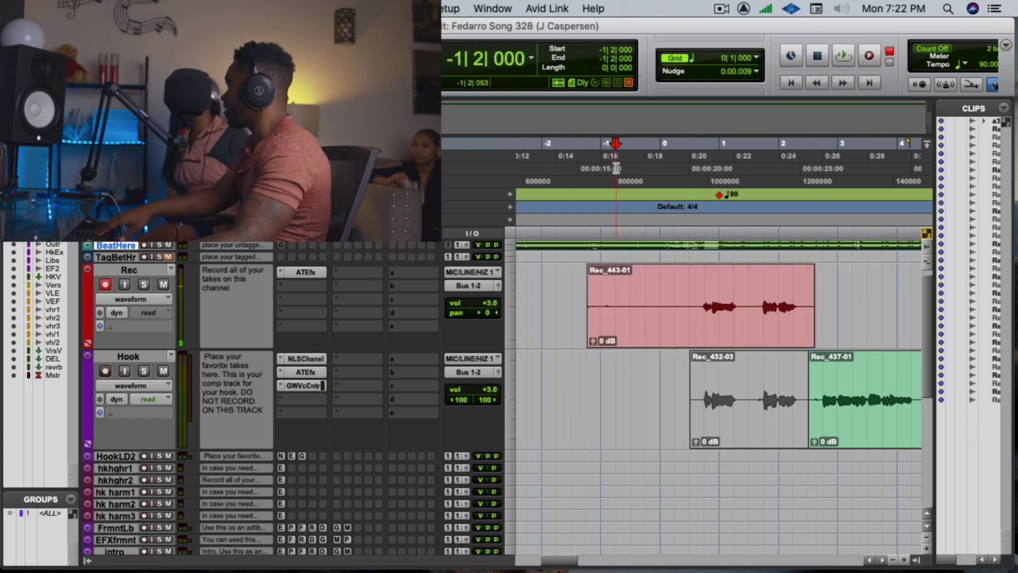
pyautogui.press('space')
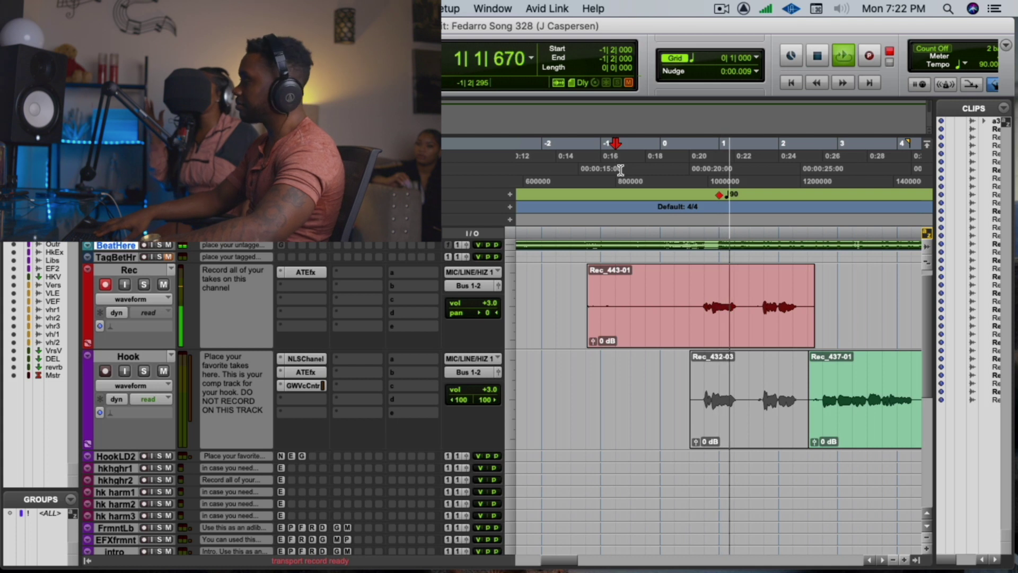
pyautogui.press('space')
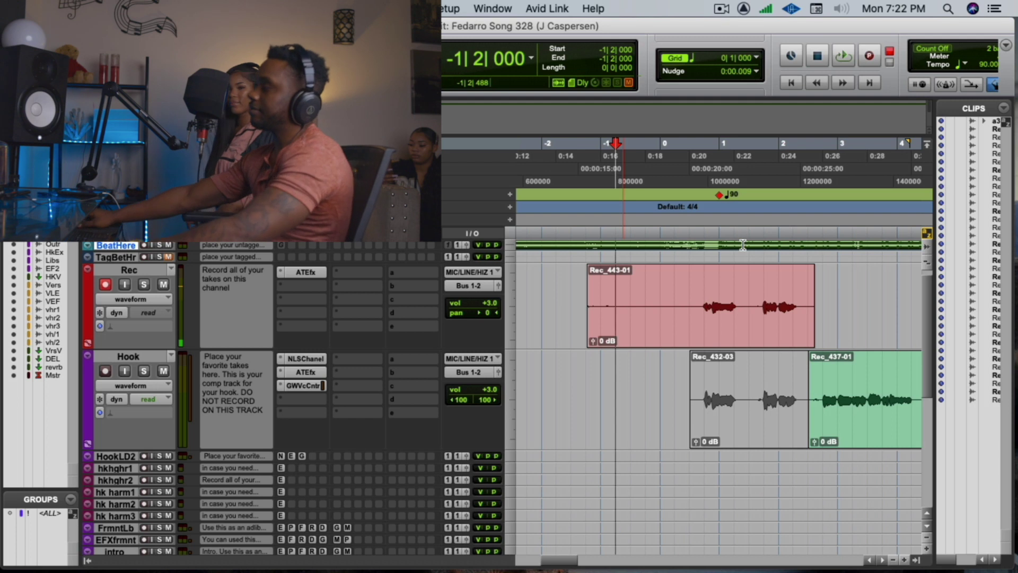
# - Record another first-line take over the previous one on the Rec track, starting from -2|4
pyautogui.click(583, 169)
pyautogui.press('super+space')
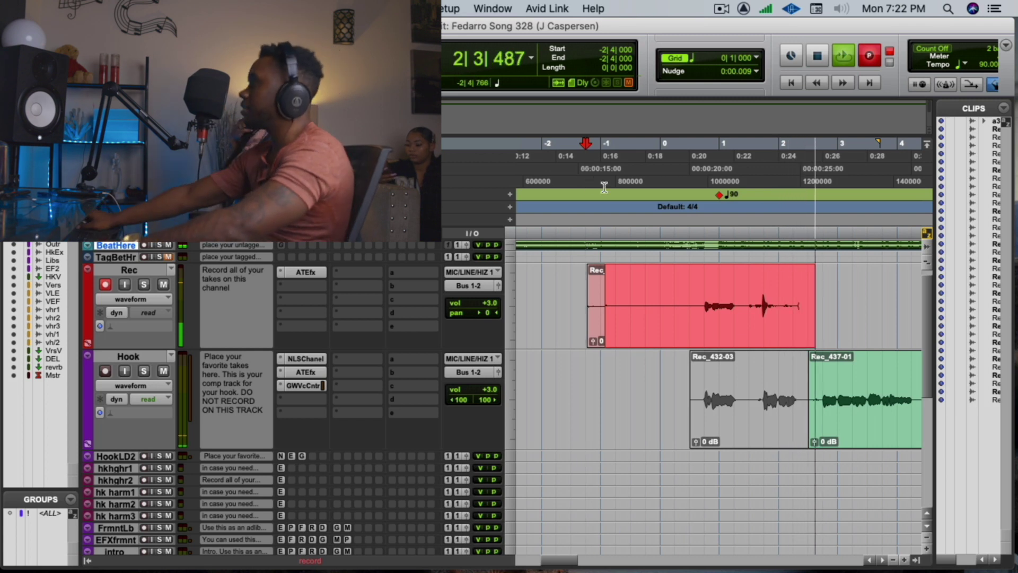
pyautogui.press('space')
# - Record the first line once more on the Rec track, starting playback from -1|1
pyautogui.click(603, 184)
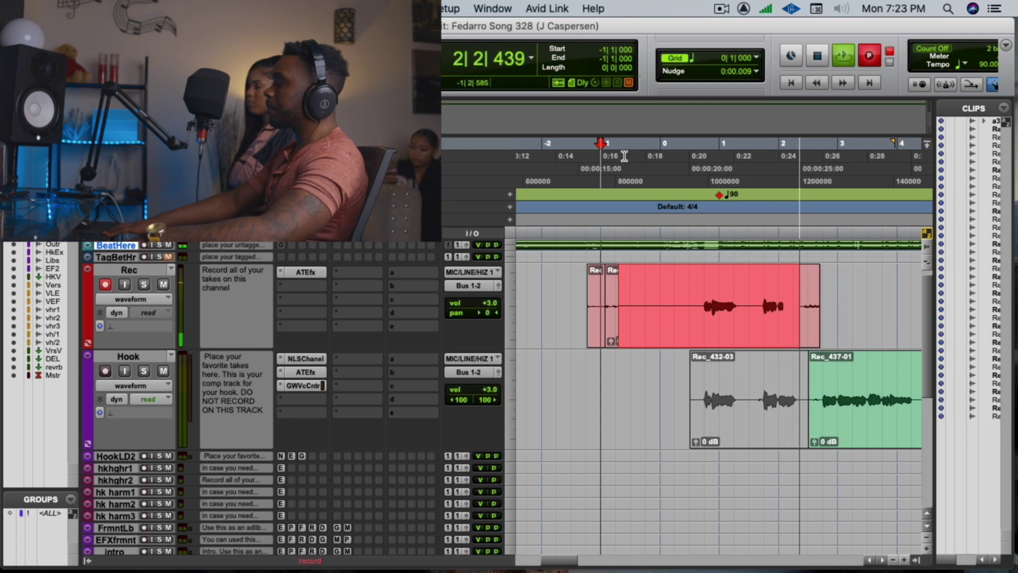
pyautogui.press('space')
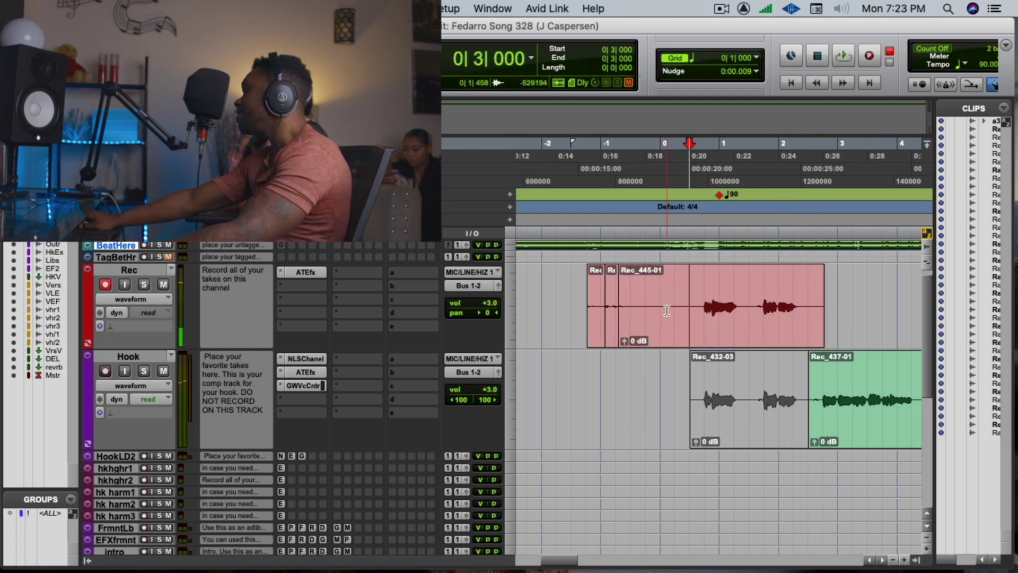
# - Delete all audio before 0|3 on the Rec track, keeping only the sung part of the latest first-line take
pyautogui.moveTo(689, 310); pyautogui.dragTo(544, 318)
pyautogui.press('Delete')
pyautogui.click(551, 350)
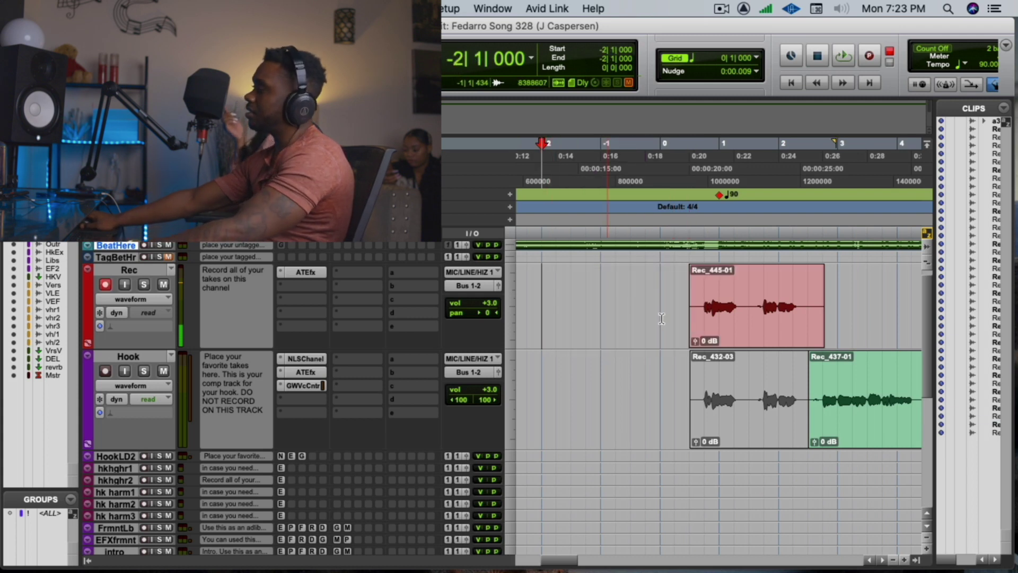
# - Move the trimmed take over the muted first-line clip on the Hook track, lower its clip gain to -1.8 dB and play it
pyautogui.moveTo(698, 323); pyautogui.dragTo(694, 441)
pyautogui.press('space')
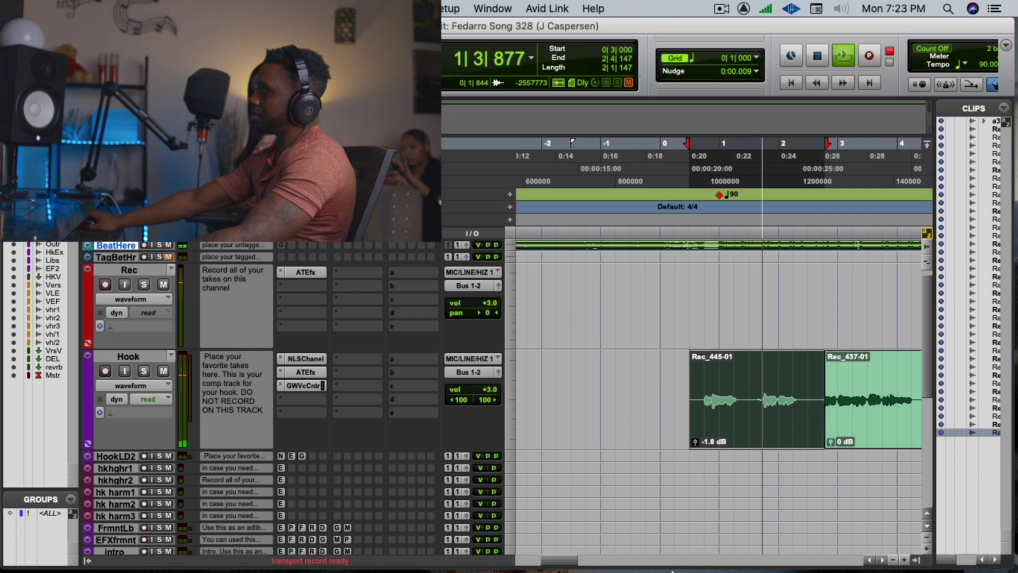
# - Extend the start of the second-line clip Rec_437-01 on the Hook track back to 2|3
pyautogui.click(806, 408)
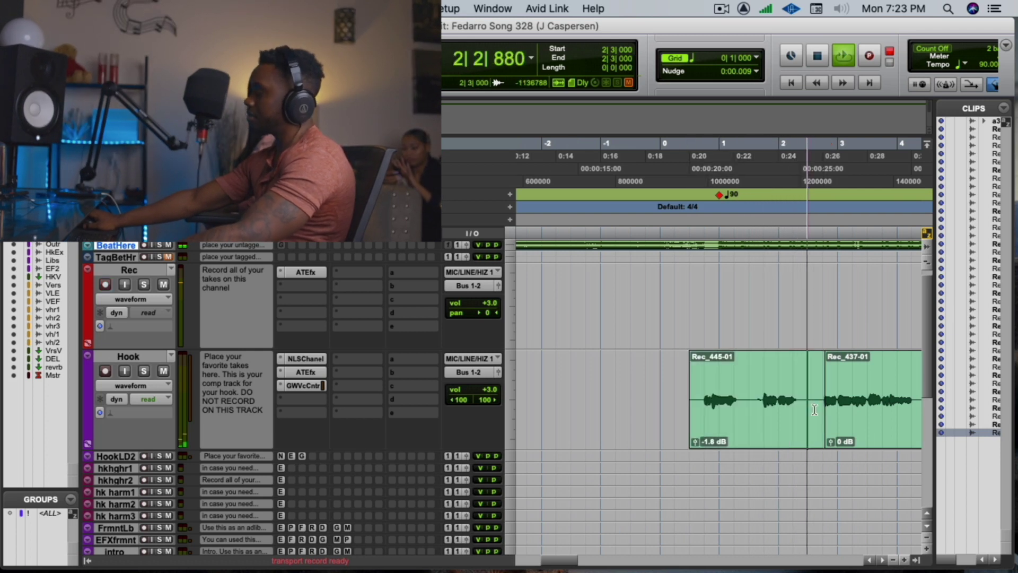
pyautogui.press('super+bracketleft')
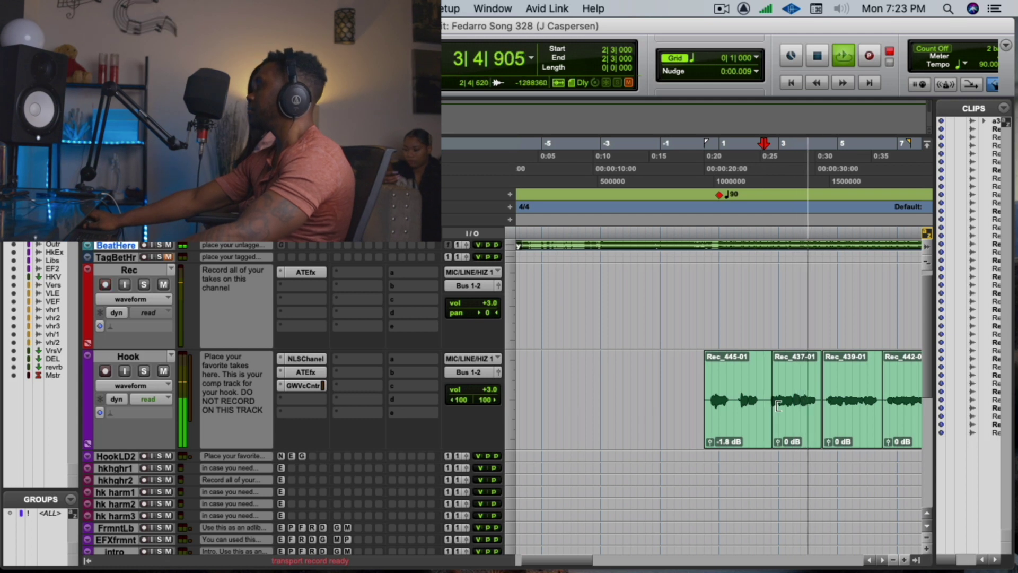
pyautogui.moveTo(777, 406)
pyautogui.mouseDown()
pyautogui.moveTo(762, 415)
pyautogui.moveTo(765, 403)
pyautogui.mouseUp()
pyautogui.press('space')
pyautogui.click(770, 155)
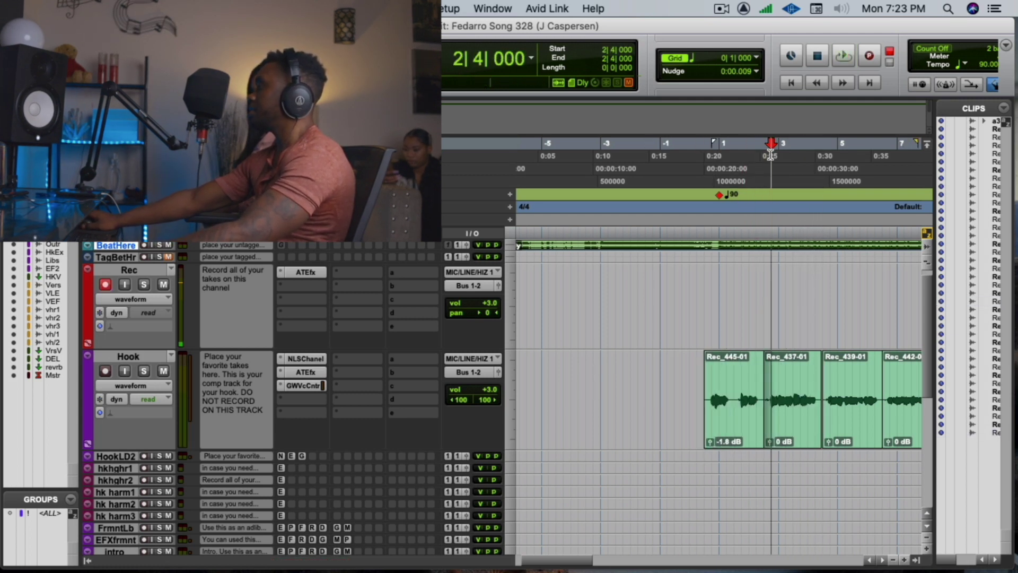
# - Mute the second-line clip Rec_437-01 and record a new take on the Rec track from about 2|3, playing from 1|3
pyautogui.click(772, 429)
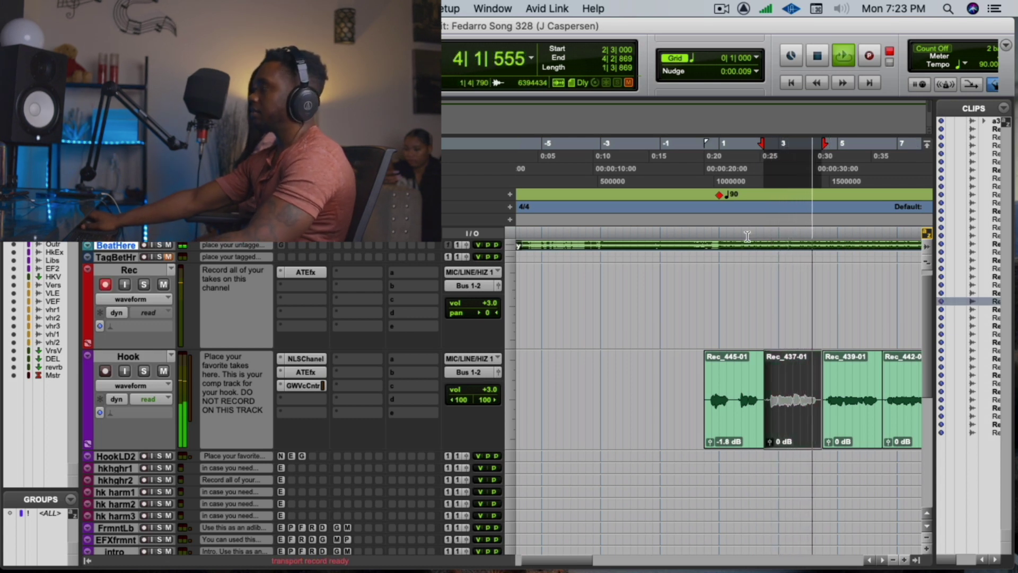
pyautogui.click(729, 160)
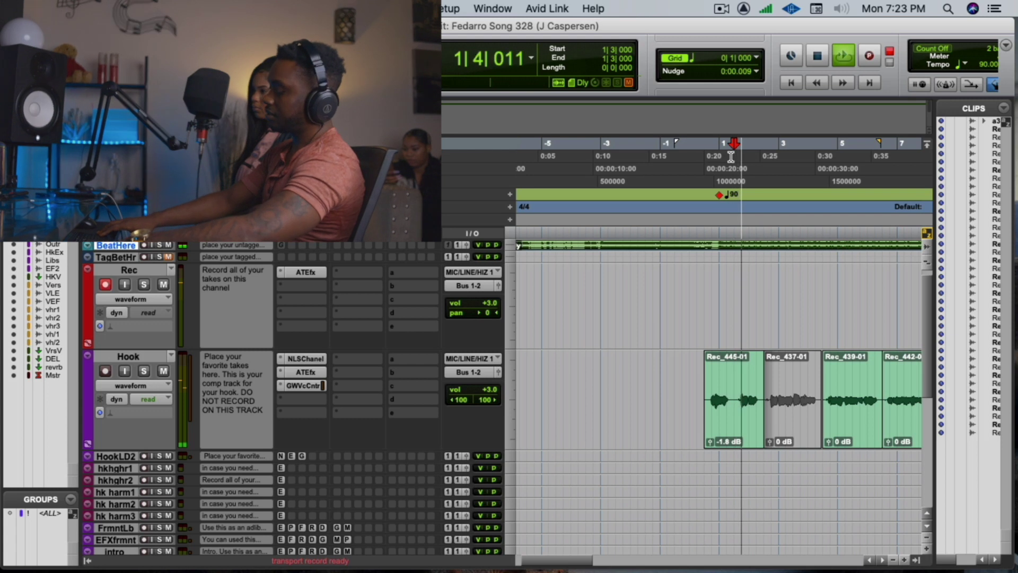
pyautogui.press('F12')
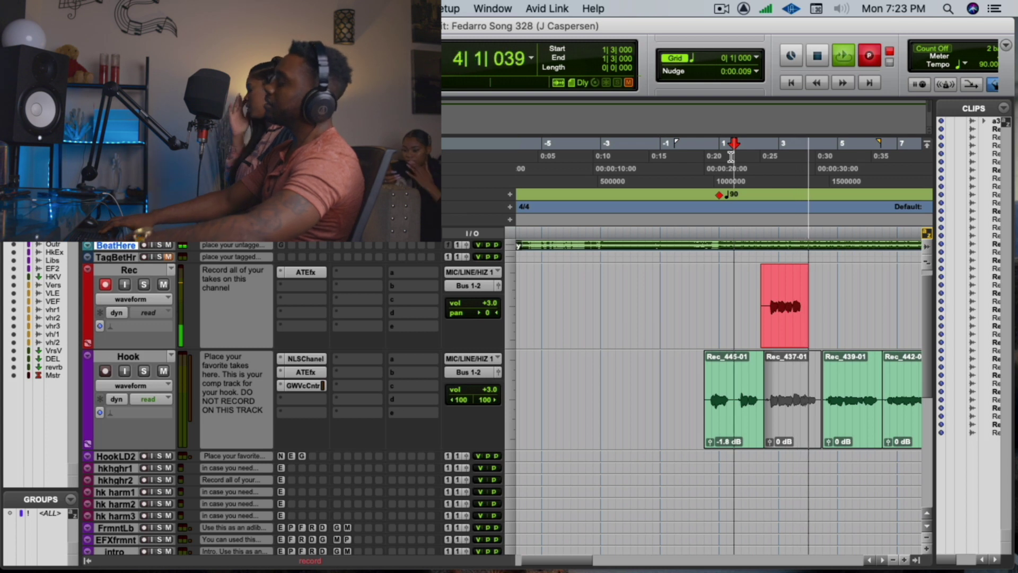
pyautogui.press('space')
# - Stop the current second-line take, and record three more takes over it on the Rec track, playing from 1|3
pyautogui.press('space')
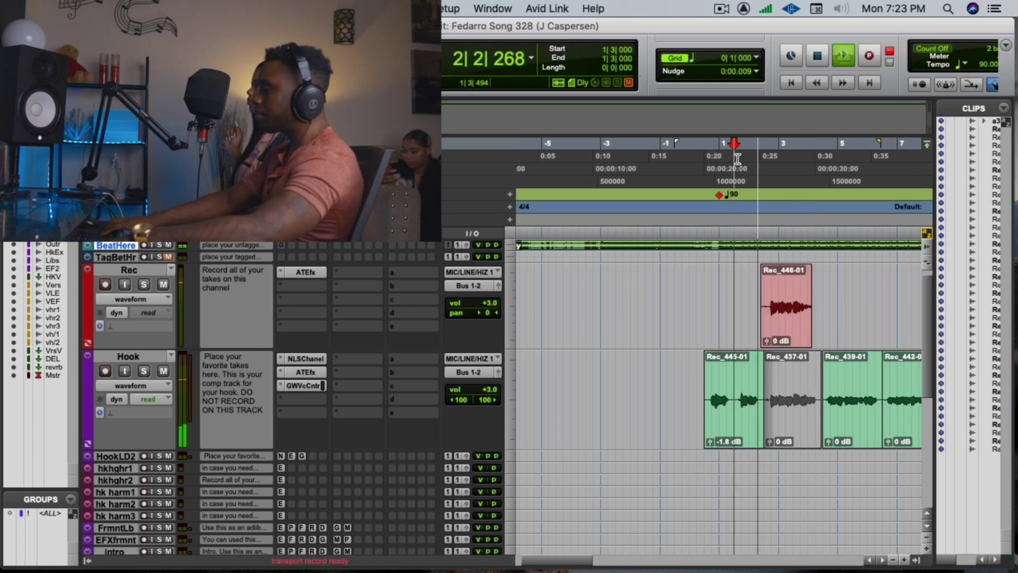
pyautogui.press('super+space')
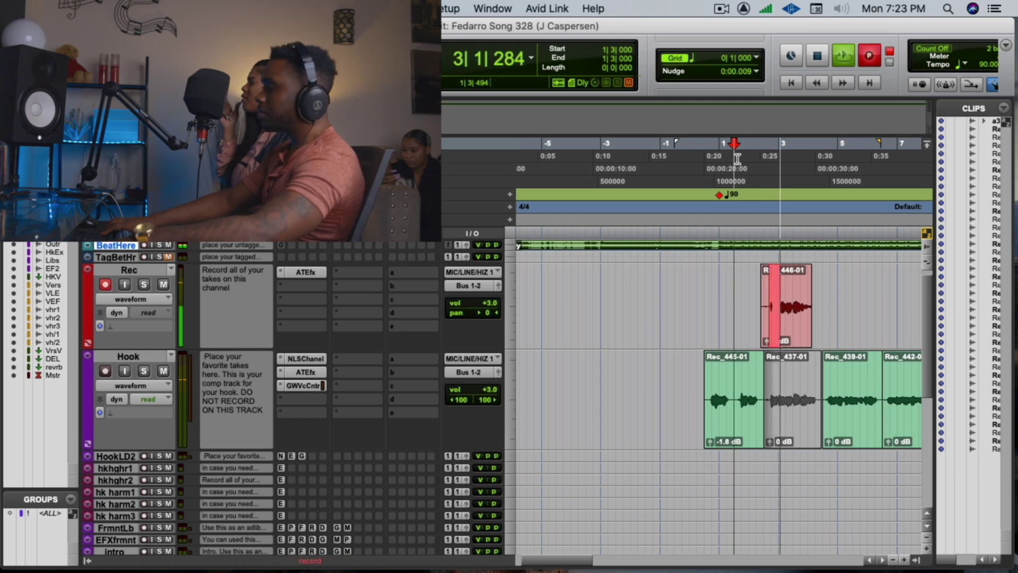
pyautogui.press('space')
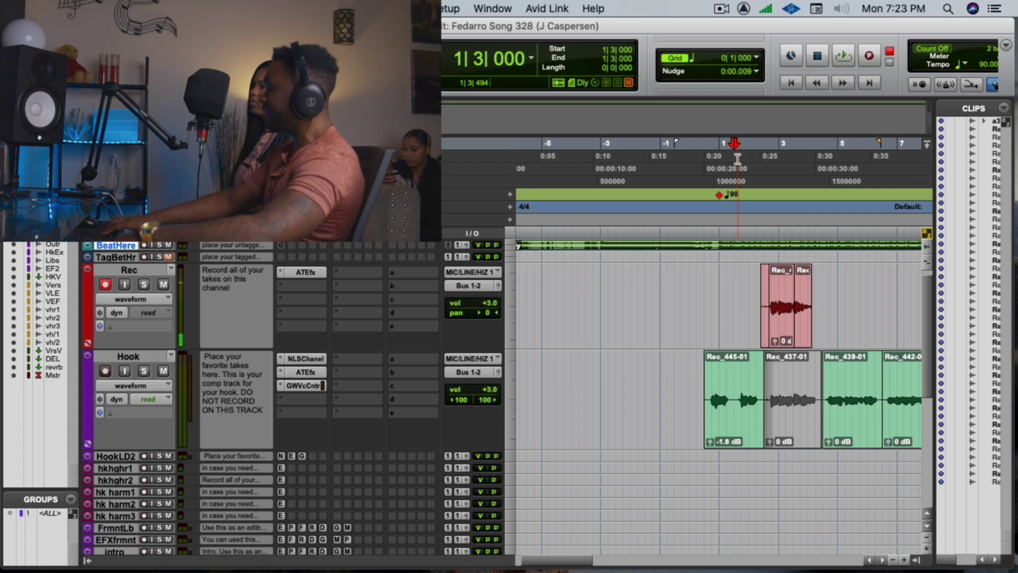
pyautogui.press('space')
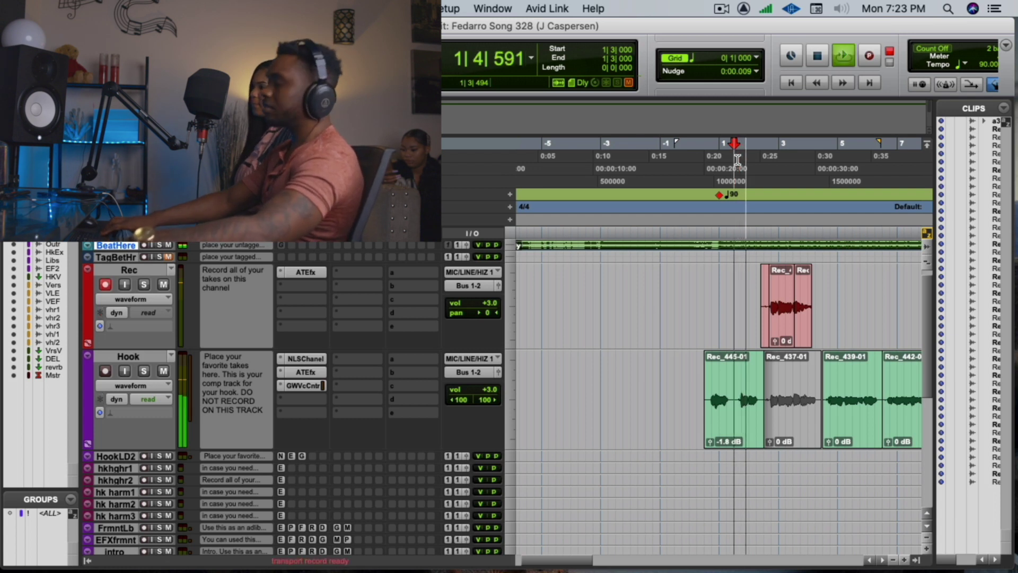
pyautogui.press('F12')
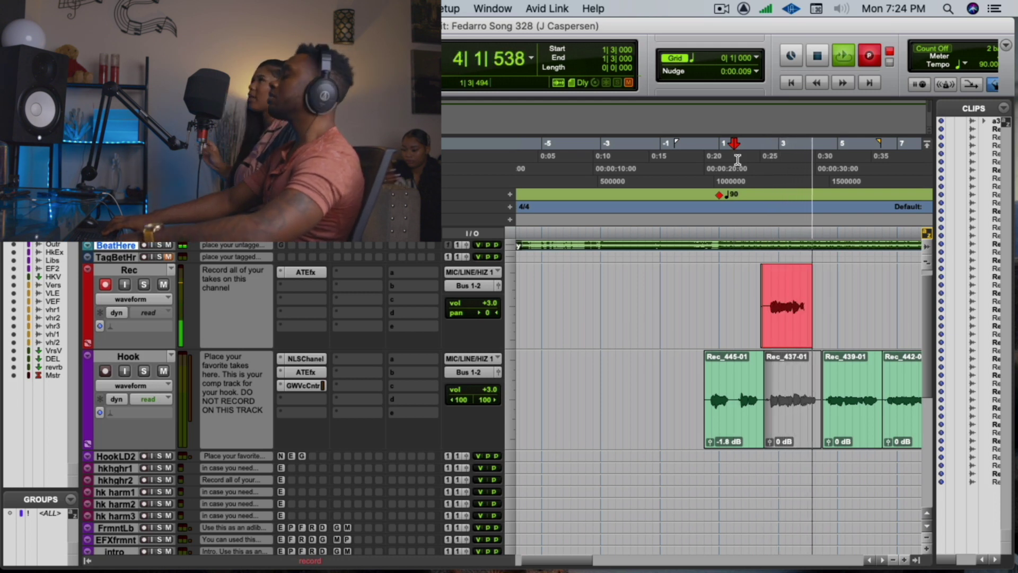
pyautogui.press('space')
pyautogui.press('space')
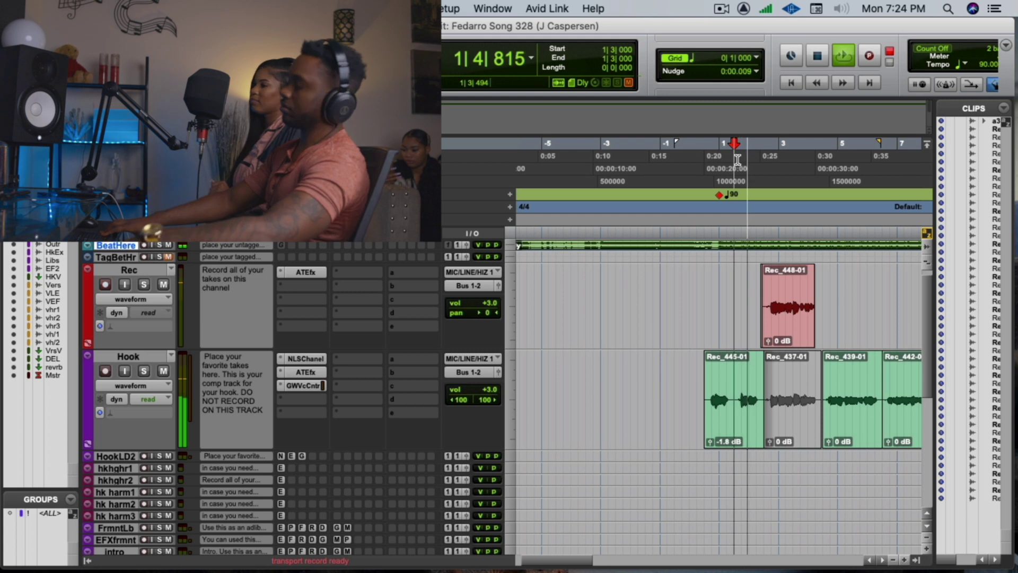
pyautogui.press('F12')
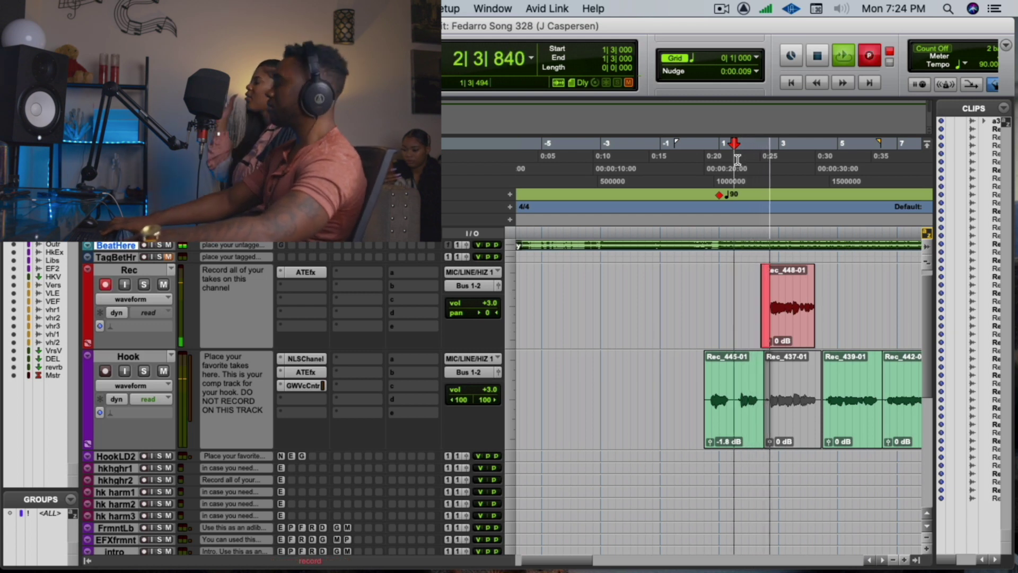
pyautogui.press('space')
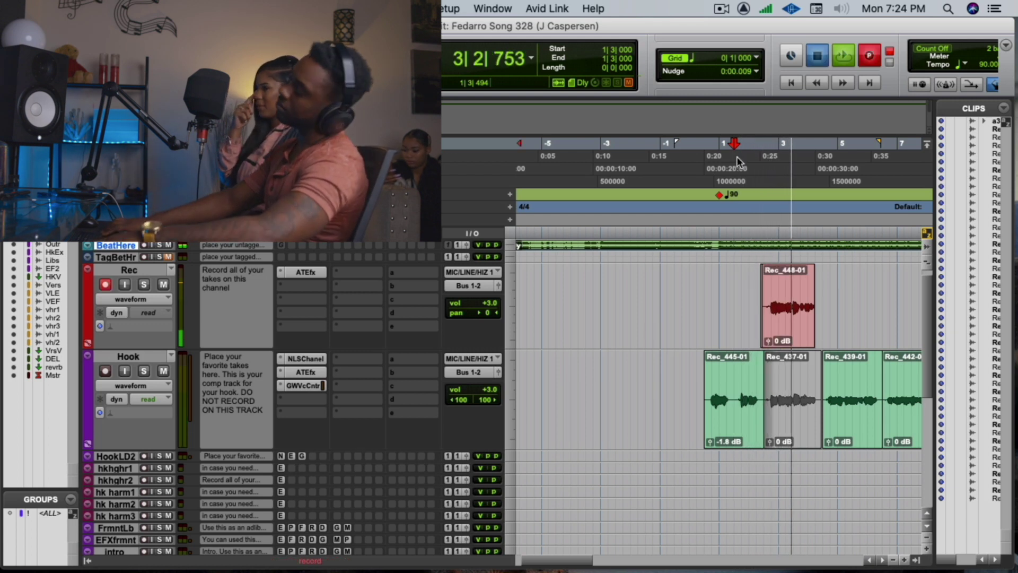
# - Re-record the second line three more times over the existing Rec track audio, each pass playing from 1|3
pyautogui.press('space')
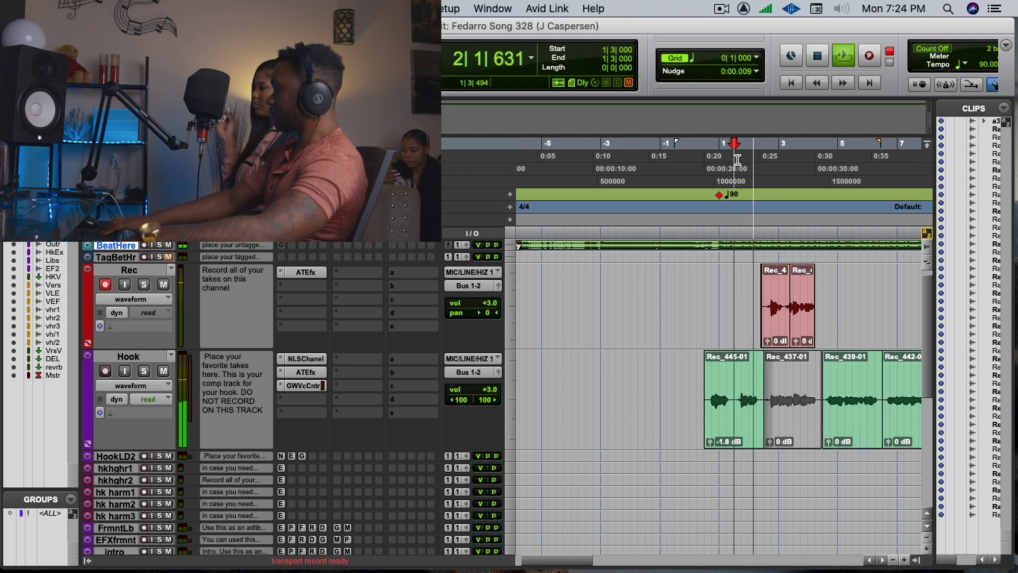
pyautogui.press('F12')
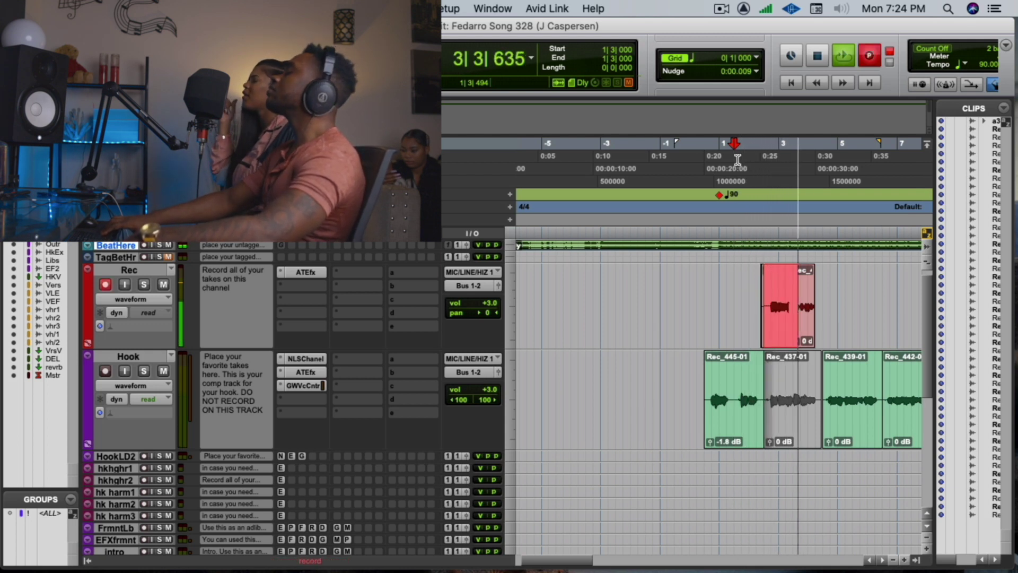
pyautogui.press('space')
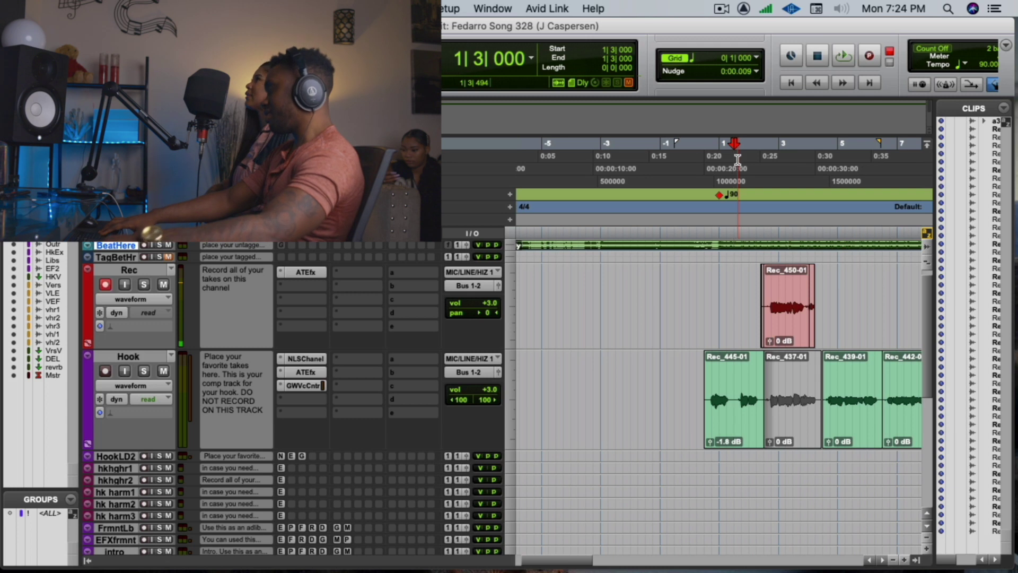
pyautogui.press('space')
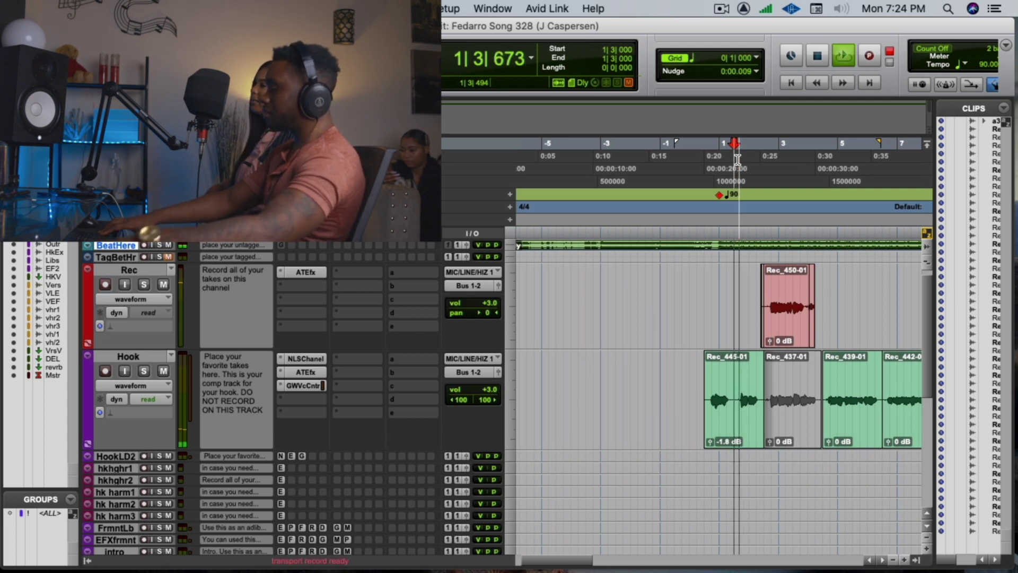
pyautogui.press('F12')
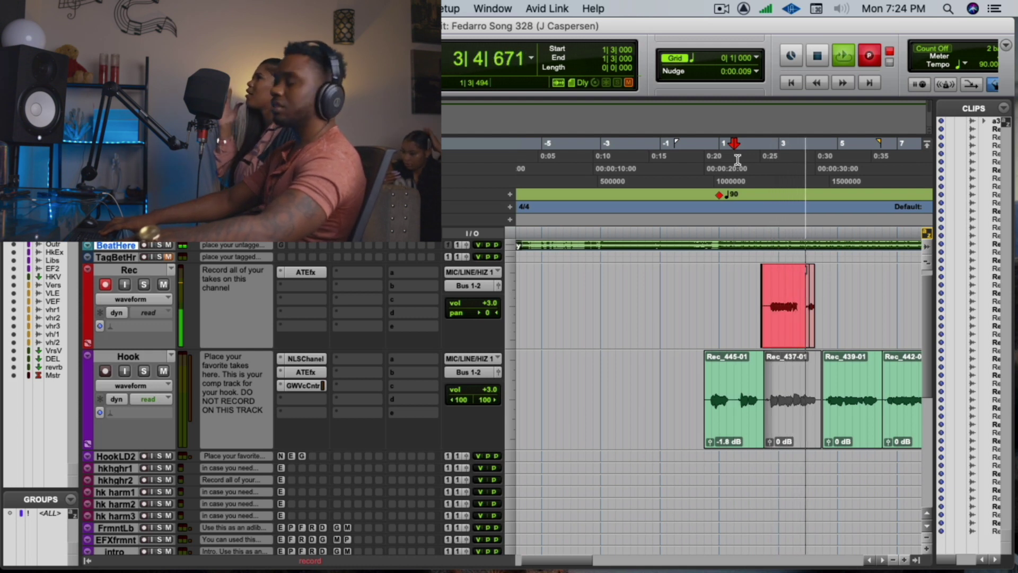
pyautogui.press('space')
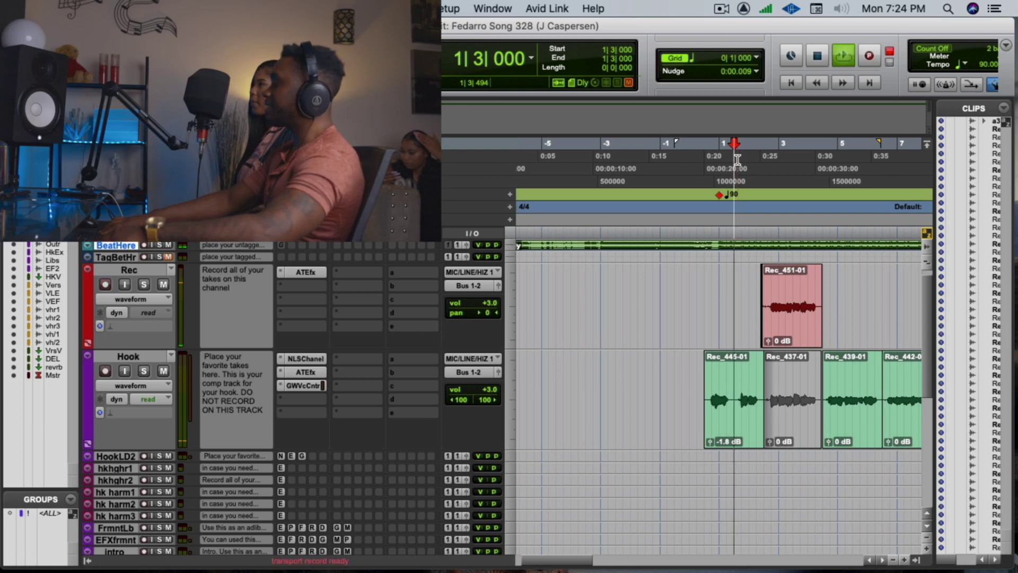
pyautogui.press('space')
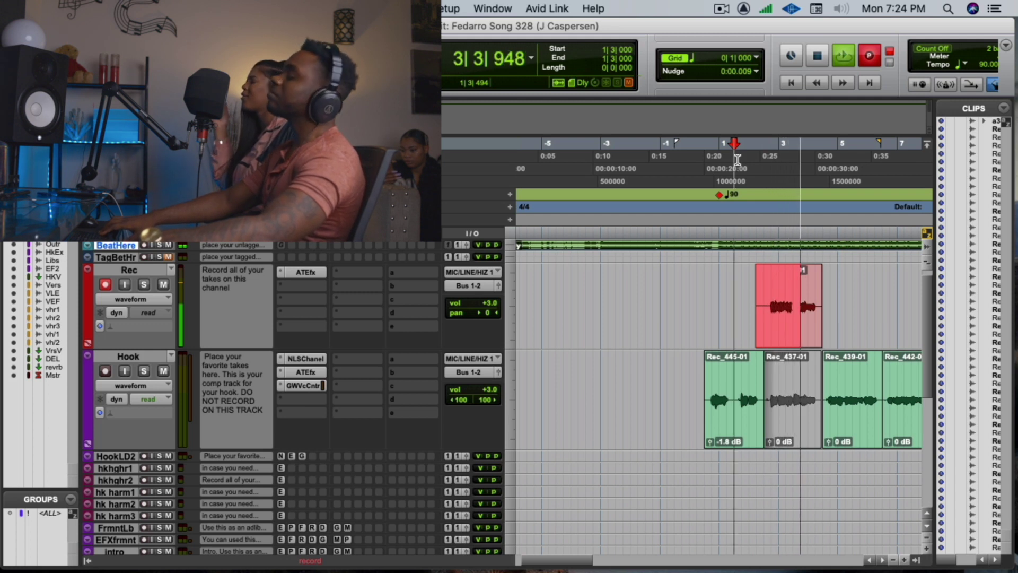
pyautogui.press('space')
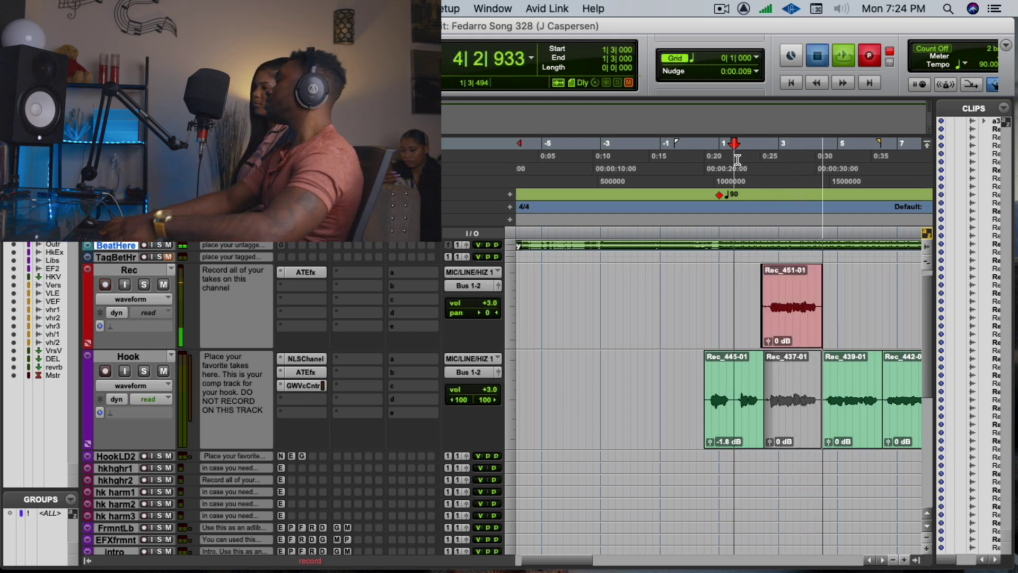
# - Record another second-line take from 1|3, move it over the muted clip on the Hook track and set its clip gain to -1.8 dB
pyautogui.press('space')
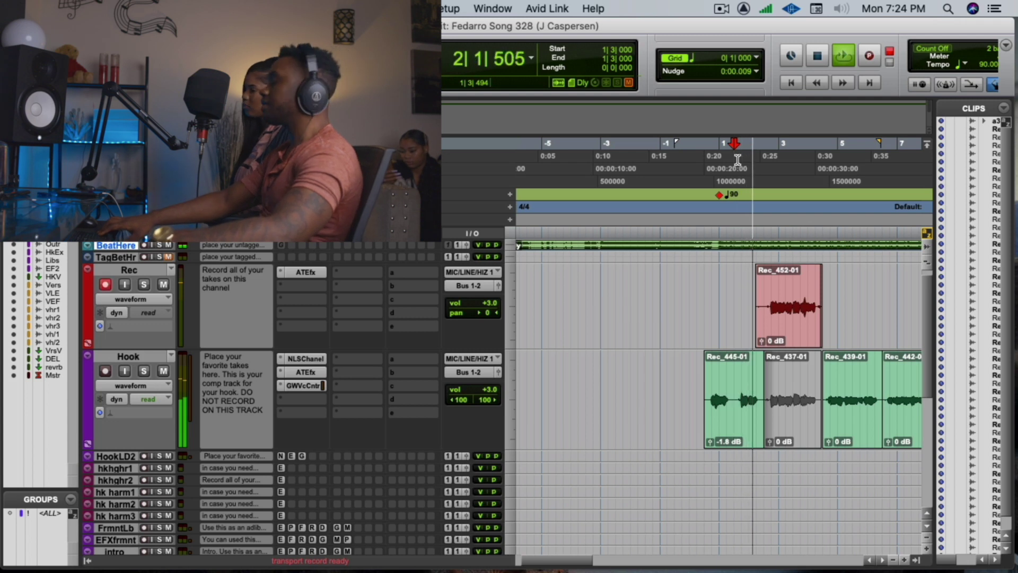
pyautogui.press('F12')
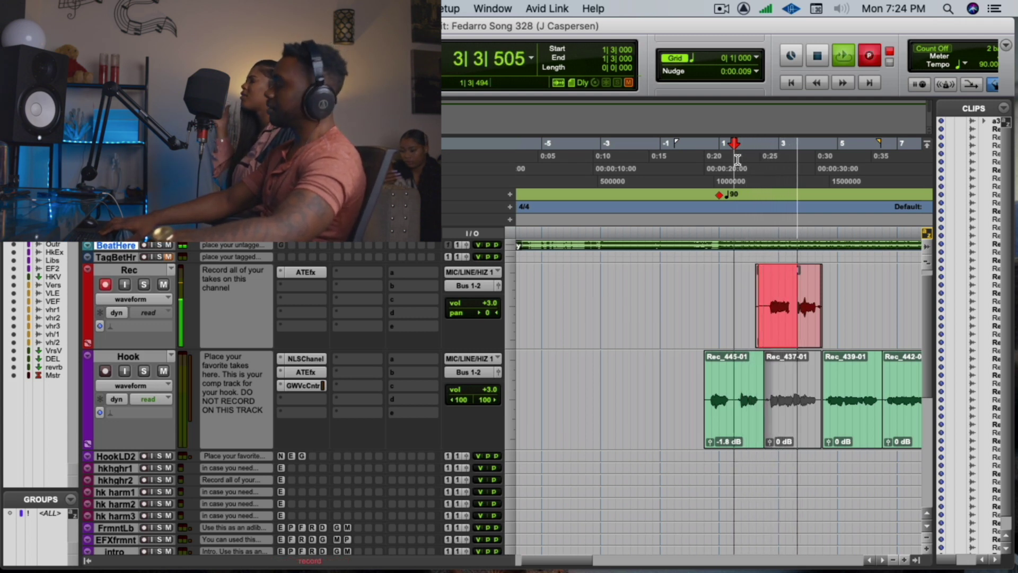
pyautogui.press('super+shift+space')
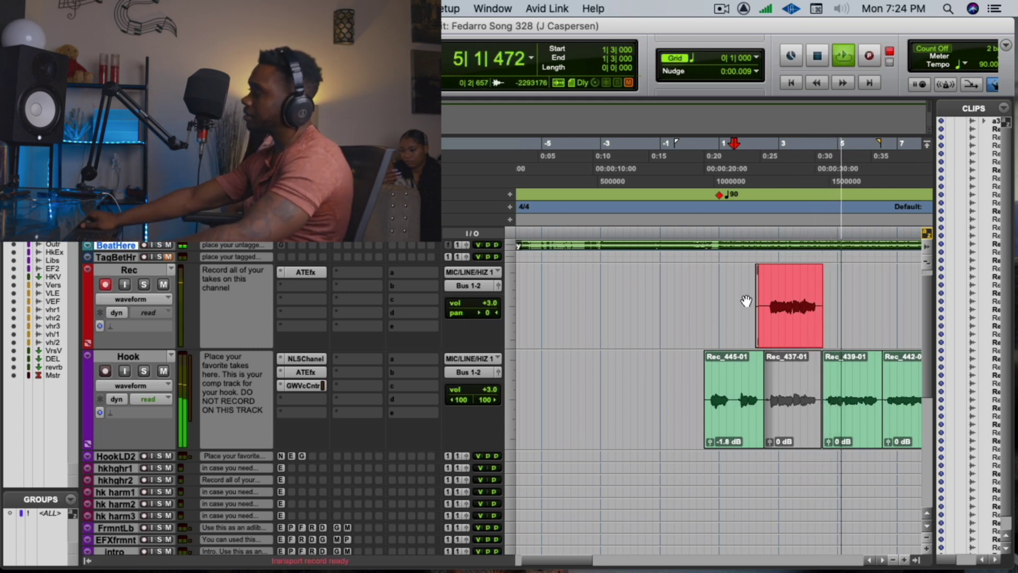
pyautogui.press('space')
pyautogui.moveTo(789, 310); pyautogui.dragTo(764, 397)
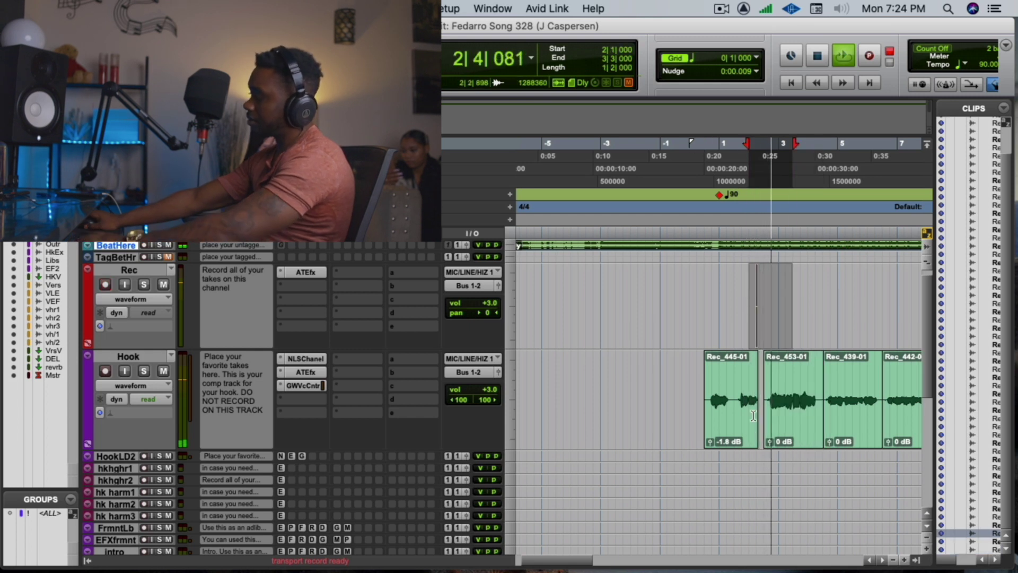
pyautogui.moveTo(769, 441); pyautogui.dragTo(770, 441)
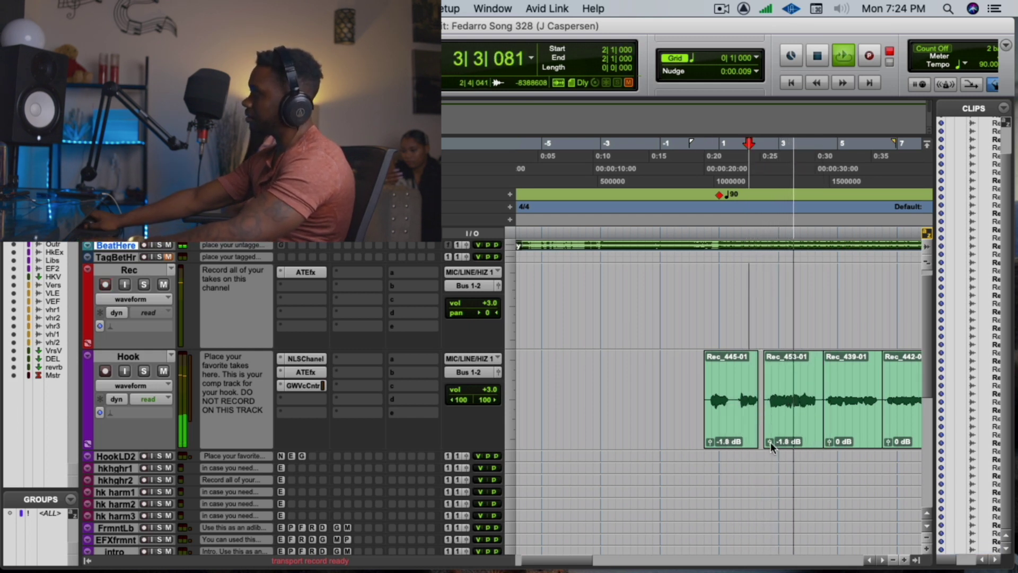
# - Mute the second-line clip Rec_453-01 and record a replacement take on the Rec track from about 2|3, playing from 1|4
pyautogui.click(780, 419)
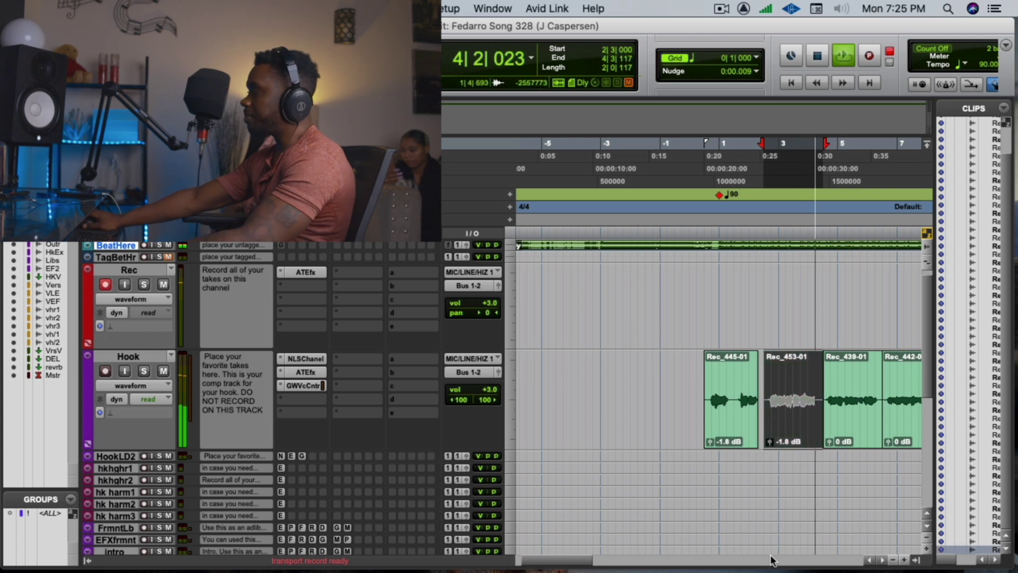
pyautogui.press('space')
pyautogui.click(748, 177)
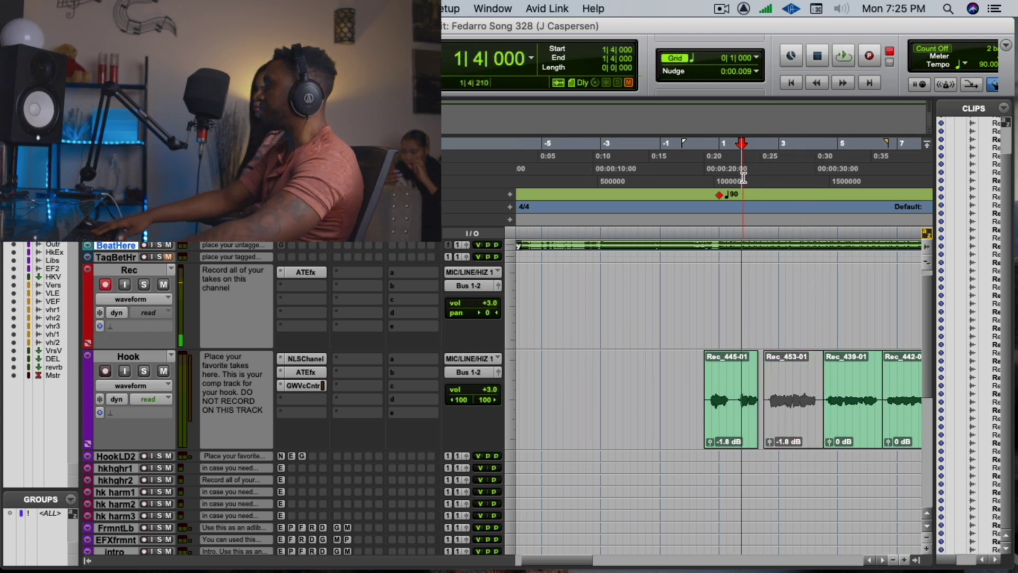
pyautogui.hotkey('shift', 'r')
pyautogui.press('space')
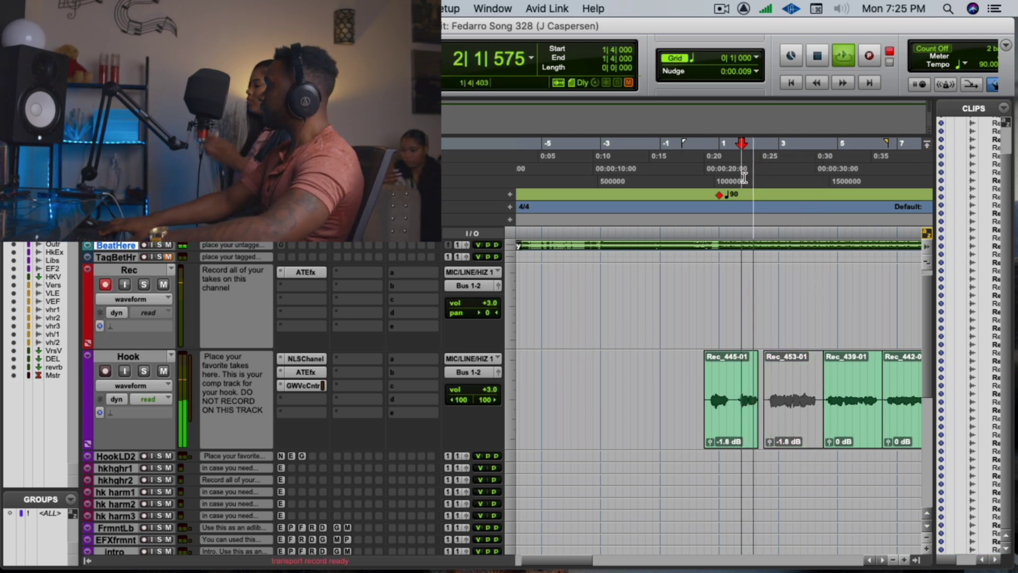
pyautogui.press('F12')
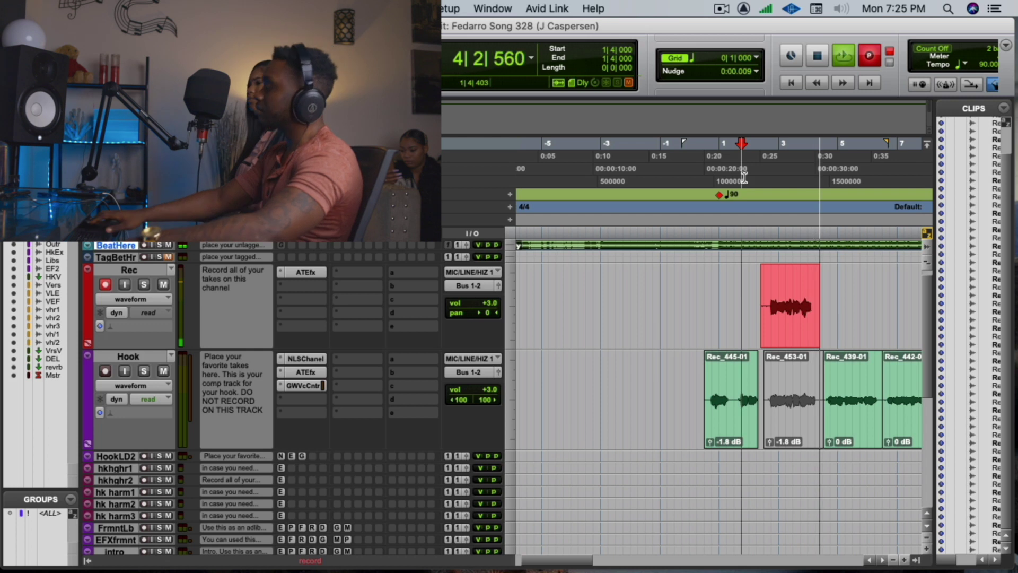
pyautogui.press('space')
# - Move the replacement take over the muted second-line clip on the Hook track at -1.8 dB clip gain and play from 3|3
pyautogui.moveTo(785, 330); pyautogui.dragTo(765, 441)
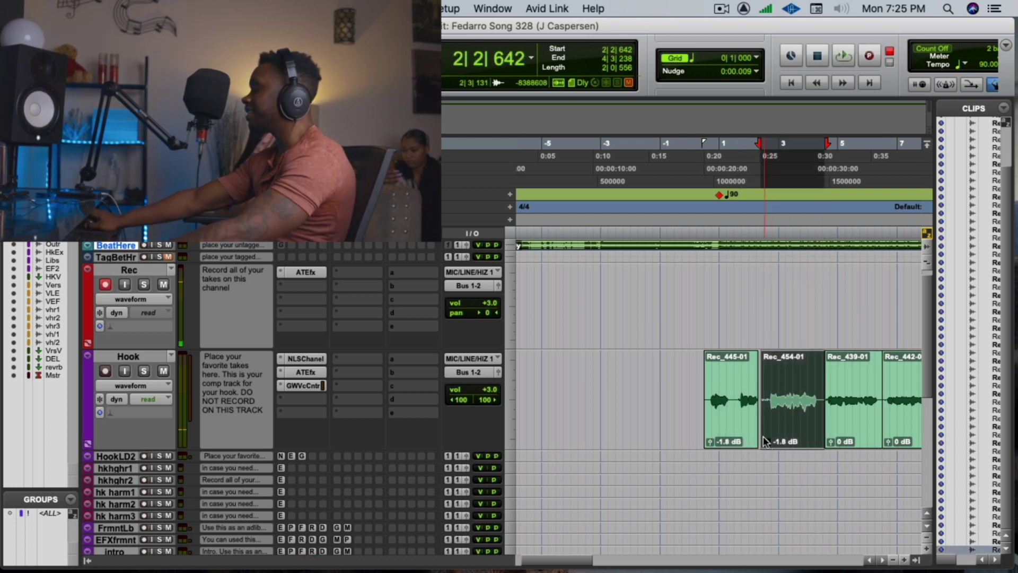
pyautogui.click(791, 167)
pyautogui.press('space')
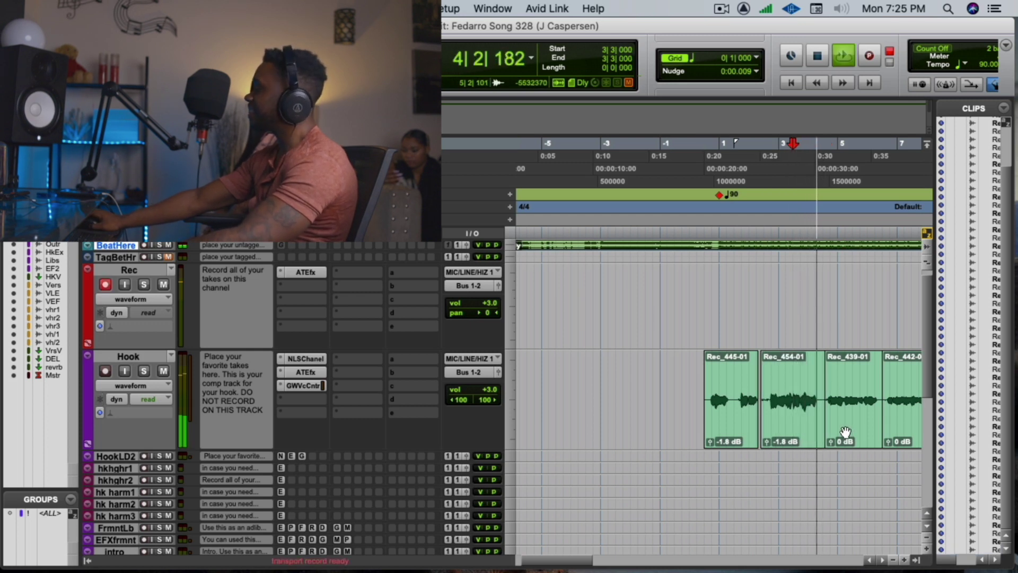
# - Mute the third-line clip Rec_439-01 and record a new take on the Rec track from about 4|3, playing from 3|2
pyautogui.click(845, 431)
pyautogui.click(766, 440)
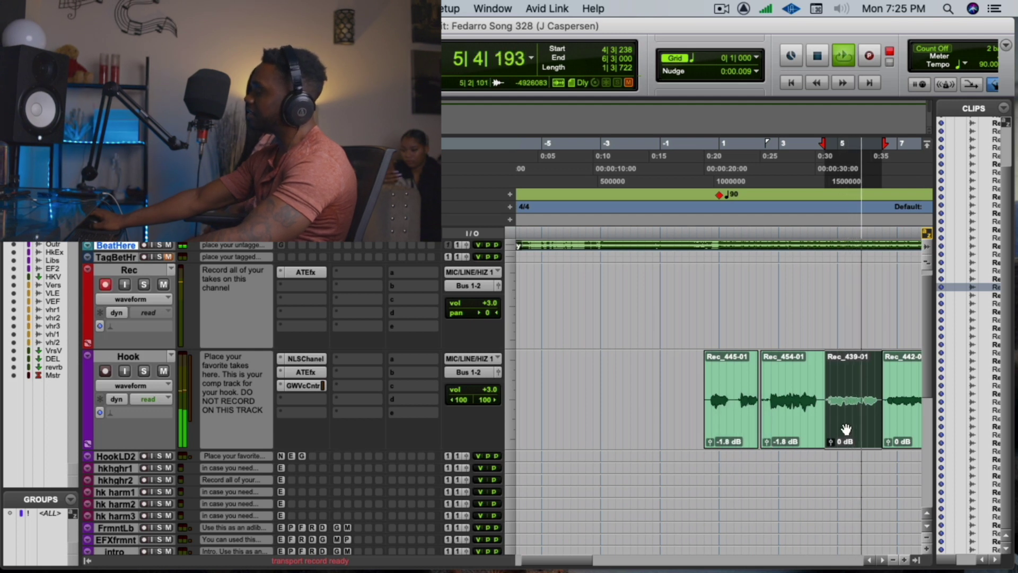
pyautogui.press('space')
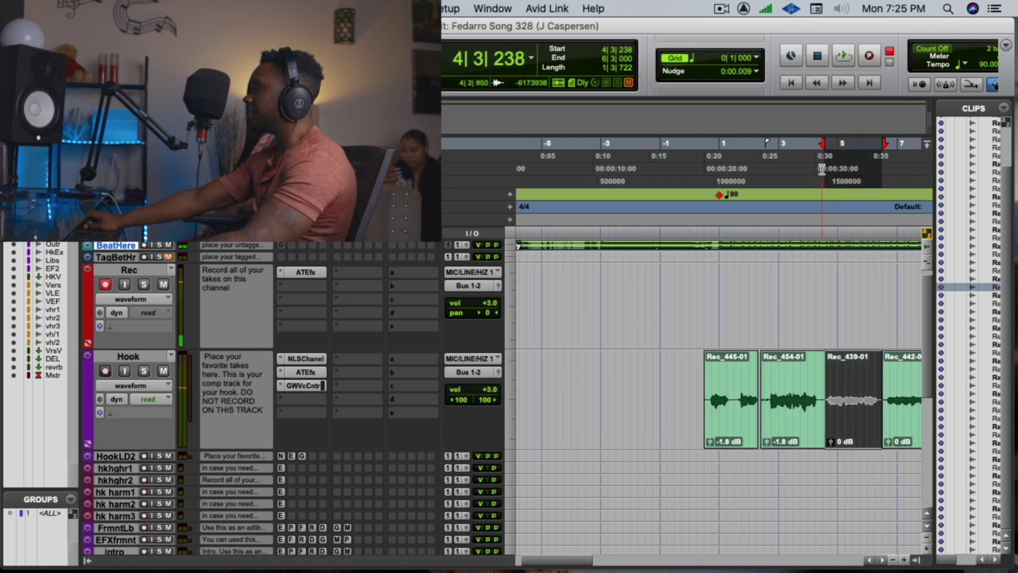
pyautogui.click(800, 171)
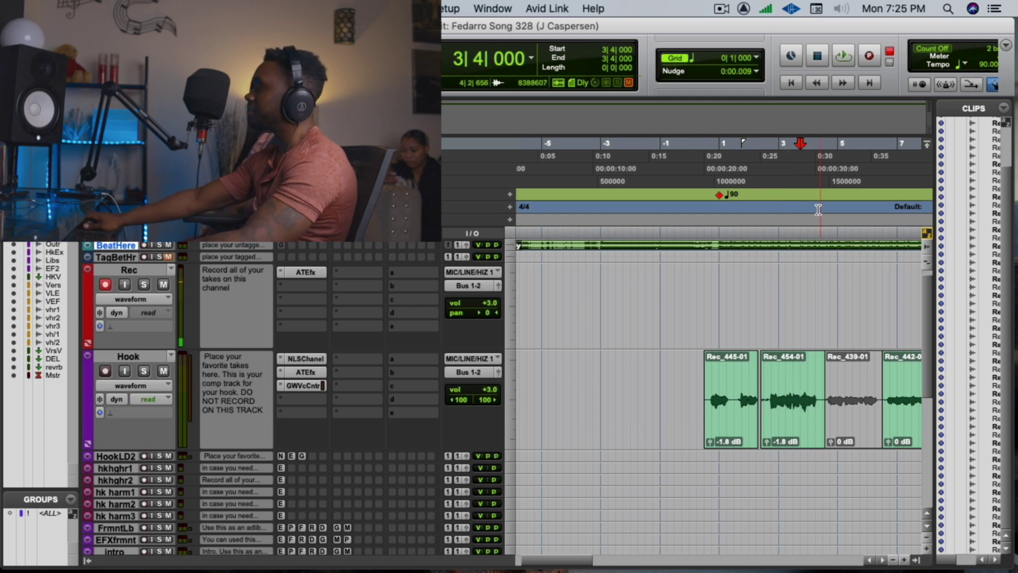
pyautogui.click(787, 171)
pyautogui.press('space')
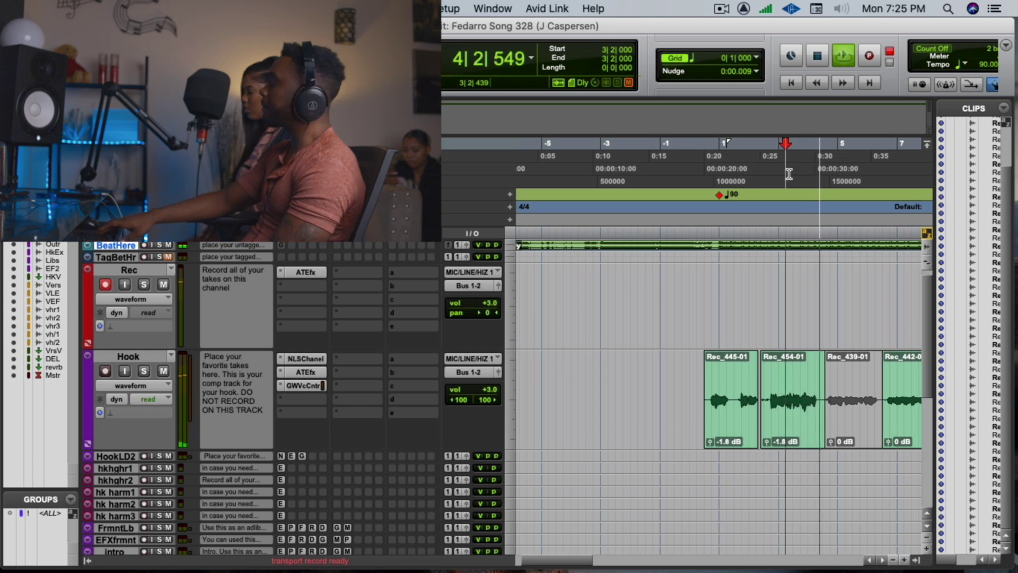
pyautogui.press('F12')
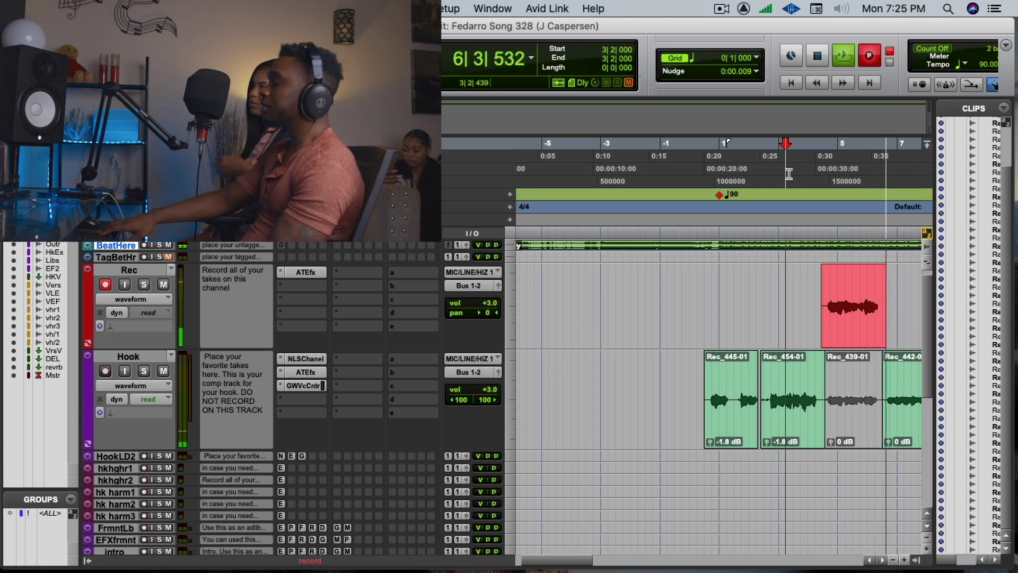
pyautogui.press('space')
# - Record two more third-line takes on the Rec track, playing from 3|2 and punching in at about 3|3 and 4|2
pyautogui.press('super+space')
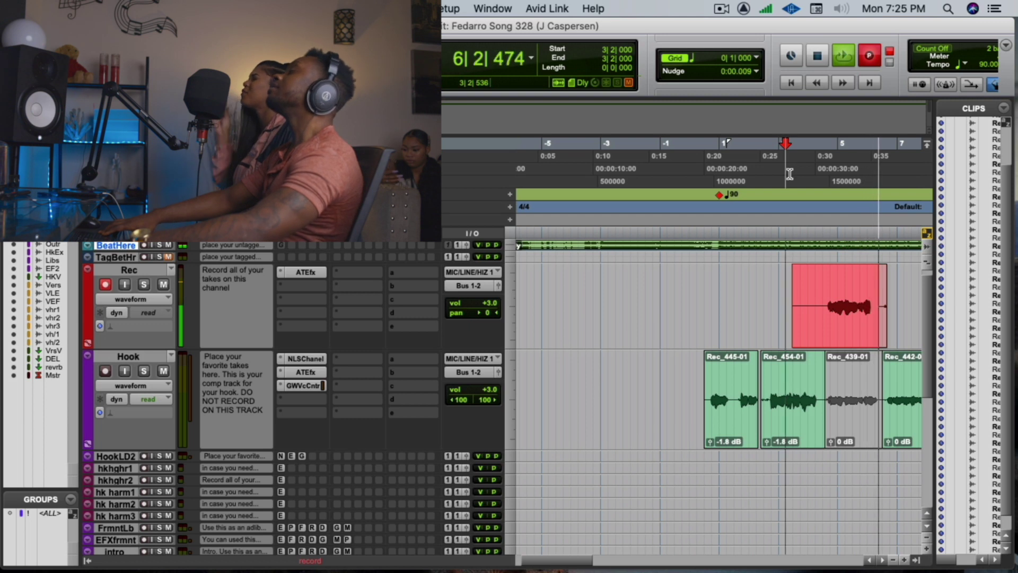
pyautogui.press('space')
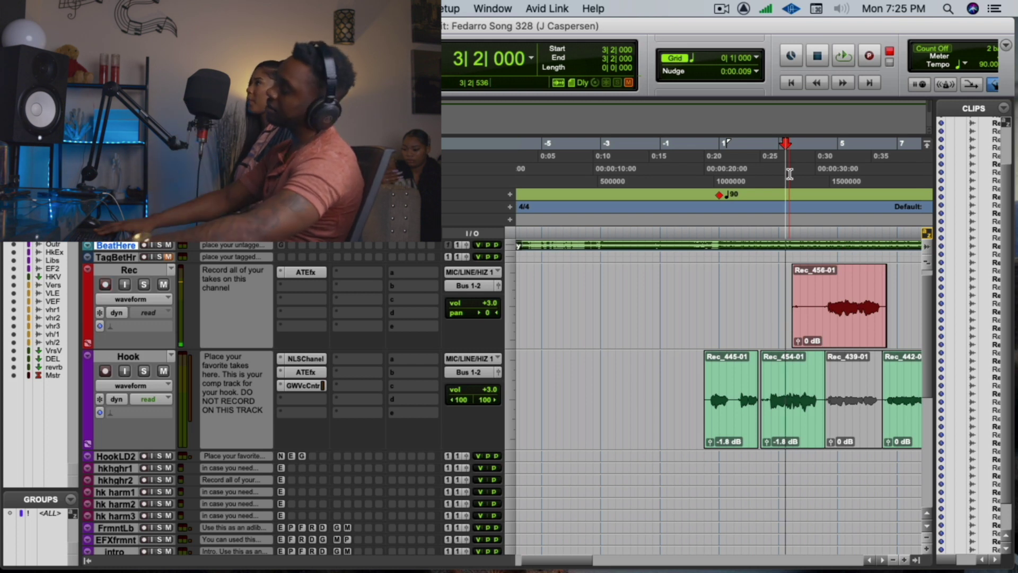
pyautogui.press('space')
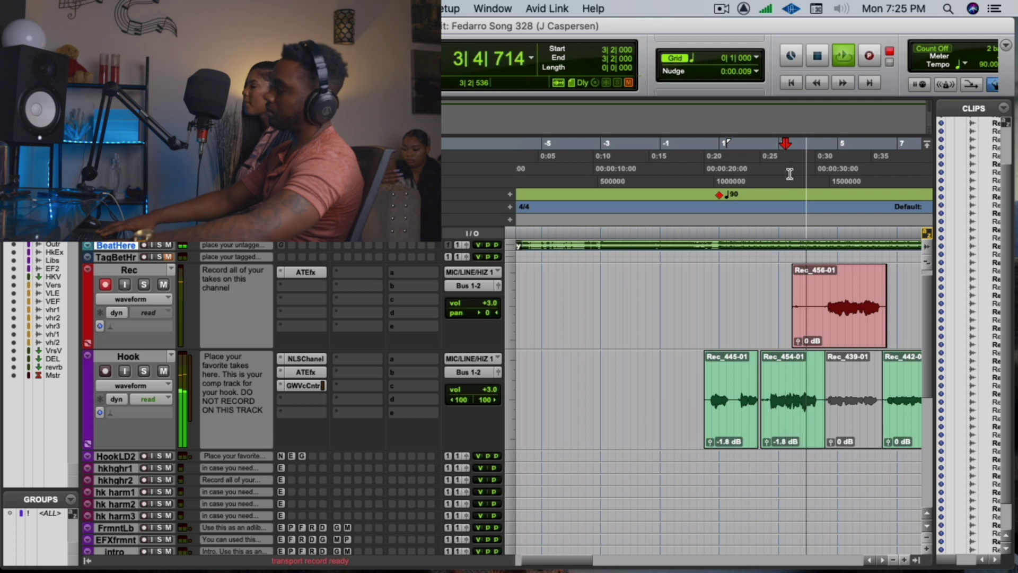
pyautogui.press('F12')
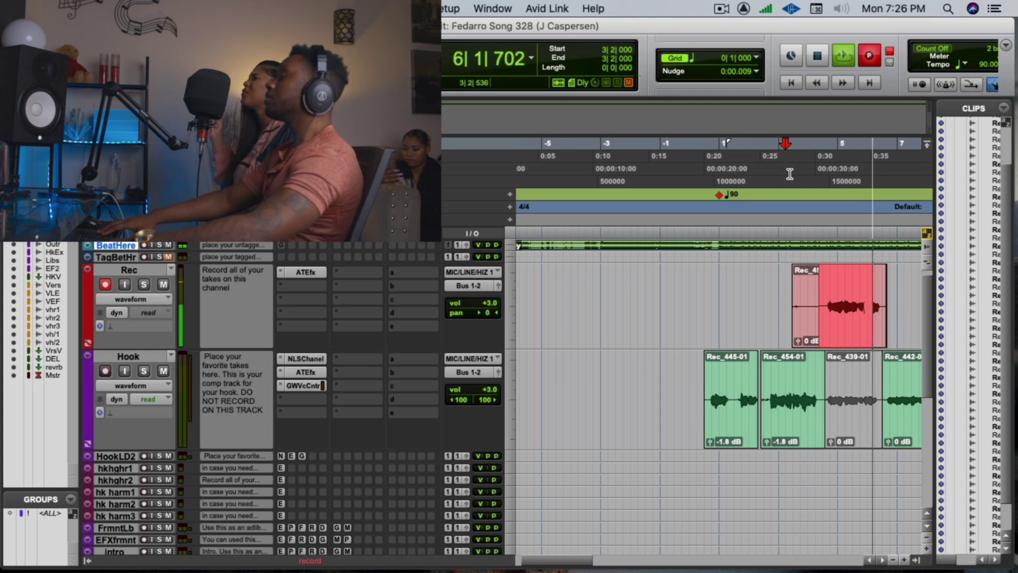
pyautogui.press('space')
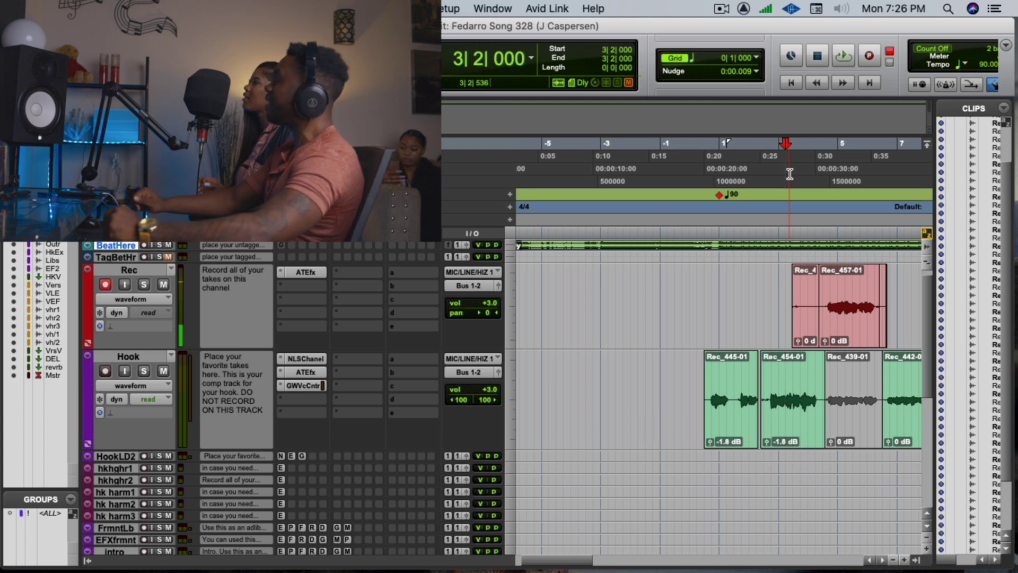
# - Try two further third-line takes on the Rec track, playing from 3|2 and punching in at about 4|2 each time
pyautogui.press('space')
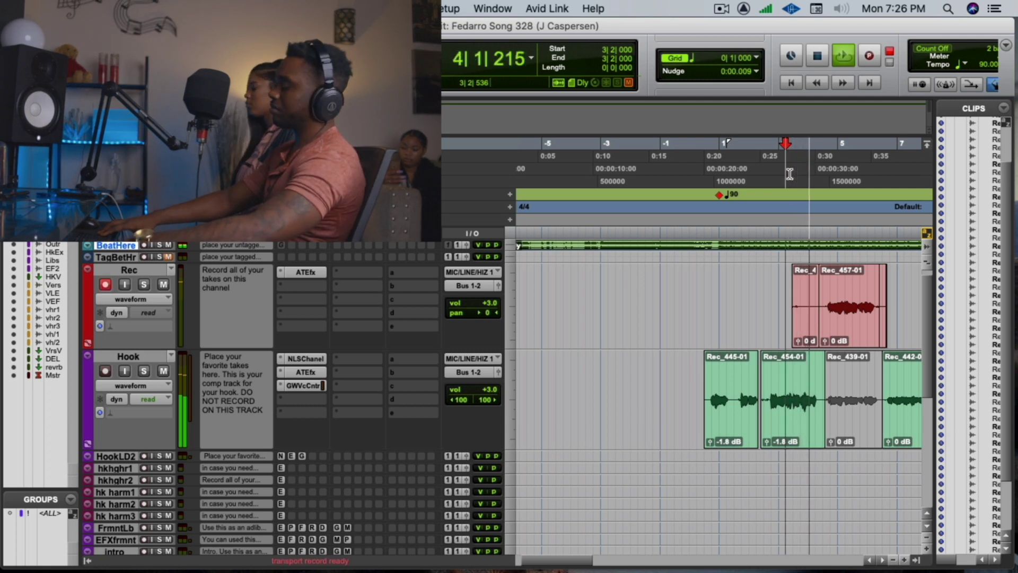
pyautogui.press('super+space')
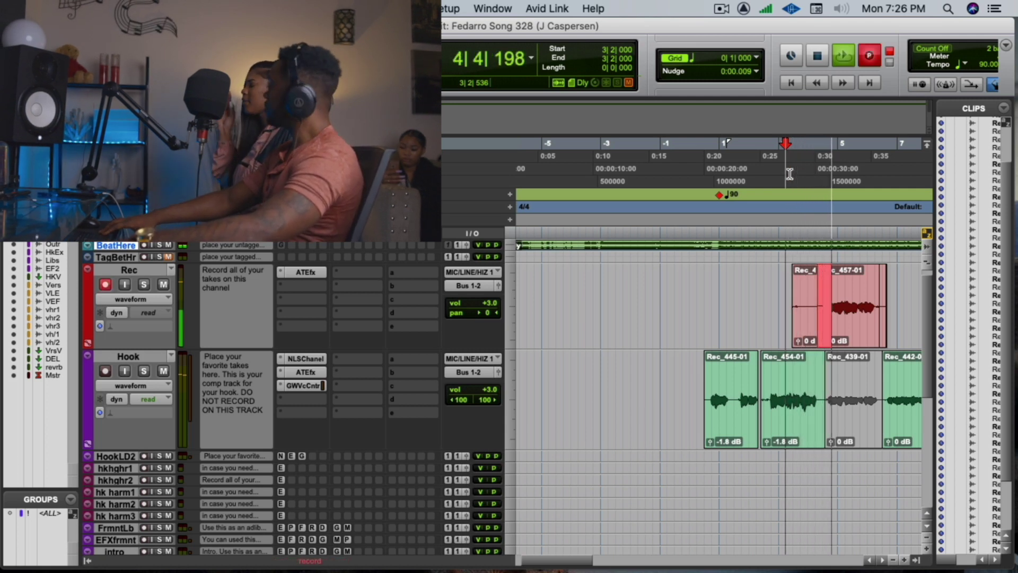
pyautogui.press('space')
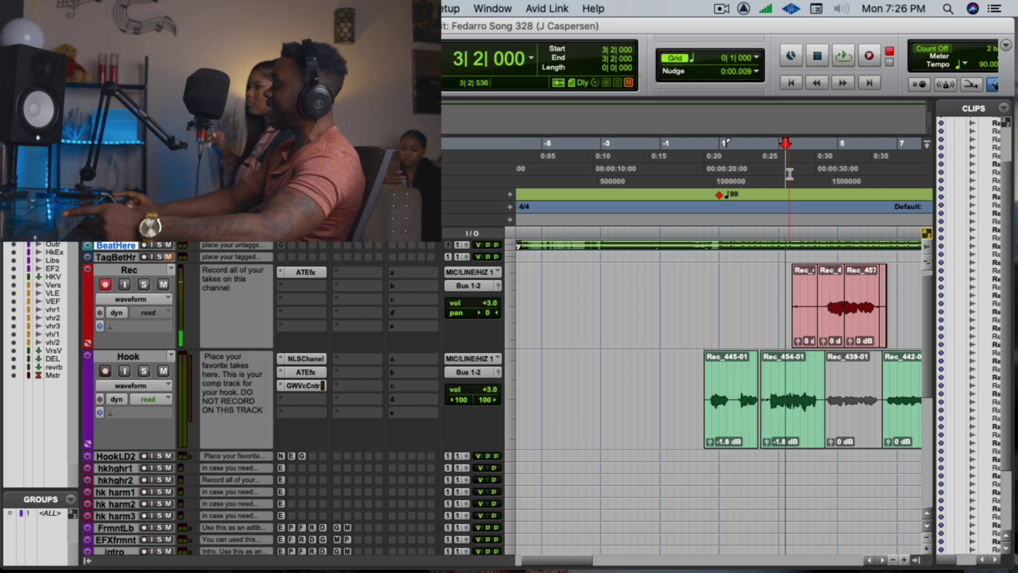
pyautogui.press('space')
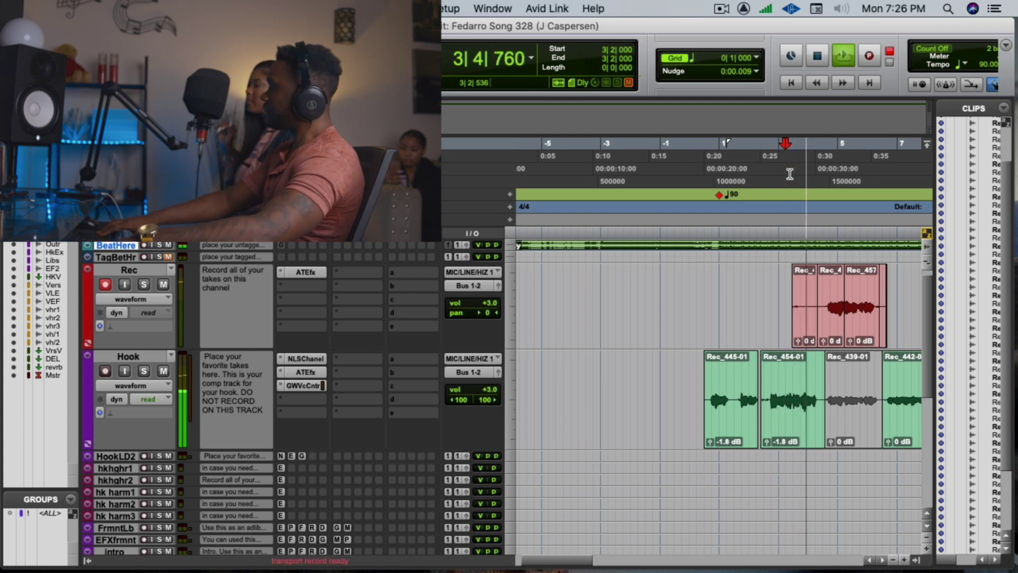
pyautogui.press('super+space')
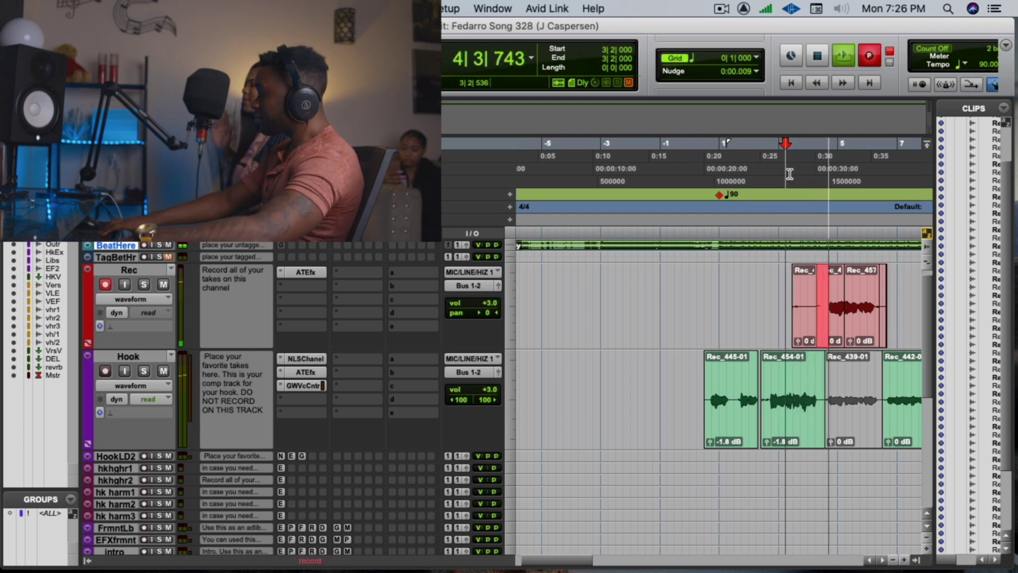
pyautogui.press('space')
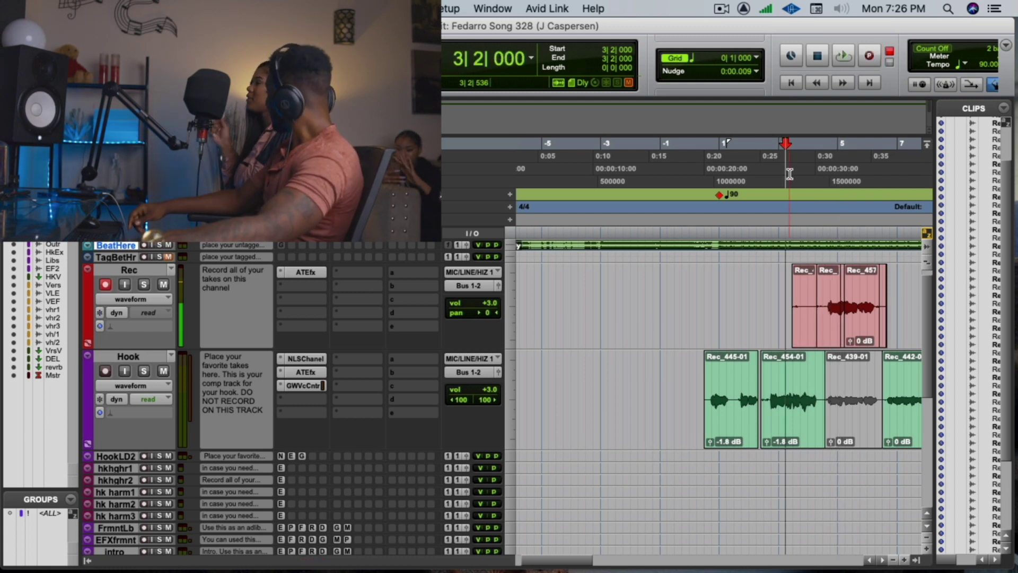
# - Redo the third line on the Rec track twice more over the previous takes, punching in at about 4|2
pyautogui.press('space')
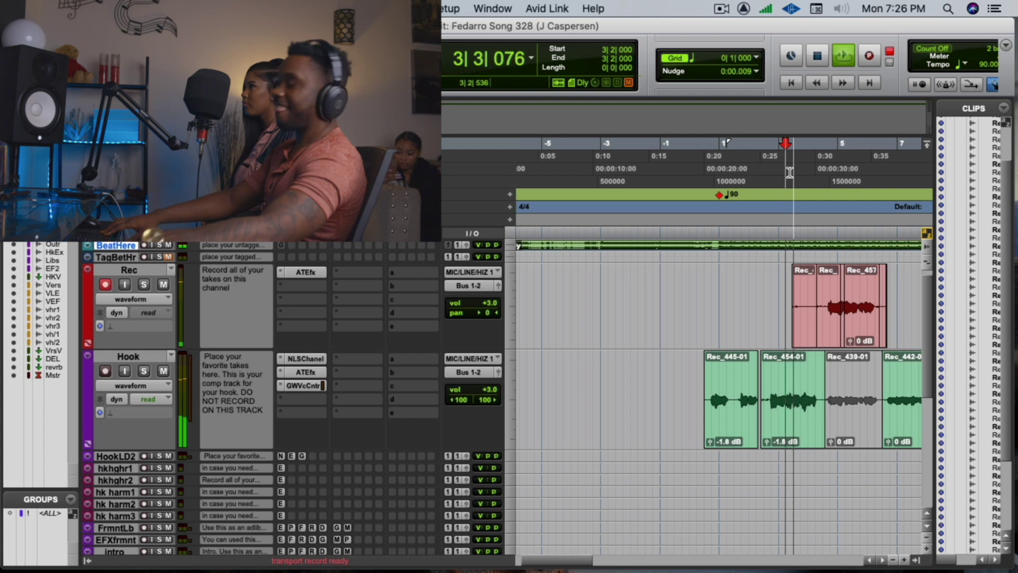
pyautogui.press('F12')
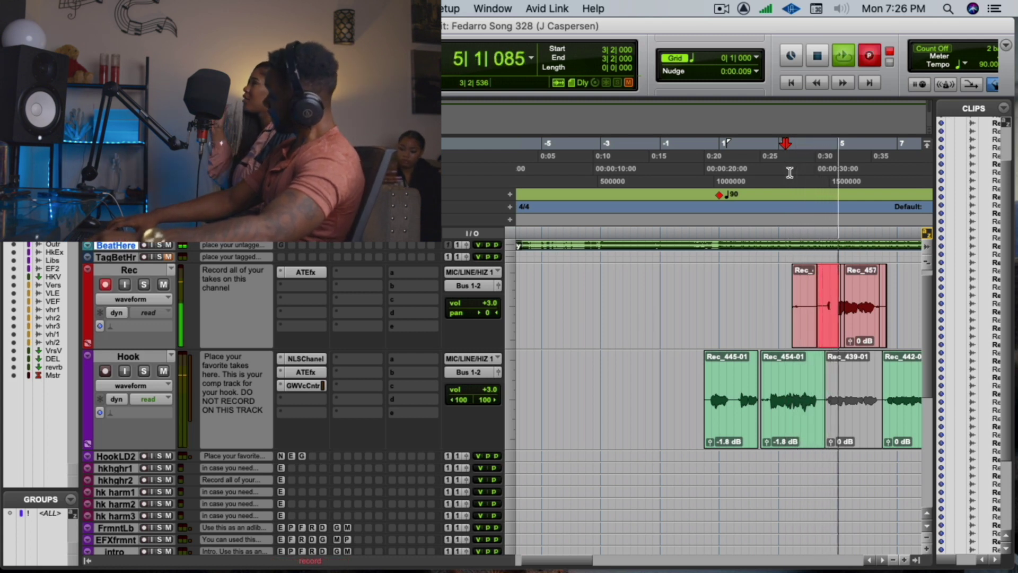
pyautogui.press('space')
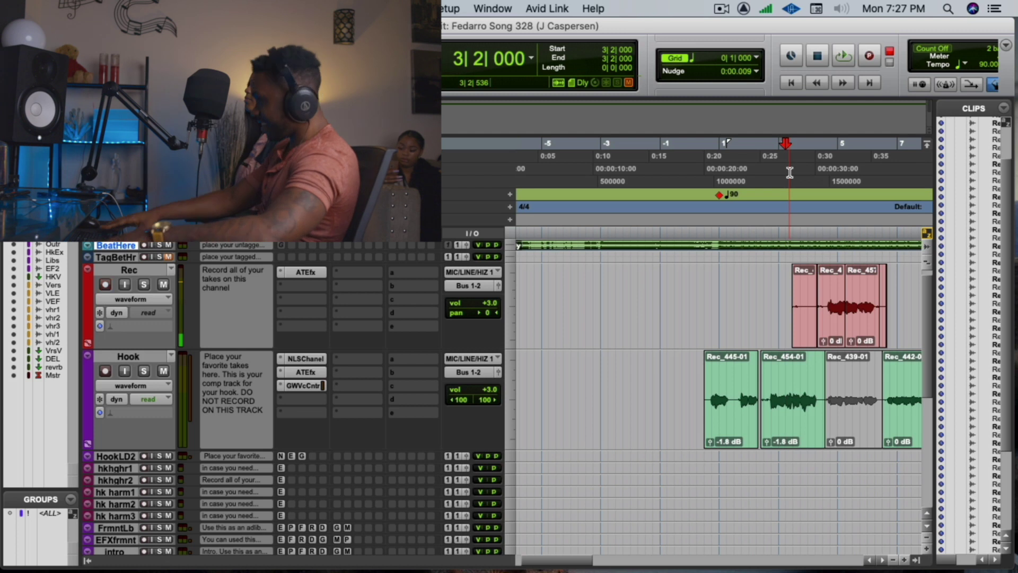
pyautogui.press('space')
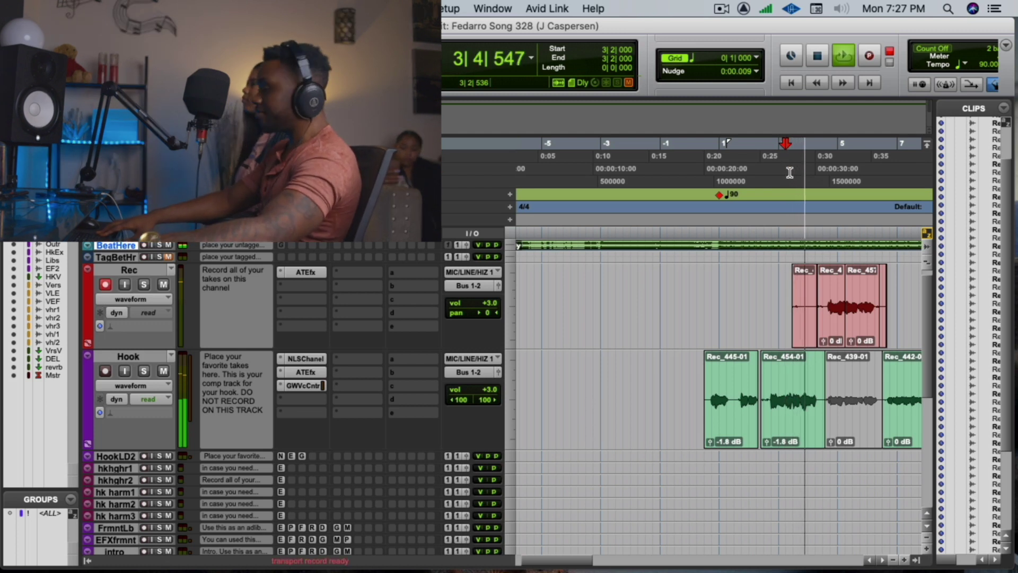
pyautogui.press('super+space')
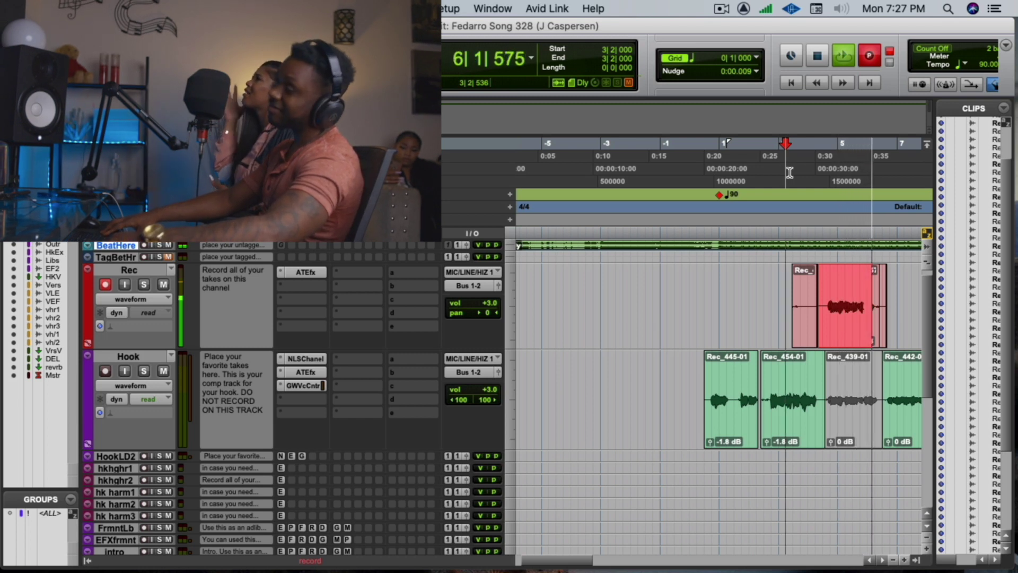
pyautogui.press('space')
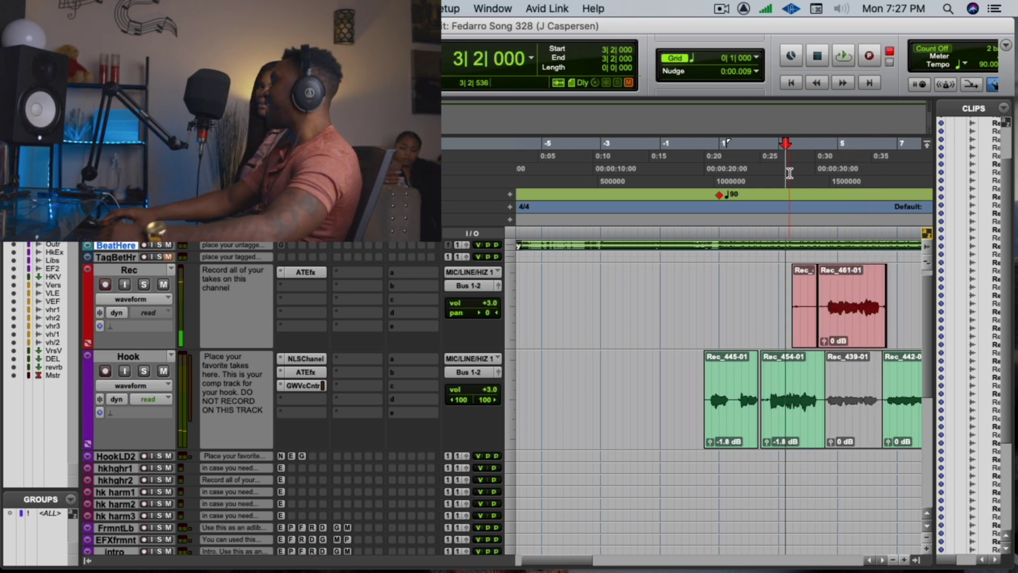
# - Record two third-line retakes on the Rec track, one from about 3|3 and one from about 4|1
pyautogui.press('space')
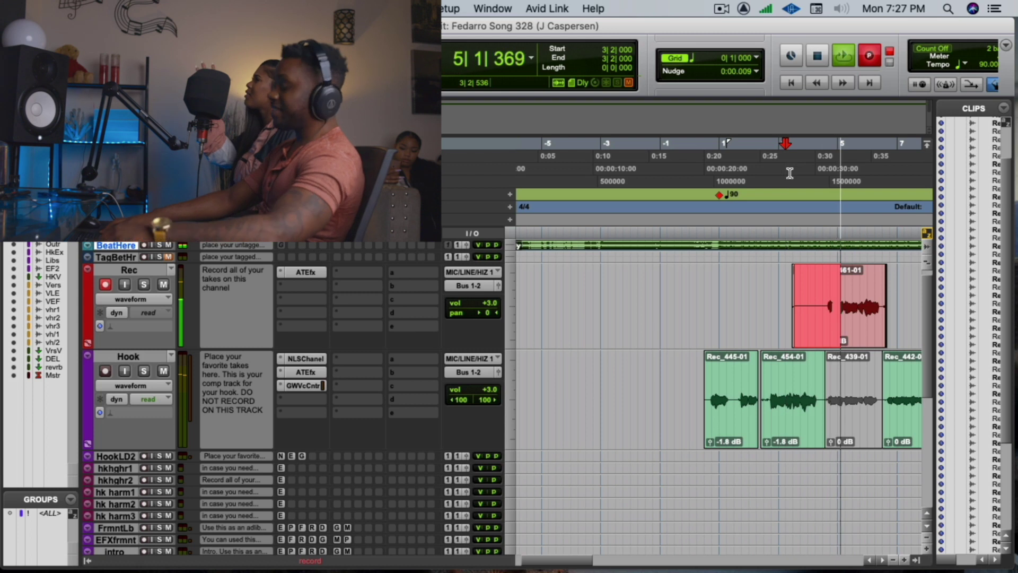
pyautogui.press('space')
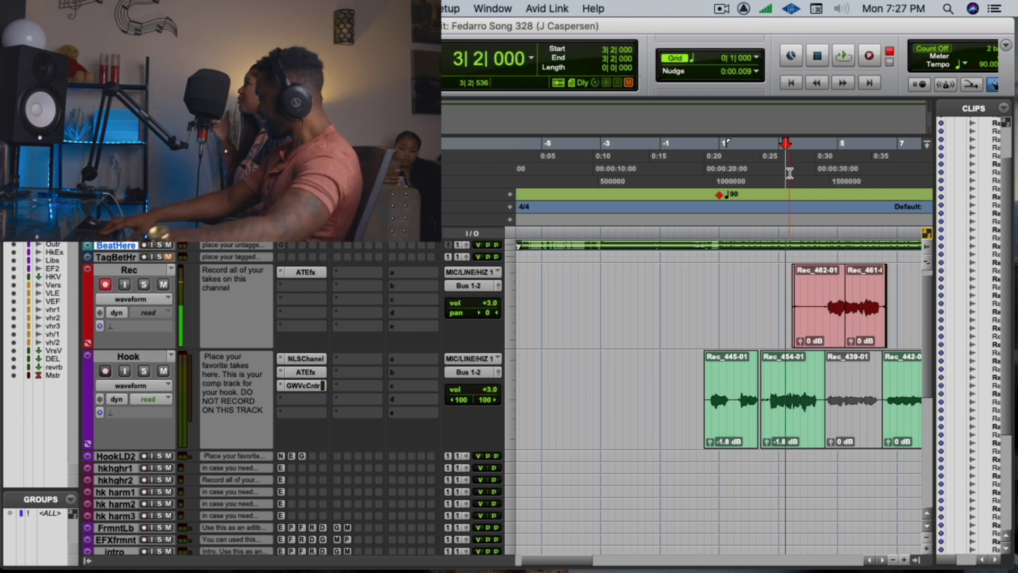
pyautogui.press('space')
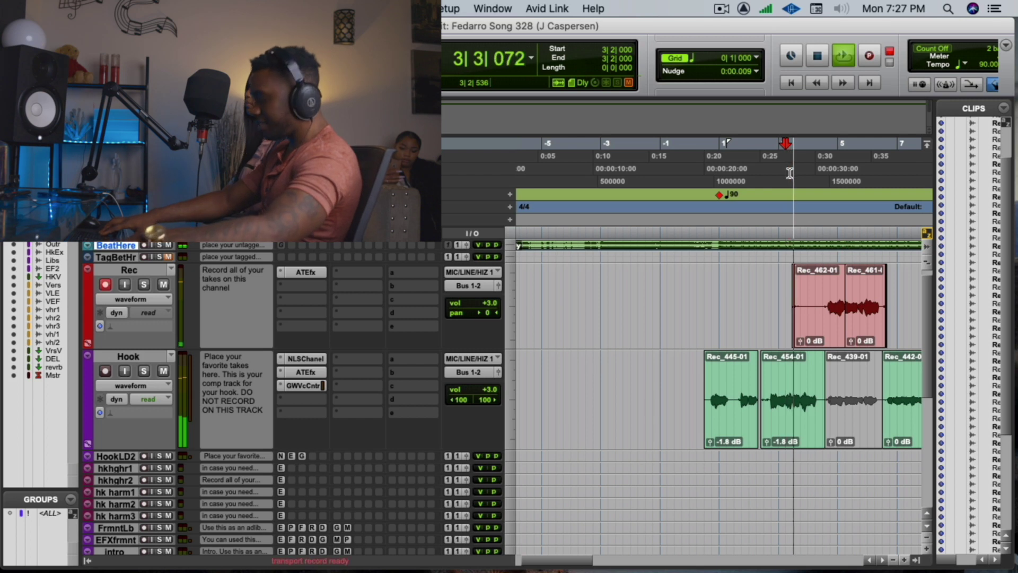
pyautogui.press('super+space')
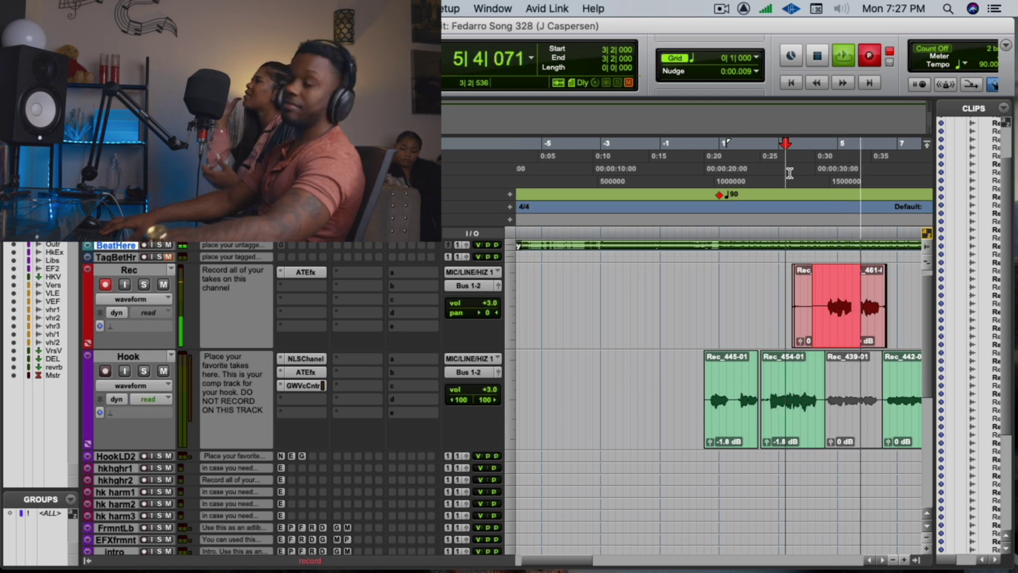
pyautogui.press('space')
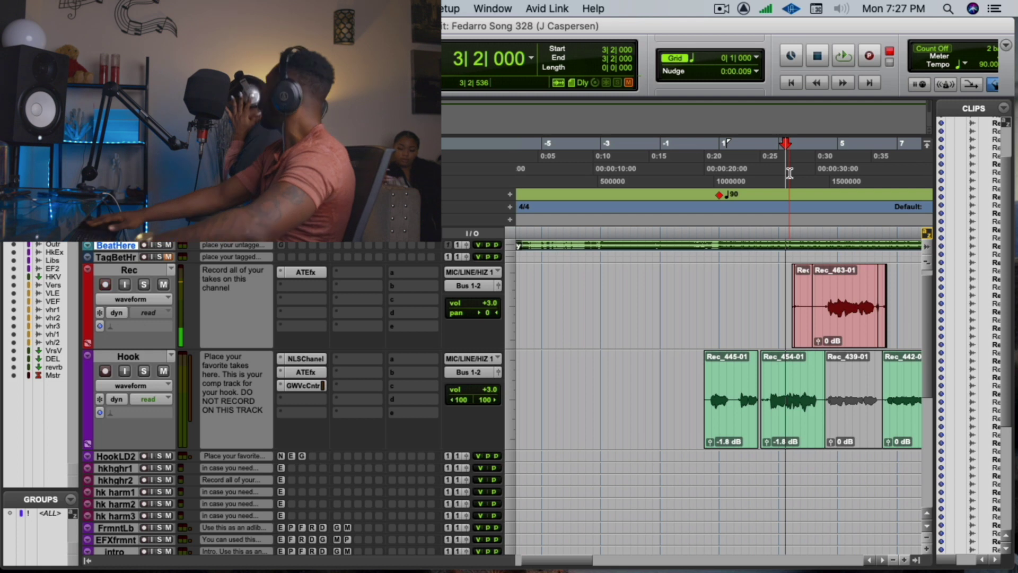
# - Record the third line again from about 3|3, restarting after a short take and covering the phrase up to about 6|3
pyautogui.press('super+space')
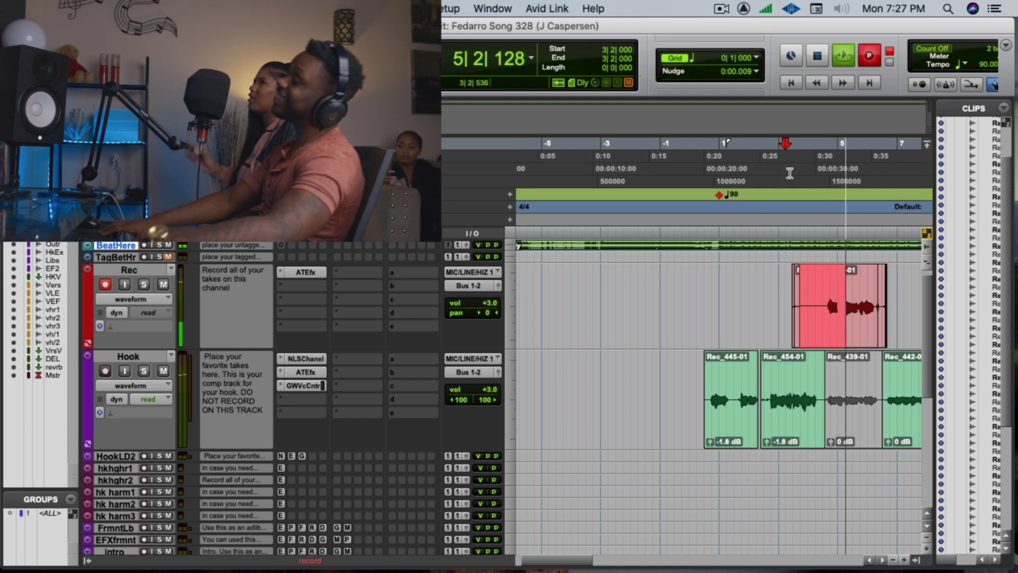
pyautogui.press('space')
pyautogui.press('super+space')
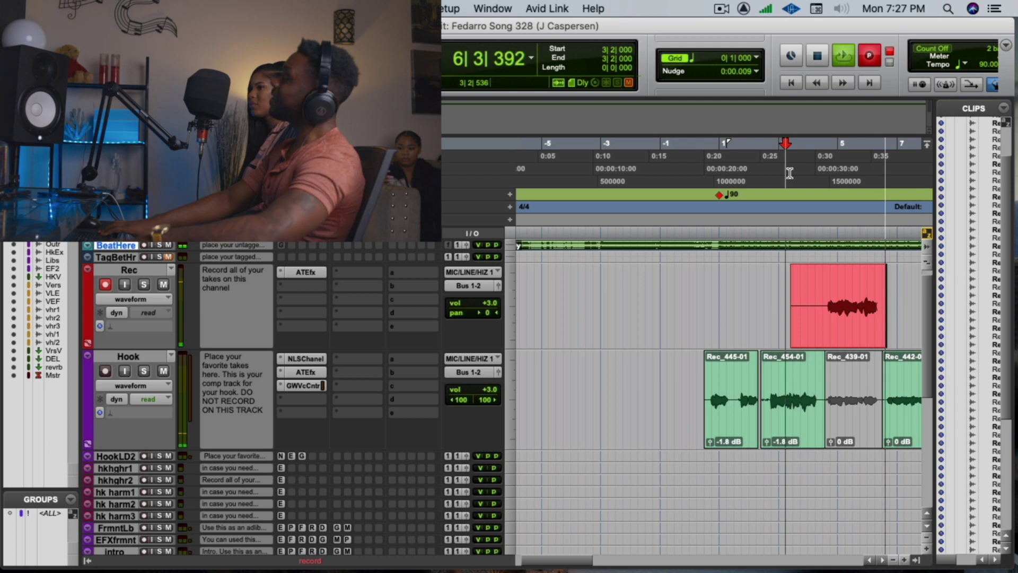
pyautogui.press('space')
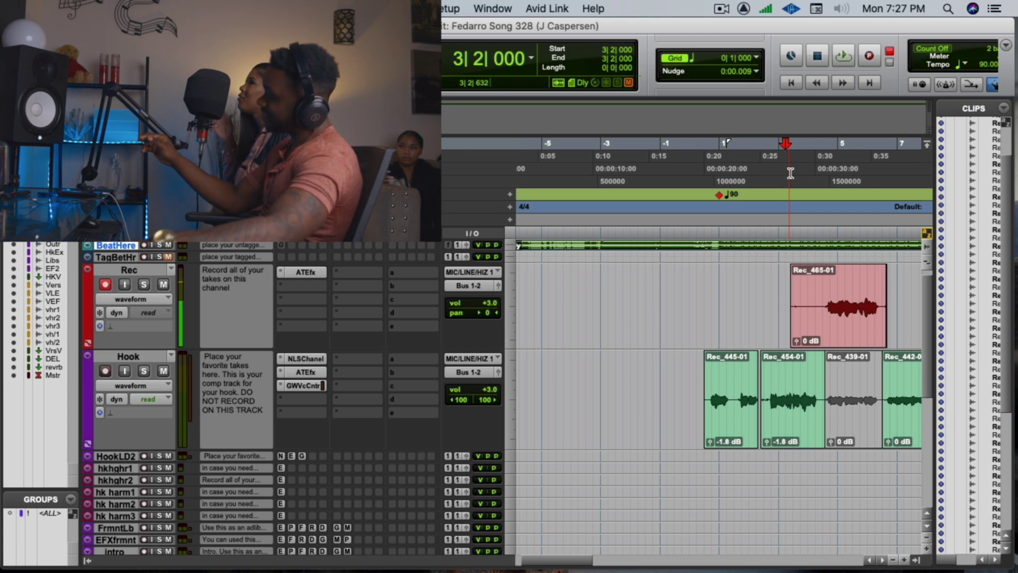
# - Record over the third-line take on the Rec track from just after 3|2 to about 6|3, repeating it until the delivery is satisfactory
pyautogui.press('super+space')
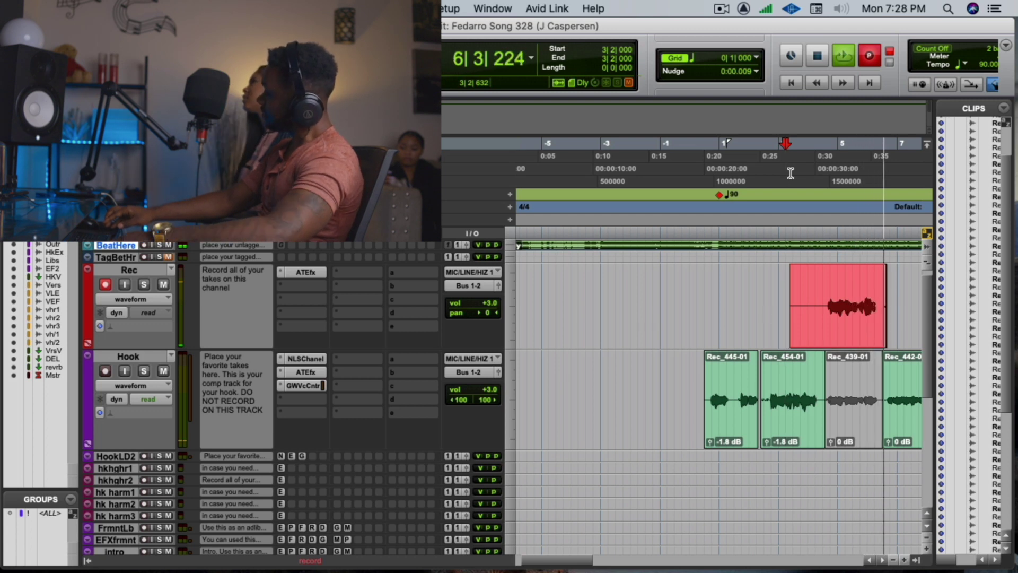
pyautogui.press('space')
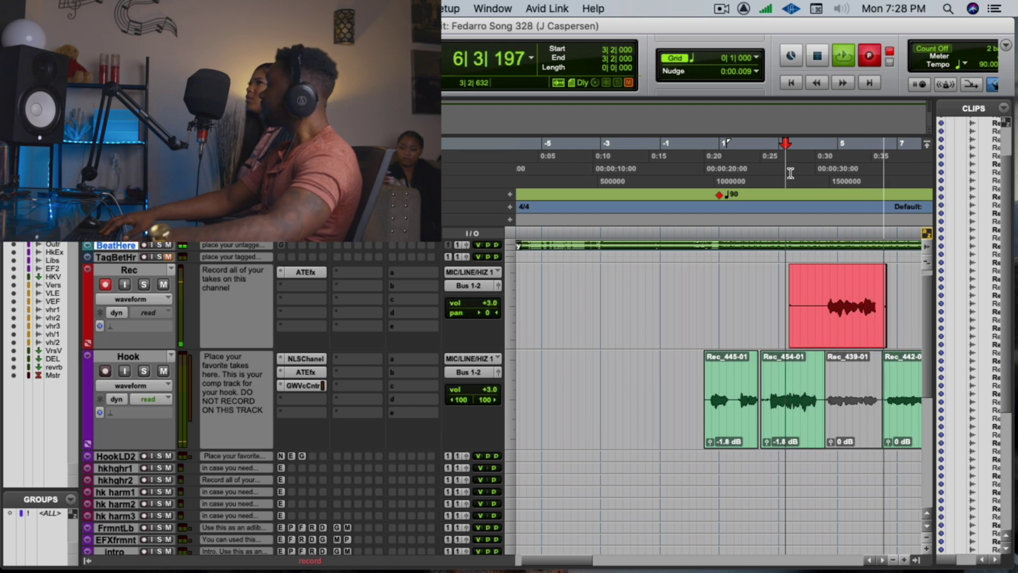
pyautogui.press('space')
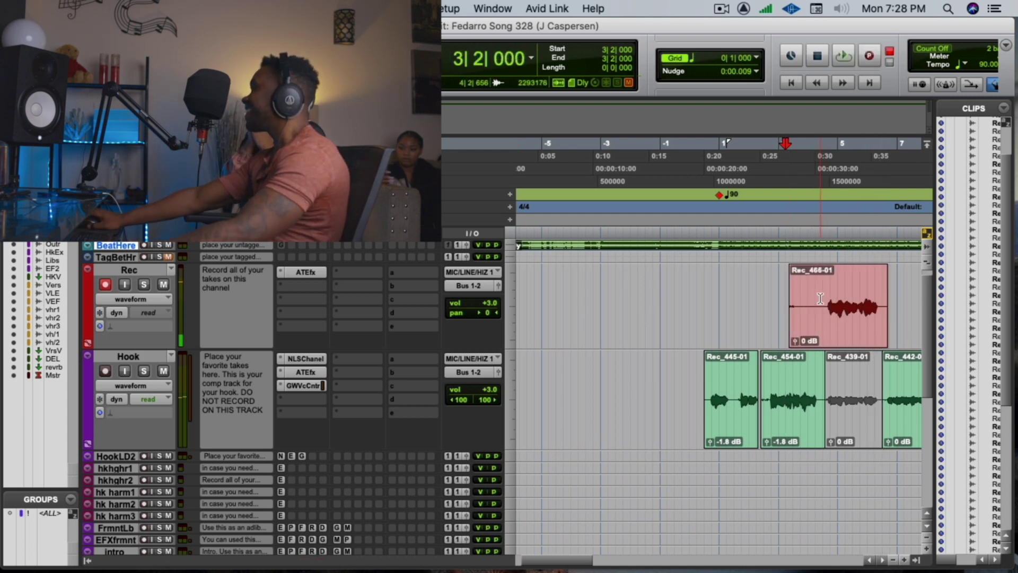
# - Trim the third-line take Rec_466-01 to run from 4|3 to 6|3 and move it down to the HookLD2 track
pyautogui.keyDown('shift'); pyautogui.click(741, 310); pyautogui.keyUp('shift')
pyautogui.press('BackSpace')
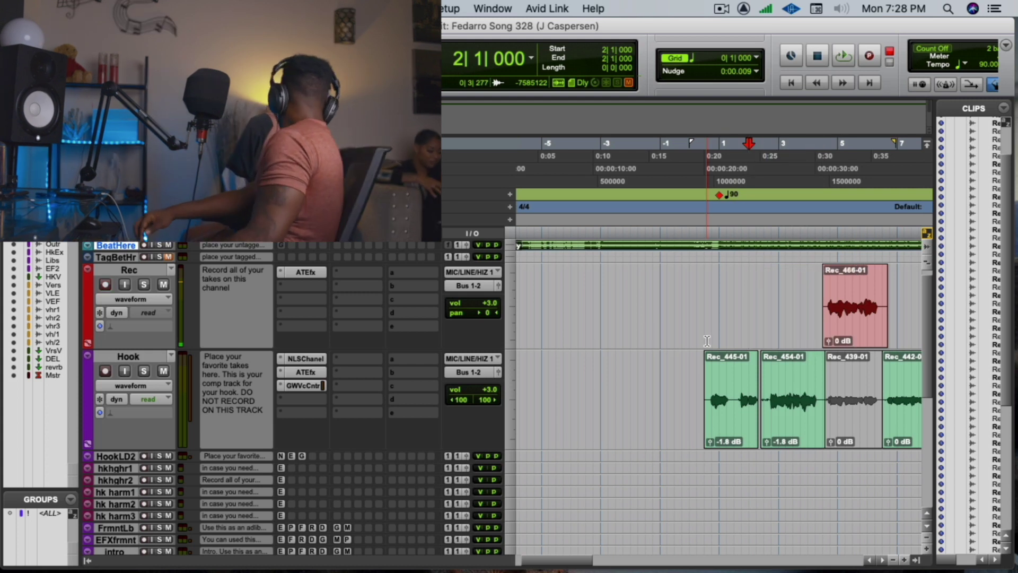
pyautogui.click(888, 327)
pyautogui.moveTo(888, 328); pyautogui.dragTo(882, 329)
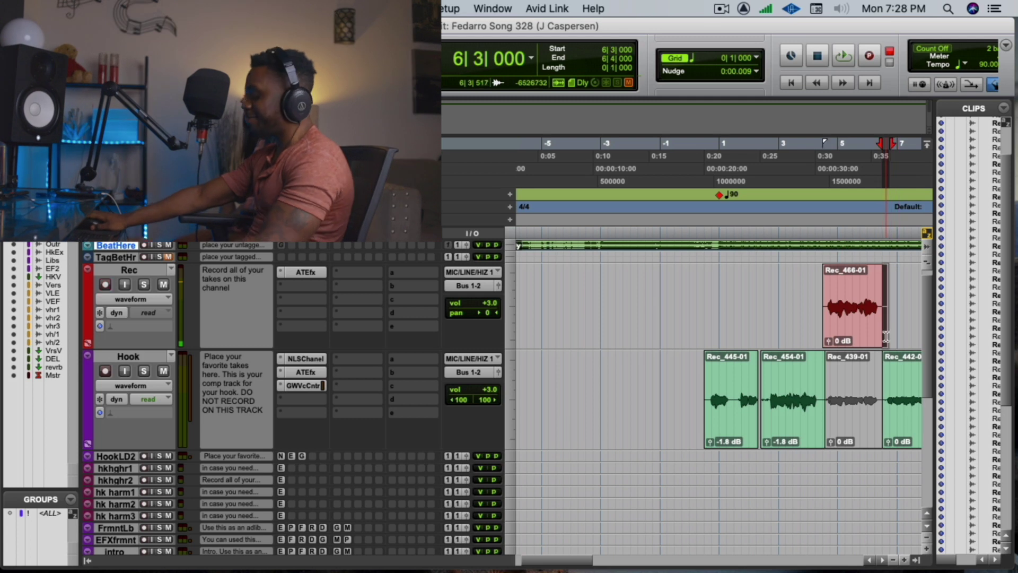
pyautogui.press('Delete')
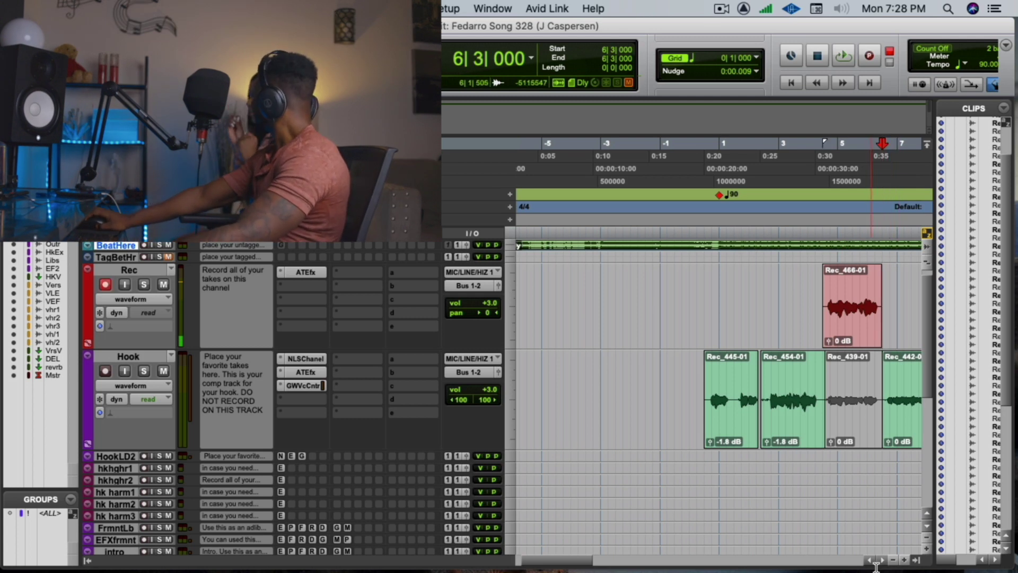
pyautogui.moveTo(848, 326); pyautogui.dragTo(867, 457)
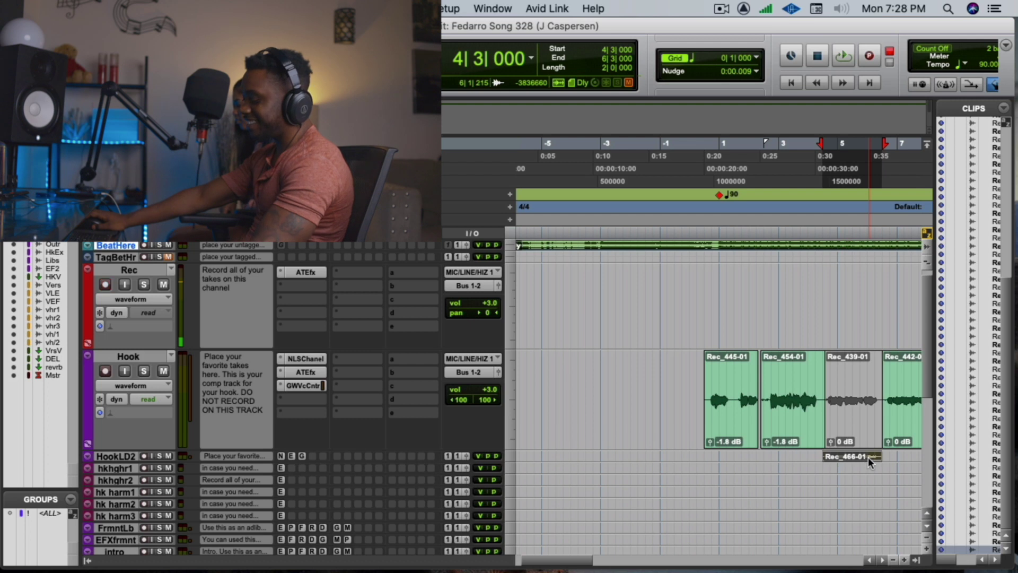
# - Start playback from 3|2 and record another third-line take on the Rec track from about 3|3 to 6|3
pyautogui.click(785, 172)
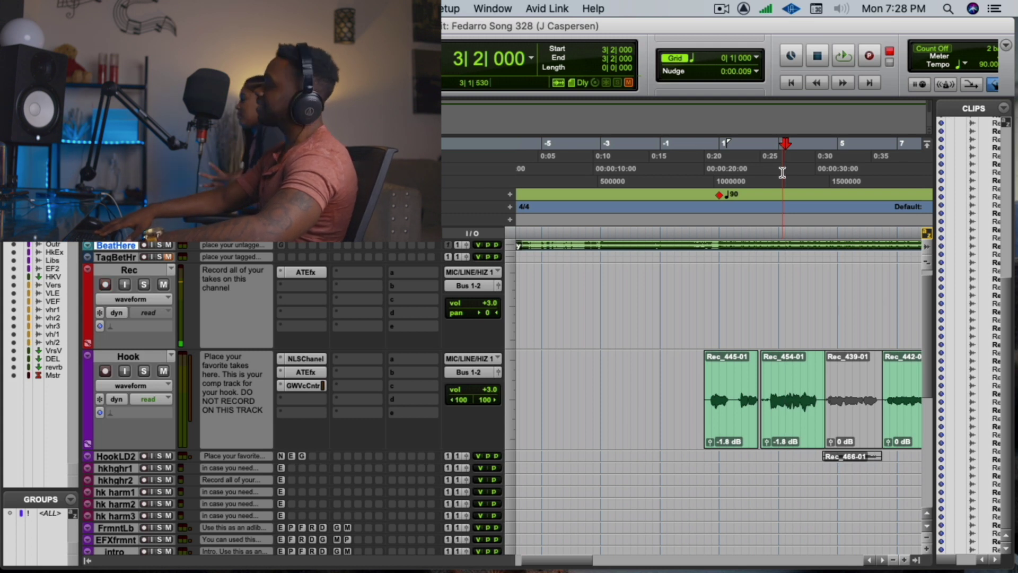
pyautogui.press('space')
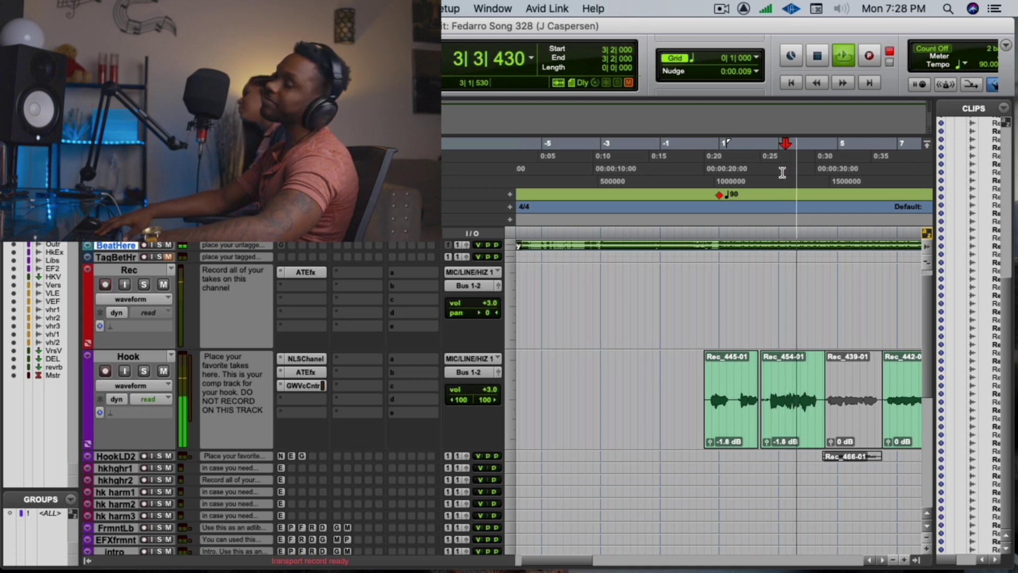
pyautogui.press('super+space')
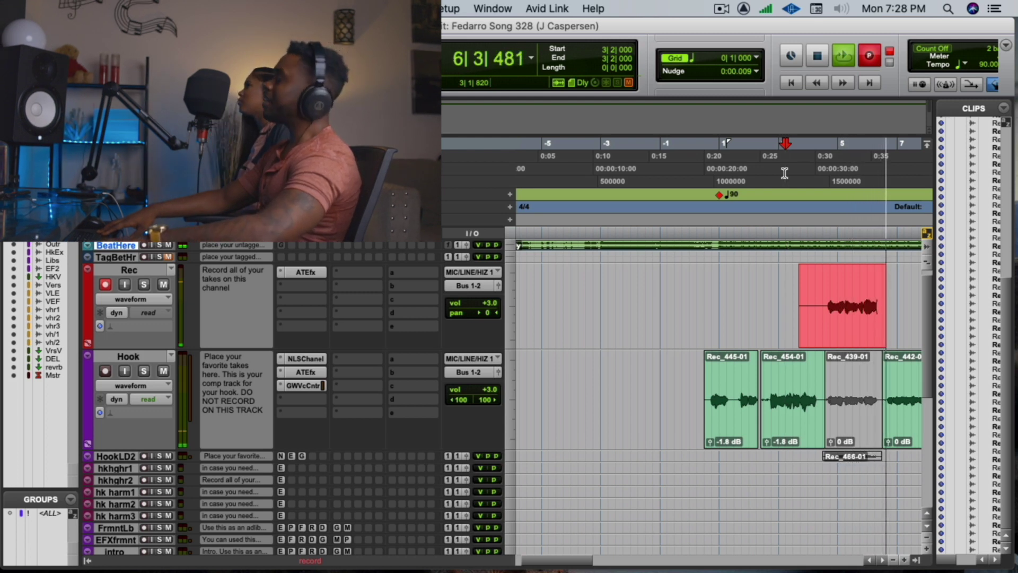
pyautogui.press('space')
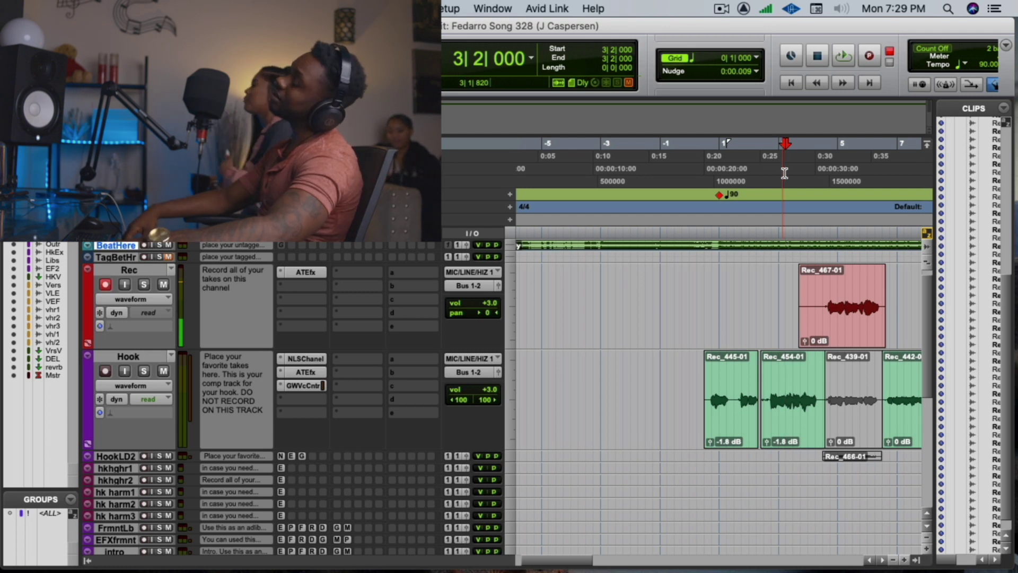
# - Record over the third-line take on the Rec track, restarting from 3|2 and stopping the new pass at about 5|2
pyautogui.press('space')
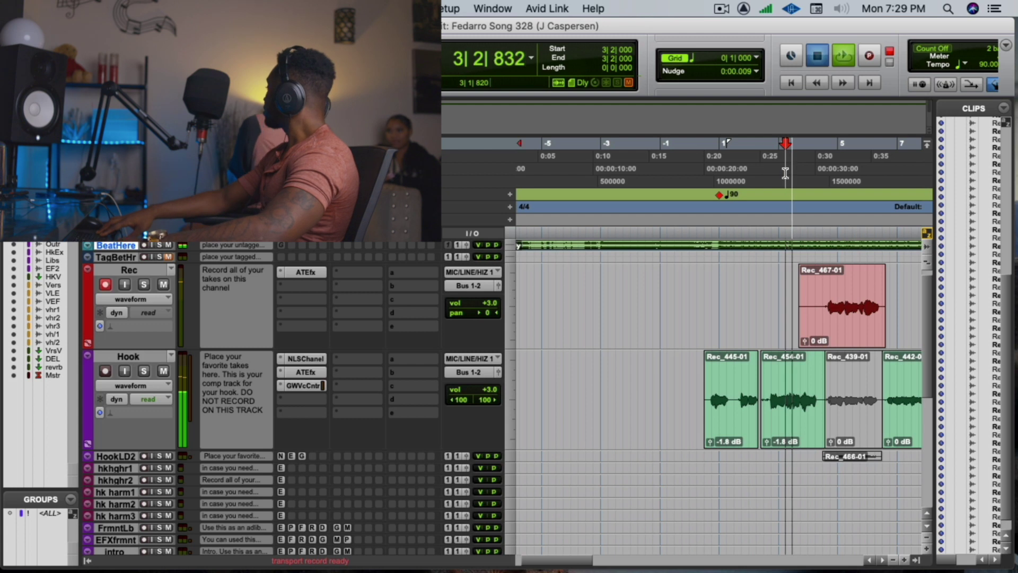
pyautogui.press('space')
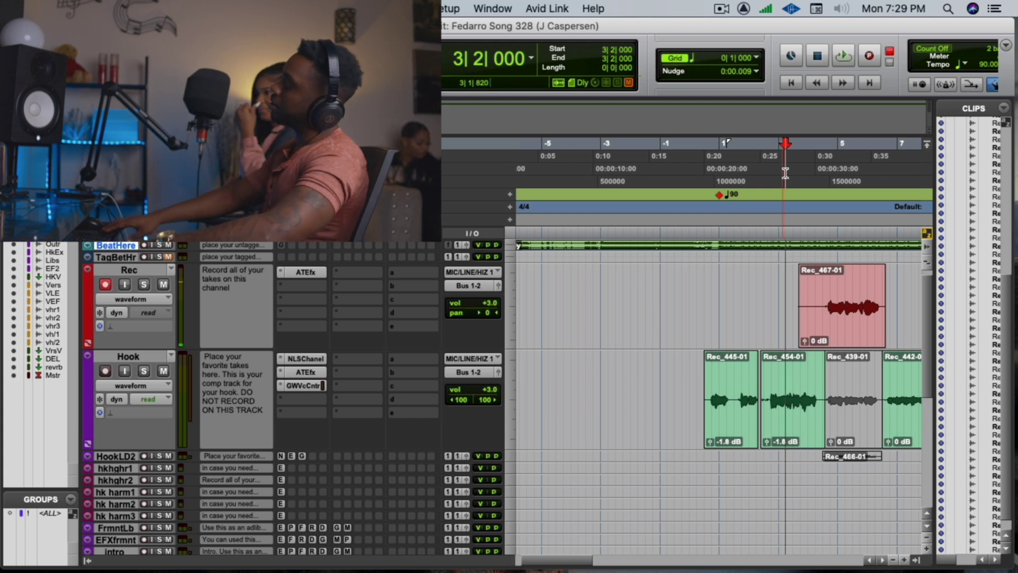
pyautogui.press('super+space')
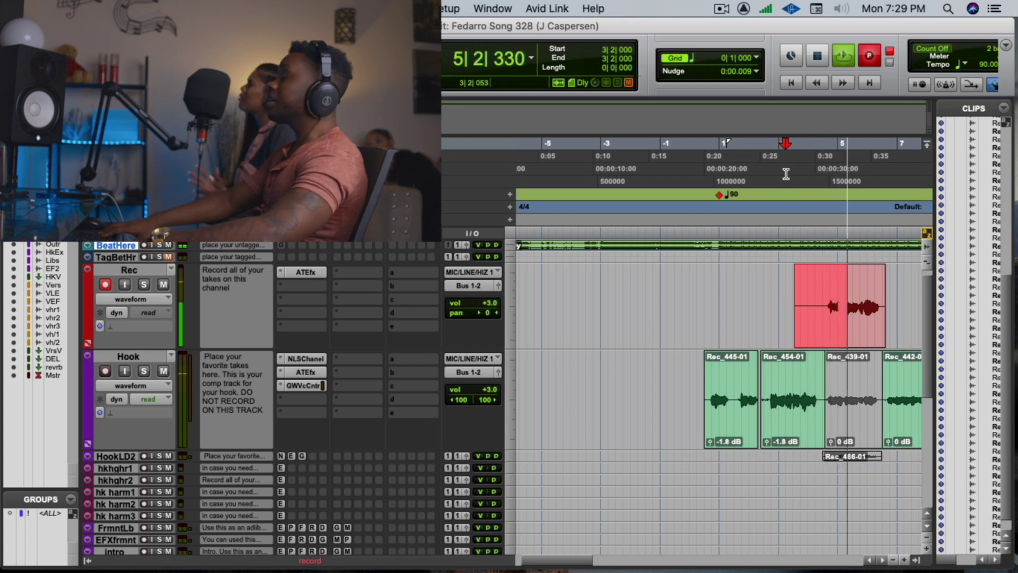
pyautogui.press('space')
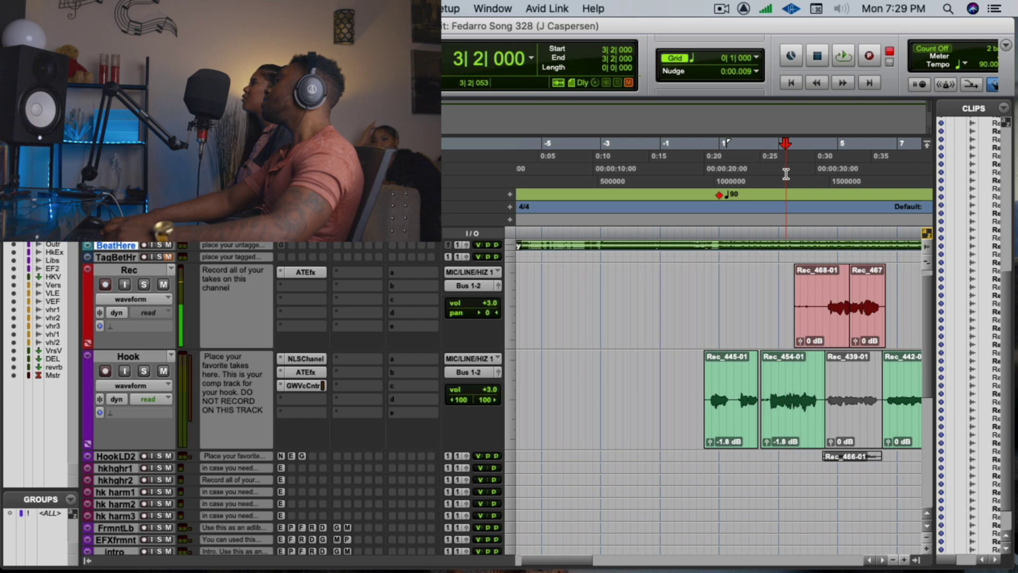
# - Play from 3|2 and punch in the third line again on the Rec track from just before 4|3 to about 6|4
pyautogui.press('space')
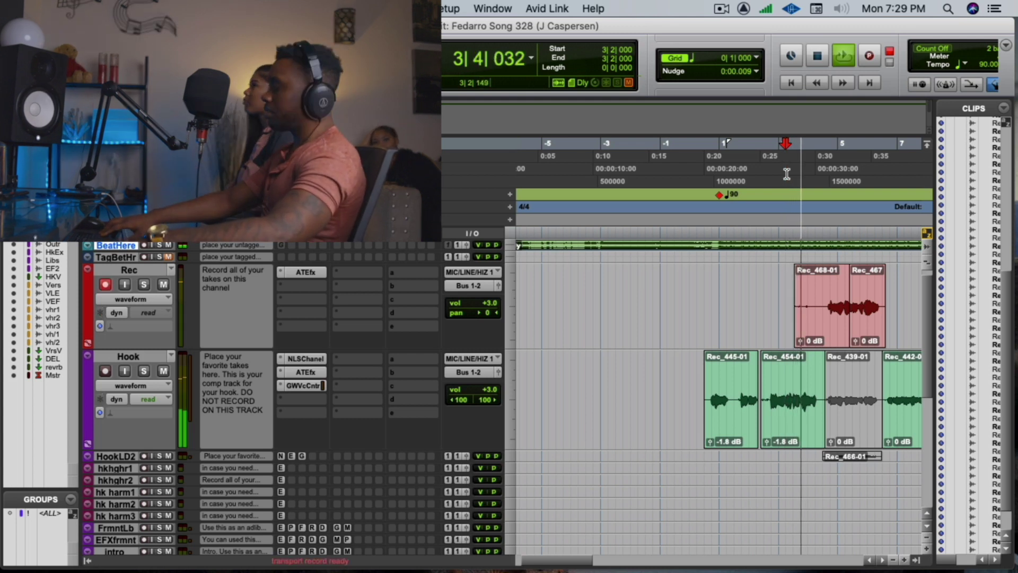
pyautogui.press('F12')
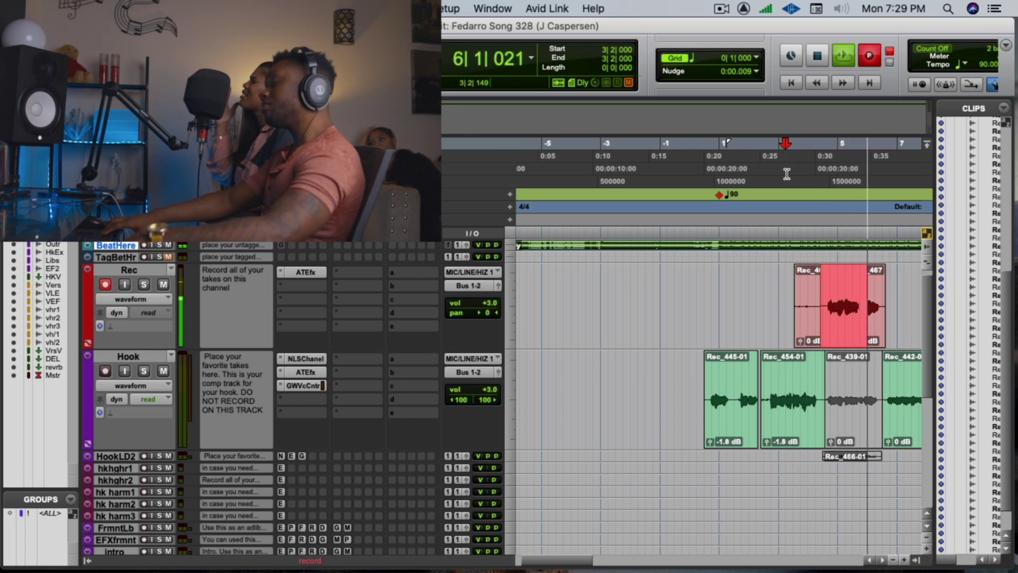
pyautogui.press('space')
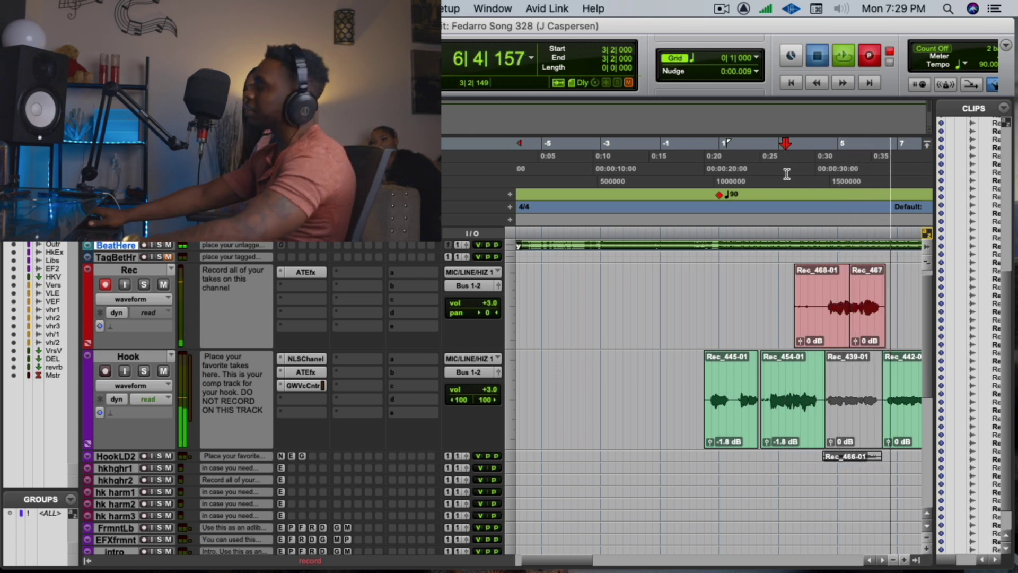
# - Clear the leftover audio around the new third-line take so that Rec_469-01 runs from 4|3 to 6|3
pyautogui.moveTo(825, 308); pyautogui.dragTo(756, 307)
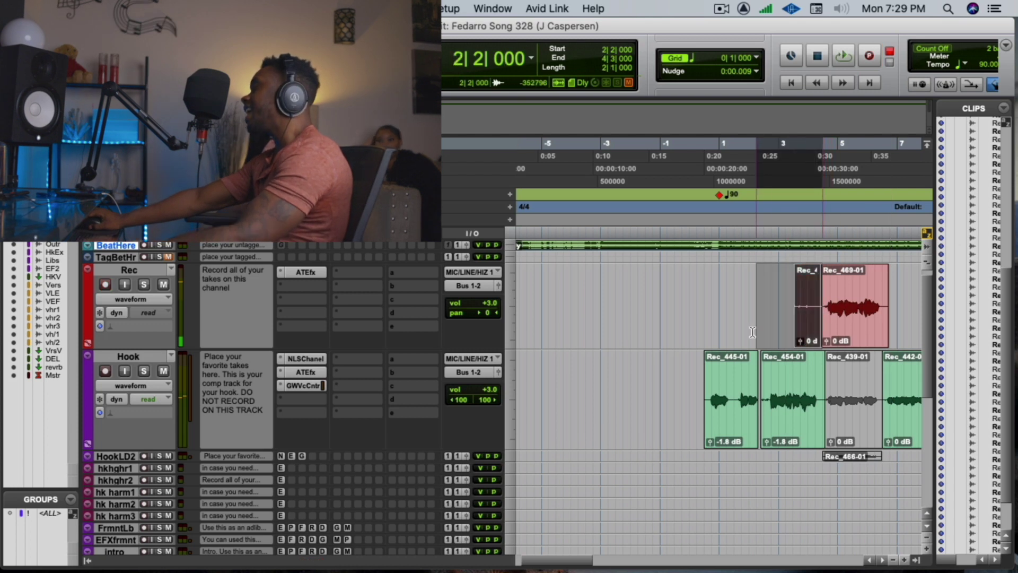
pyautogui.press('Delete')
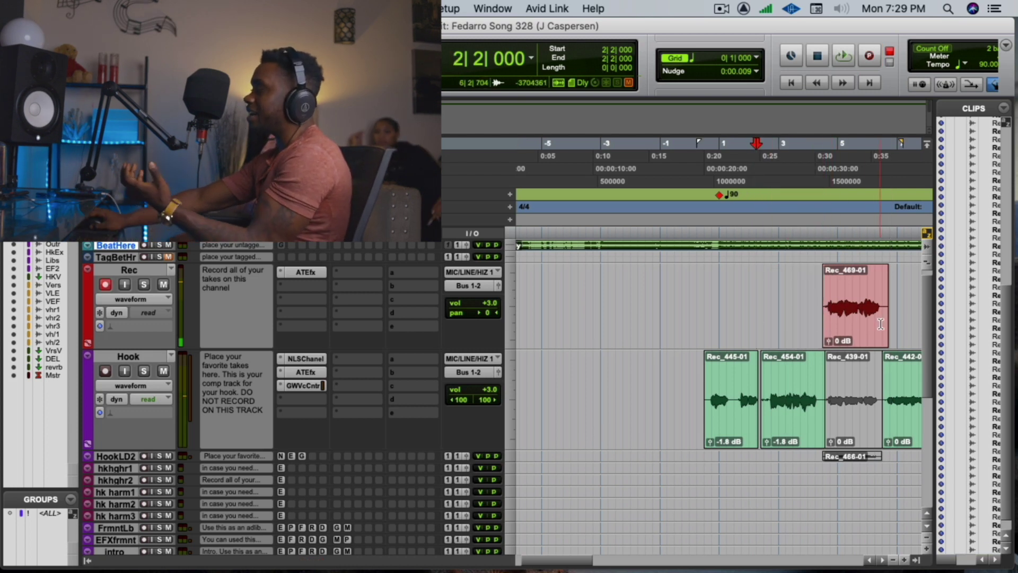
pyautogui.doubleClick(904, 310)
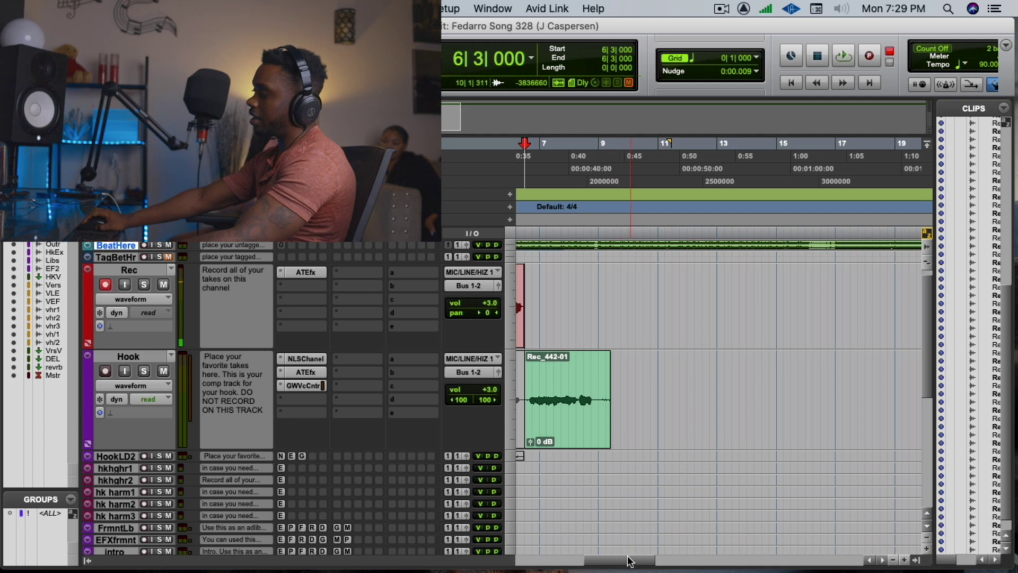
# - Move Rec_469-01 onto the Hook track over Rec_439-01 at -2.8 dB clip gain, and set Rec_442-01's clip gain to +0.9 dB
pyautogui.hscroll(-8, 764, 344)
pyautogui.moveTo(766, 325); pyautogui.dragTo(726, 441)
pyautogui.press('space')
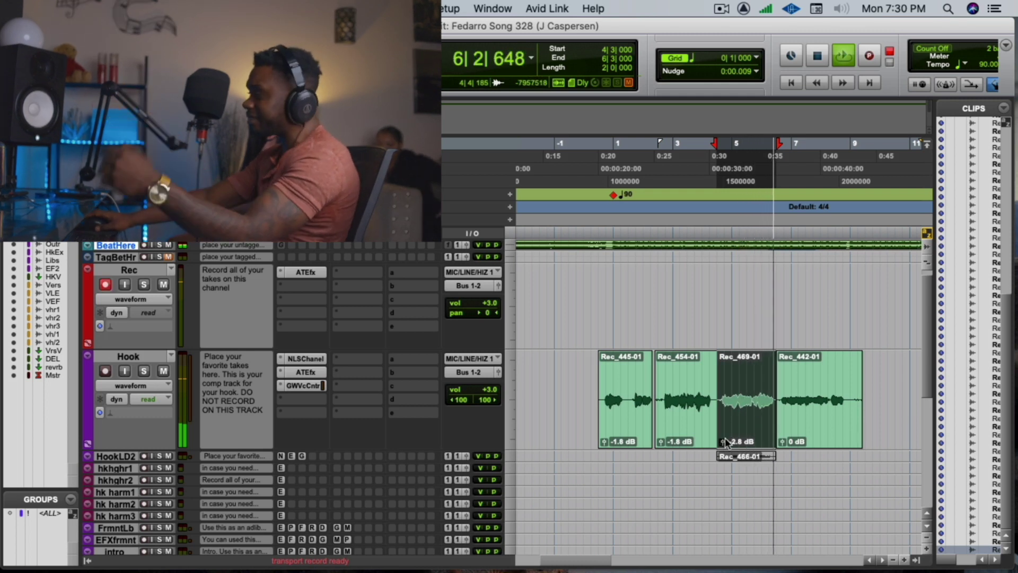
pyautogui.moveTo(784, 439); pyautogui.dragTo(789, 437)
pyautogui.click(789, 437)
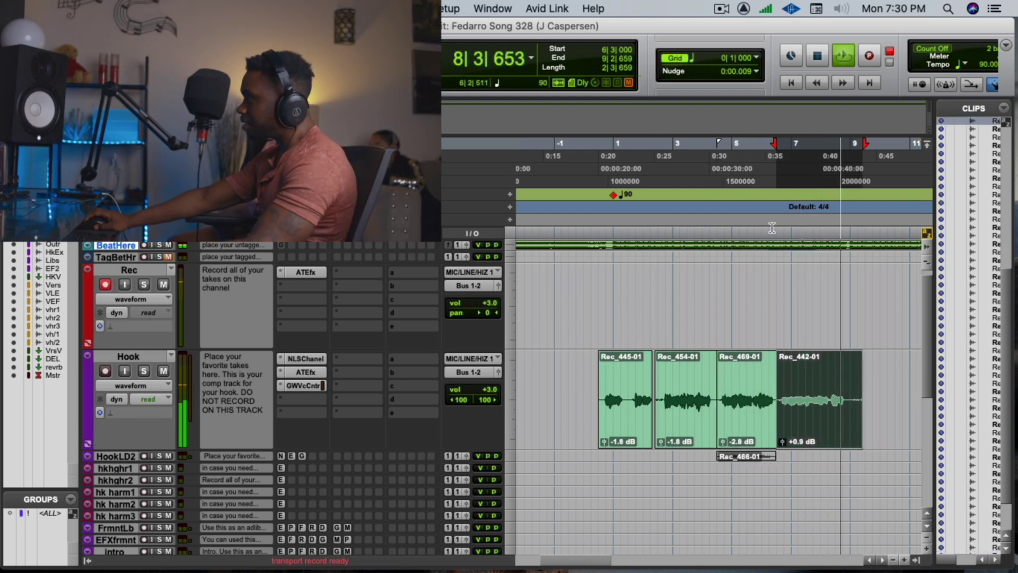
# - Play from 5|2 and record a fourth-line take on the Rec track from about 6|2 to 9|1
pyautogui.click(741, 168)
pyautogui.press('space')
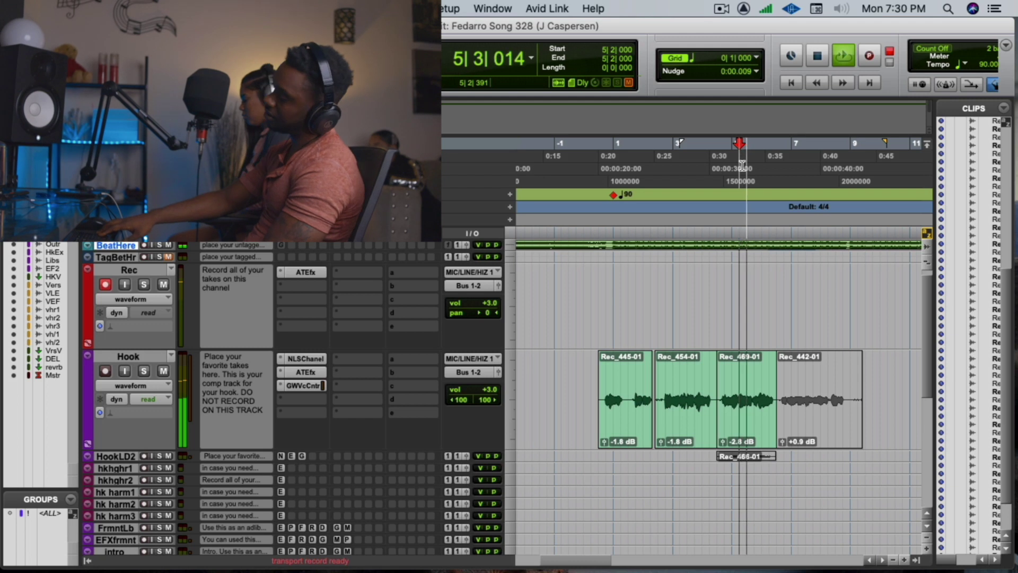
pyautogui.press('F12')
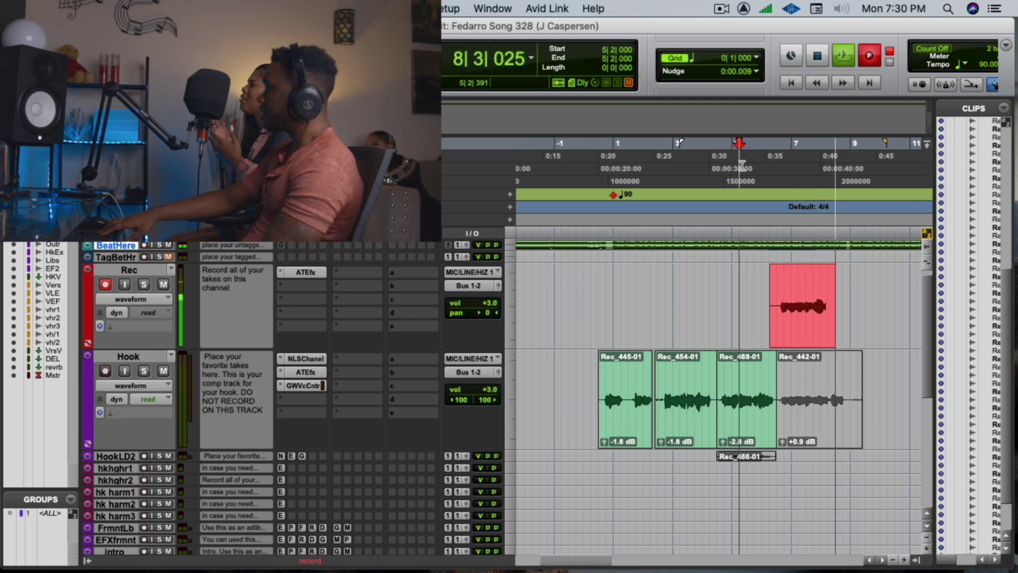
pyautogui.press('space')
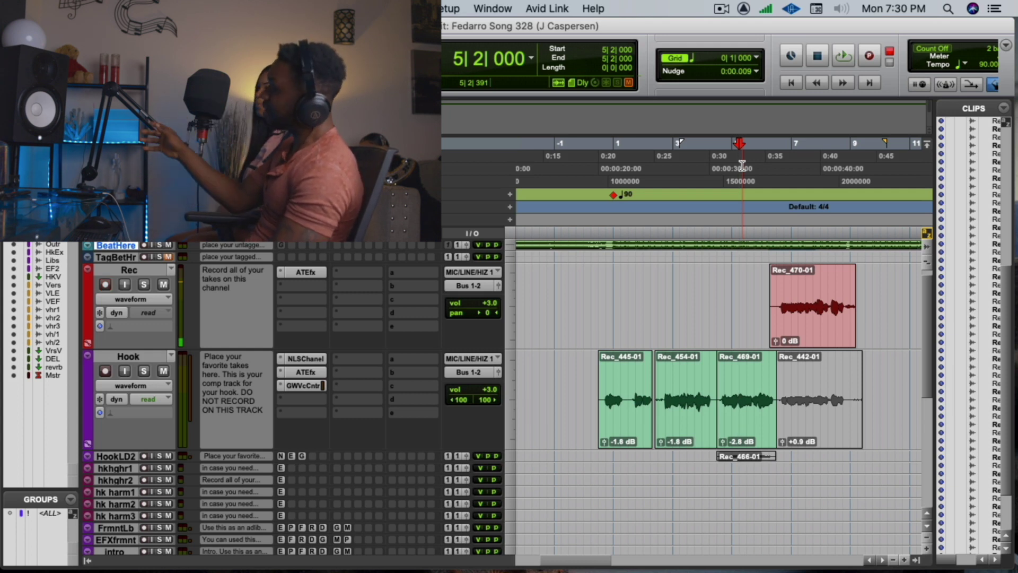
# - Record the fourth line over itself repeatedly on the Rec track, restarting from 5|2 and covering the phrase up to about 9|1
pyautogui.press('space')
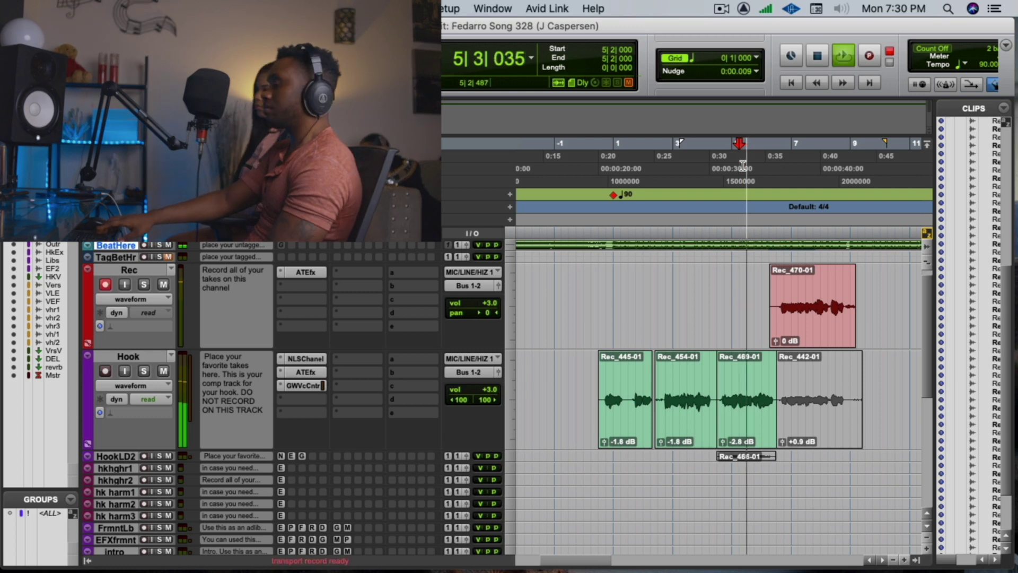
pyautogui.press('F12')
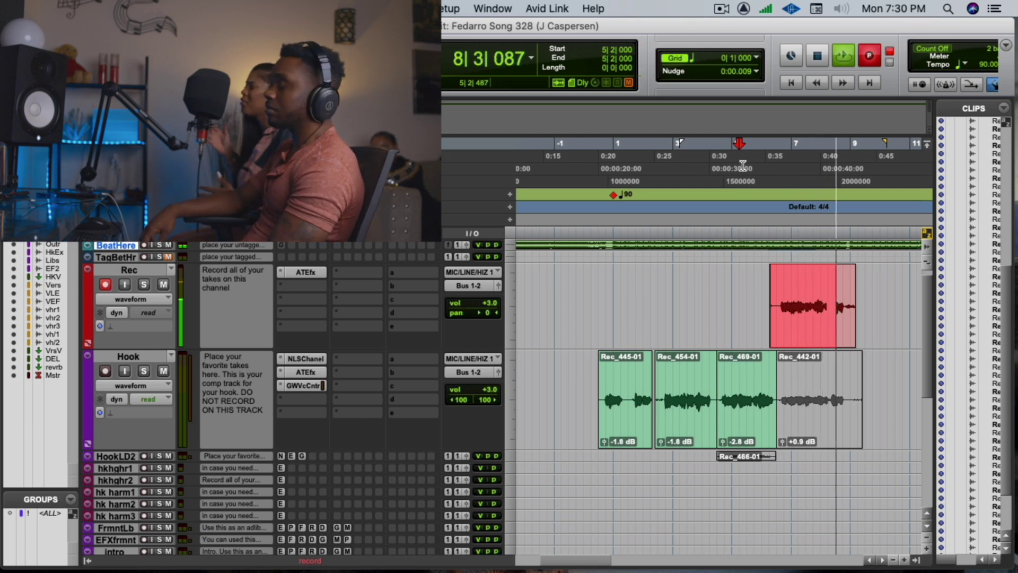
pyautogui.press('space')
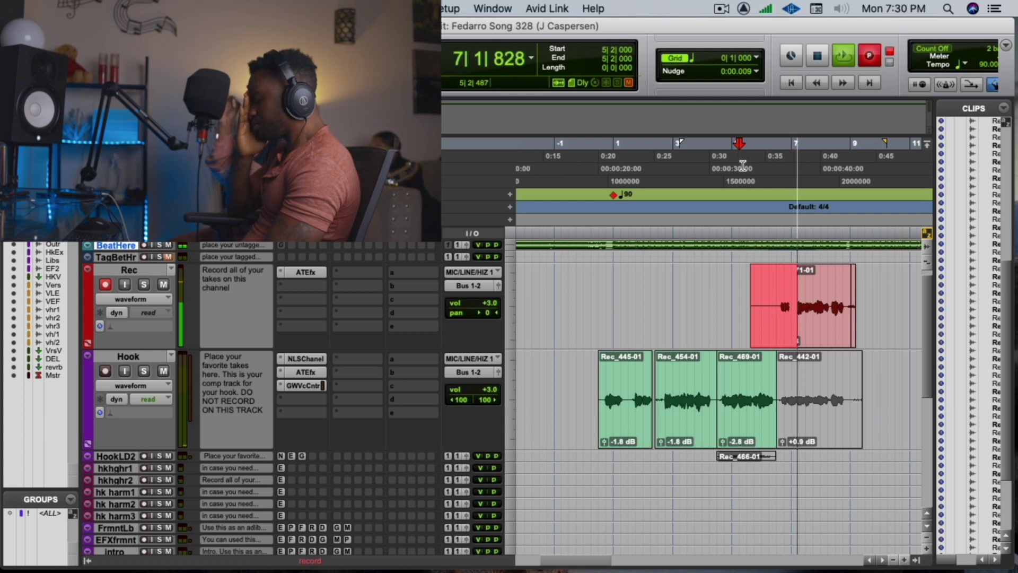
pyautogui.press('space')
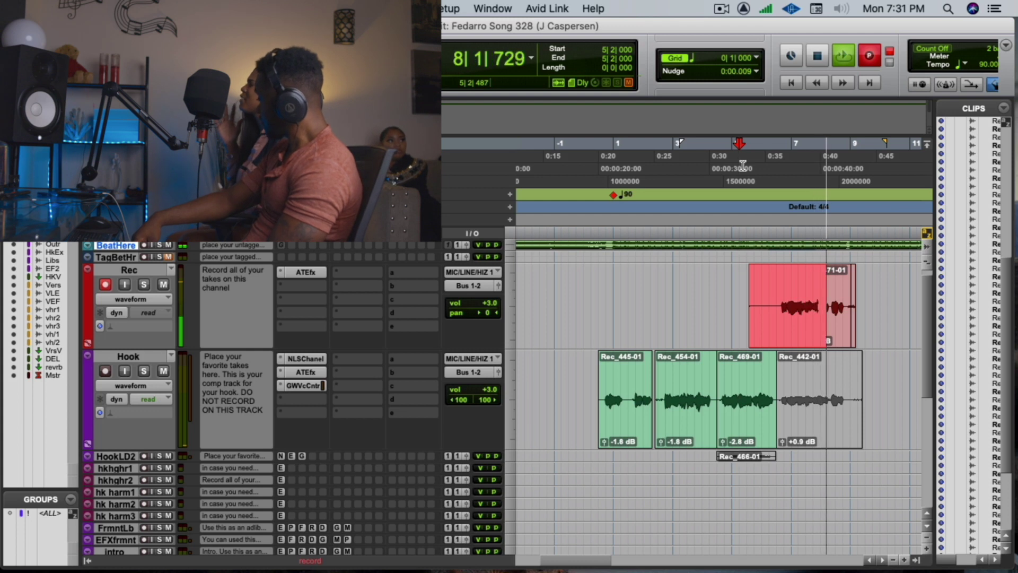
pyautogui.press('space')
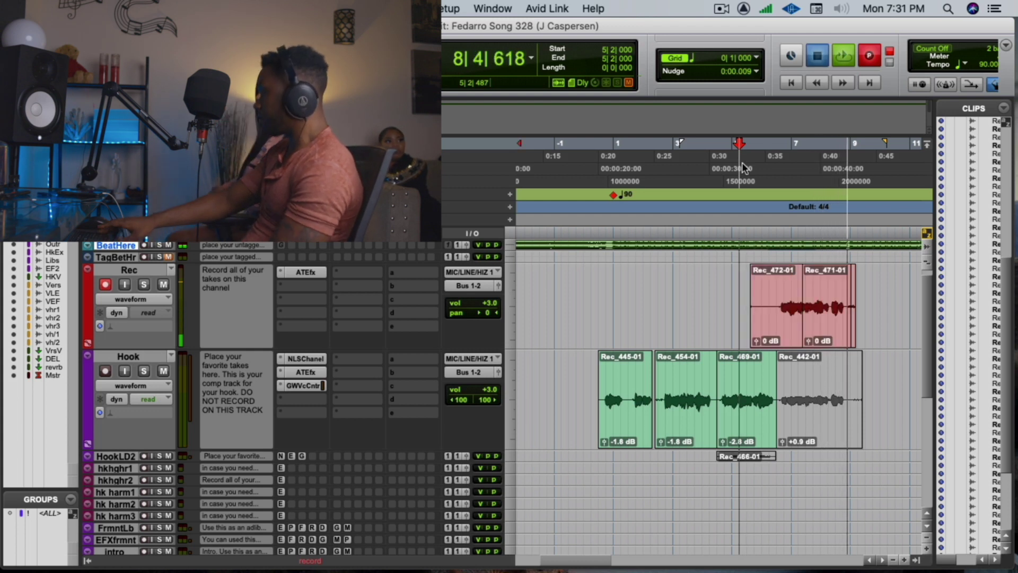
pyautogui.press('space')
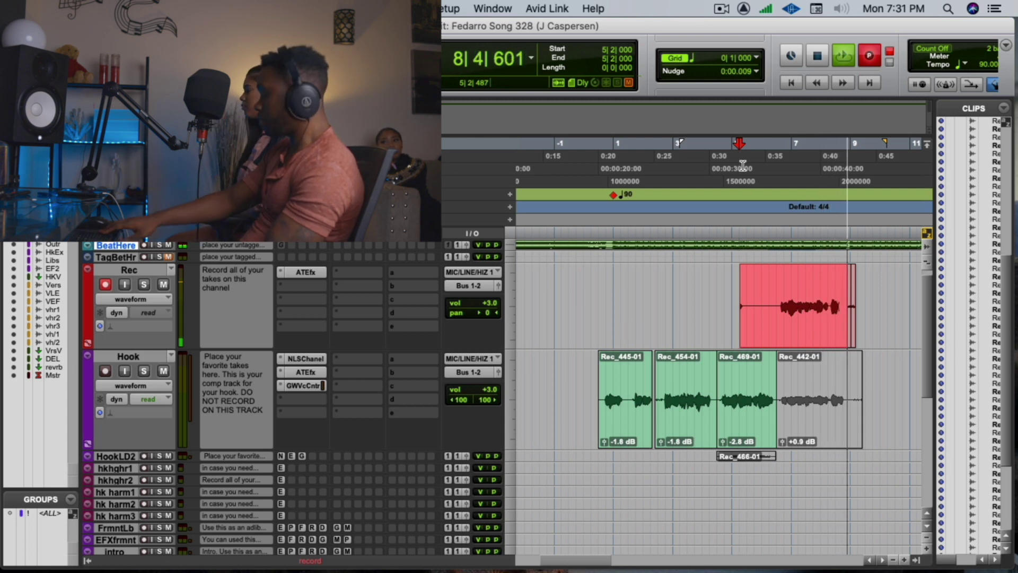
pyautogui.press('space')
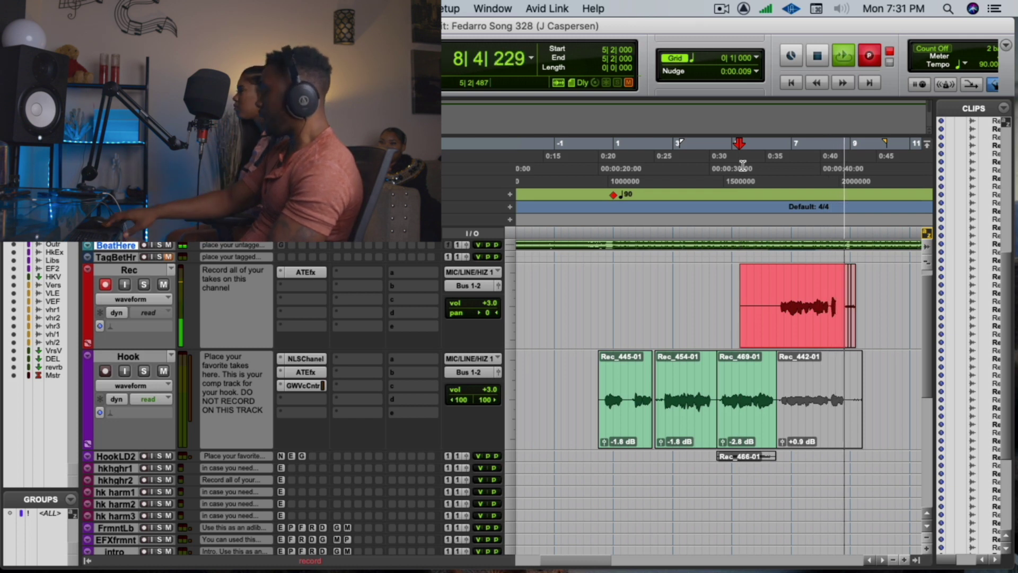
pyautogui.press('space')
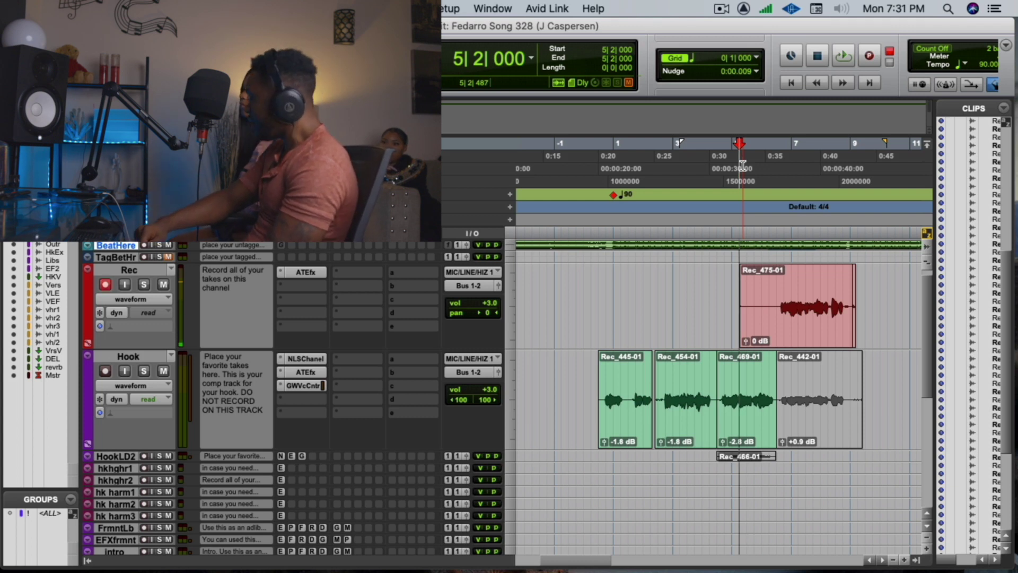
# - Record the fourth line once more up to about 9|1 and move the take from 6|3 onward over Rec_442-01 on the Hook track
pyautogui.press('super+space')
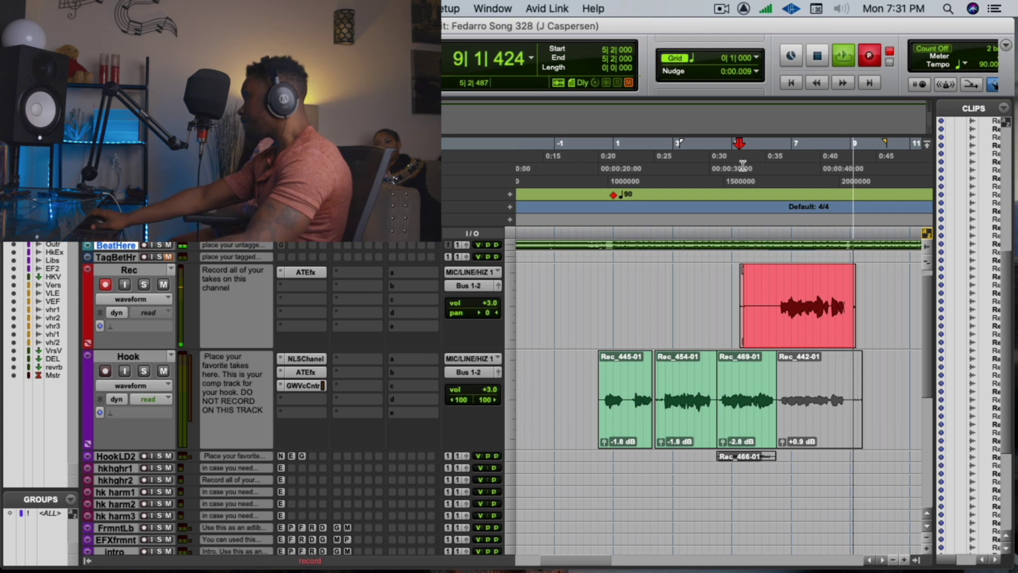
pyautogui.press('space')
pyautogui.moveTo(777, 311); pyautogui.dragTo(812, 399)
# - Play the hook from 0|2 and extend the end of Rec_445-01 to meet Rec_454-01 on the Hook track
pyautogui.click(592, 170)
pyautogui.press('space')
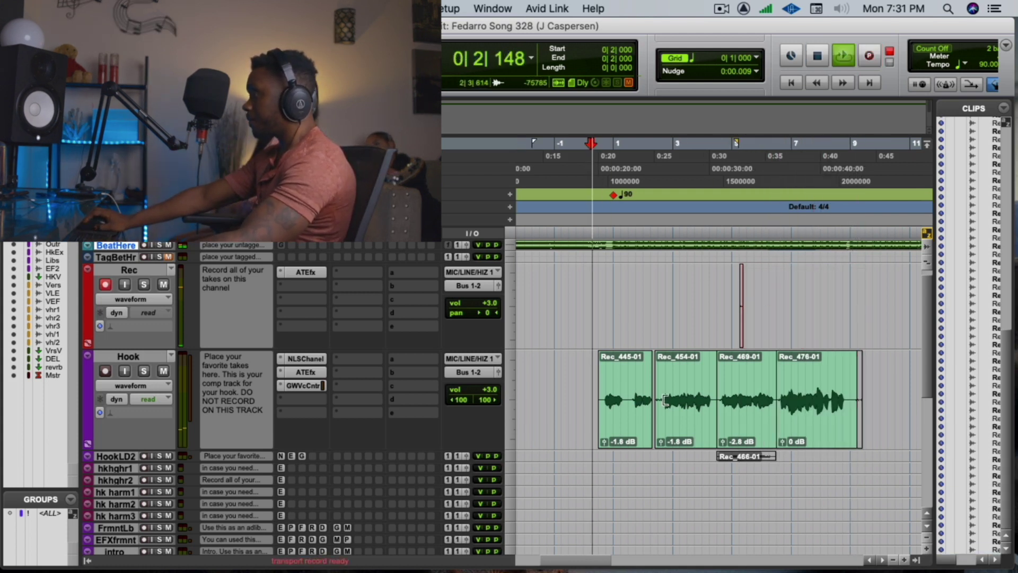
pyautogui.click(645, 412)
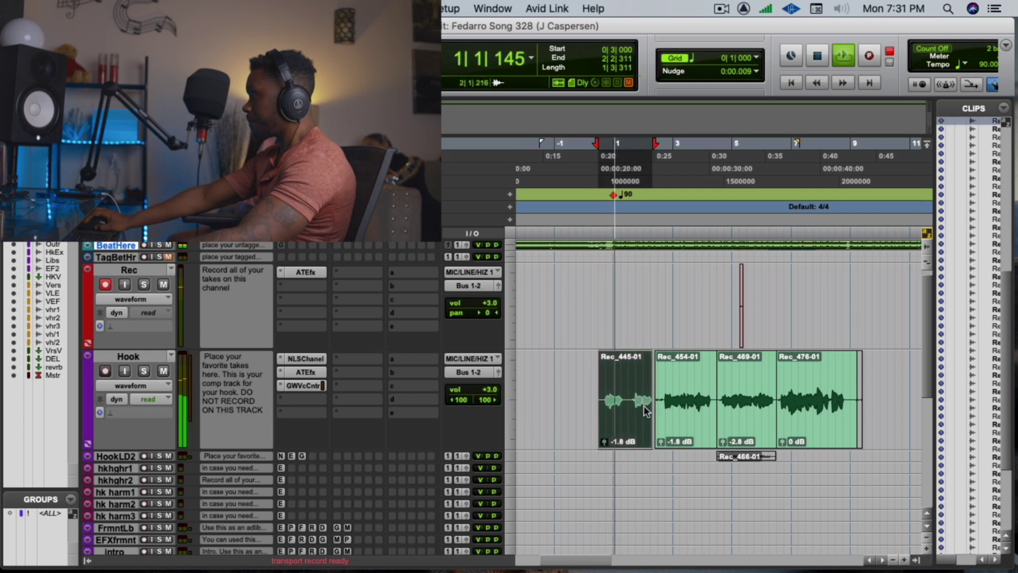
pyautogui.moveTo(653, 415); pyautogui.dragTo(656, 415)
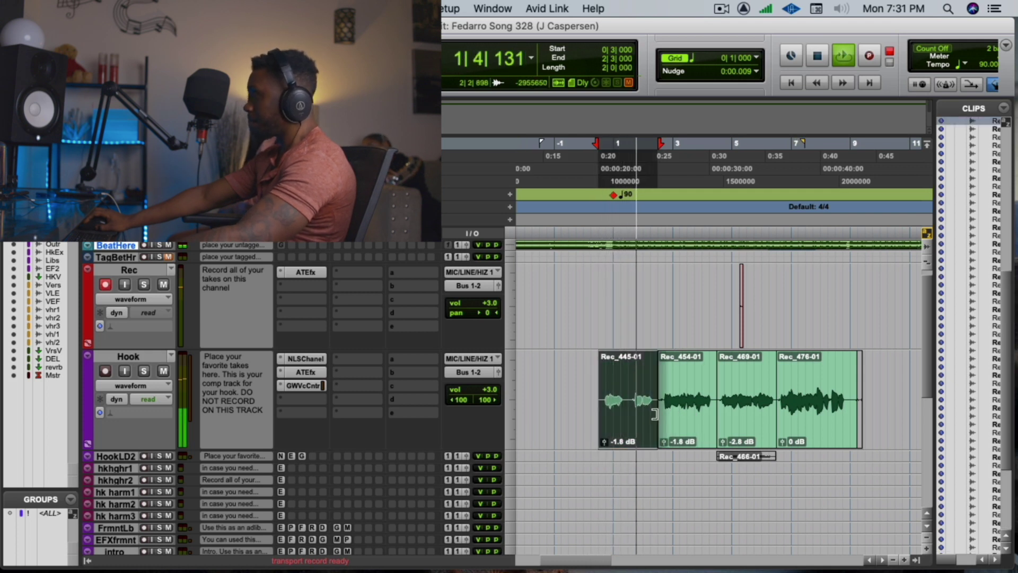
# - Move the Formant Lib track directly below the Hook track and copy Rec_445-01 onto it starting at 1|2
pyautogui.scroll(-1, 630, 409)
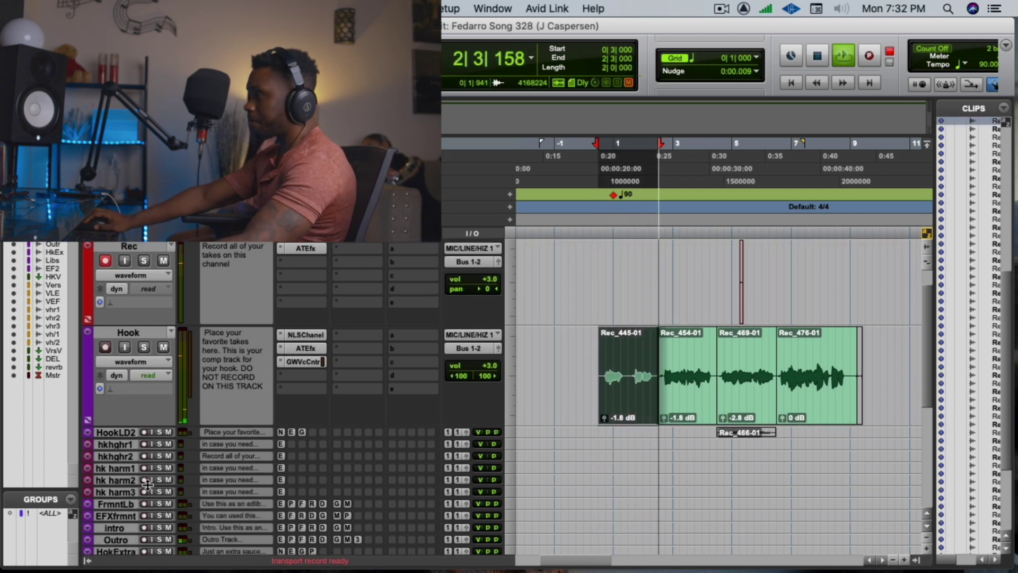
pyautogui.moveTo(128, 503); pyautogui.dragTo(195, 404)
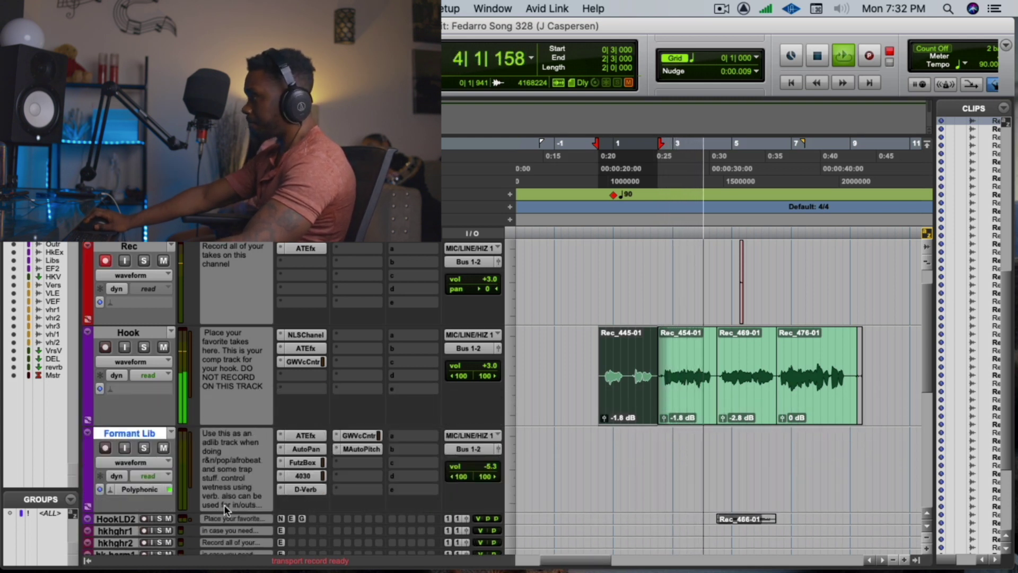
pyautogui.moveTo(601, 384); pyautogui.dragTo(657, 400)
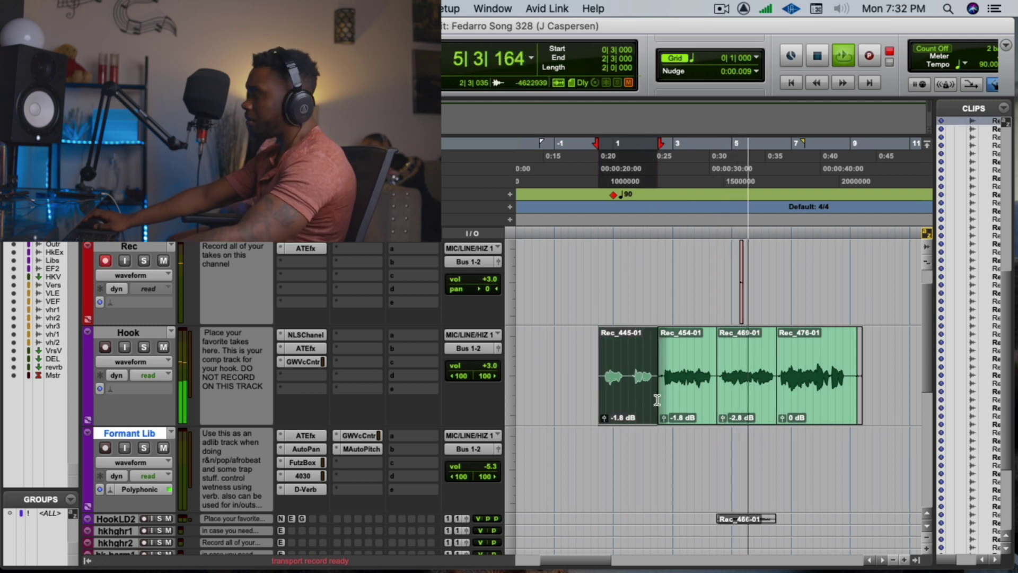
pyautogui.moveTo(612, 420); pyautogui.dragTo(648, 455)
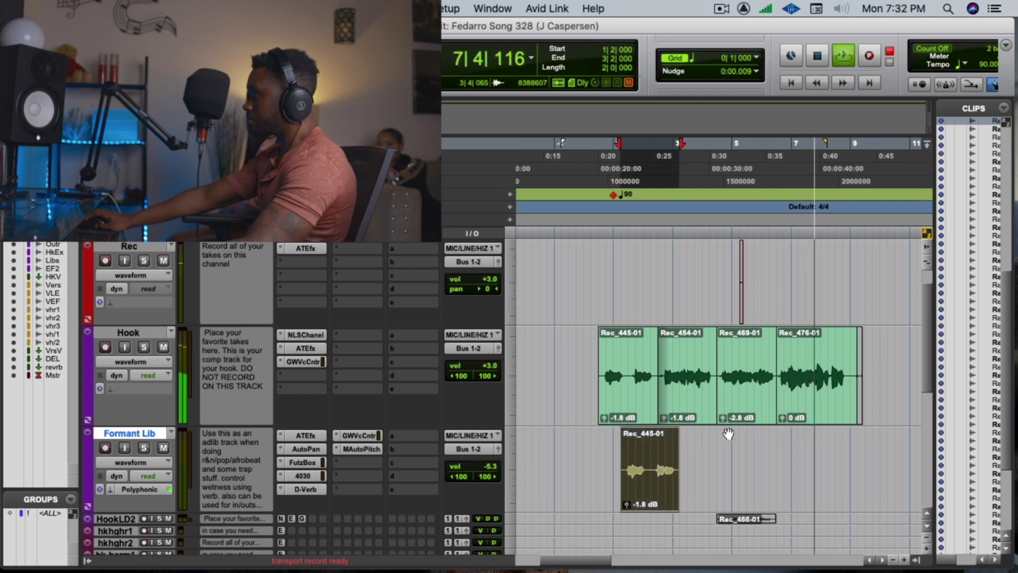
# - Move the Hook track's ATEfx insert onto Formant Lib's first insert slot, check its settings, and copy it back to the Hook track
pyautogui.press('space')
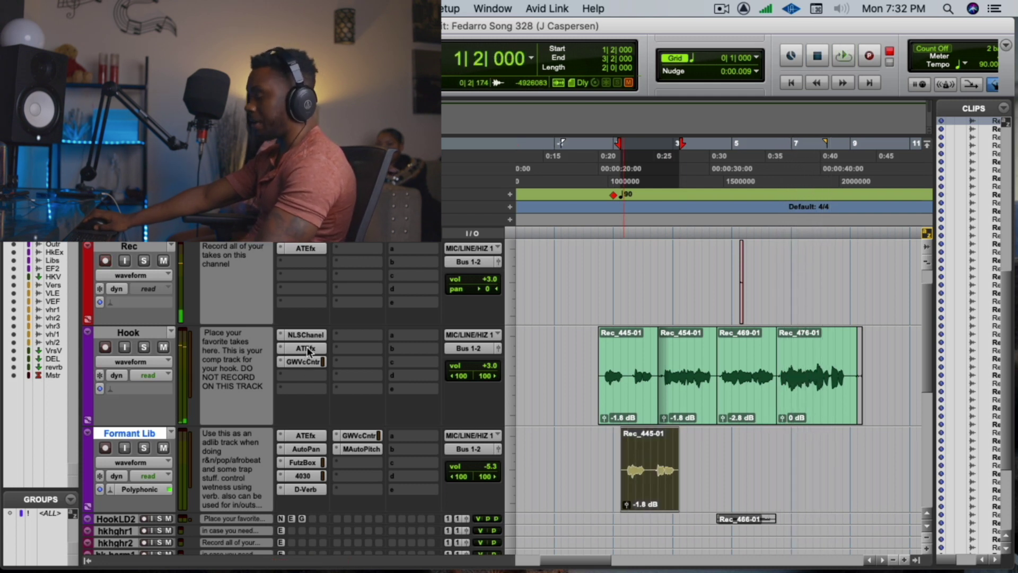
pyautogui.moveTo(325, 448); pyautogui.dragTo(320, 438)
pyautogui.click(318, 435)
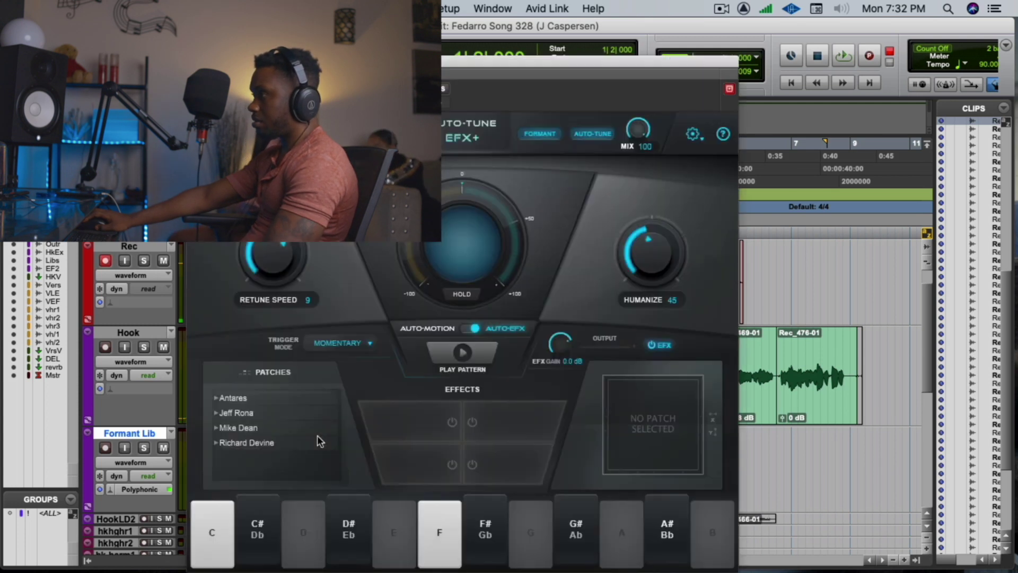
pyautogui.press('super+w')
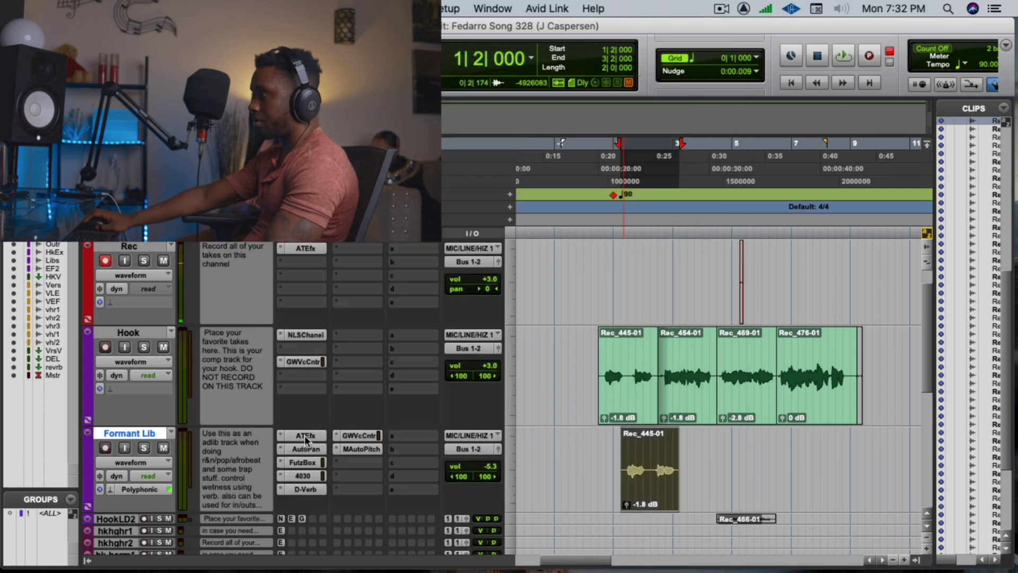
pyautogui.moveTo(304, 434); pyautogui.dragTo(293, 353)
# - Shift Rec_445-01 on the Formant Lib track to start at 1|1 and check the track's MAutoPitch formant settings during playback
pyautogui.press('space')
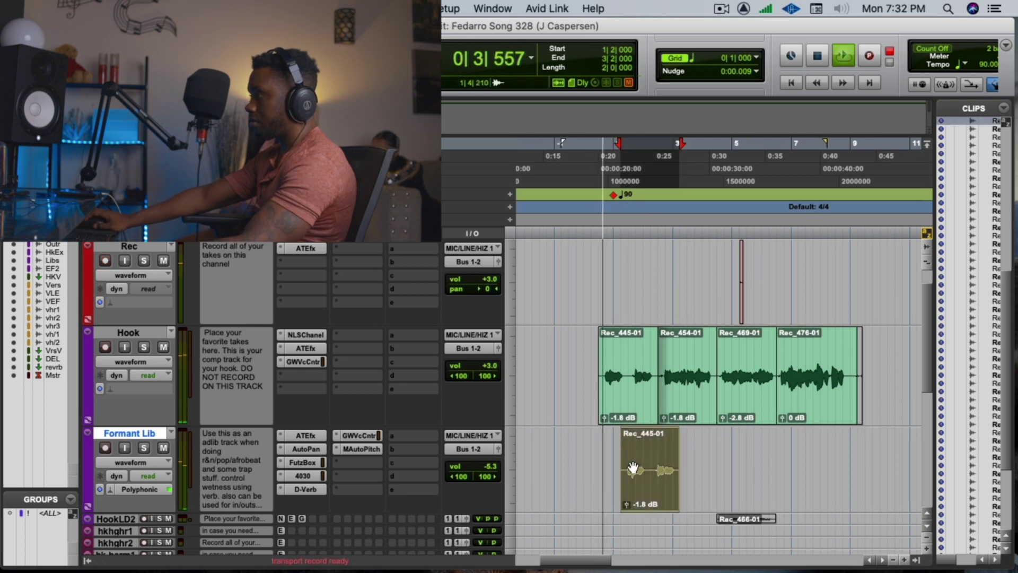
pyautogui.moveTo(639, 467); pyautogui.dragTo(632, 467)
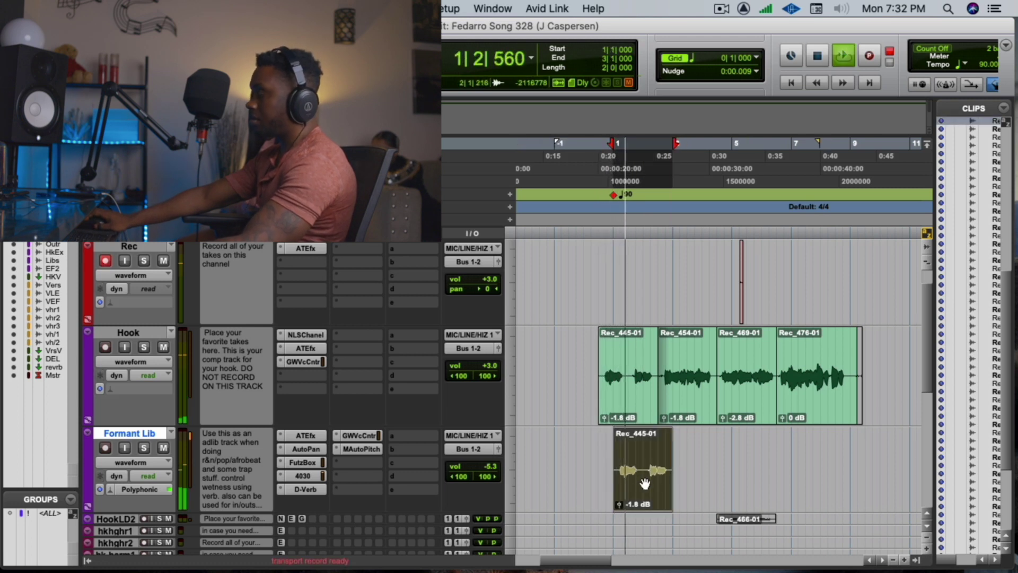
pyautogui.click(358, 447)
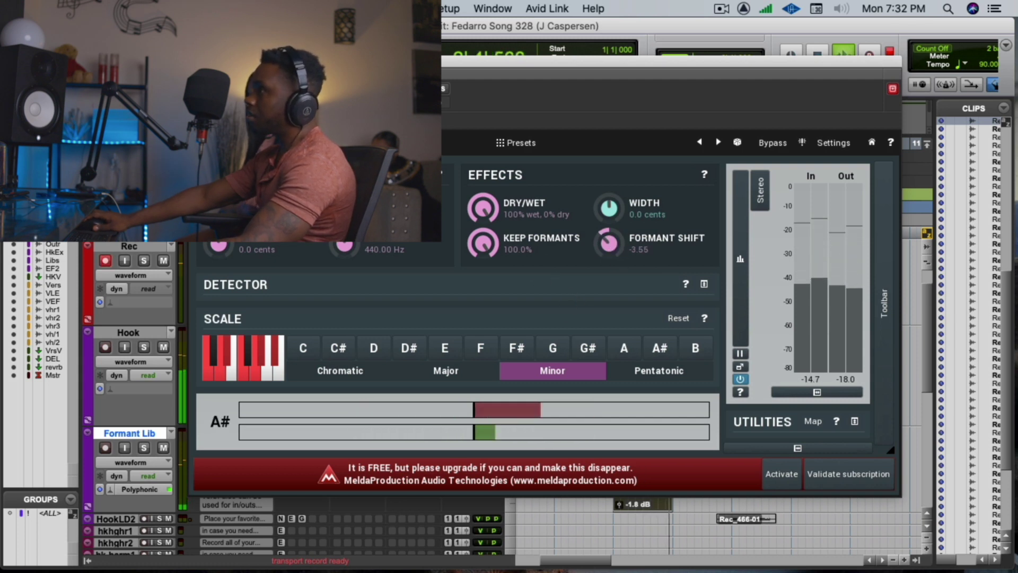
pyautogui.press('super+w')
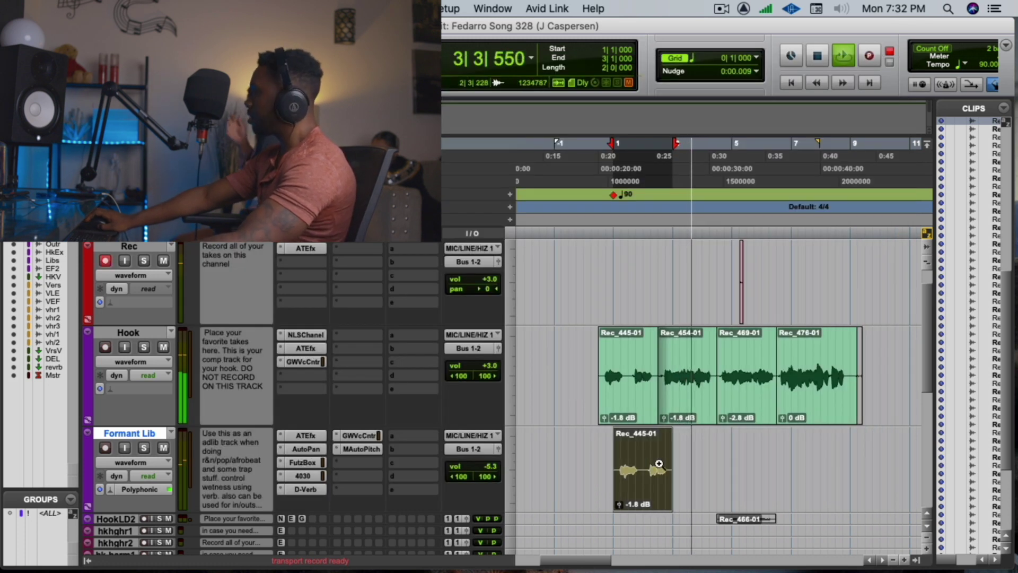
# - Copy the end of Rec_454-01 from 3|4 to 4|3 onto the Formant Lib track at 4|1 and play from 2|3
pyautogui.click(698, 390)
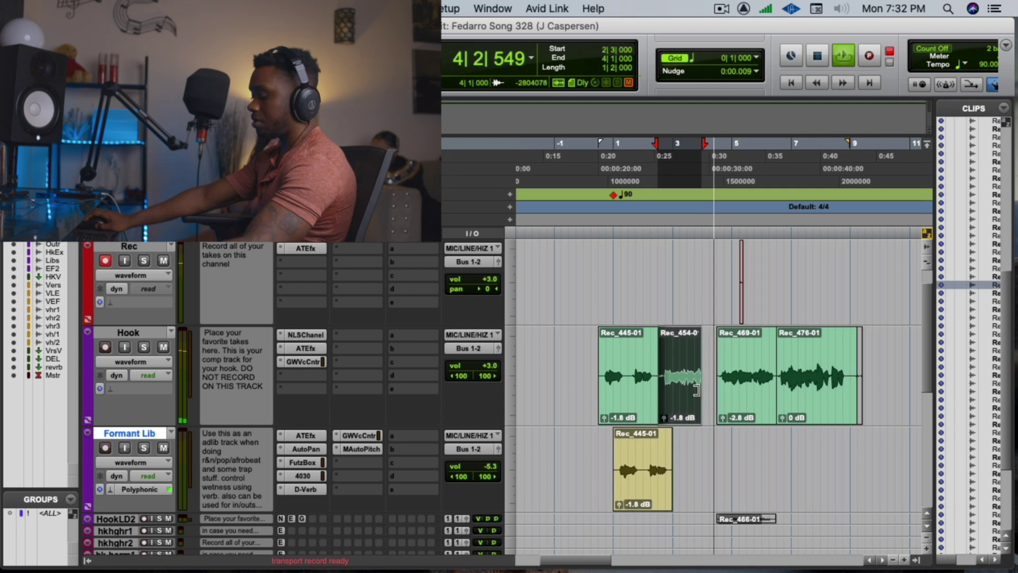
pyautogui.moveTo(698, 390); pyautogui.dragTo(716, 409)
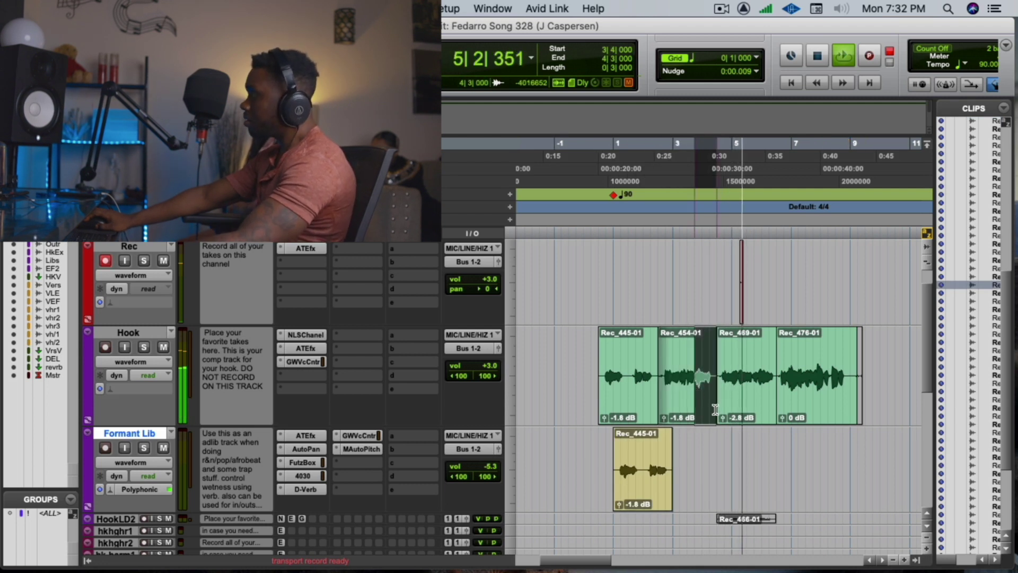
pyautogui.click(703, 454)
pyautogui.press('super+v')
pyautogui.click(664, 371)
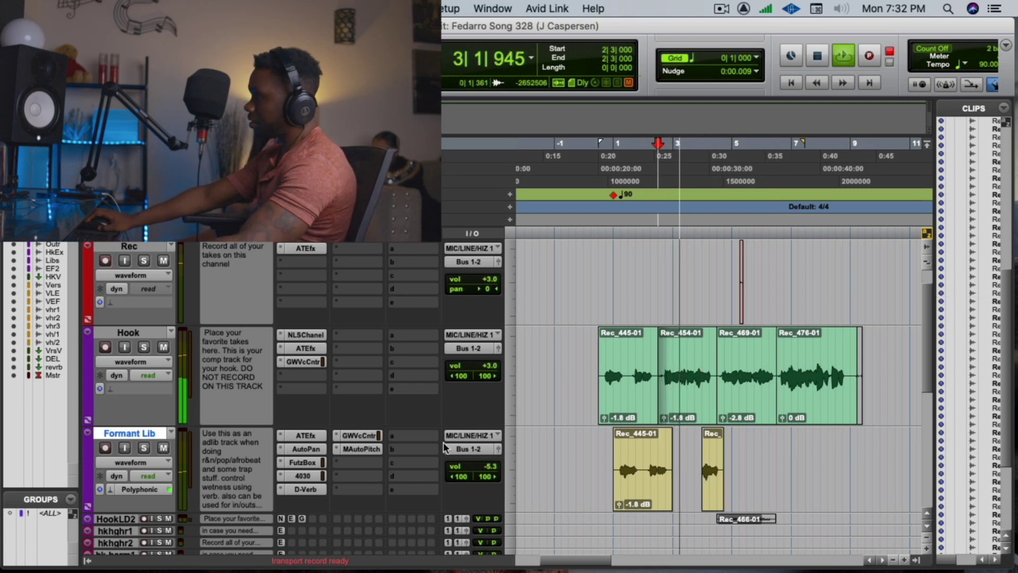
# - Open the Formant Lib track's D-Verb and reposition the copied Rec_454 phrase to start at 4|2
pyautogui.click(304, 489)
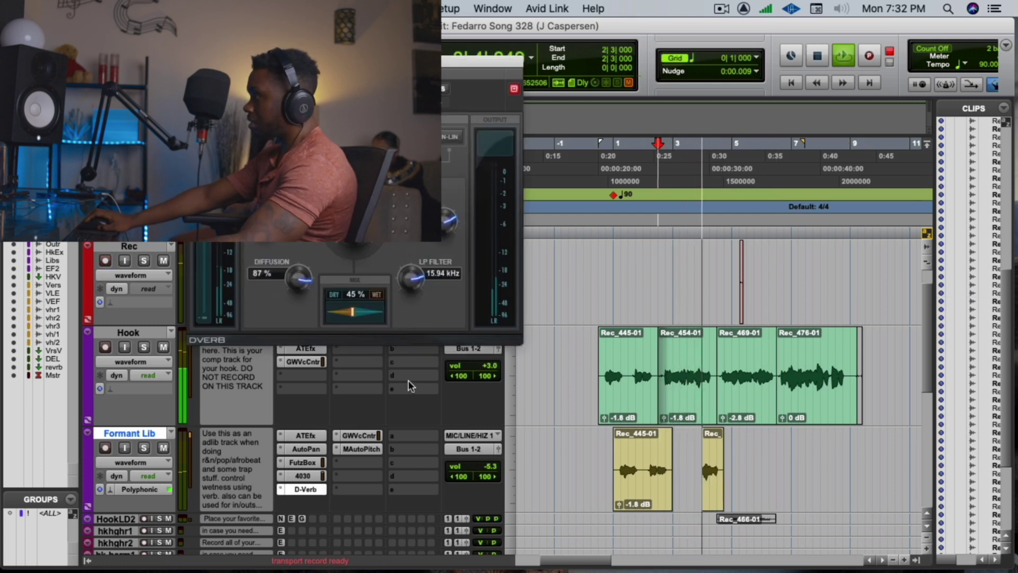
pyautogui.moveTo(704, 480); pyautogui.dragTo(720, 482)
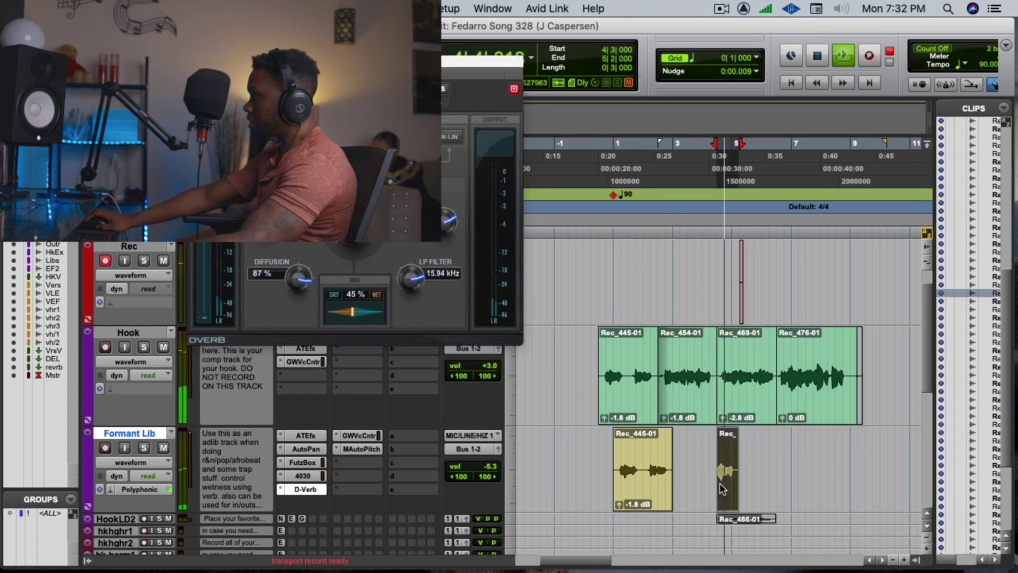
pyautogui.click(689, 361)
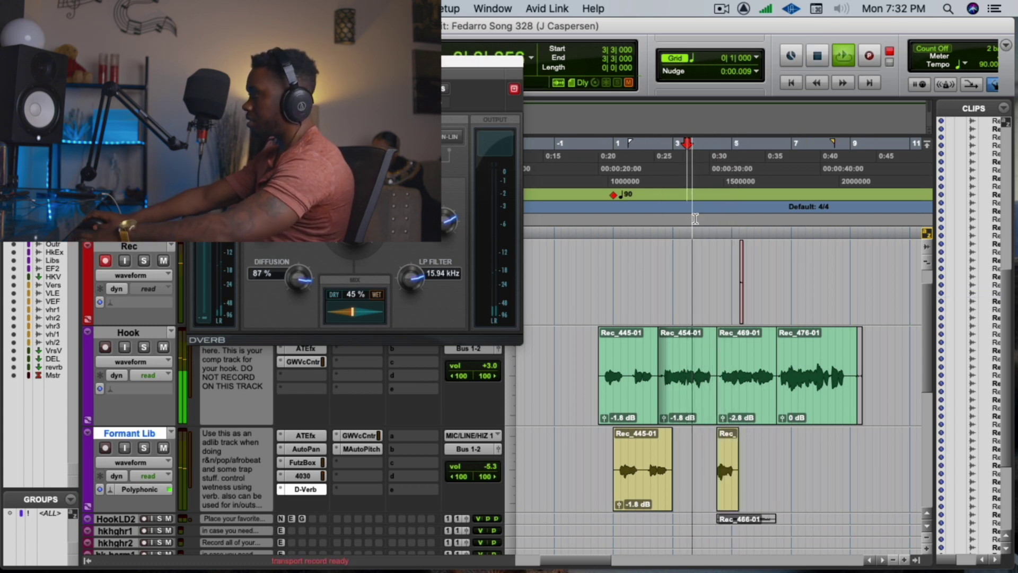
pyautogui.press('super+bracketright')
pyautogui.press('super+bracketright')
pyautogui.click(854, 474)
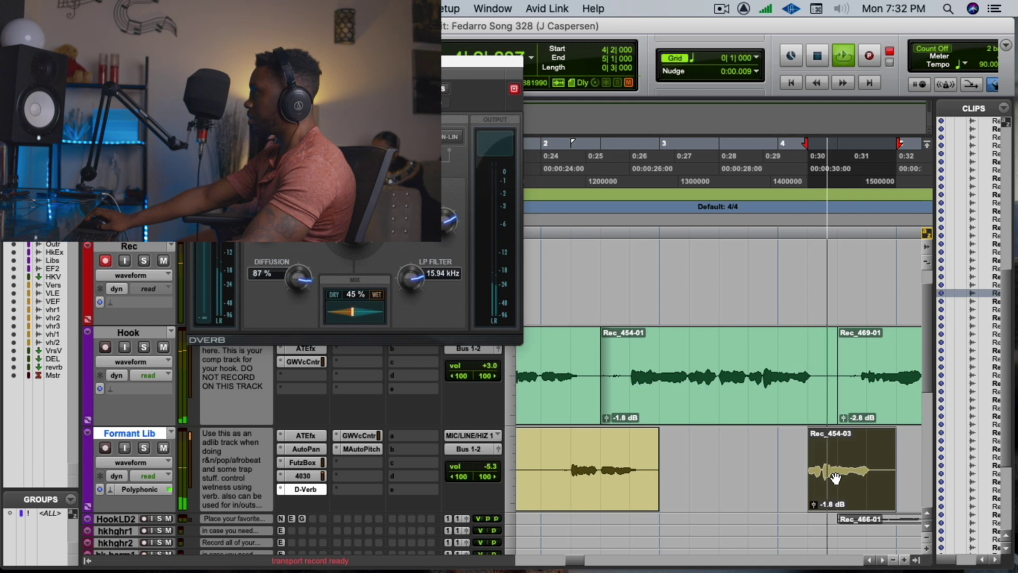
# - Set the Formant Lib track's D-Verb mix to 36% and play the hook from 2|2 to hear the ad-libs
pyautogui.moveTo(352, 311); pyautogui.dragTo(349, 310)
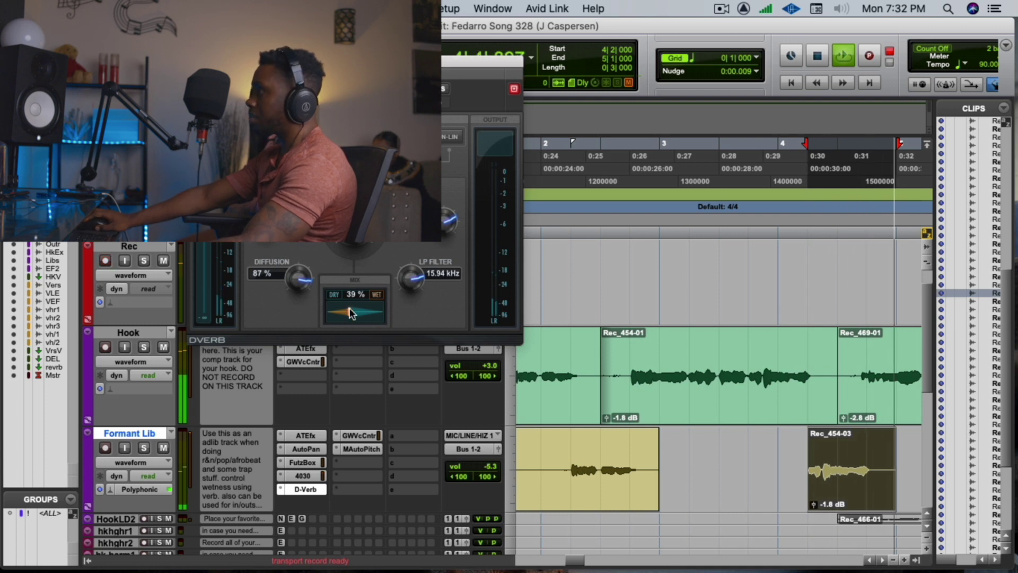
pyautogui.click(591, 218)
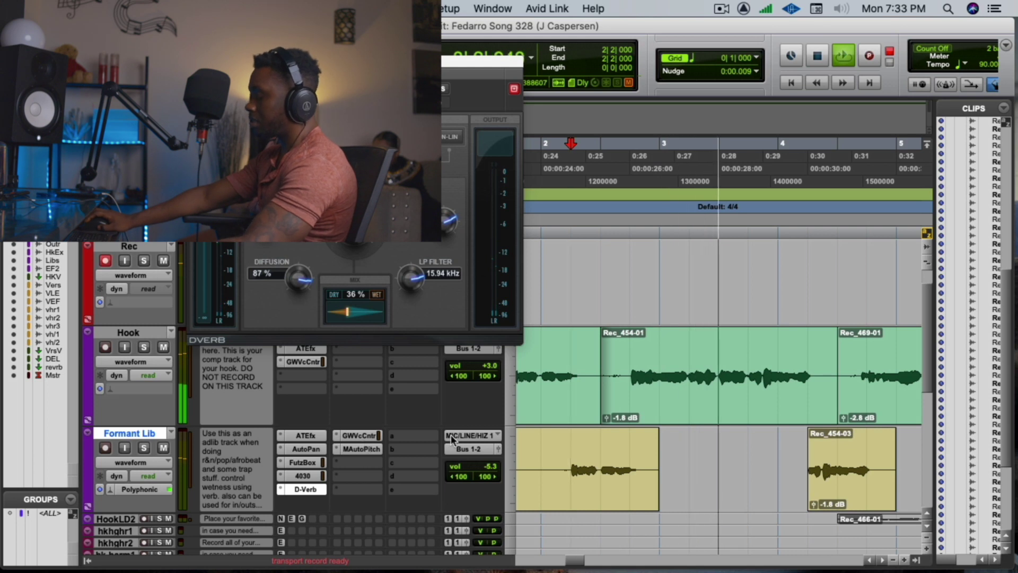
pyautogui.press('r')
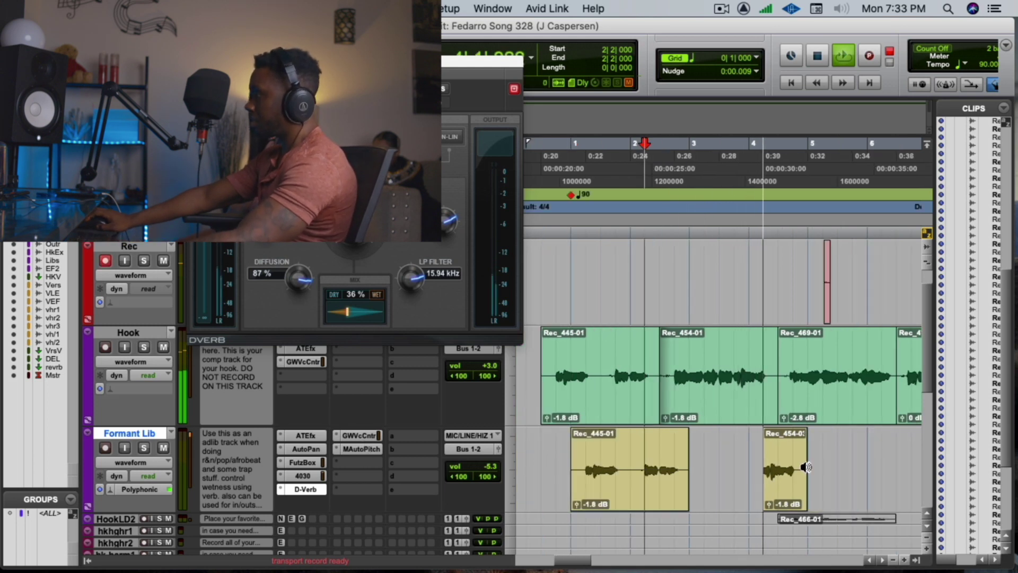
pyautogui.moveTo(806, 467); pyautogui.dragTo(852, 466)
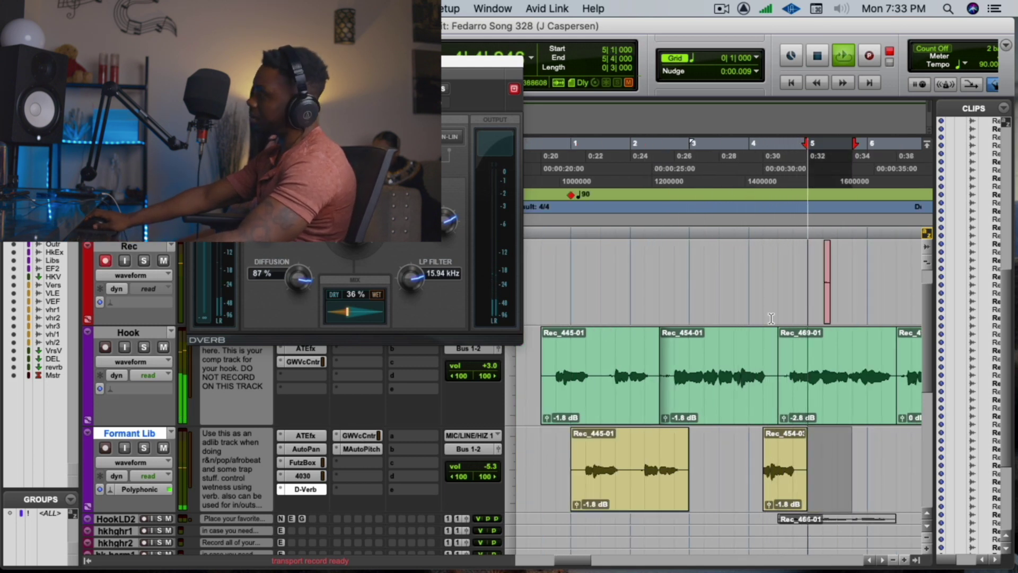
pyautogui.click(784, 412)
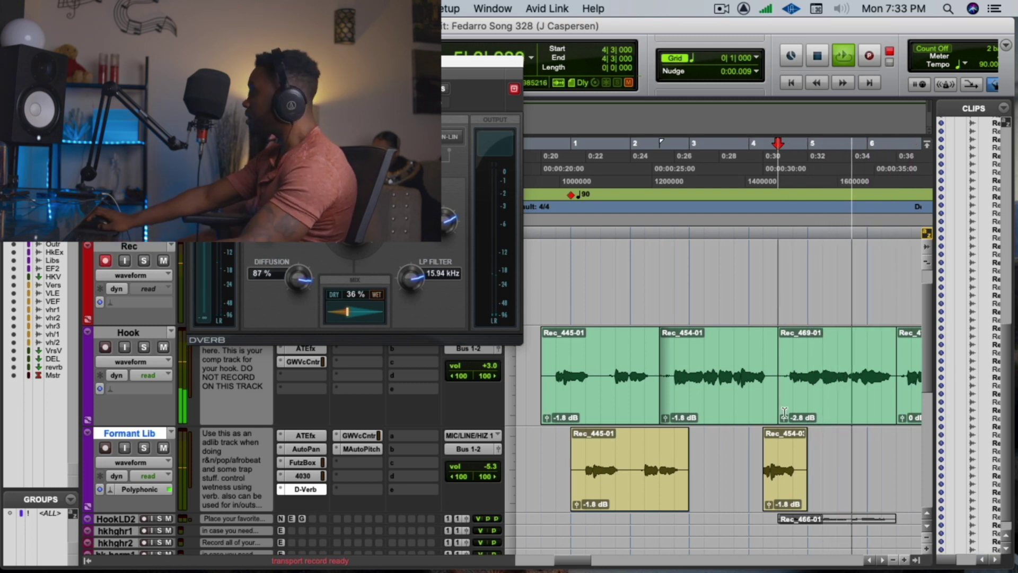
# - Delete the leftover audio after 9|1 on the Hook track and mute the Rec_476-01 clip
pyautogui.moveTo(579, 562); pyautogui.dragTo(606, 562)
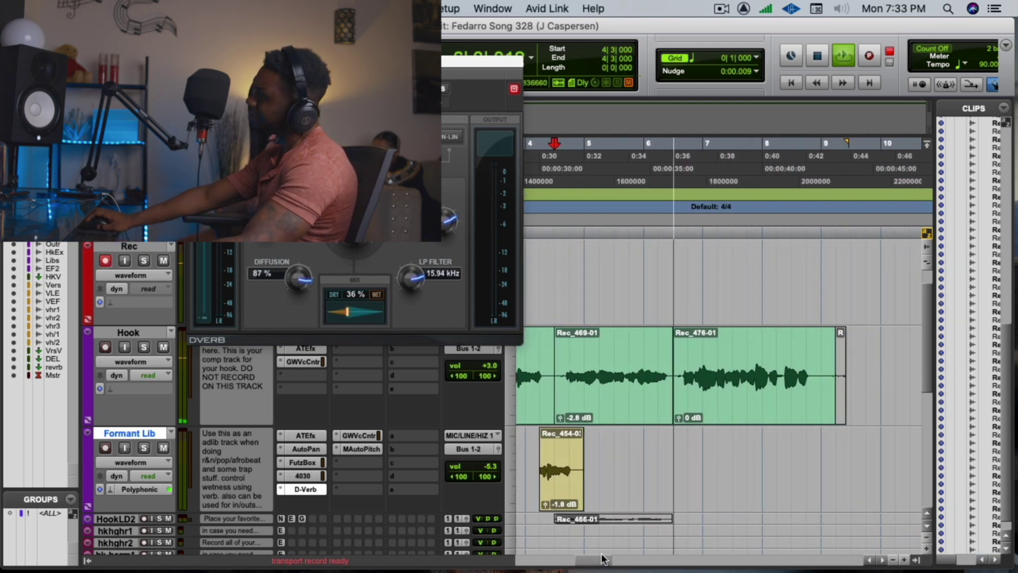
pyautogui.click(821, 391)
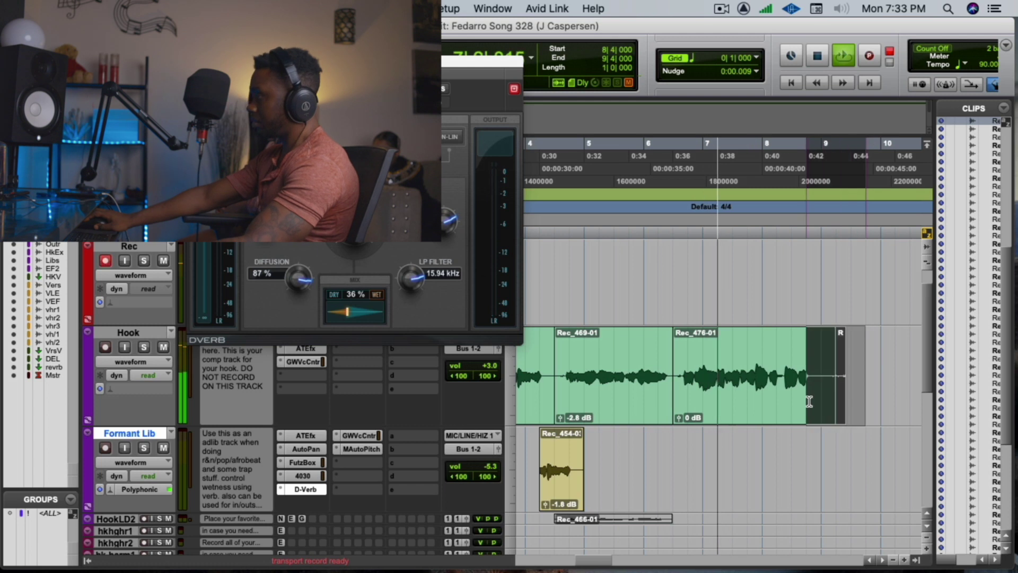
pyautogui.moveTo(867, 398); pyautogui.dragTo(818, 404)
pyautogui.press('Delete')
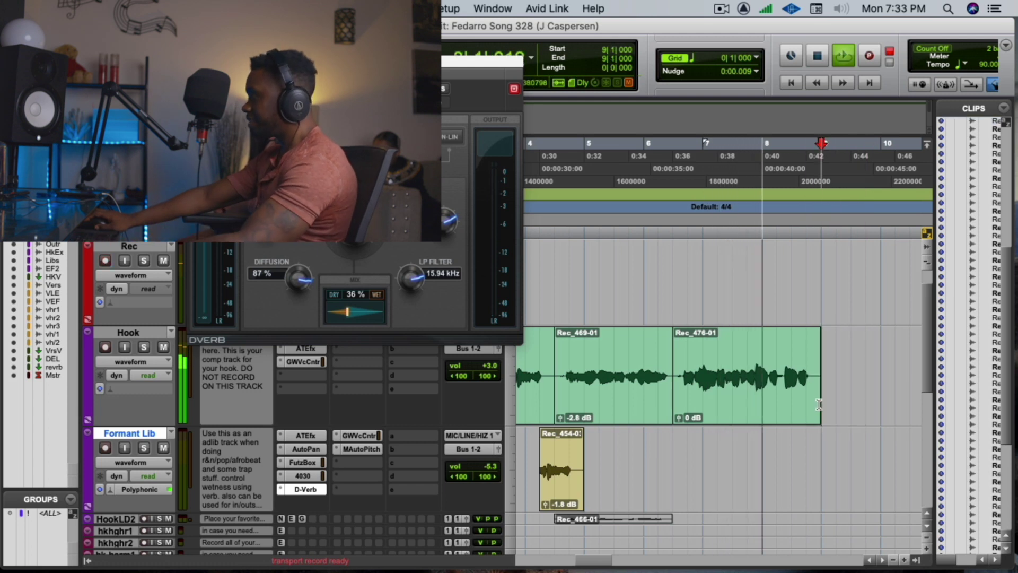
pyautogui.click(757, 390)
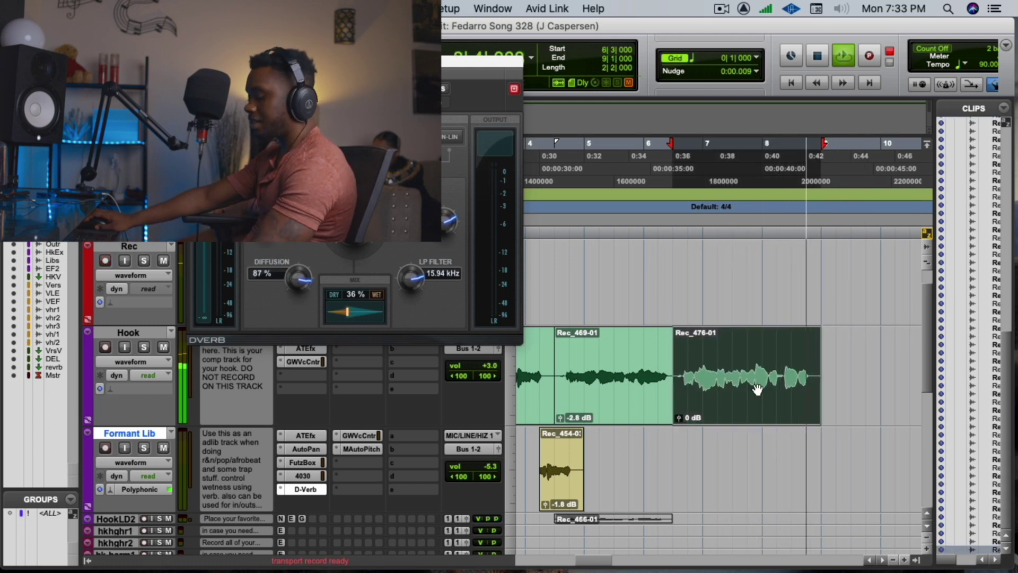
# - Play from 4|3, record a new take of the fourth line on the Rec track, and trim its start to 6|3
pyautogui.click(554, 158)
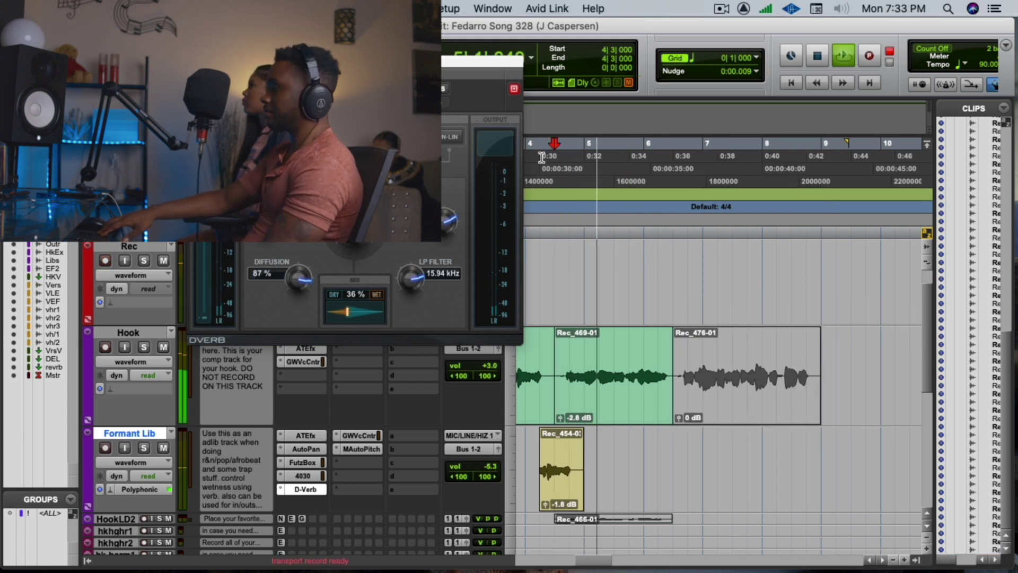
pyautogui.press('F12')
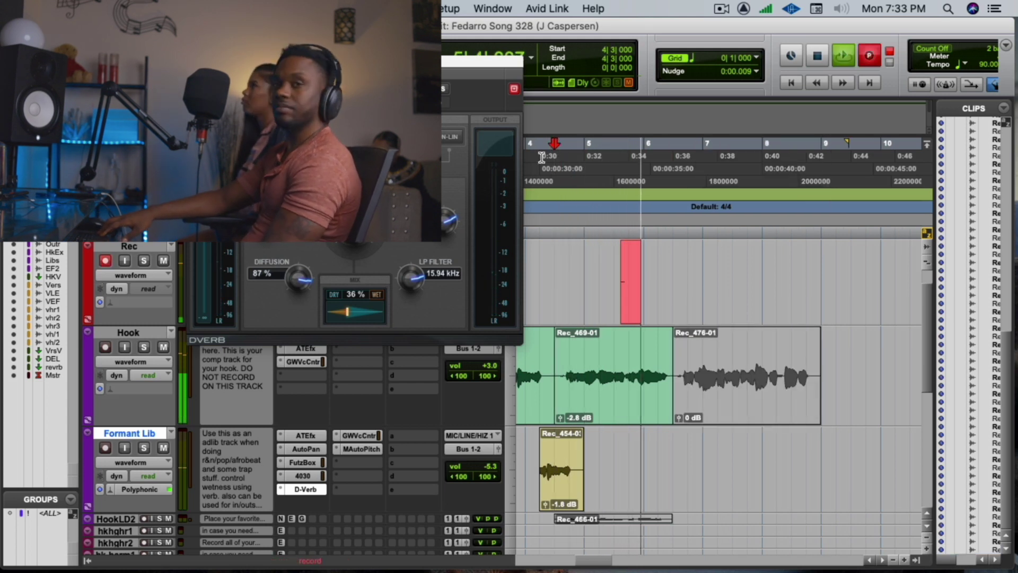
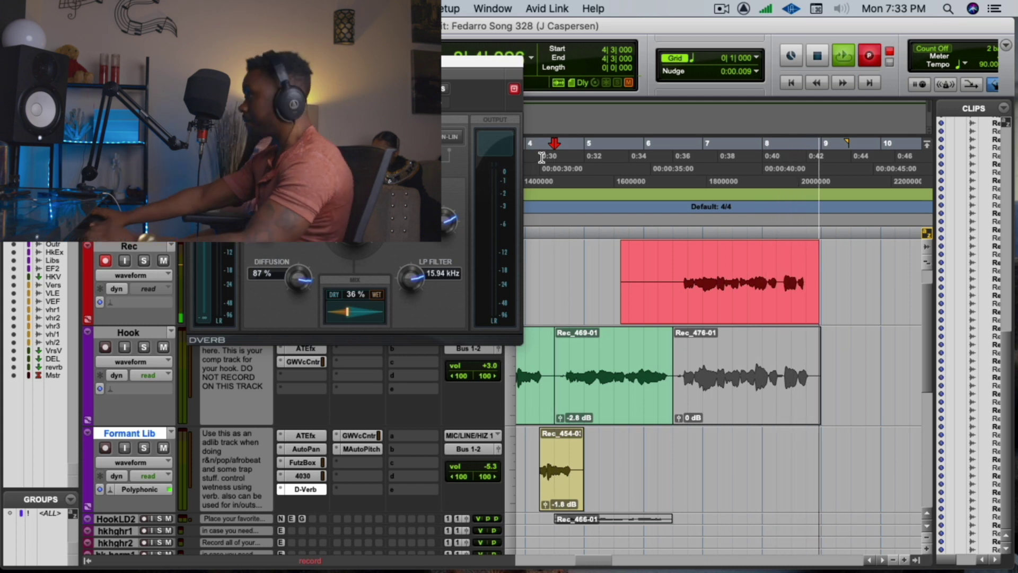
pyautogui.press('space')
pyautogui.press('space')
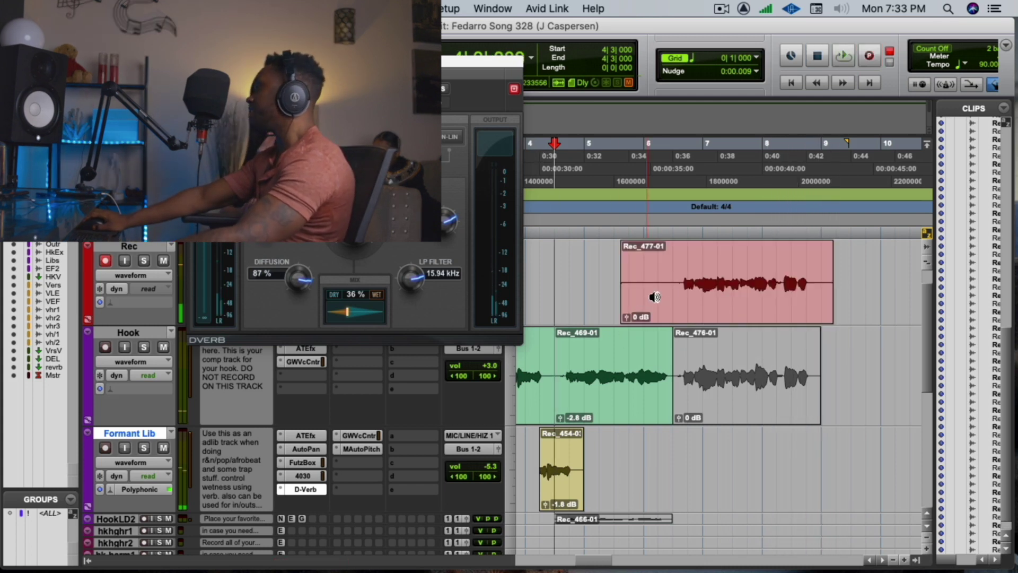
pyautogui.click(673, 290)
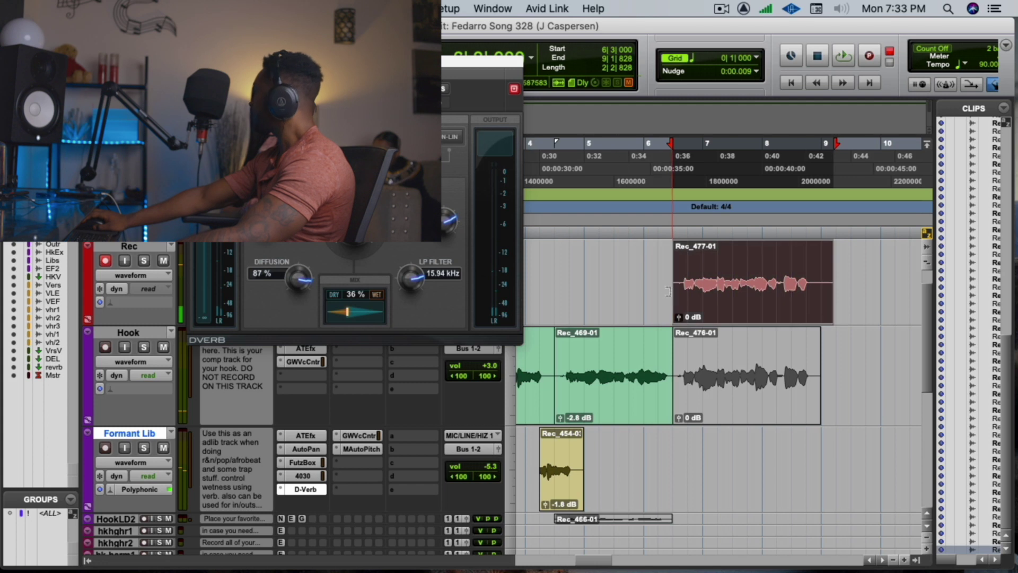
# - Record the fourth line again over the previous take on the Rec track, starting from 5|1 and stopping just after 9|1
pyautogui.click(598, 201)
pyautogui.press('super+space')
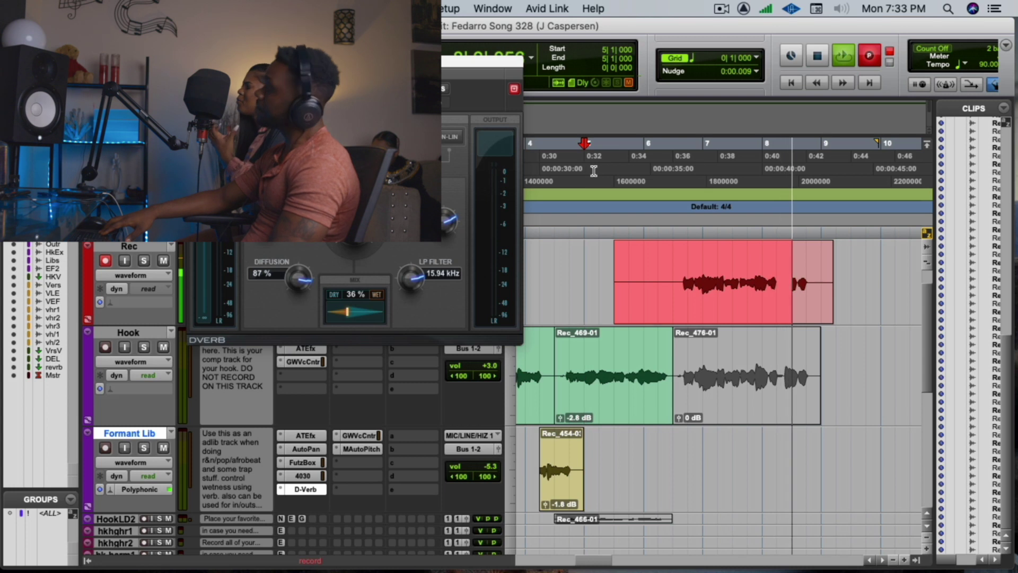
pyautogui.press('space')
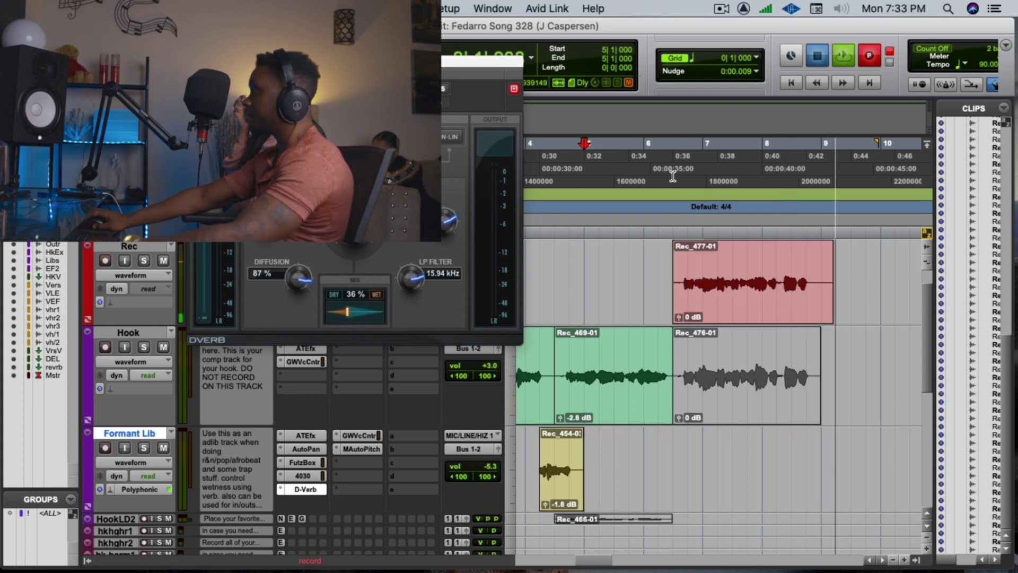
# - Delete the lead-in of Rec_478-01 before 6|3 on the Rec track and play back the take
pyautogui.click(674, 302)
pyautogui.moveTo(677, 291); pyautogui.dragTo(538, 278)
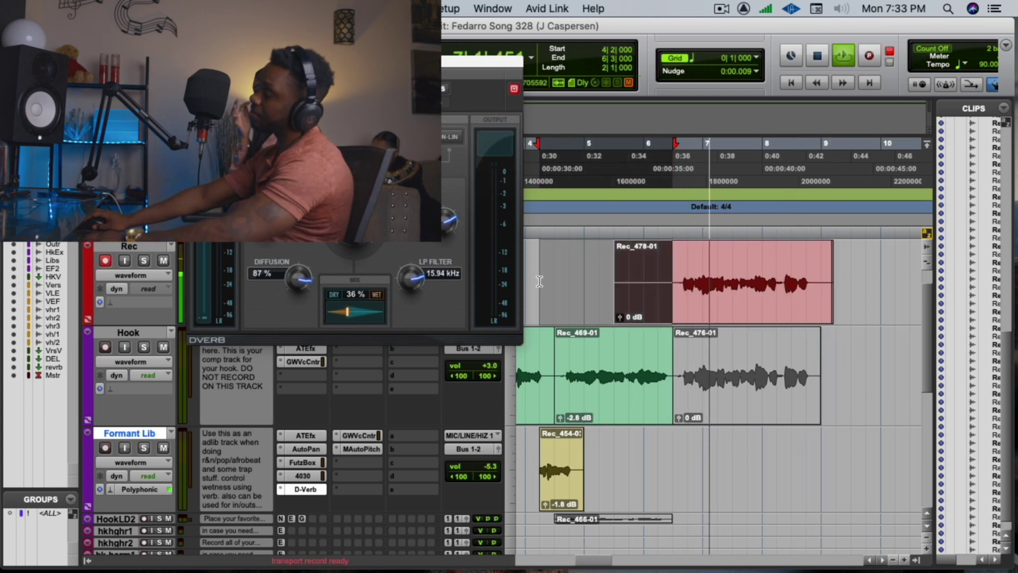
pyautogui.press('Delete')
pyautogui.click(538, 279)
pyautogui.doubleClick(692, 303)
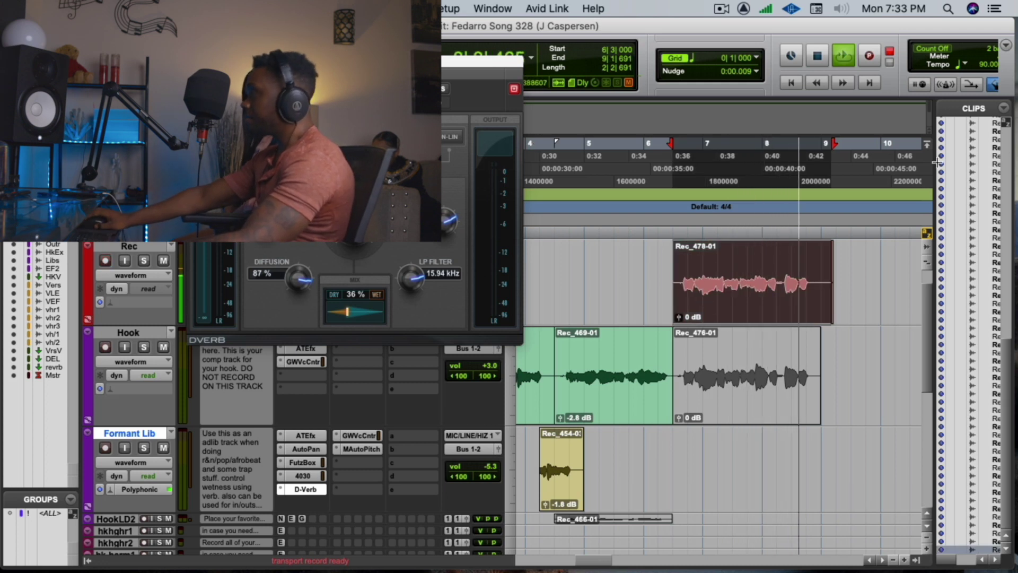
pyautogui.press('space')
# - Record another take of the fourth line over Rec_478-01 on the Rec track, starting from 5|3 and stopping at about 9|1
pyautogui.click(614, 164)
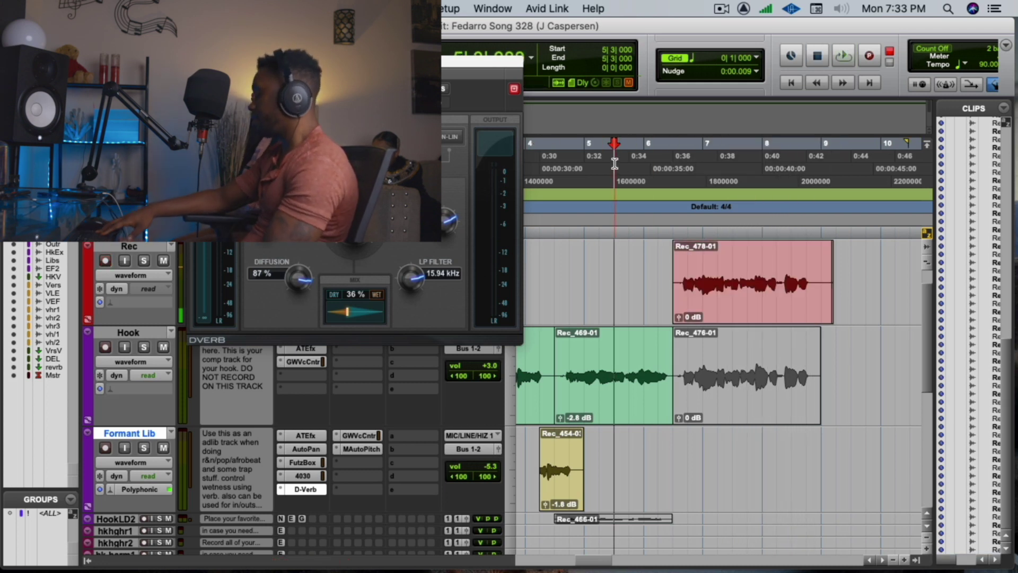
pyautogui.press('super+space')
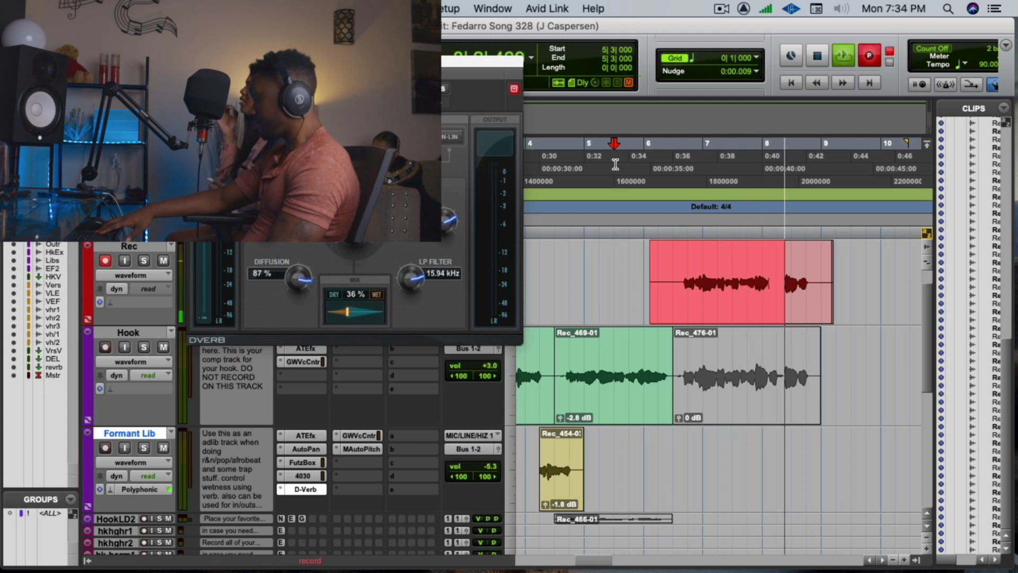
pyautogui.press('space')
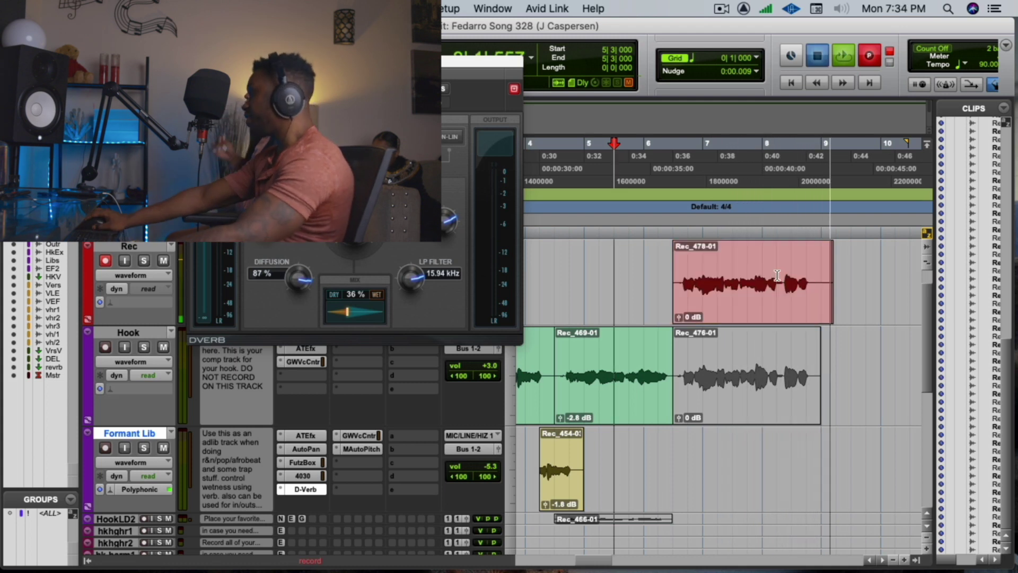
# - Trim the new fourth-line take to run from 6|3 to 8|2 and move it onto the Hook track over Rec_476-01
pyautogui.moveTo(779, 286); pyautogui.dragTo(783, 315)
pyautogui.press('Delete')
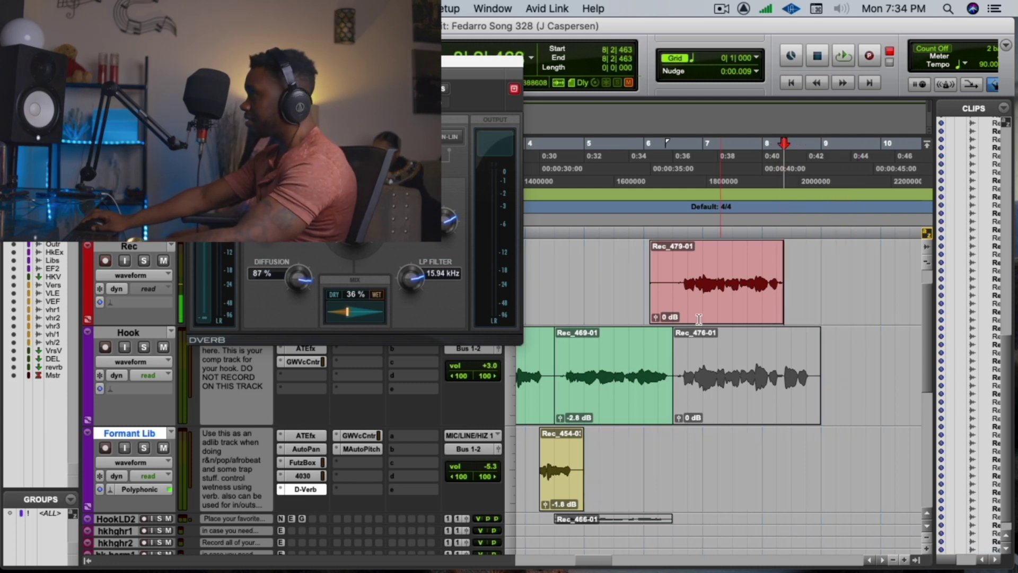
pyautogui.moveTo(675, 301); pyautogui.dragTo(596, 305)
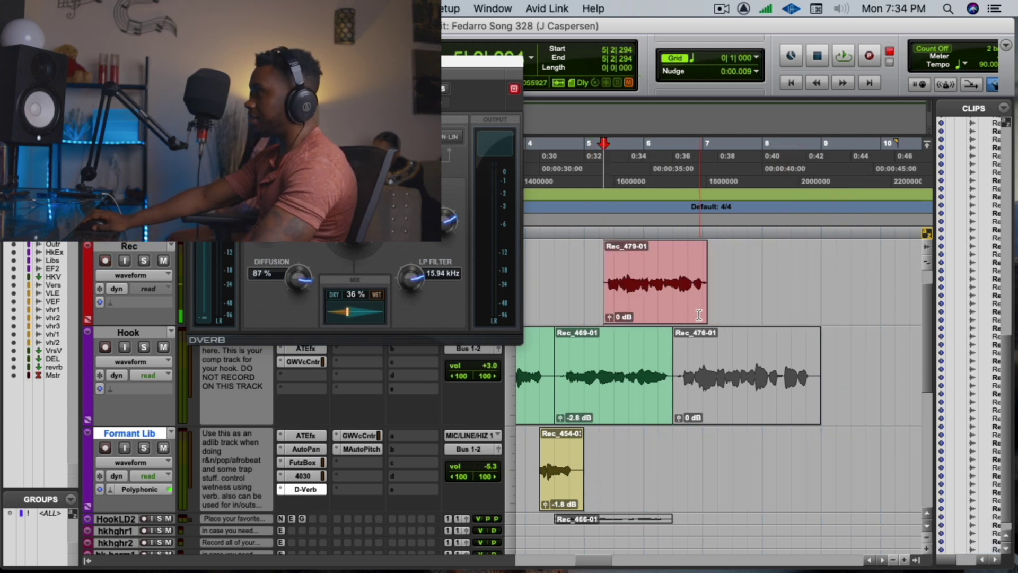
pyautogui.press('super+z')
pyautogui.moveTo(651, 292); pyautogui.dragTo(717, 354)
pyautogui.press('Delete')
pyautogui.press('space')
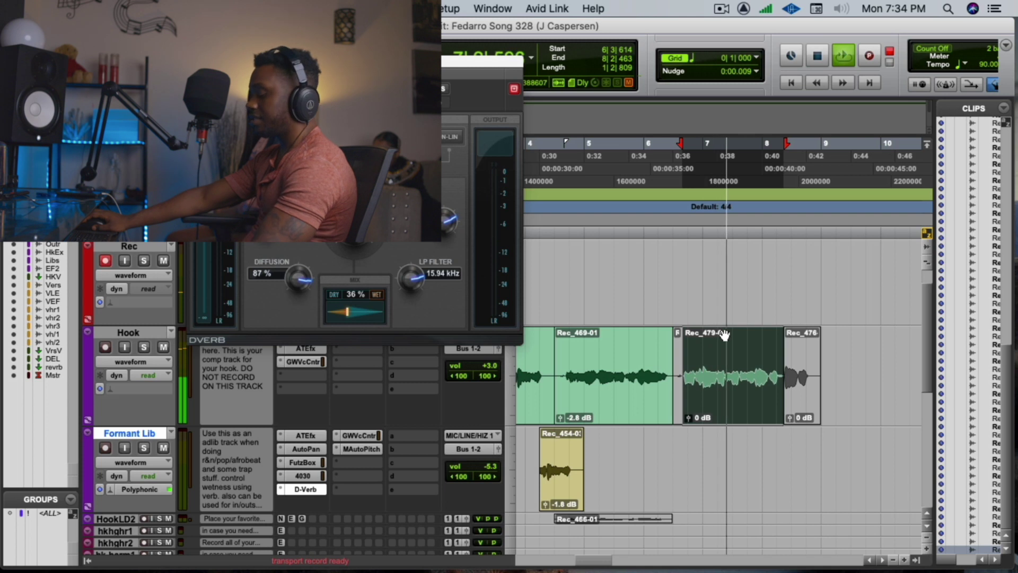
pyautogui.press('space')
# - Record the fourth line again on the Rec track, rolling from 5|1 and stopping just after 9|1, and play it back from 6|3
pyautogui.click(594, 157)
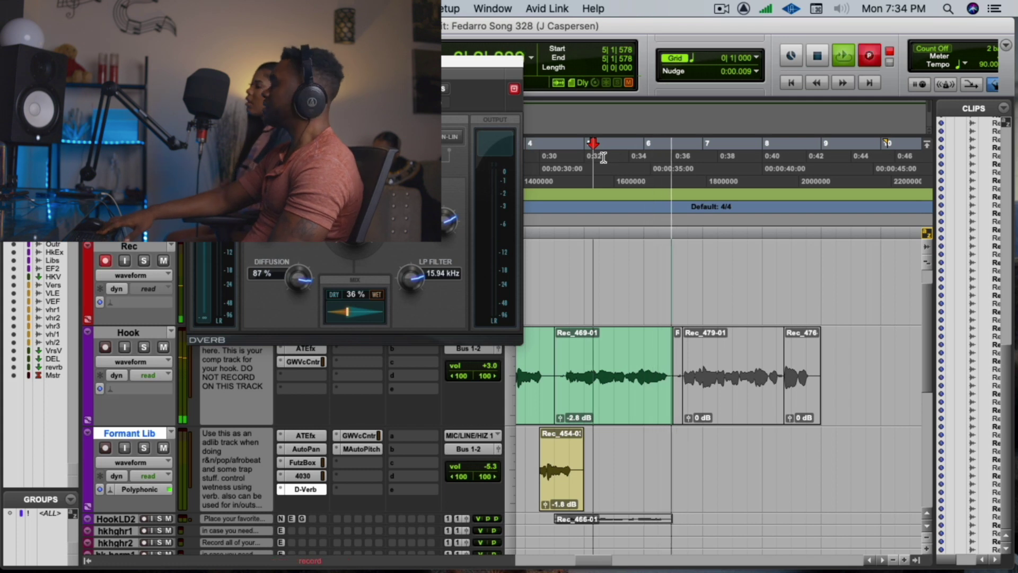
pyautogui.press('super+space')
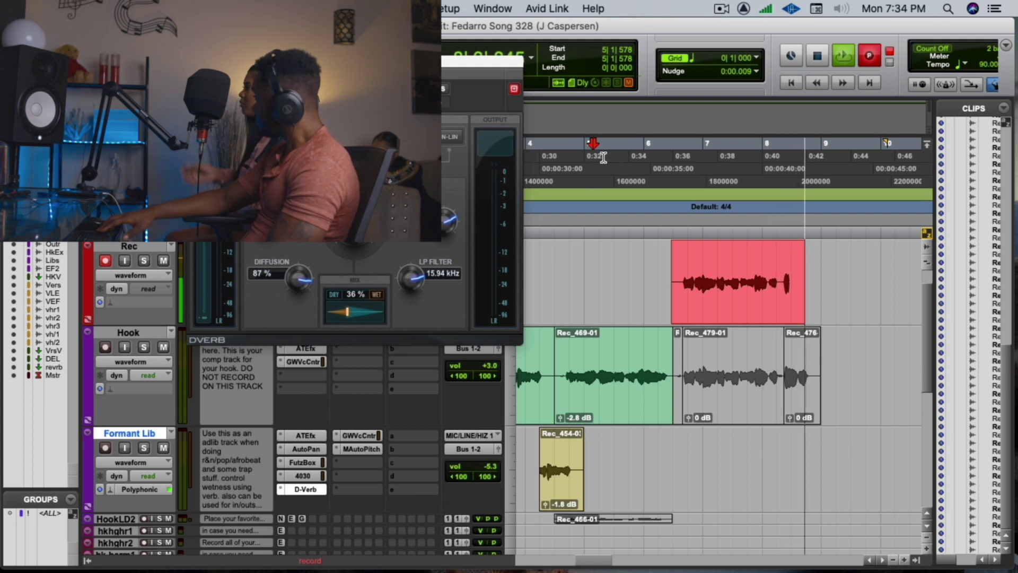
pyautogui.press('space')
pyautogui.click(692, 175)
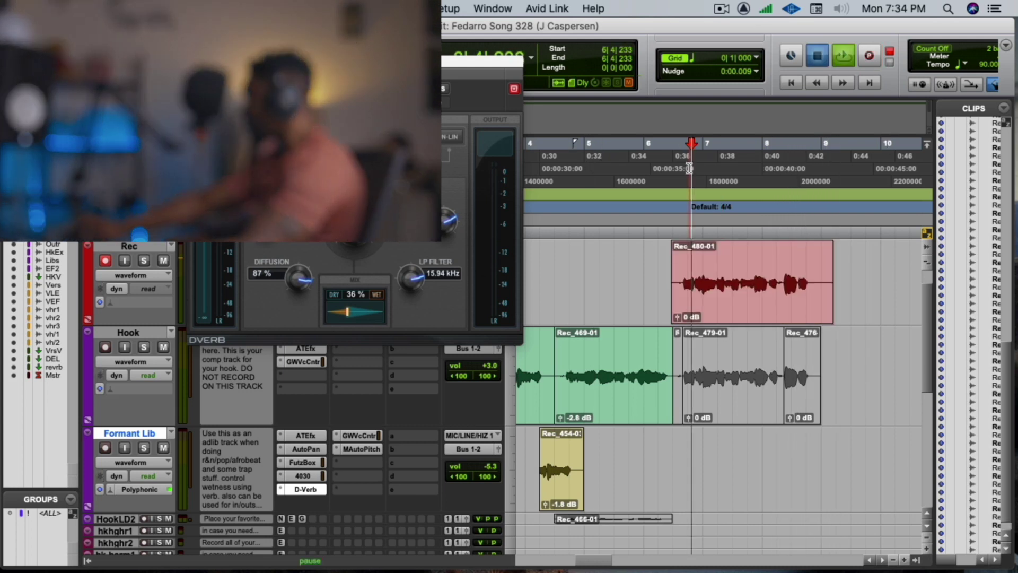
pyautogui.click(678, 175)
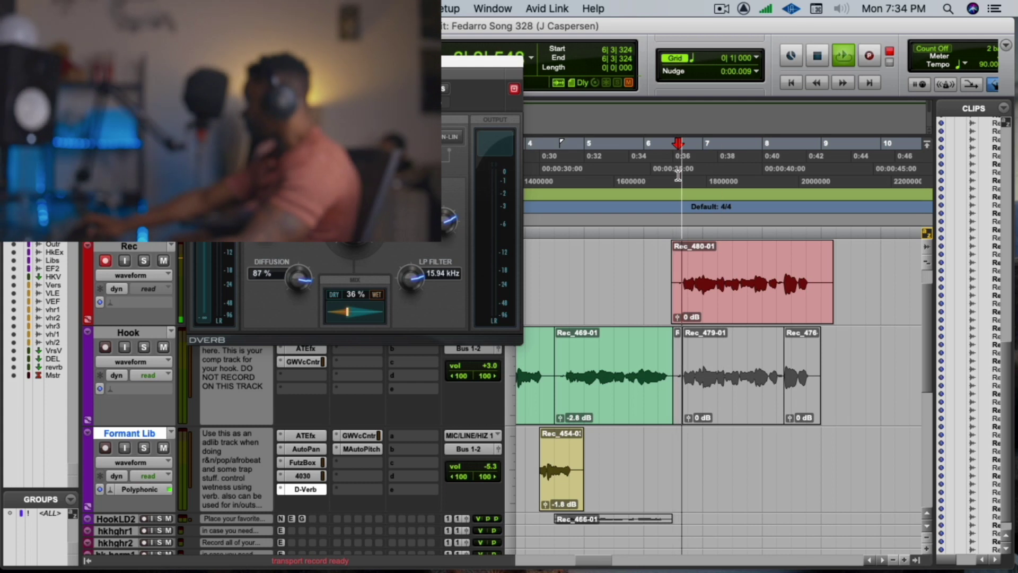
pyautogui.press('space')
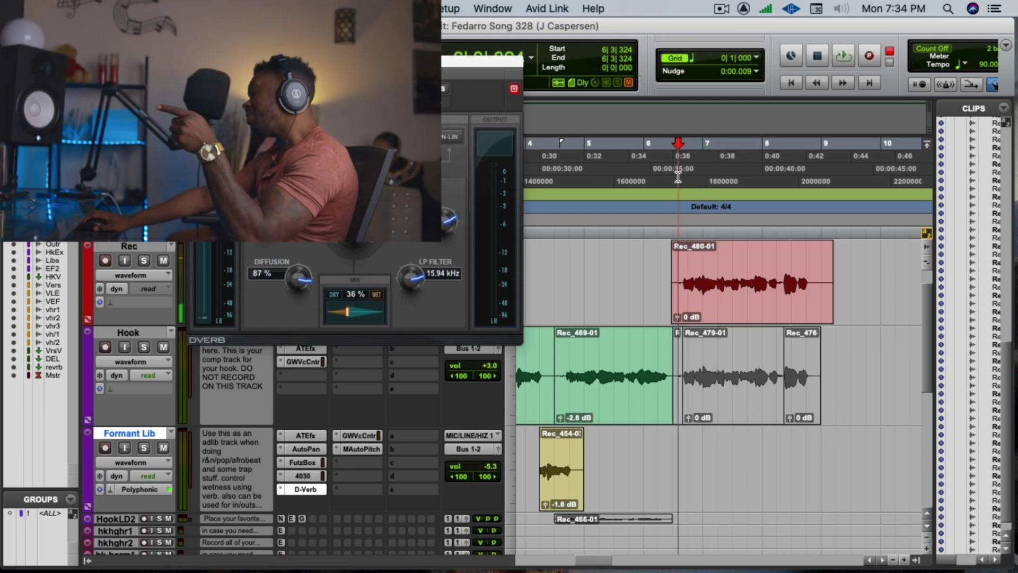
# - Record two more takes of the fourth line over Rec_480-01, each rolling from 5|1 and punching in at about 6|2
pyautogui.click(597, 183)
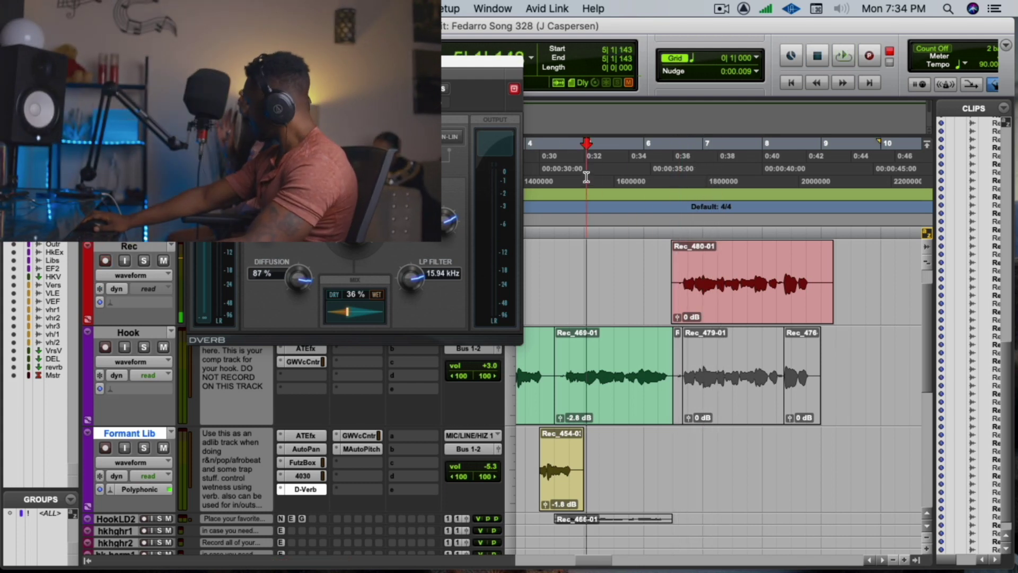
pyautogui.press('space')
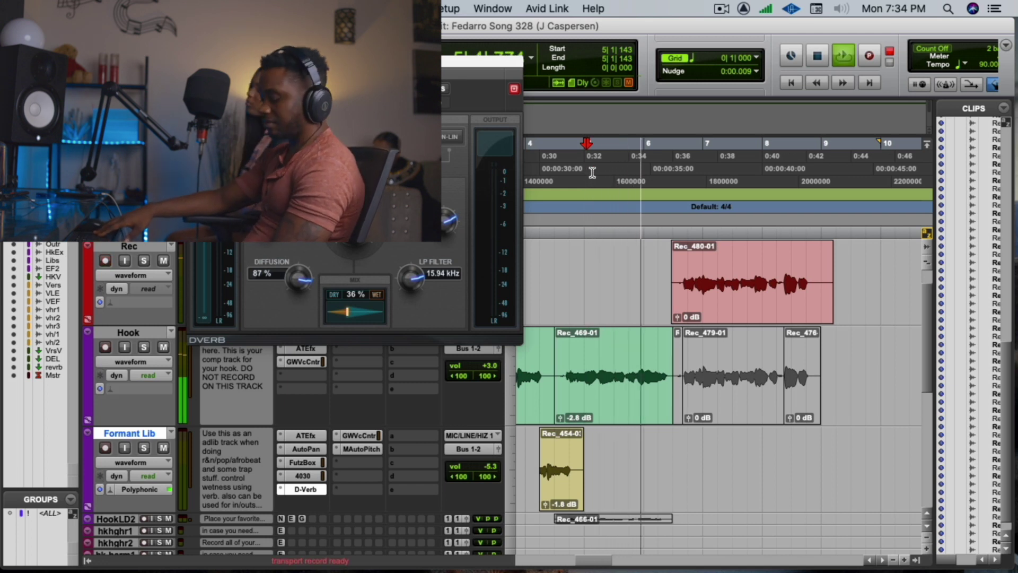
pyautogui.press('F12')
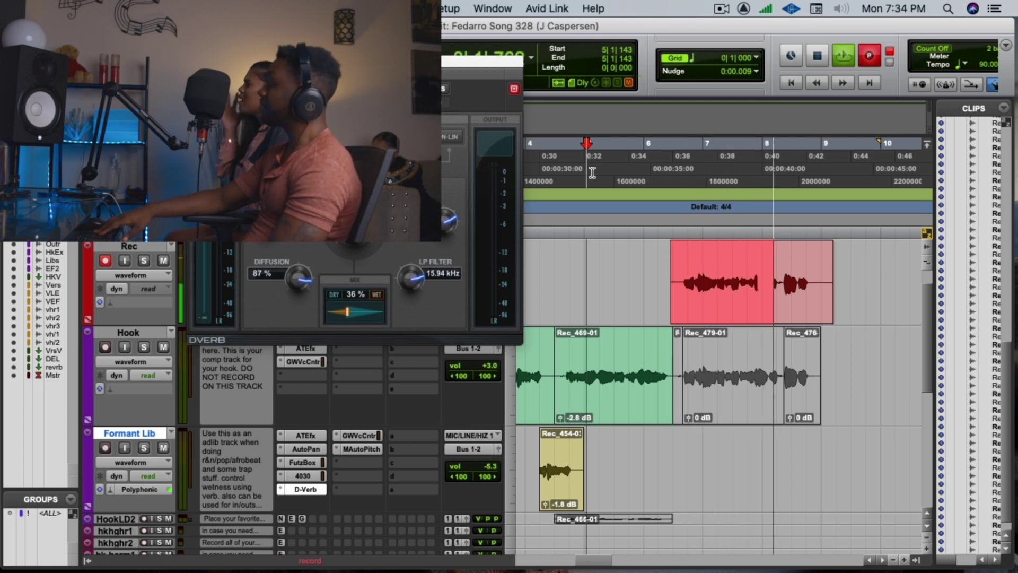
pyautogui.press('space')
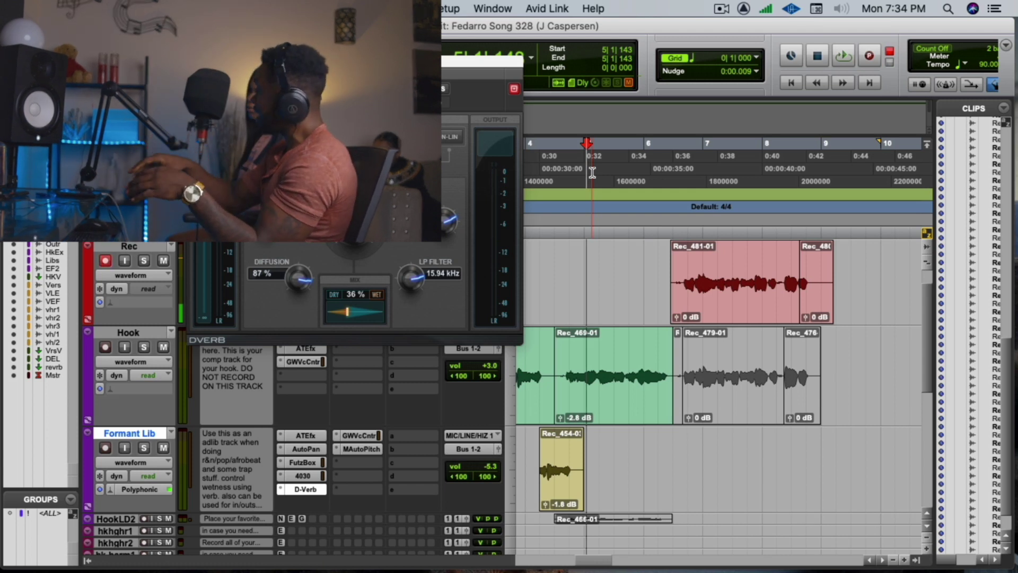
pyautogui.press('space')
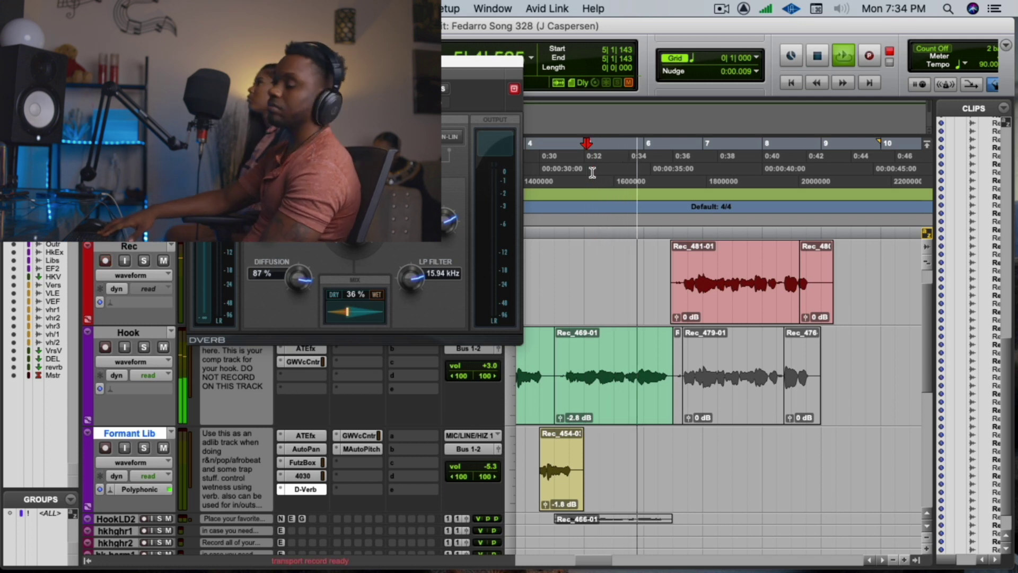
pyautogui.press('F12')
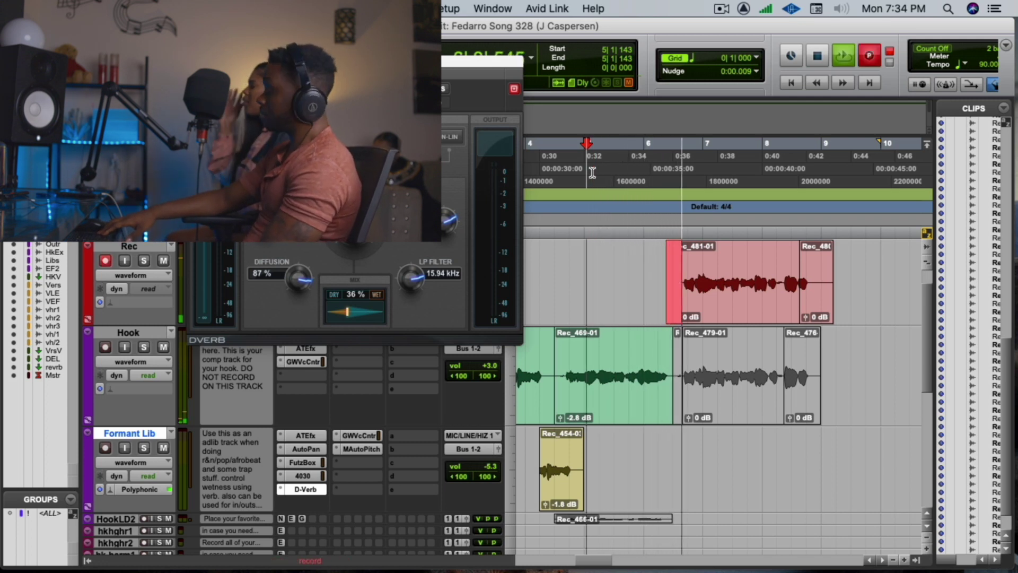
pyautogui.press('space')
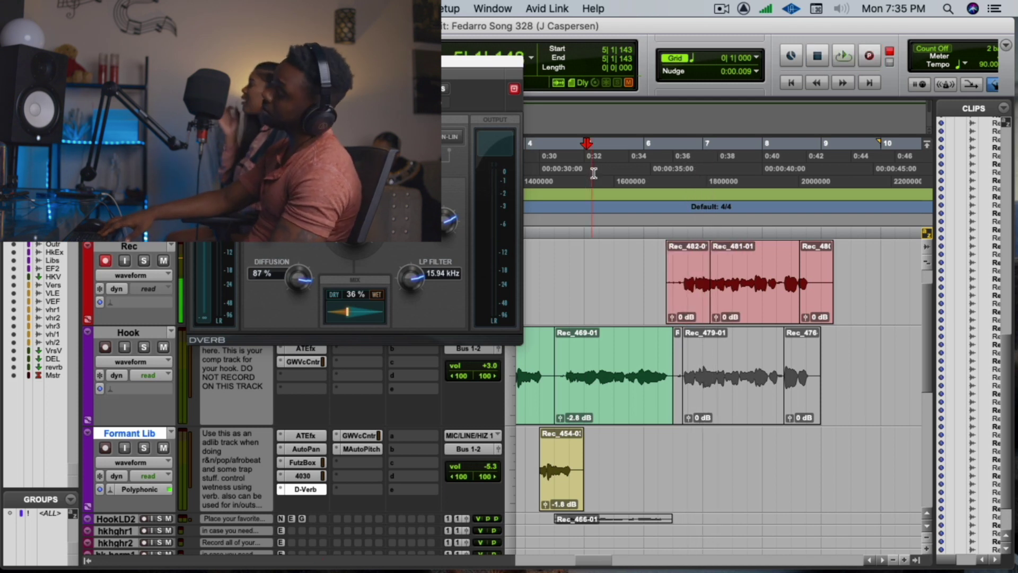
# - Record three further passes of the fourth line from 5|1 on the Rec track, punching in at about 5|2, 6|1 and 6|2
pyautogui.press('space')
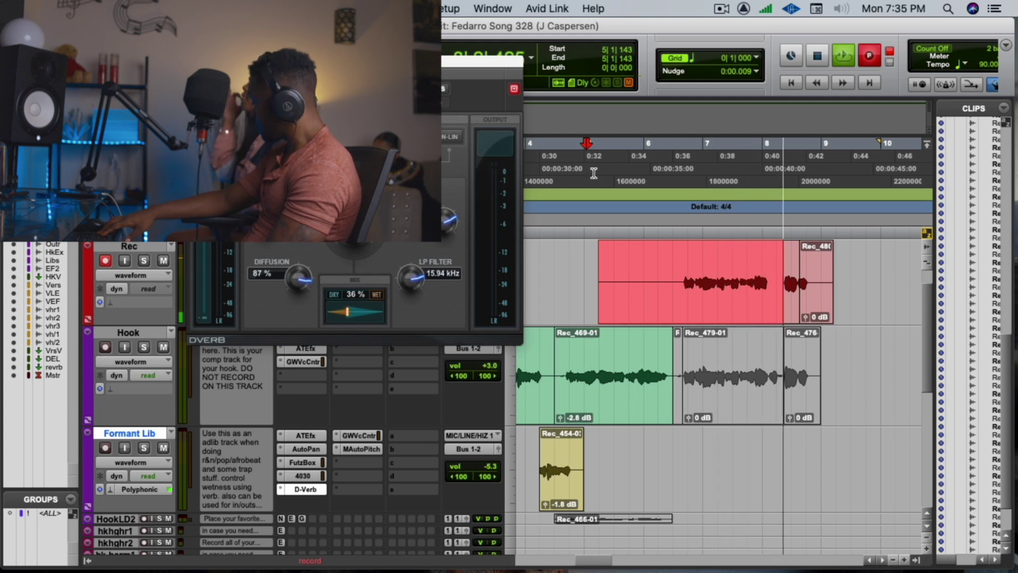
pyautogui.press('space')
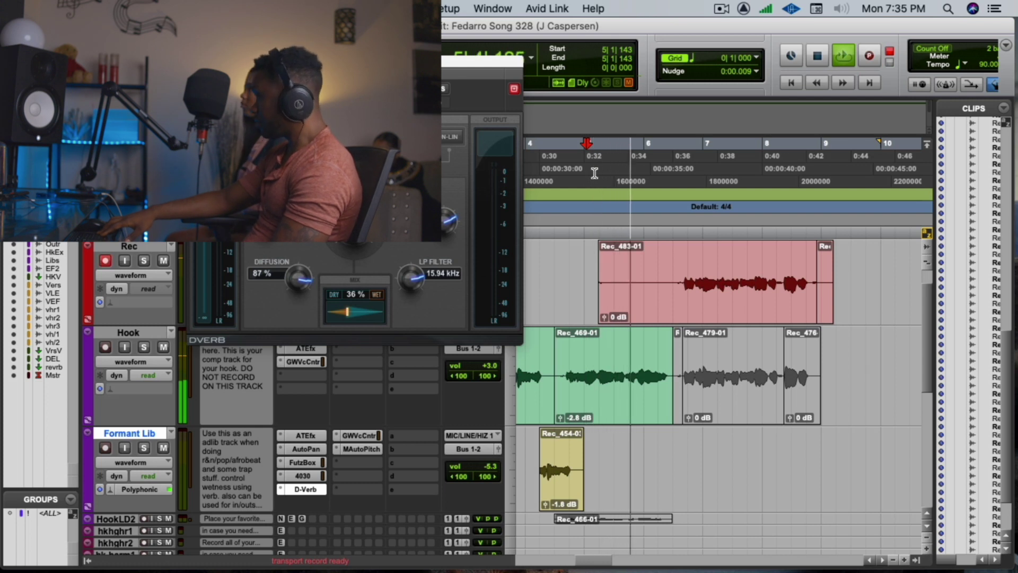
pyautogui.press('super+space')
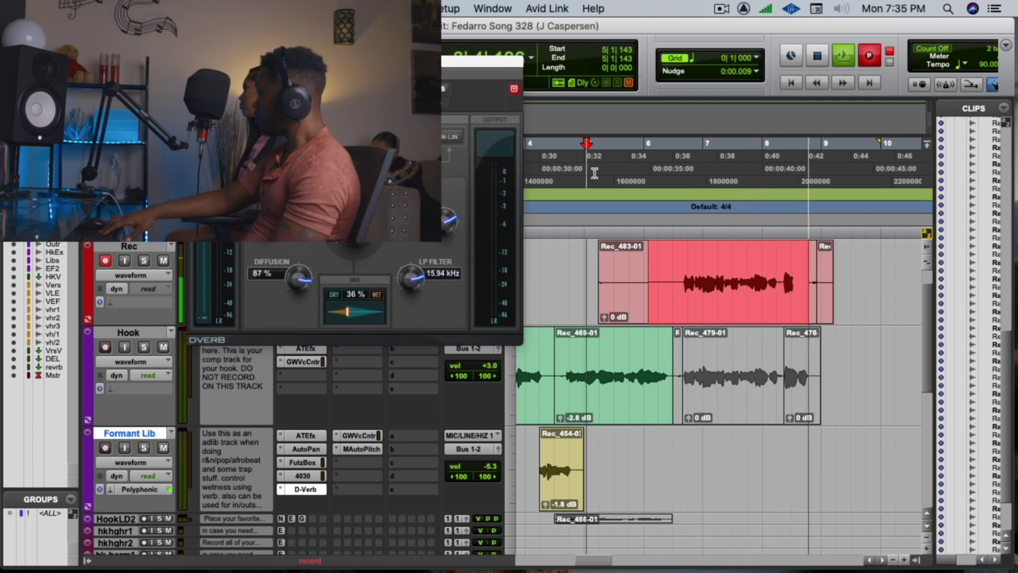
pyautogui.press('space')
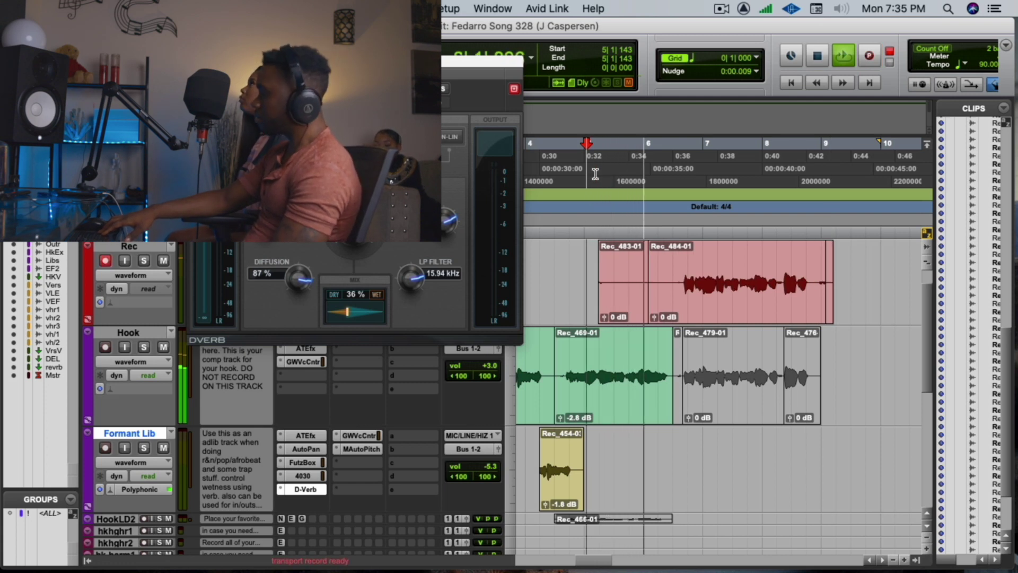
pyautogui.press('super+space')
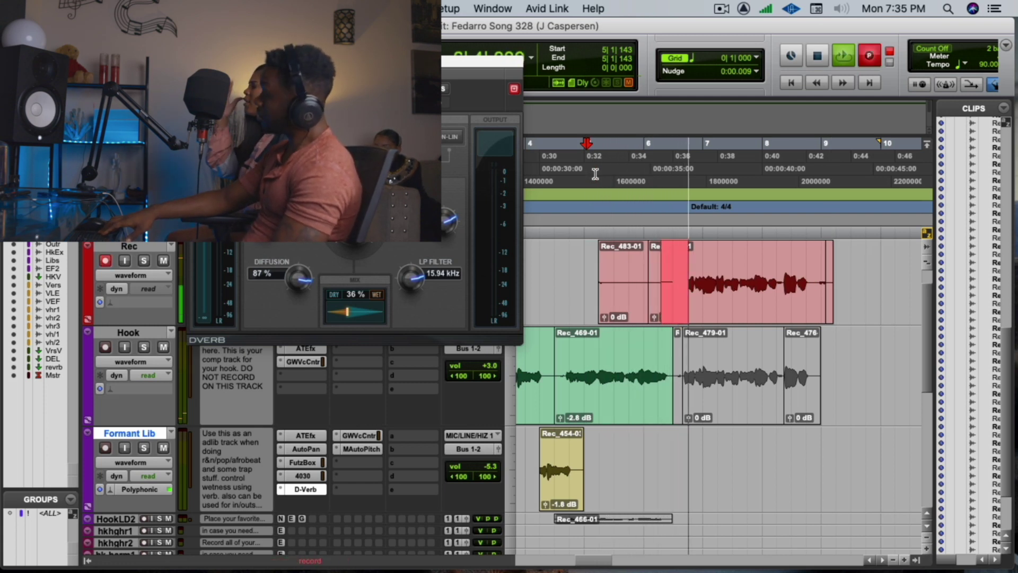
pyautogui.press('space')
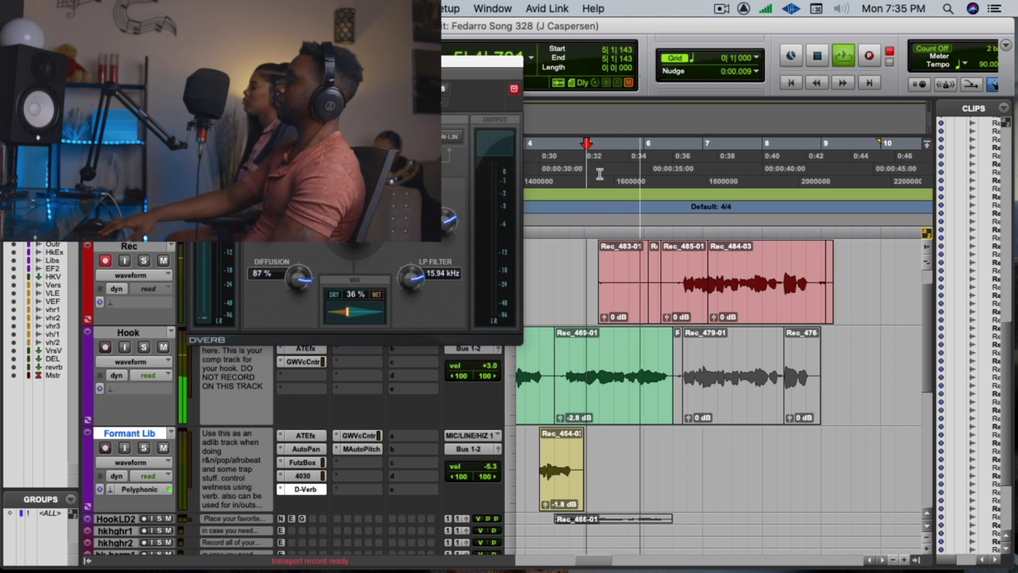
# - Record the fourth line from about 6|3 on the Rec track, and delete the audio after 8|2 and between 5|4 and 6|3
pyautogui.press('super+shift+space')
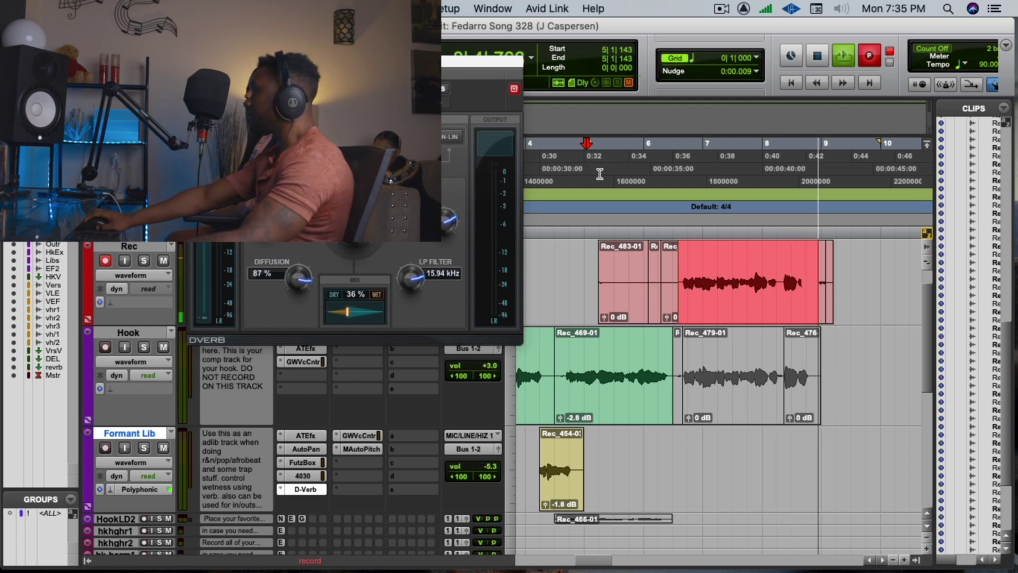
pyautogui.press('space')
pyautogui.moveTo(781, 318); pyautogui.dragTo(881, 318)
pyautogui.press('Delete')
pyautogui.moveTo(678, 302); pyautogui.dragTo(630, 302)
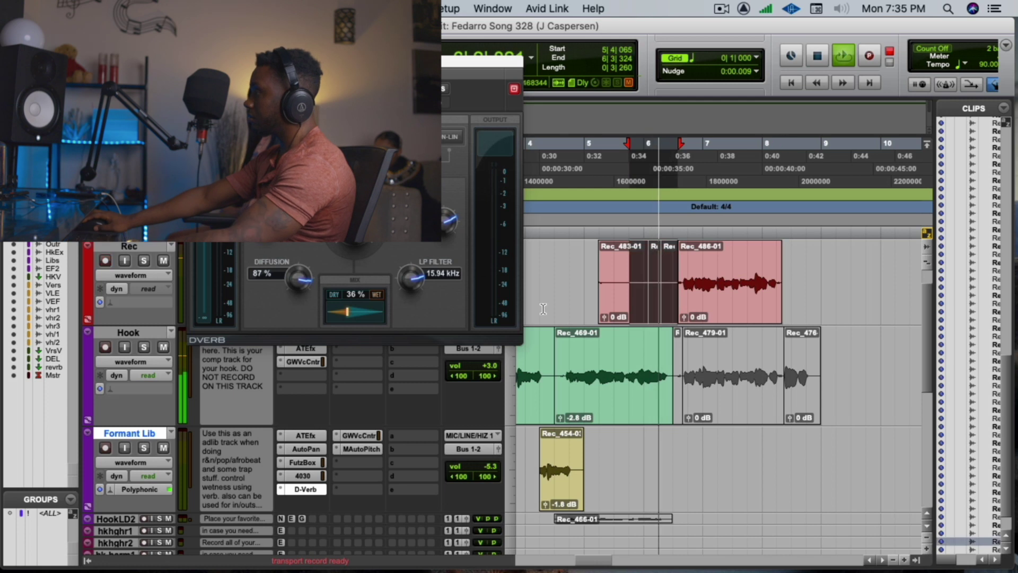
pyautogui.press('Delete')
# - Move Rec_486-01 onto the Hook track at 6|3 over Rec_479-01 and set its clip gain to -0.9 dB
pyautogui.moveTo(708, 292); pyautogui.dragTo(708, 380)
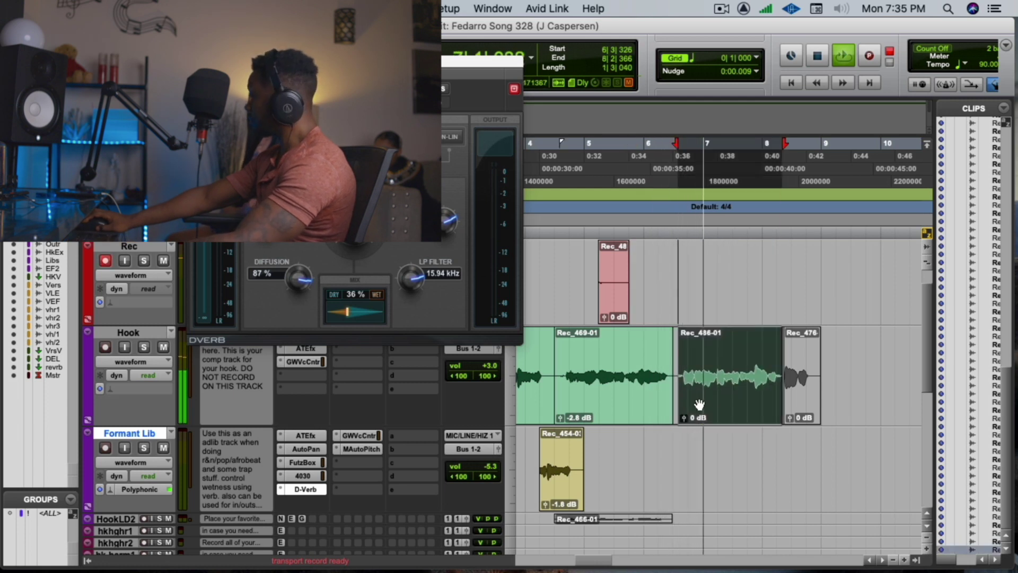
pyautogui.moveTo(686, 415); pyautogui.dragTo(686, 417)
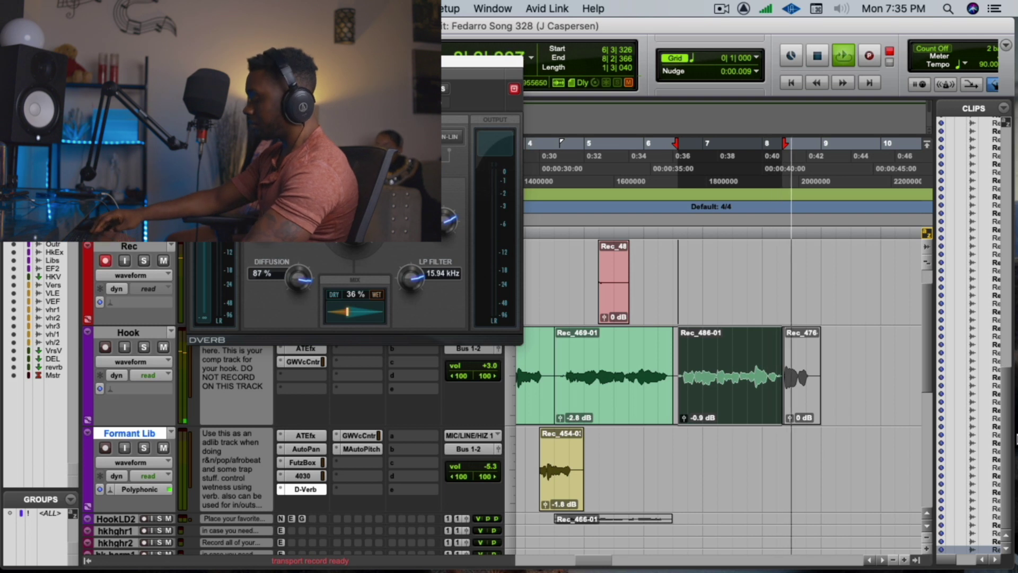
pyautogui.press('space')
# - Play back the fourth line on the Hook track from 6|4
pyautogui.click(716, 181)
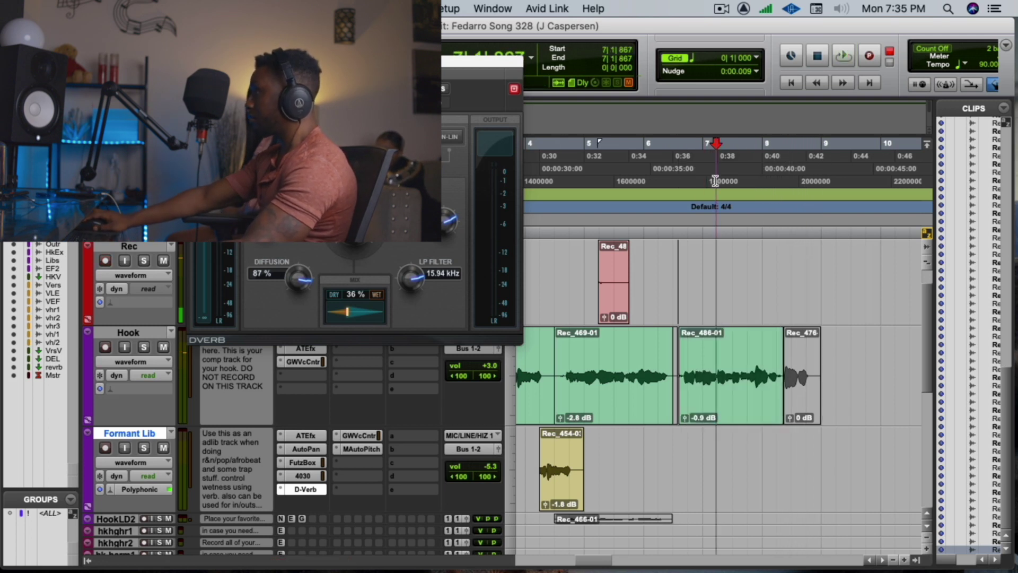
pyautogui.click(696, 155)
pyautogui.press('space')
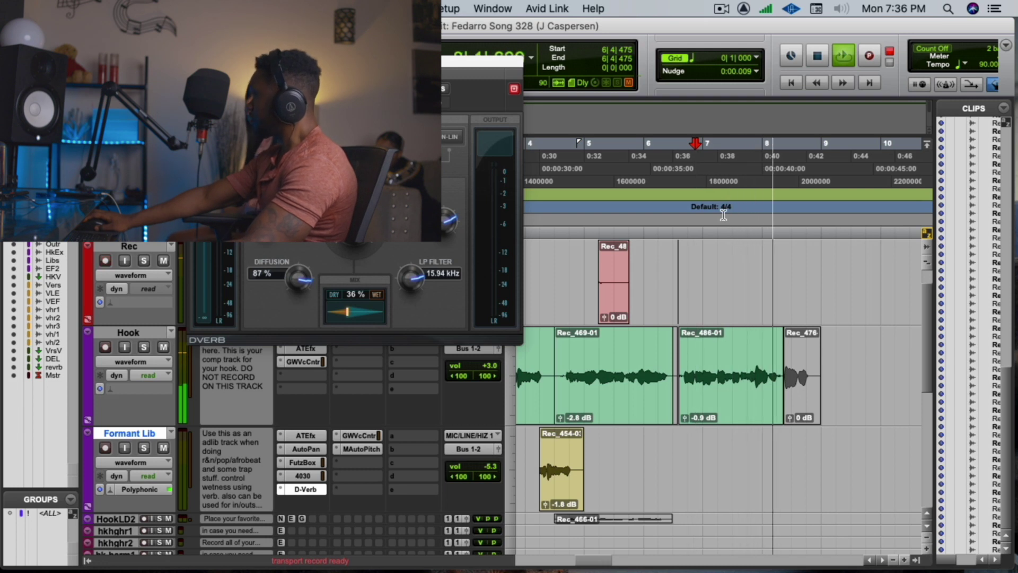
pyautogui.press('space')
# - Play from 7|2 and try to record the end of the fourth line on the Rec track, punching in just after 8|1
pyautogui.click(737, 180)
pyautogui.click(718, 181)
pyautogui.press('space')
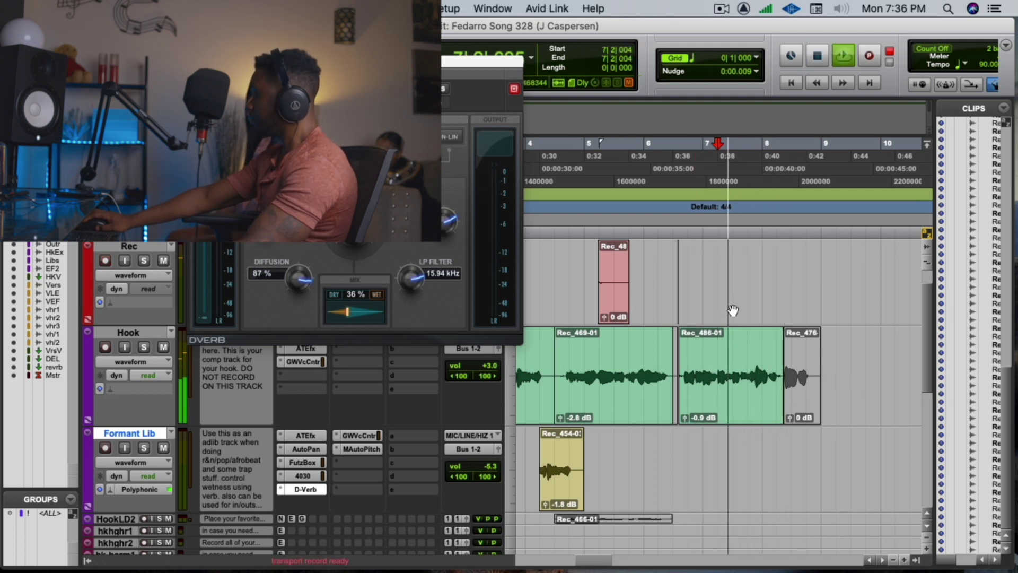
pyautogui.press('super+space')
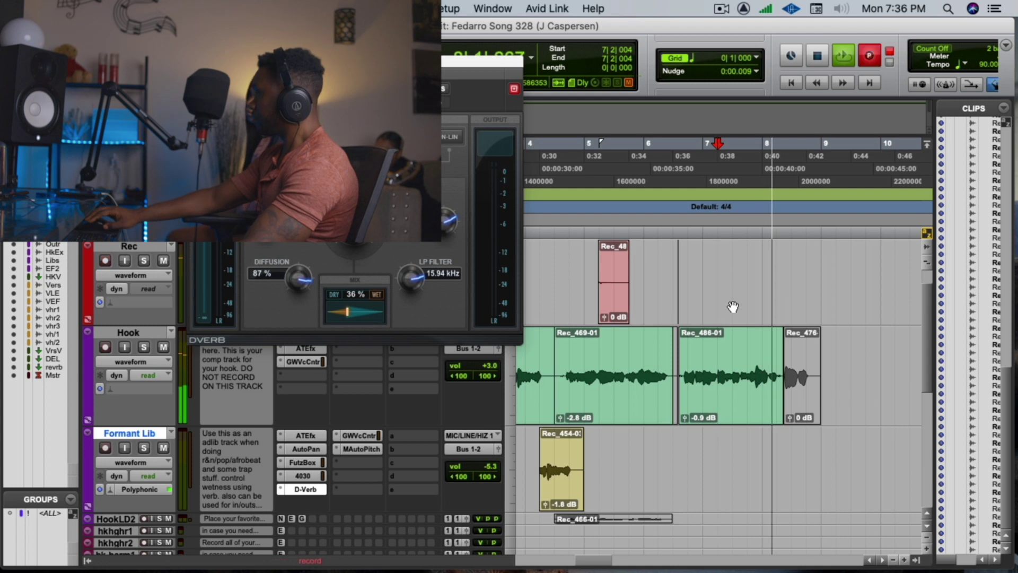
pyautogui.press('space')
# - Record the end of the fourth line on the Rec track, rolling from 7|2, punching in at 7|4 and stopping just after 9|1
pyautogui.click(731, 181)
pyautogui.press('super+space')
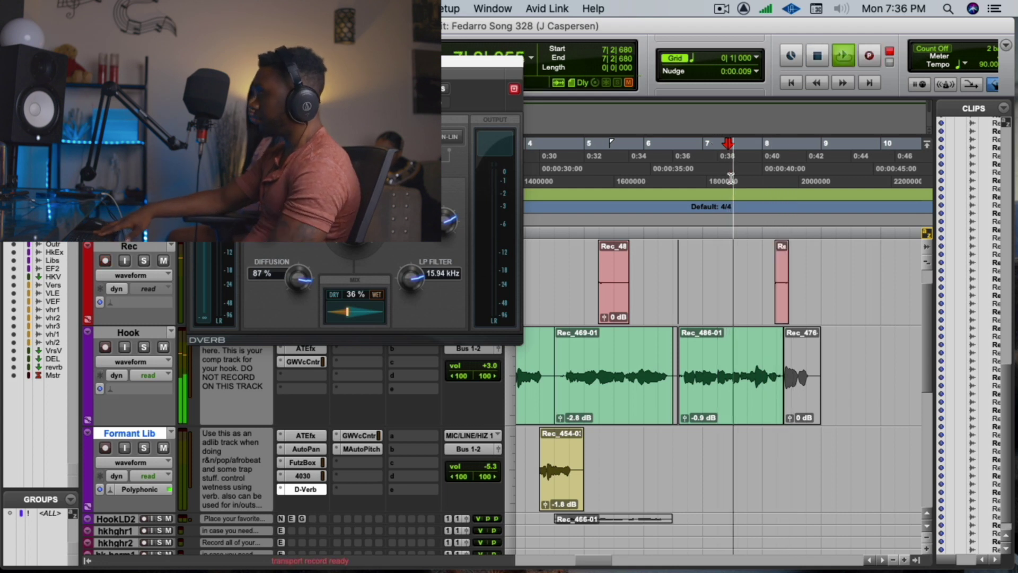
pyautogui.press('super+space')
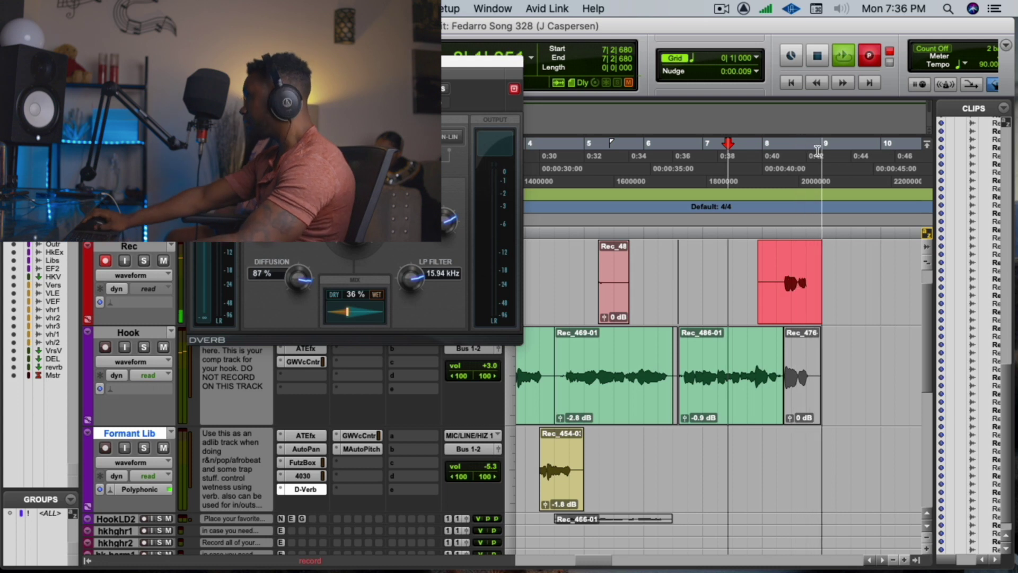
pyautogui.press('space')
pyautogui.press('super+space')
# - Trim the start of Rec_488-01 to 8|2, move it onto the Hook track after Rec_486-01, and adjust its clip gain
pyautogui.click(784, 290)
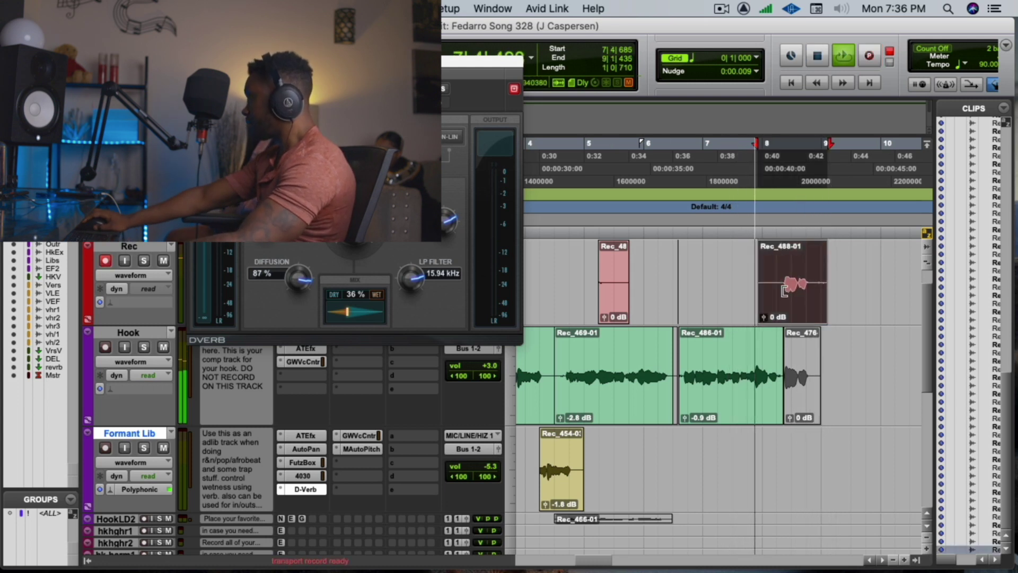
pyautogui.moveTo(795, 289); pyautogui.dragTo(800, 371)
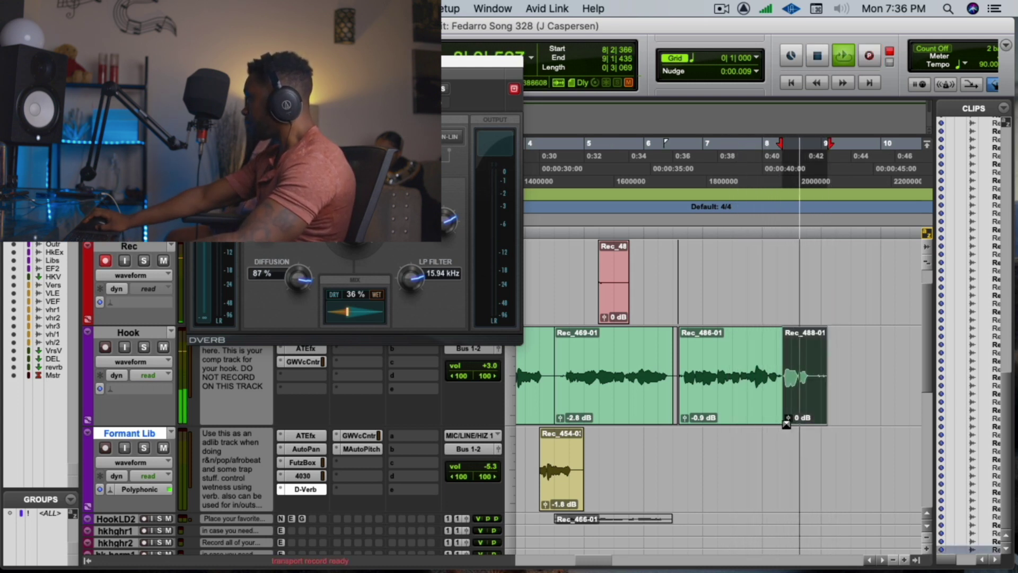
pyautogui.moveTo(788, 418); pyautogui.dragTo(787, 419)
# - Play back the whole comped hook from 0|4
pyautogui.press('r')
pyautogui.press('r')
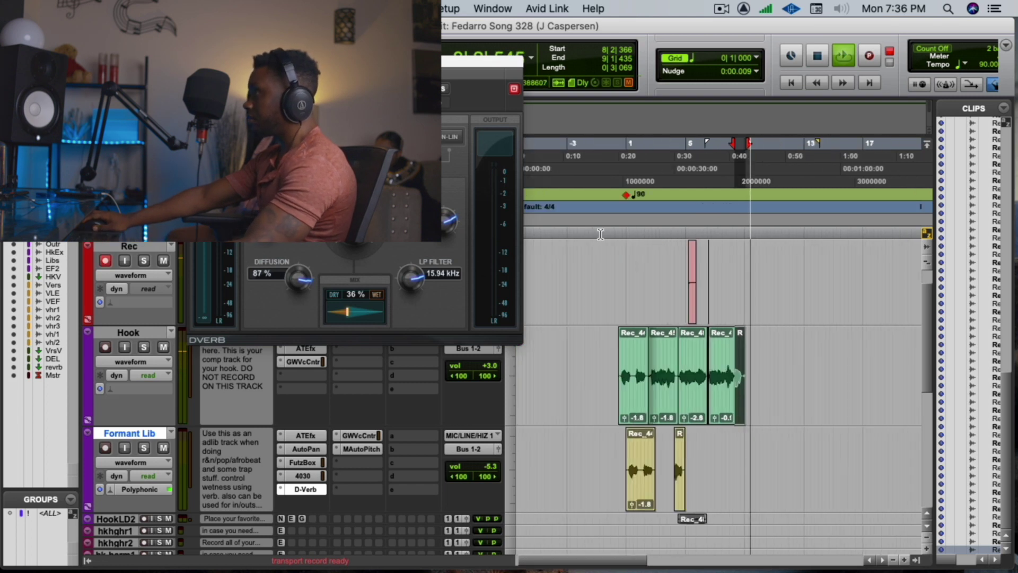
pyautogui.click(622, 171)
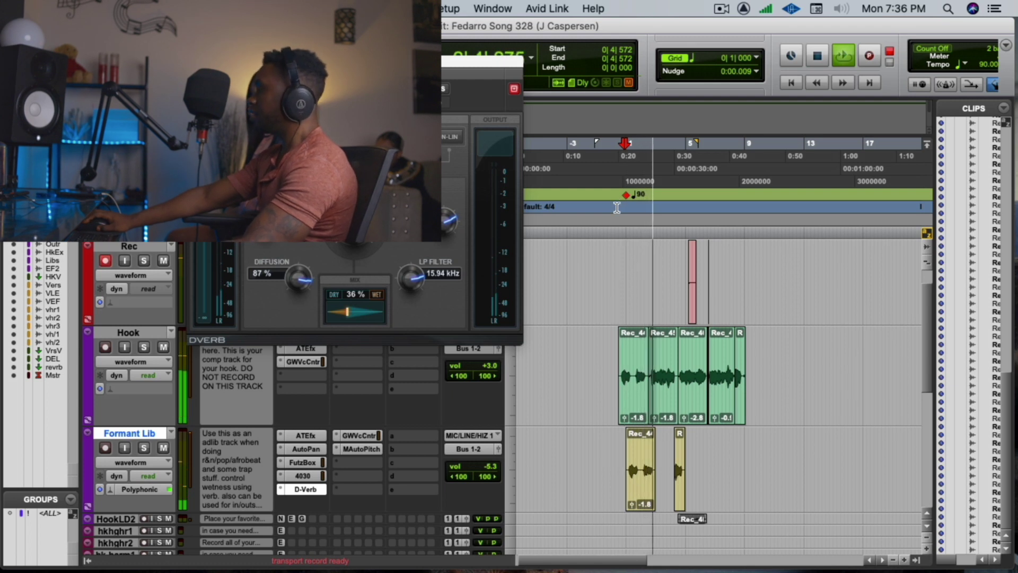
# - Stop playback, mute both existing clips on the Formant Lib track, and delete the leftover clip on the Rec track
pyautogui.press('space')
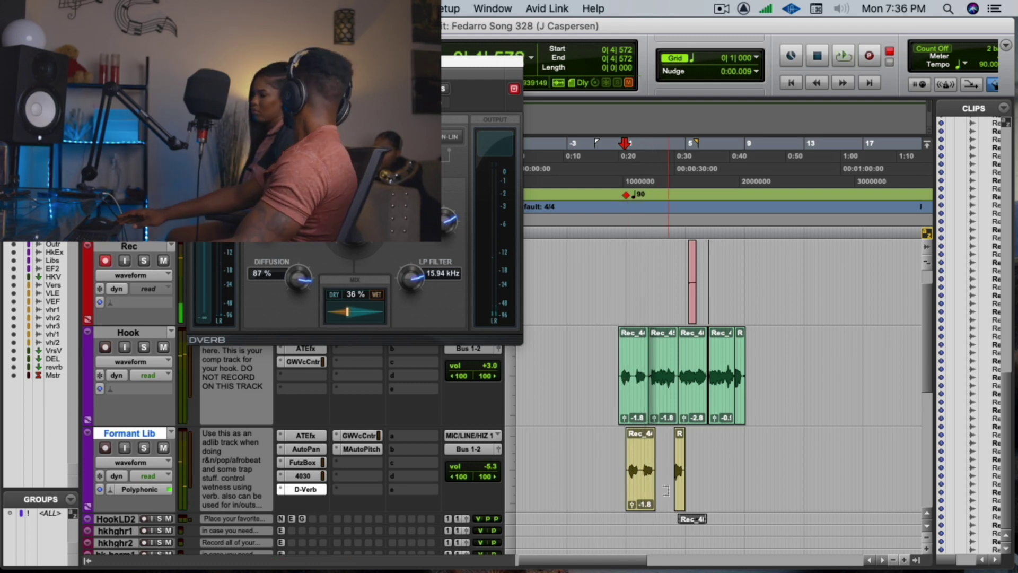
pyautogui.doubleClick(636, 456)
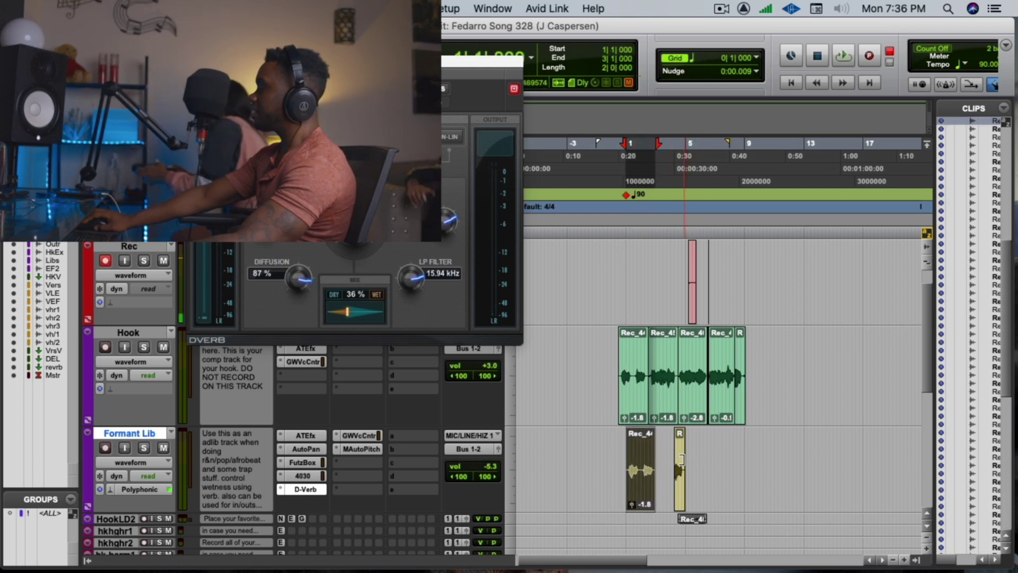
pyautogui.keyDown('shift'); pyautogui.click(680, 469); pyautogui.keyUp('shift')
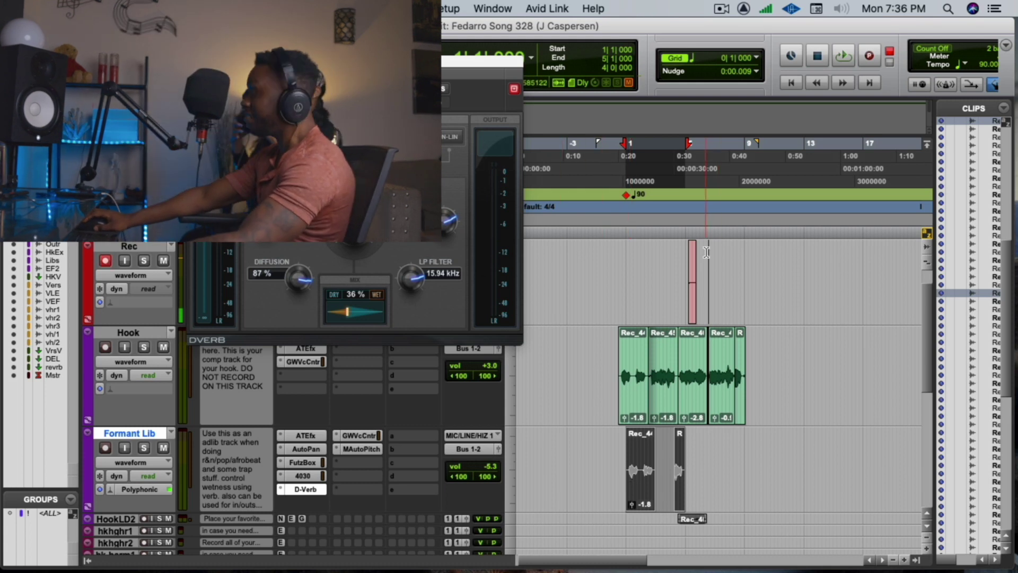
pyautogui.moveTo(679, 286); pyautogui.dragTo(726, 290)
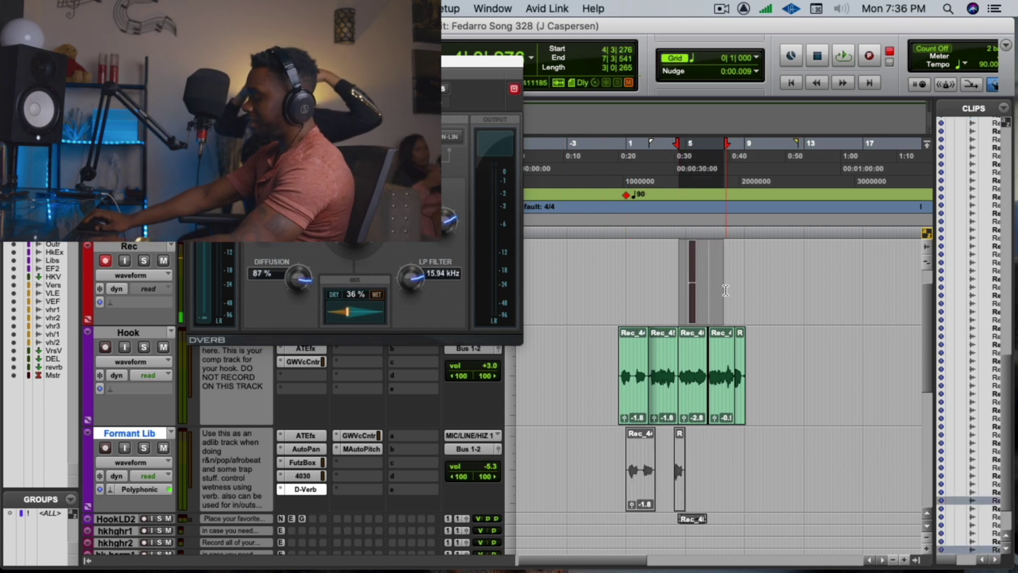
pyautogui.press('Left')
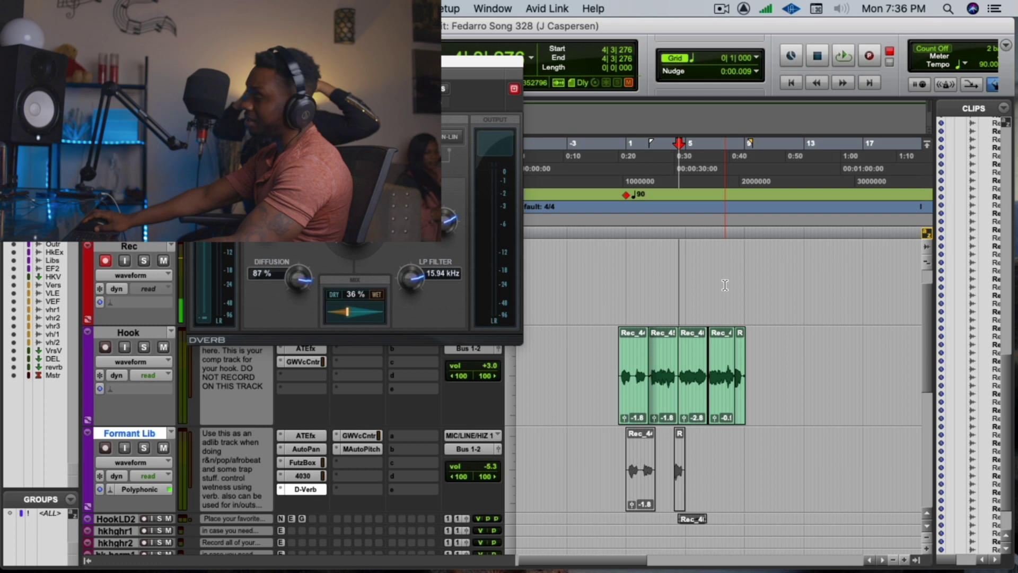
# - Try two takes of the first line's ad-lib on the Rec track, rolling from 0|2 and from 0|3
pyautogui.click(626, 165)
pyautogui.click(620, 165)
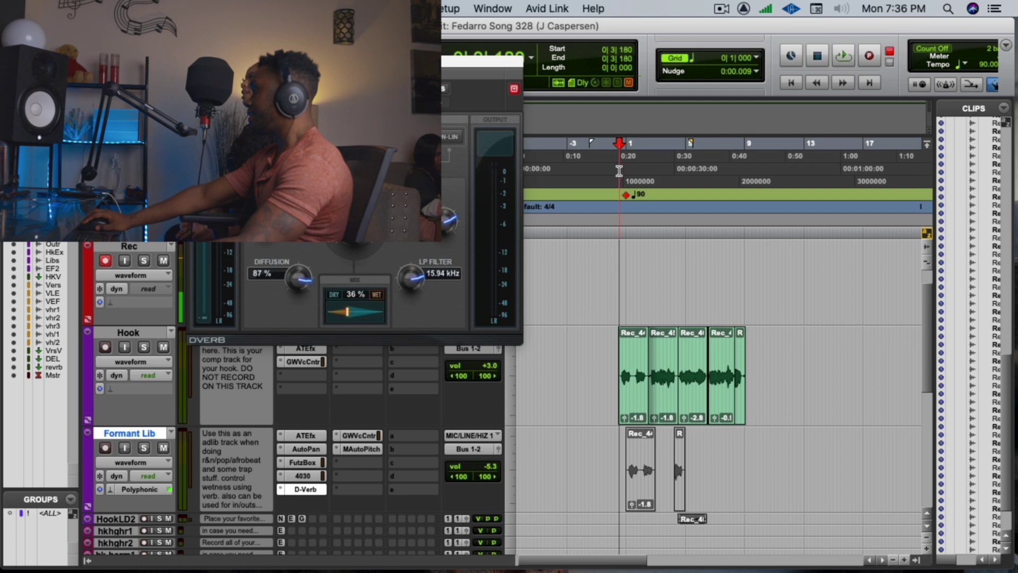
pyautogui.press('space')
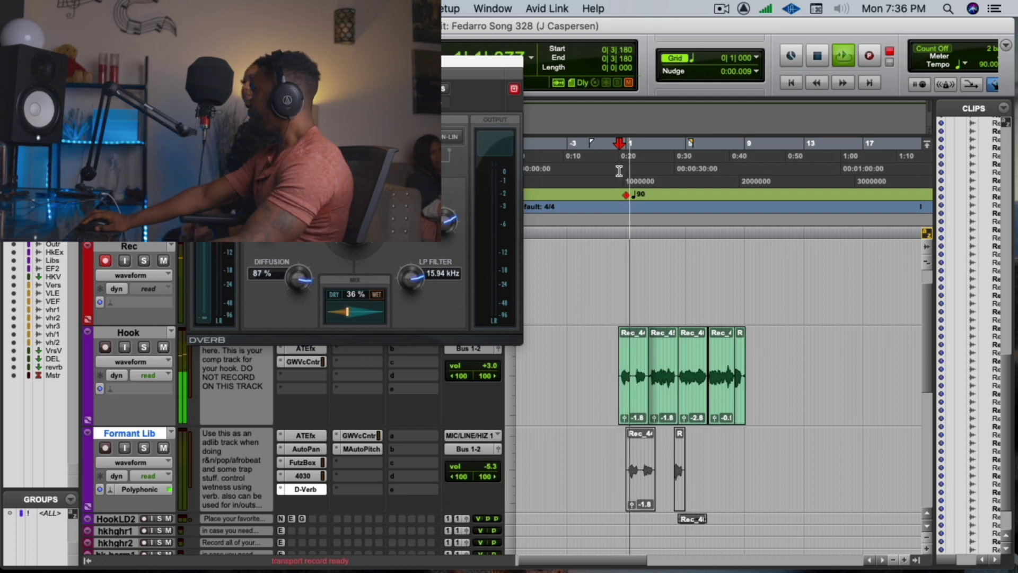
pyautogui.press('space')
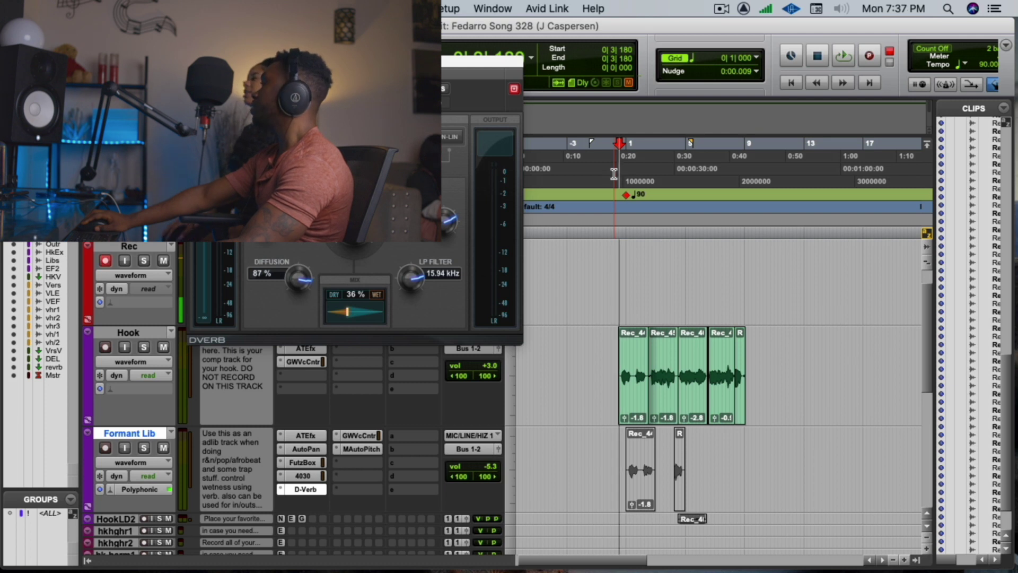
pyautogui.click(620, 168)
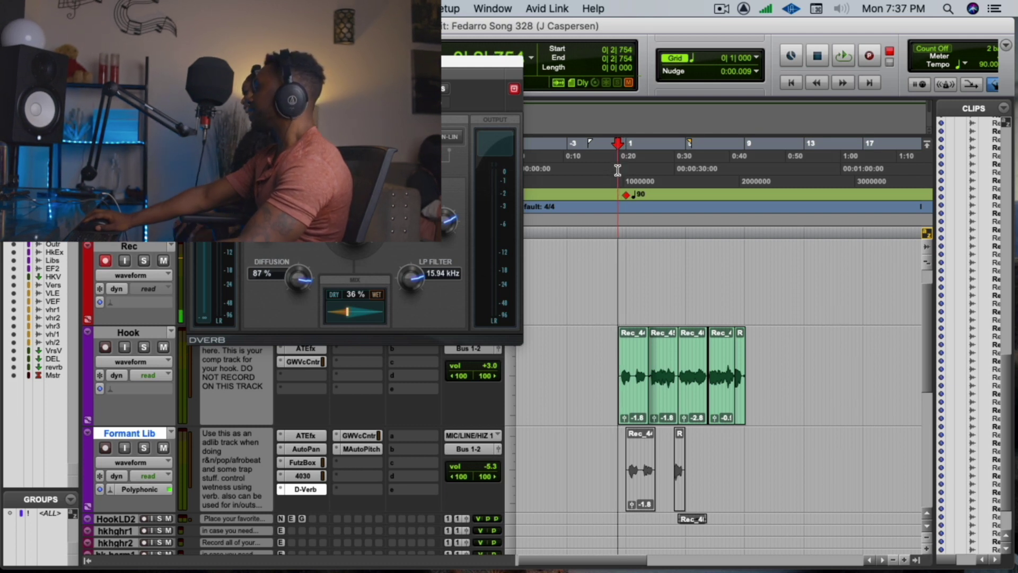
pyautogui.press('space')
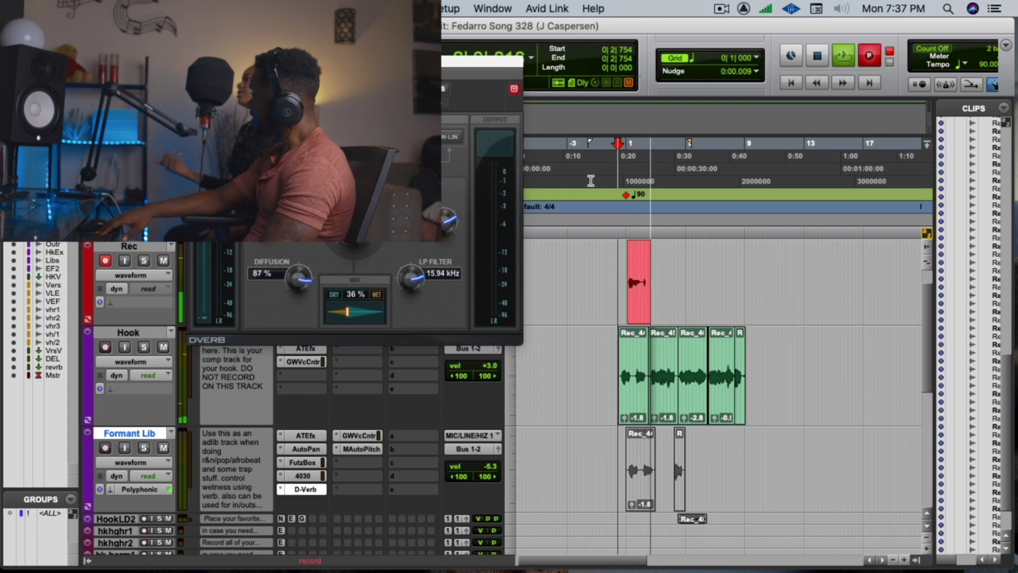
pyautogui.press('space')
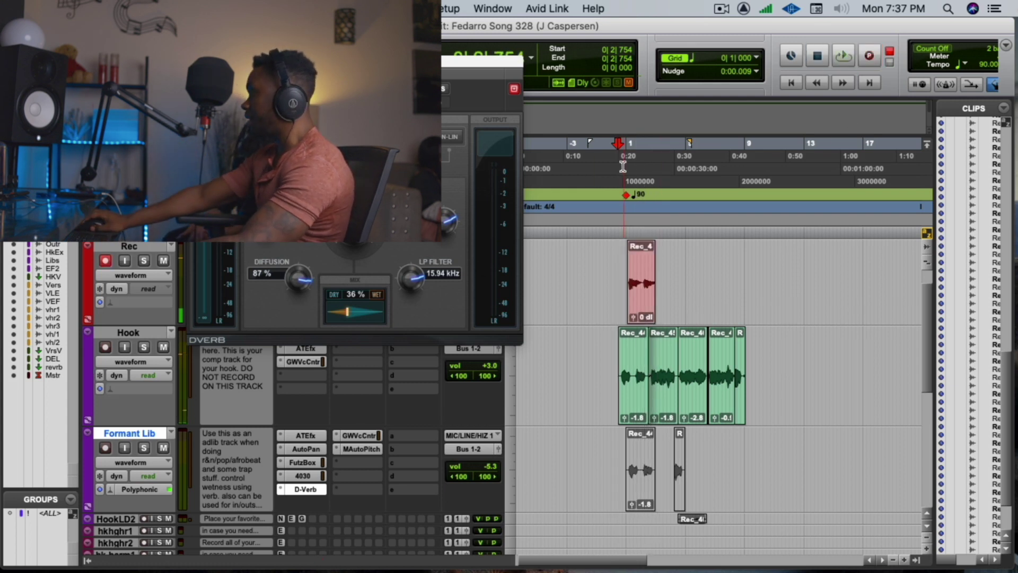
pyautogui.press('super+space')
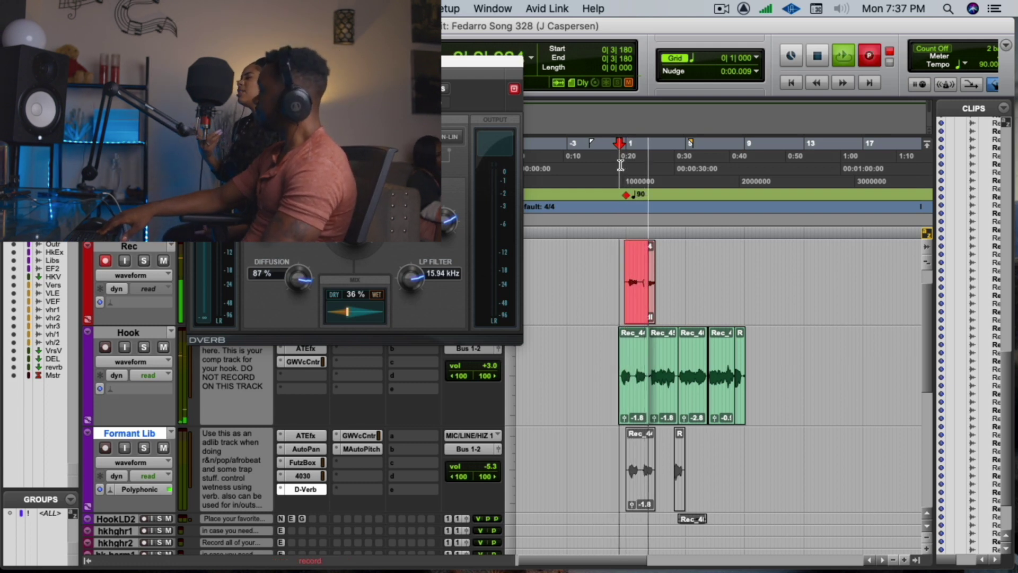
pyautogui.press('space')
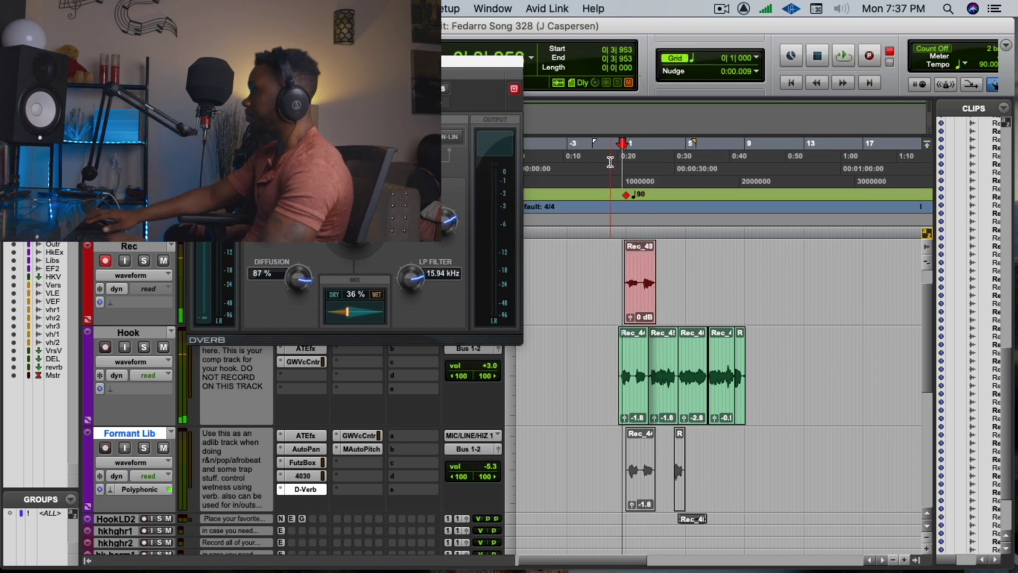
# - Record the first line's ad-lib on the Rec track, rolling from -1|4 and punching in just after 0|4
pyautogui.click(611, 162)
pyautogui.press('super+bracketright')
pyautogui.press('super+space')
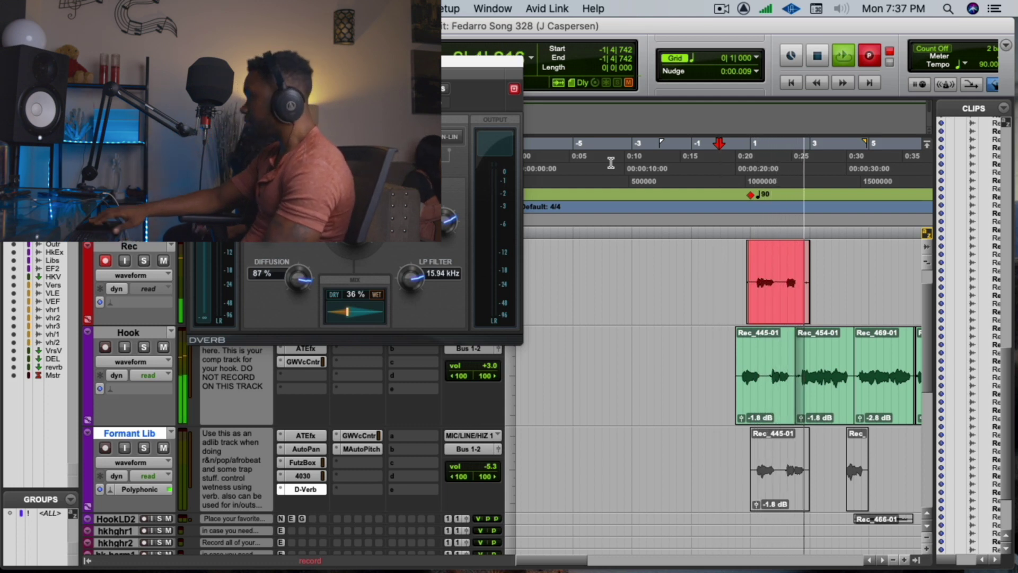
pyautogui.press('space')
# - Move the muted Rec_445-01 from Formant Lib to HookLD2 and place Rec_491-01 on the Formant Lib track during playback
pyautogui.press('super+space')
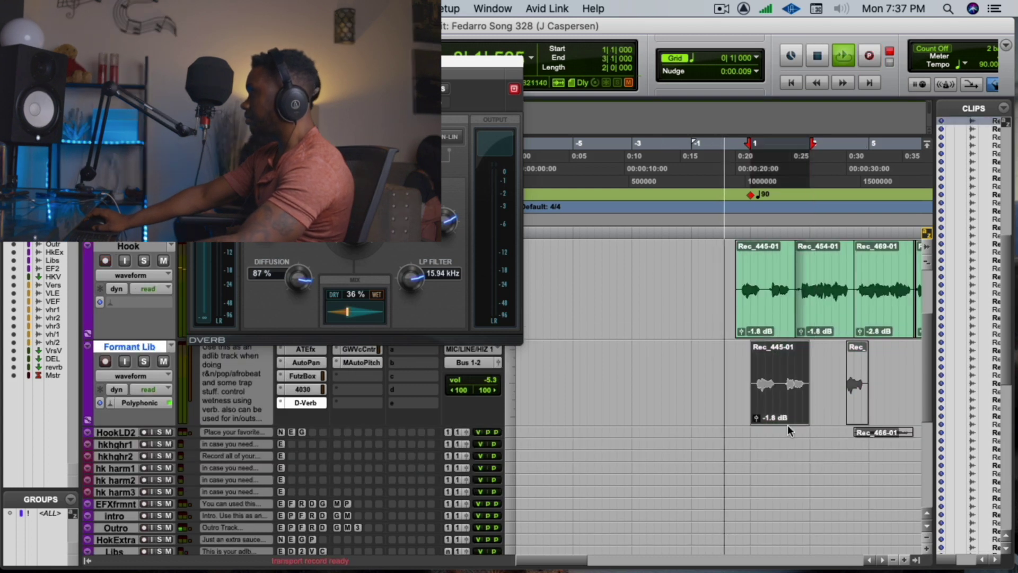
pyautogui.scroll(1, 774, 335)
pyautogui.moveTo(775, 335); pyautogui.dragTo(776, 523)
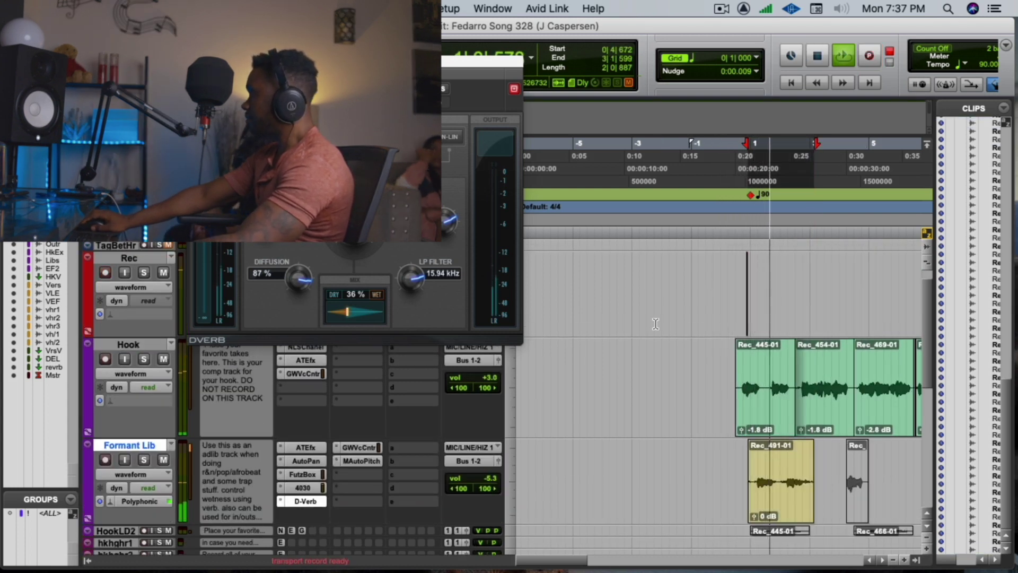
# - Trim the start of Rec_491-01 on the Formant Lib track to just after 1|1 and play it back from 0|3
pyautogui.moveTo(720, 312); pyautogui.dragTo(798, 310)
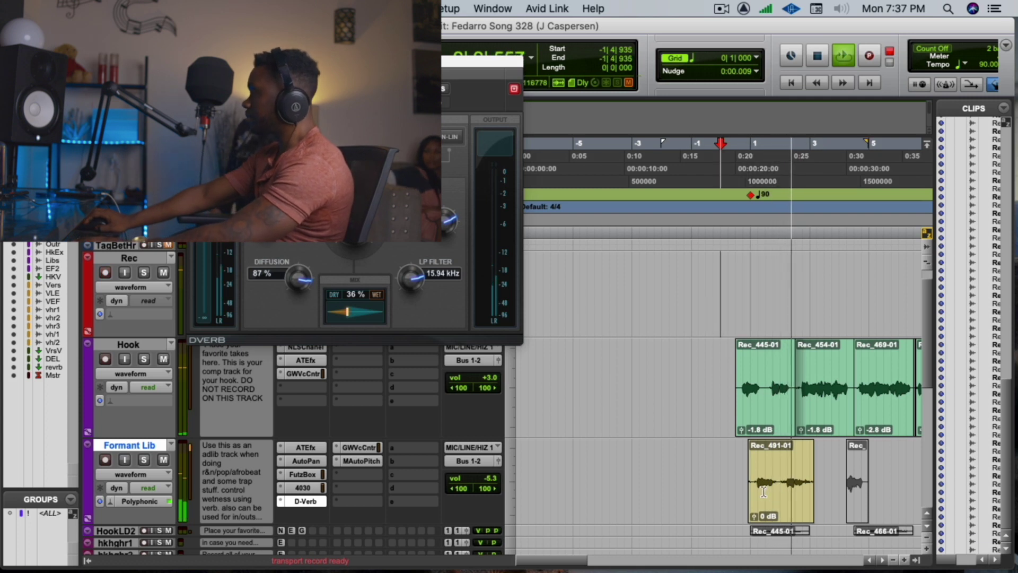
pyautogui.moveTo(759, 502); pyautogui.dragTo(742, 503)
pyautogui.click(742, 503)
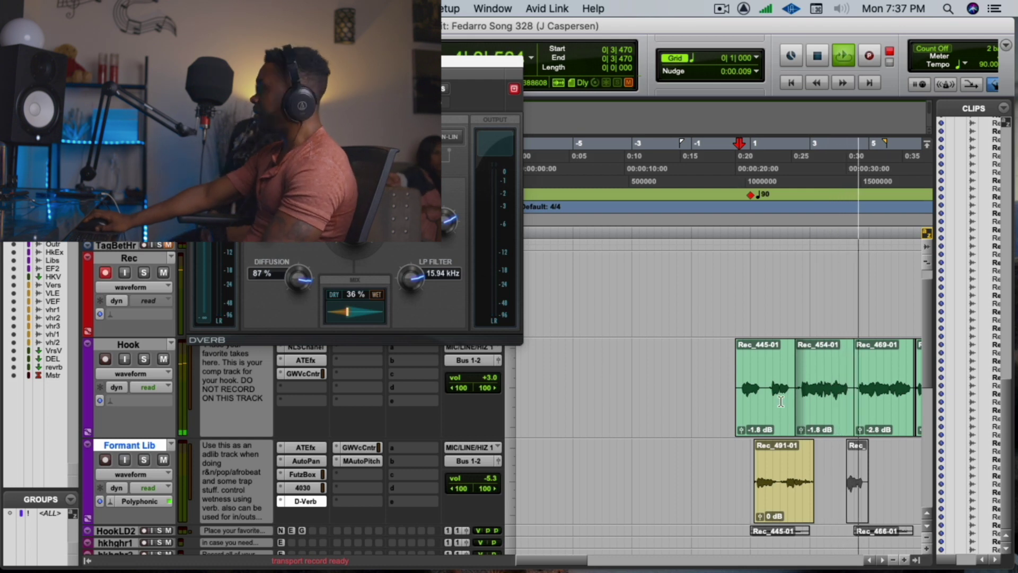
# - Record the next ad-lib on the Rec track, rolling from 3|2, punching in after 3|3 and stopping just after 5|1
pyautogui.click(832, 176)
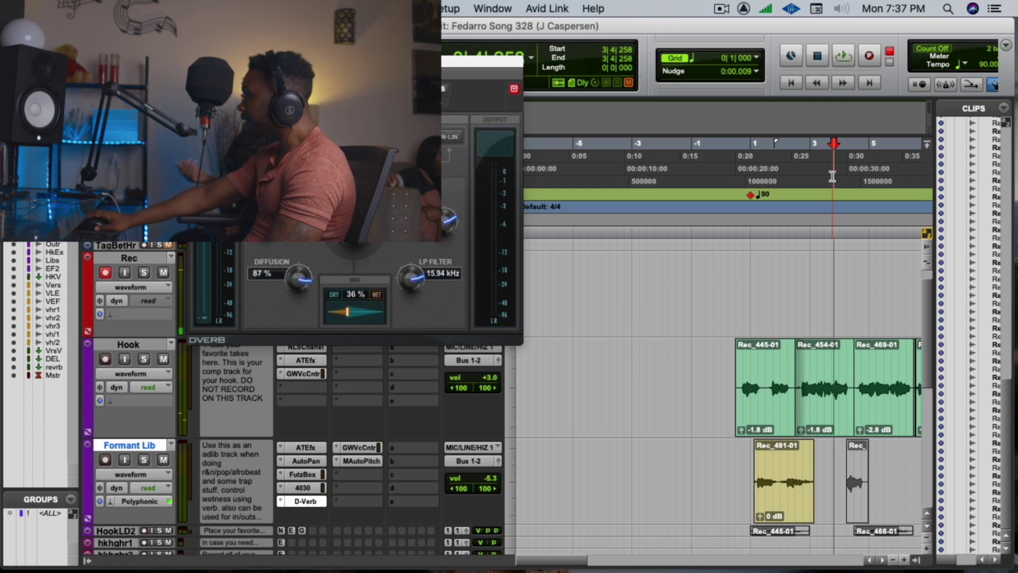
pyautogui.click(823, 169)
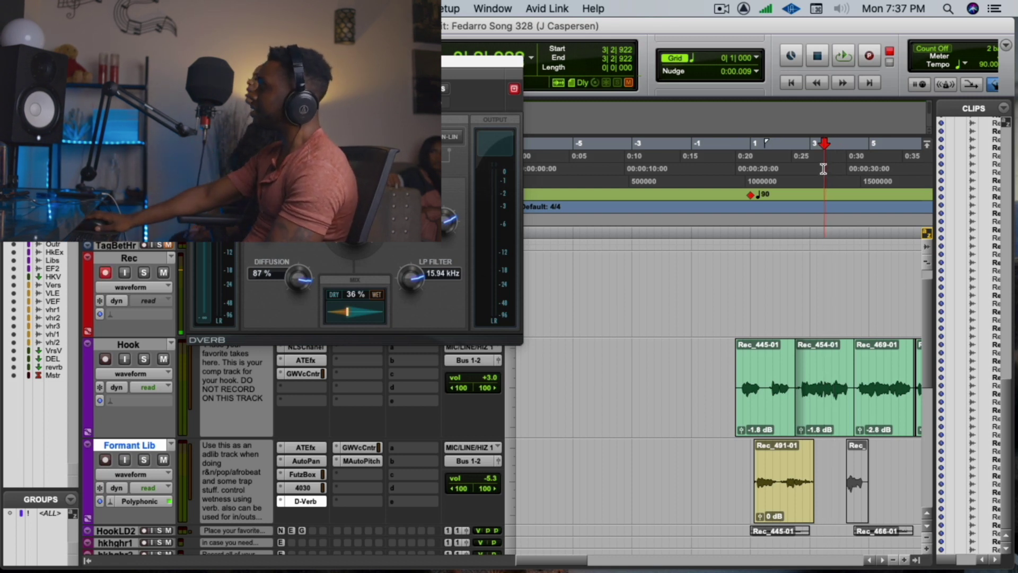
pyautogui.press('super+space')
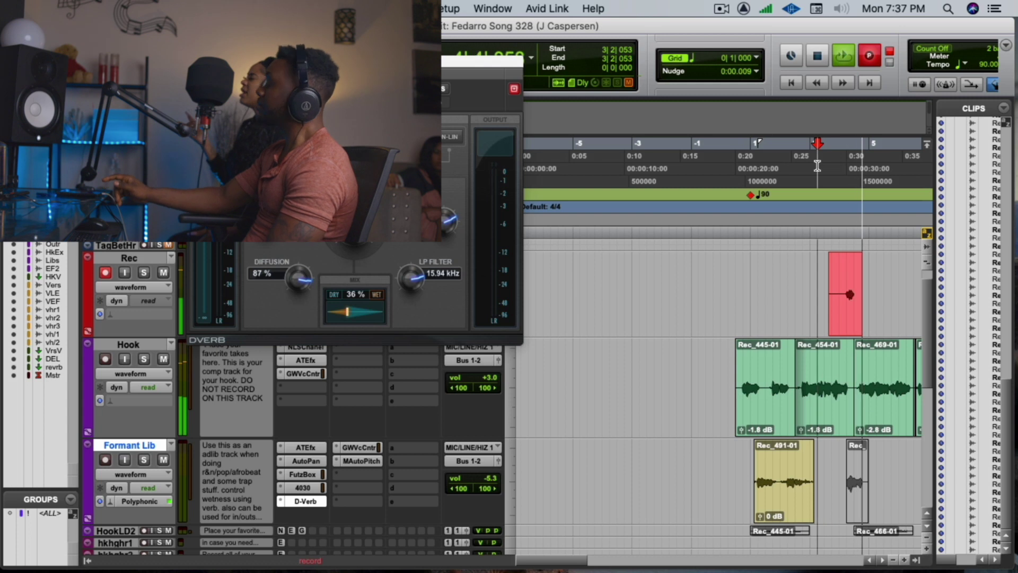
pyautogui.press('space')
# - Move Rec_492-01 onto the Formant Lib track over the muted clip, trim its start to 4|1, and play it back
pyautogui.press('space')
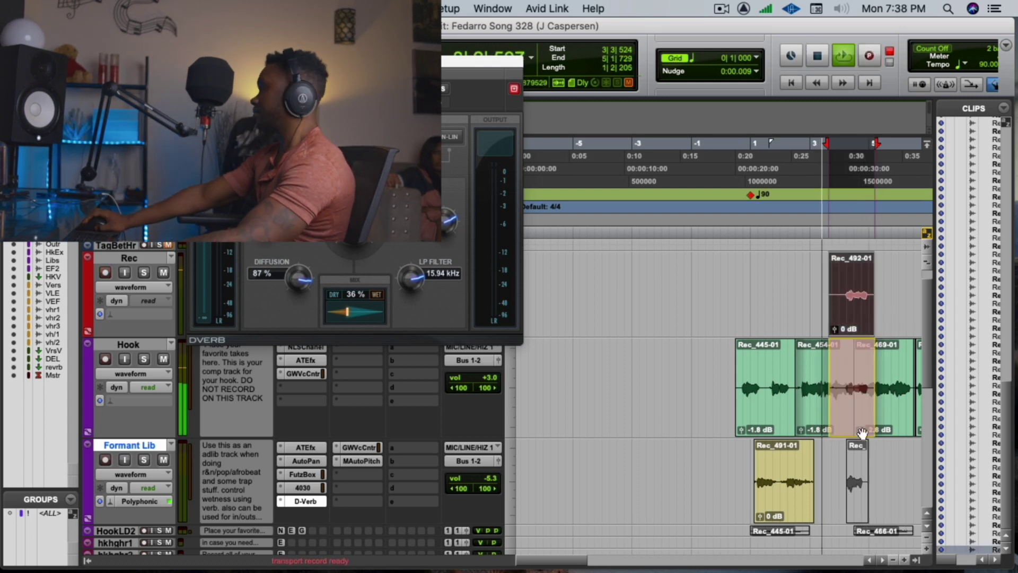
pyautogui.moveTo(844, 297); pyautogui.dragTo(844, 485)
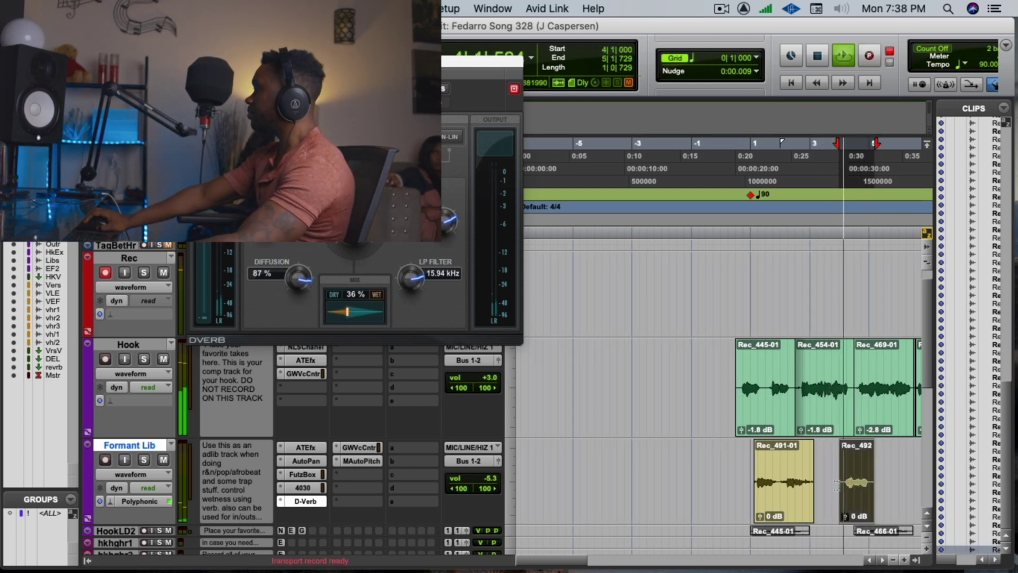
pyautogui.click(844, 485)
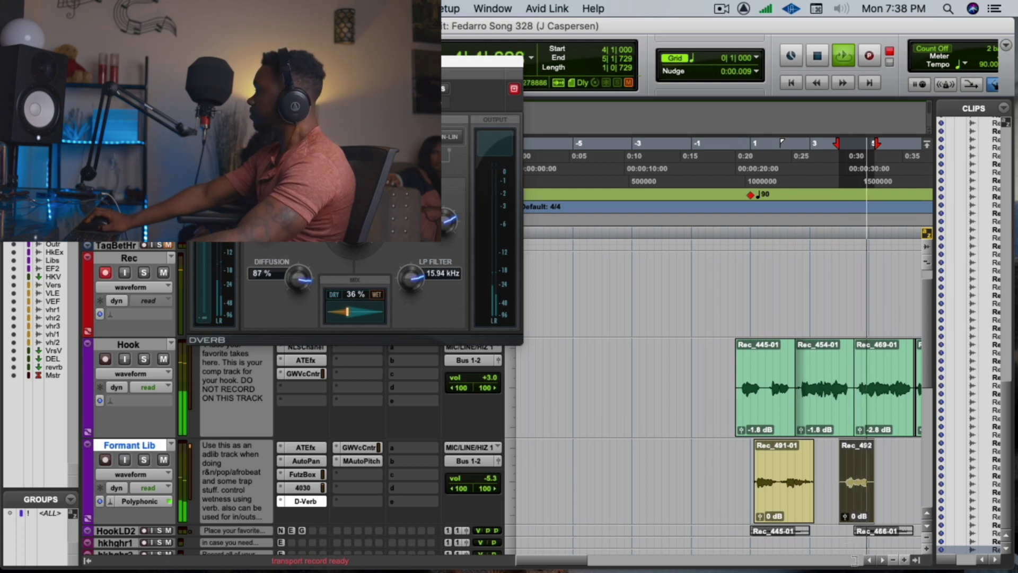
pyautogui.hscroll(4, 880, 540)
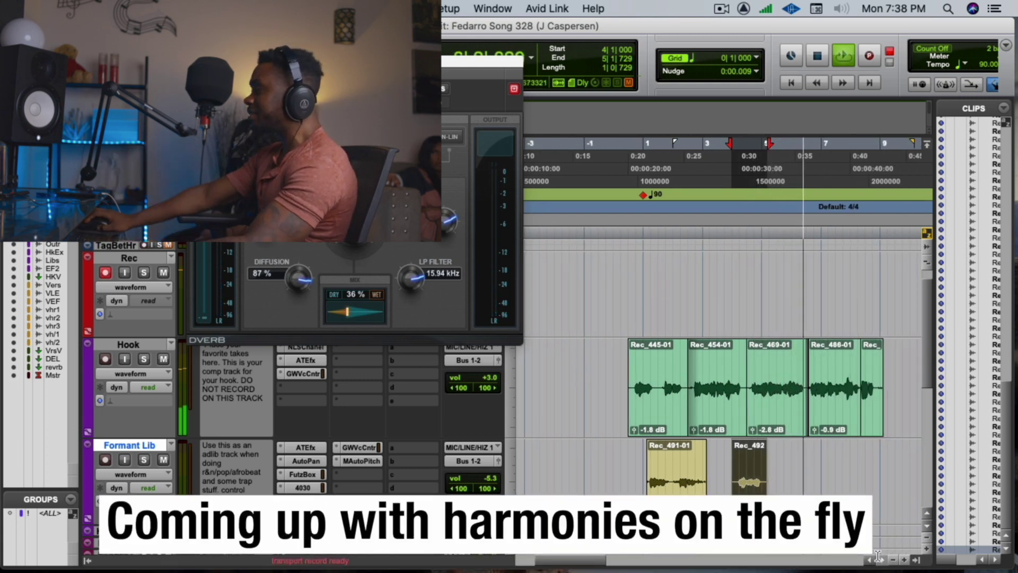
pyautogui.press('space')
# - Try an ad-lib take on the Rec track from 4|4, punching in just before 5|3 and stopping after 6|3
pyautogui.click(761, 184)
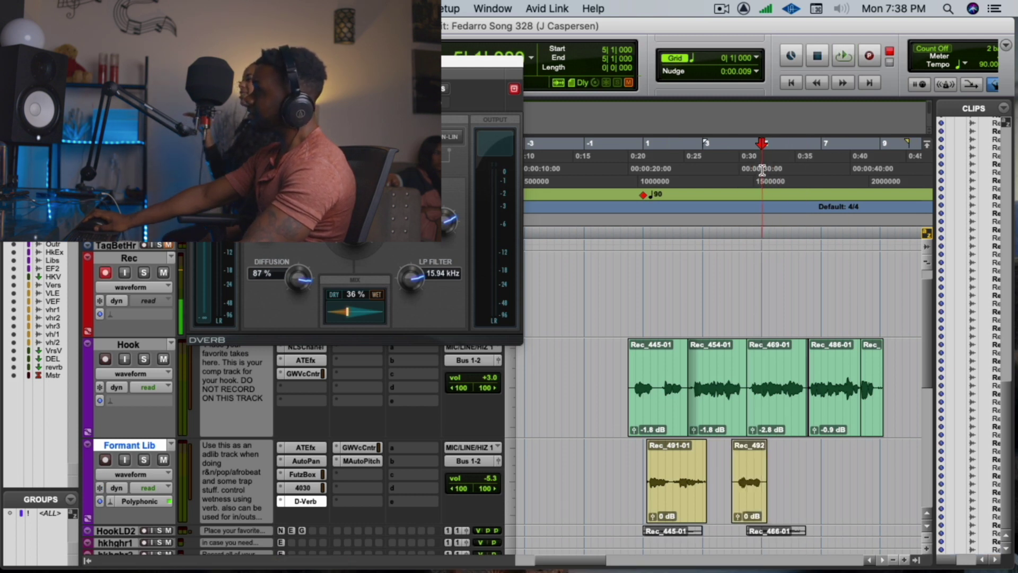
pyautogui.click(755, 168)
pyautogui.press('space')
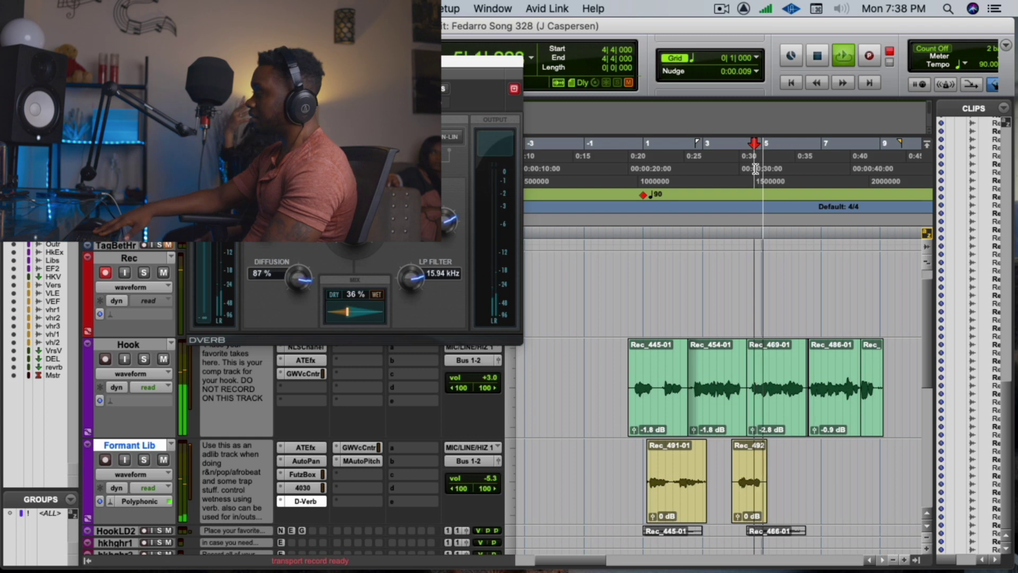
pyautogui.press('super+space')
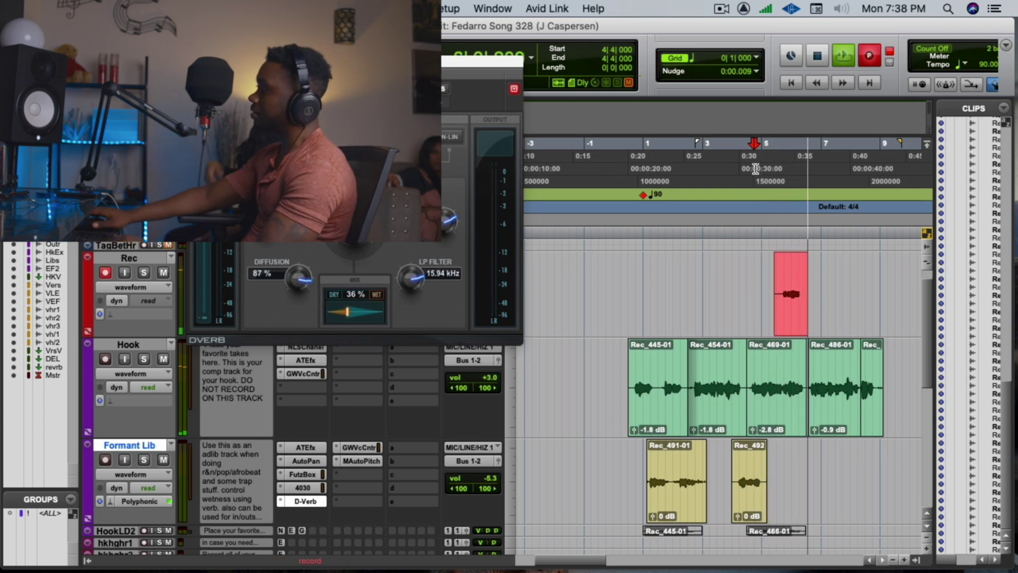
pyautogui.press('super+period')
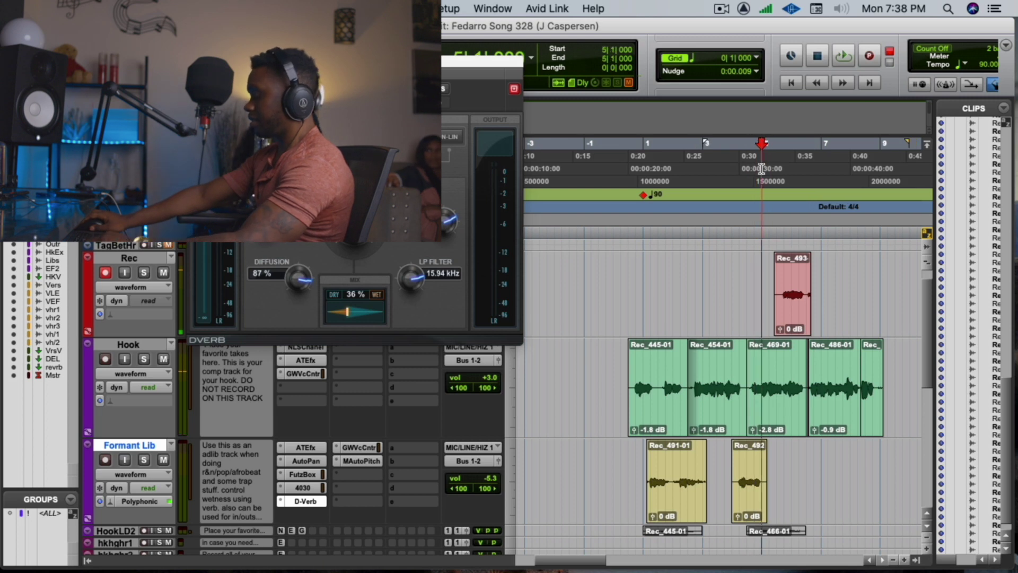
# - Remove the end of Rec_493-01 on the Rec track from 6|3 onward
pyautogui.press('super+bracketright')
pyautogui.moveTo(806, 311); pyautogui.dragTo(859, 312)
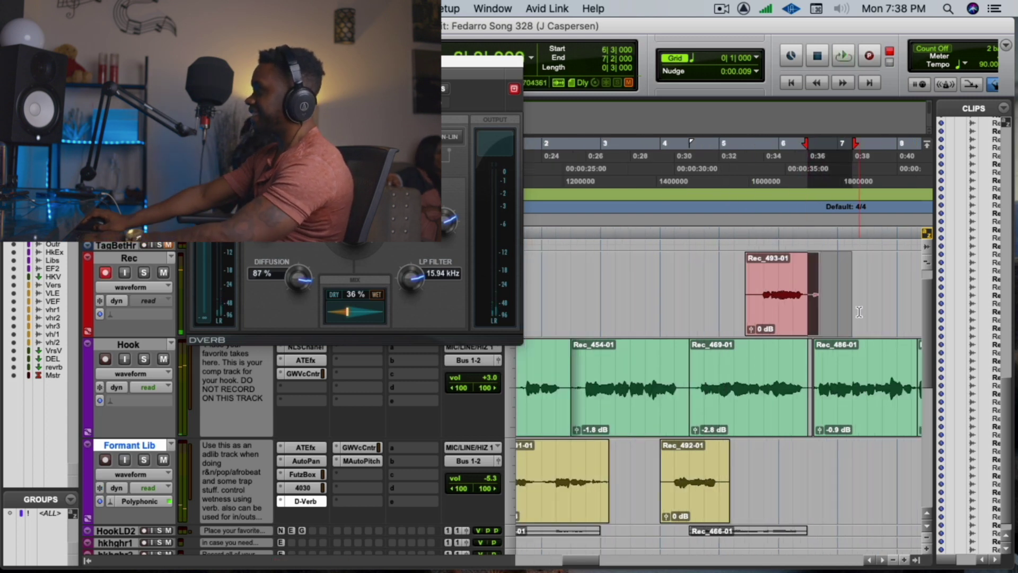
pyautogui.press('Delete')
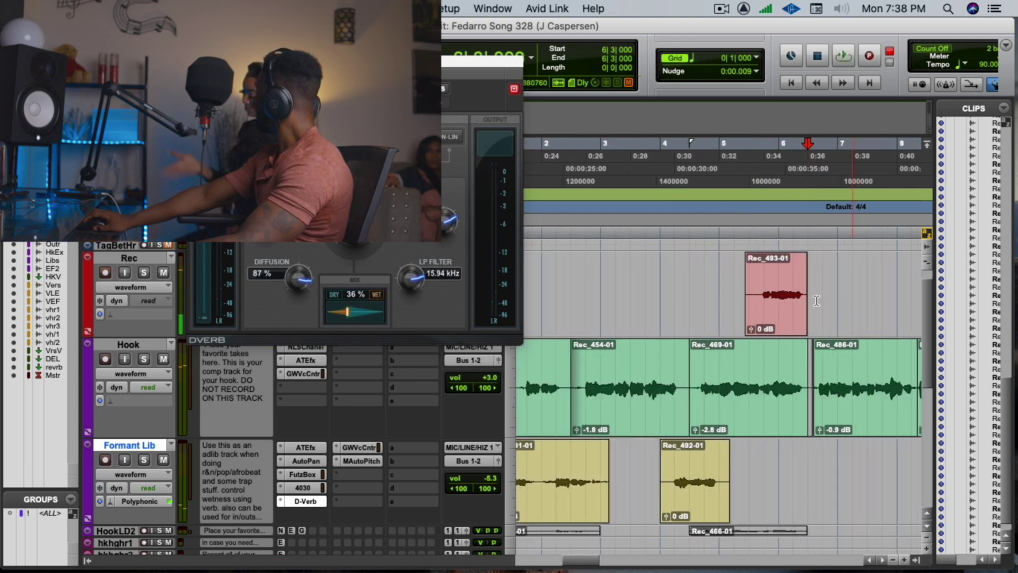
# - Record the ad-lib again from 4|4 on the Rec track, punching in just after 5|2 and stopping after 6|4, and play it back
pyautogui.click(704, 162)
pyautogui.press('space')
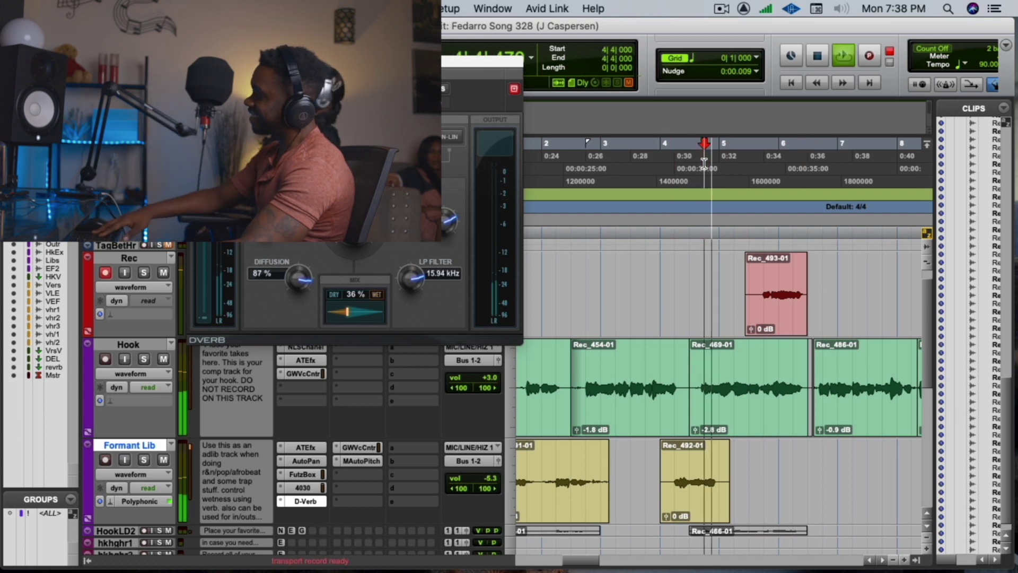
pyautogui.press('super+space')
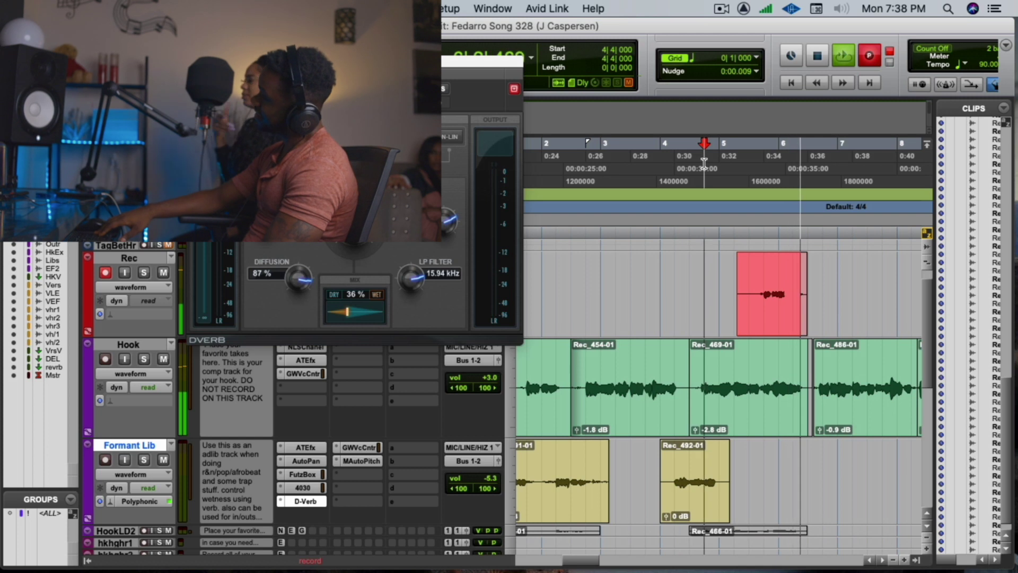
pyautogui.press('space')
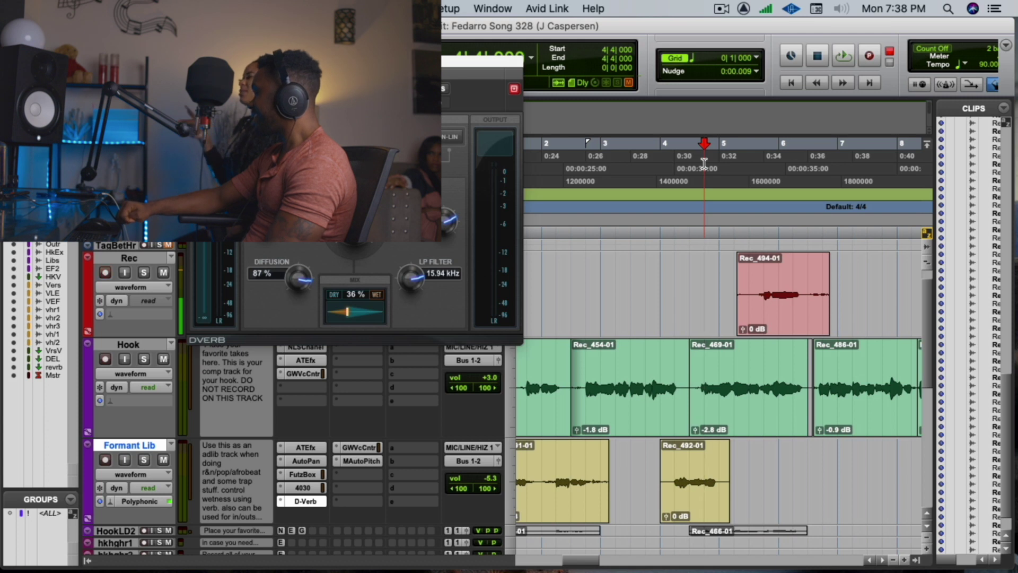
pyautogui.press('space')
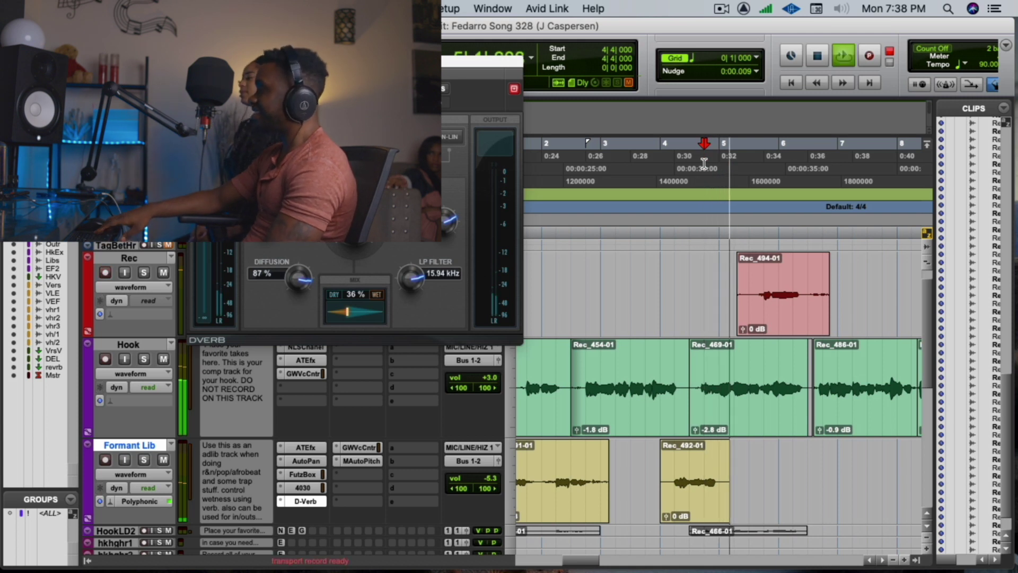
# - Record the ad-lib over again from 4|4 on the Rec track, punching in just after 5|2 and stopping just after 7|1
pyautogui.press('super+space')
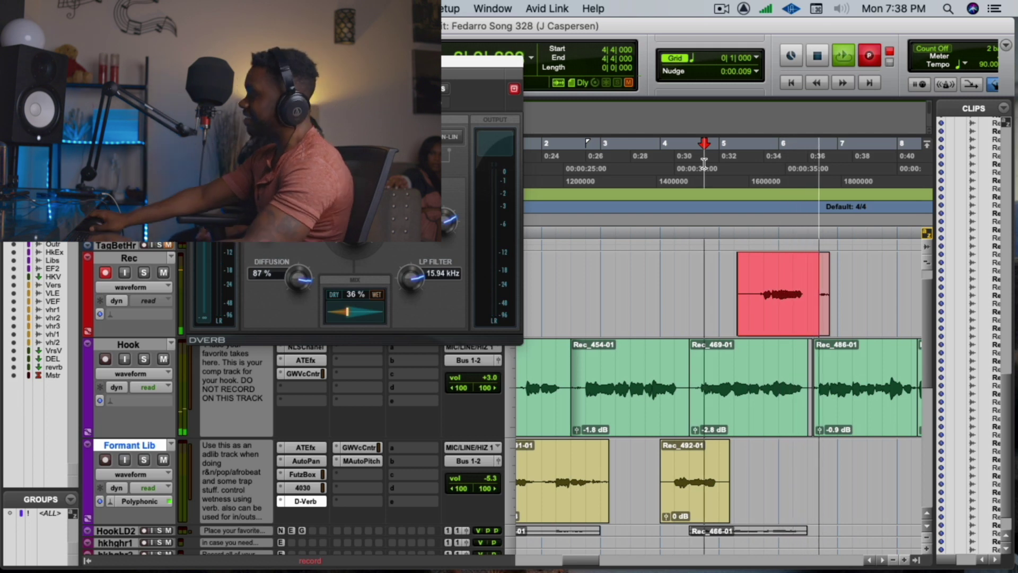
pyautogui.press('space')
pyautogui.scroll(1, 718, 243)
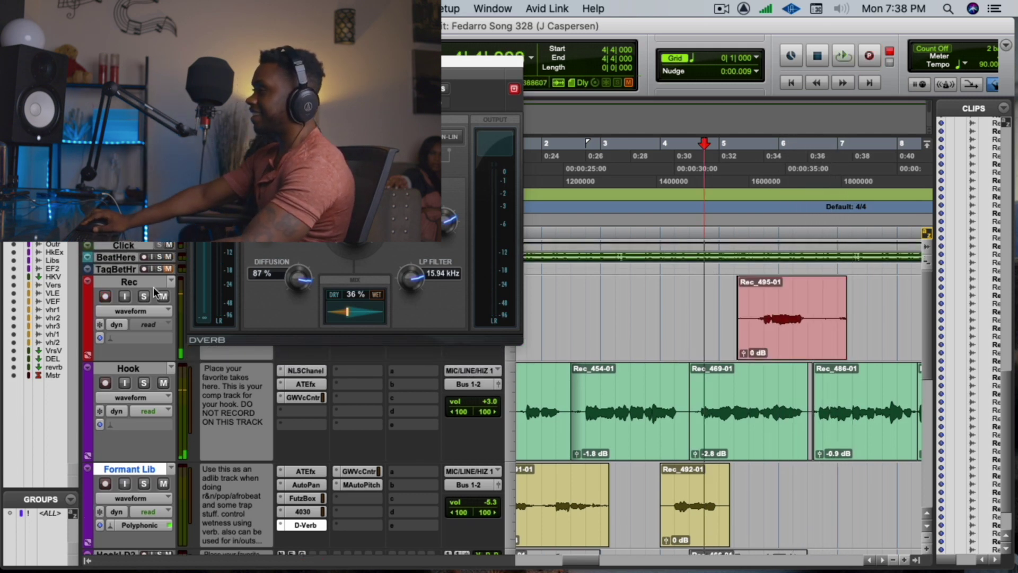
pyautogui.rightClick(153, 285)
pyautogui.click(192, 489)
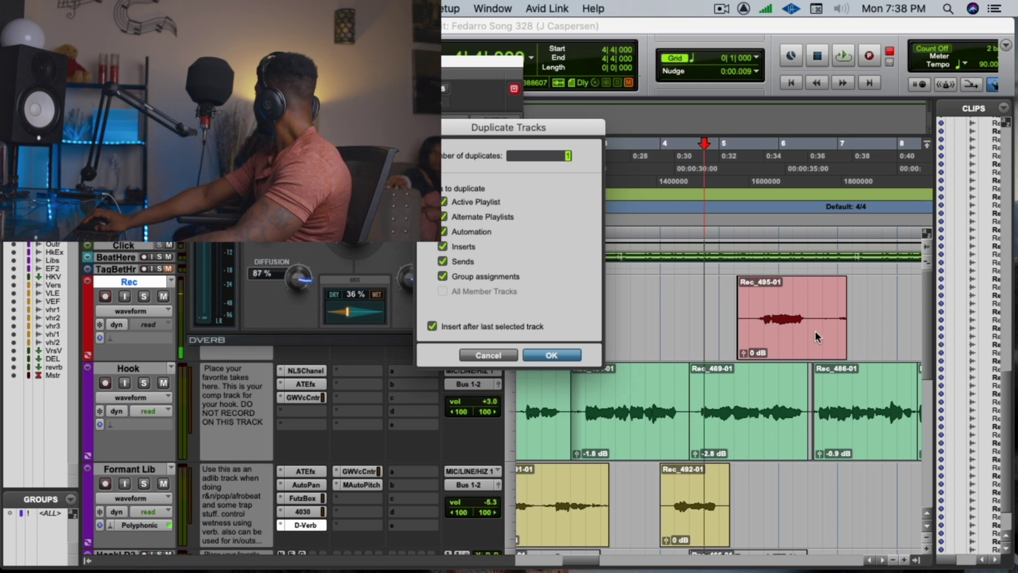
pyautogui.press('Return')
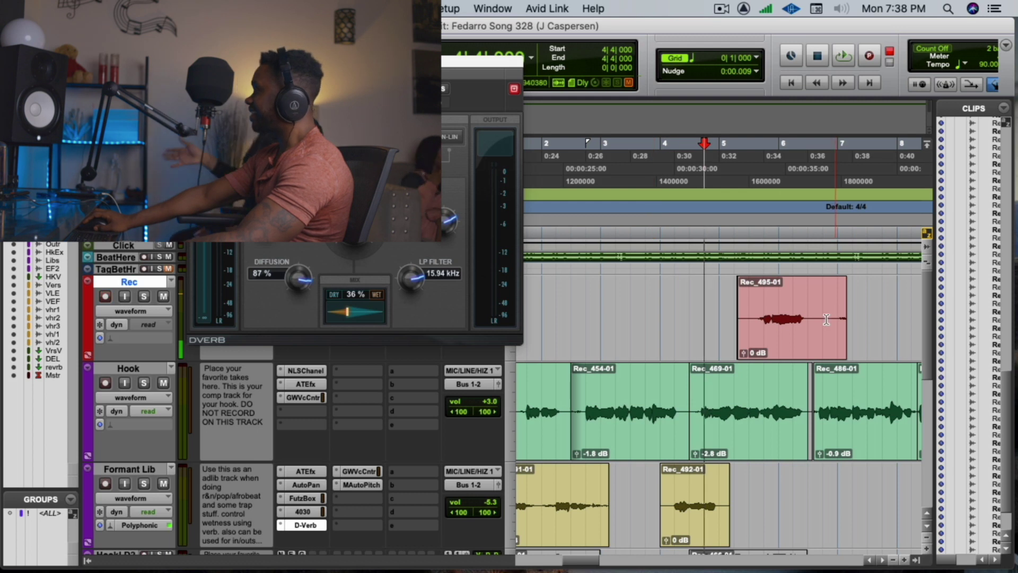
# - Trim Rec_495-01 on the Rec track so it starts at 5|3 and ends at 6|4
pyautogui.moveTo(815, 325); pyautogui.dragTo(853, 332)
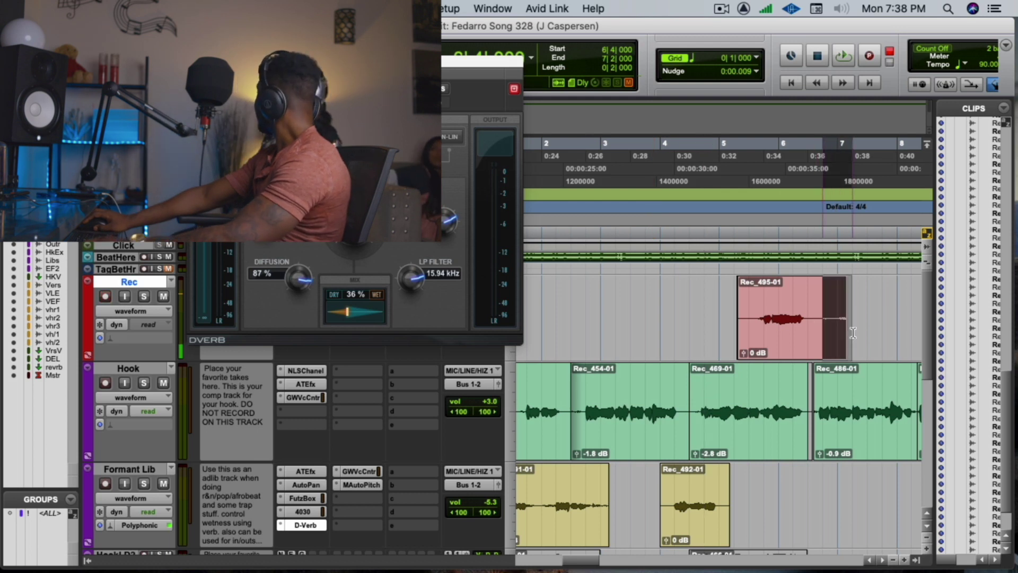
pyautogui.press('Delete')
pyautogui.click(820, 342)
pyautogui.moveTo(749, 331); pyautogui.dragTo(628, 328)
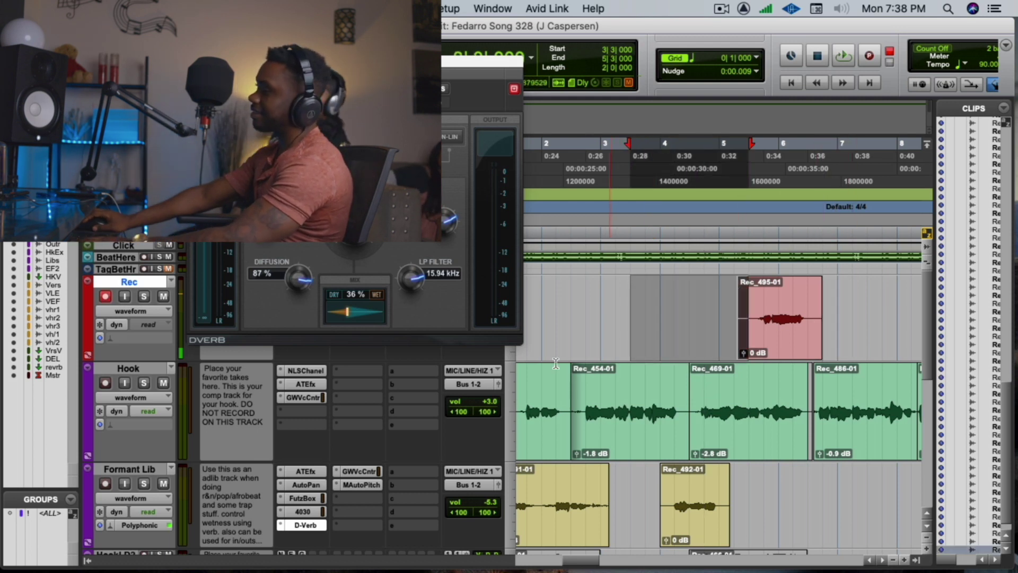
pyautogui.press('Delete')
# - Duplicate the Rec track once and delete the original Rec_495-01 clip from Rec
pyautogui.rightClick(155, 283)
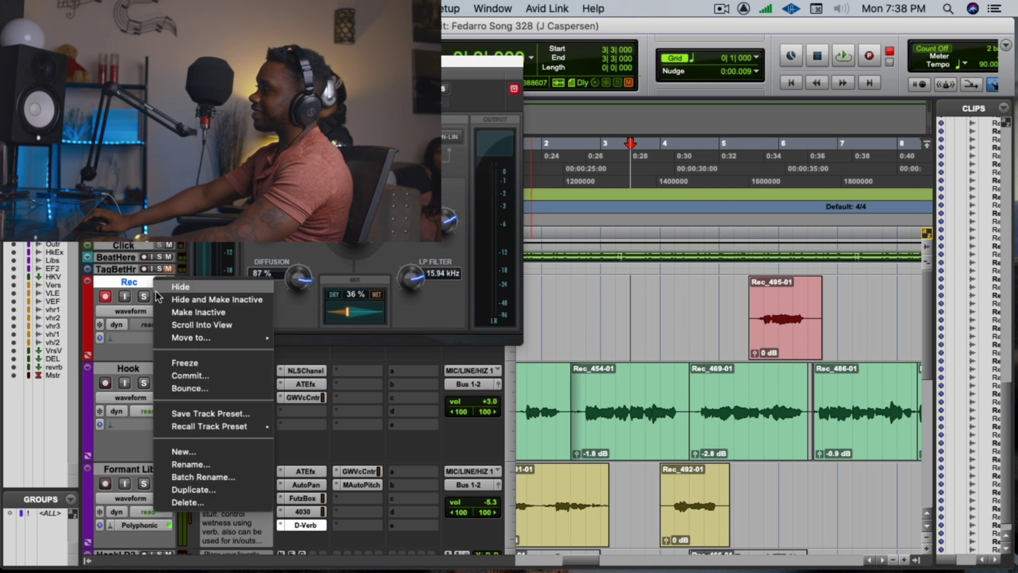
pyautogui.click(268, 488)
pyautogui.click(561, 357)
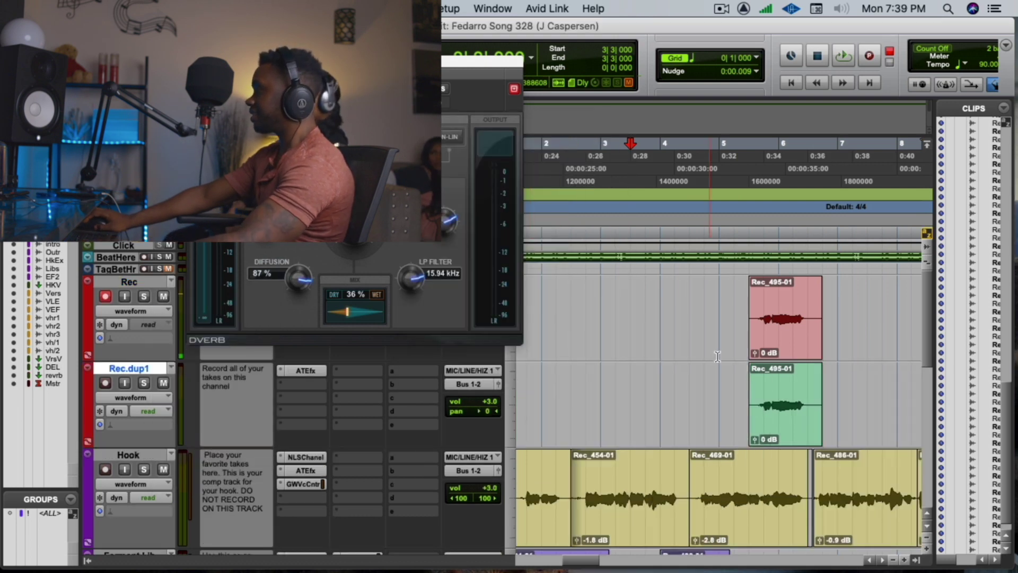
pyautogui.moveTo(718, 318); pyautogui.dragTo(825, 319)
pyautogui.press('Delete')
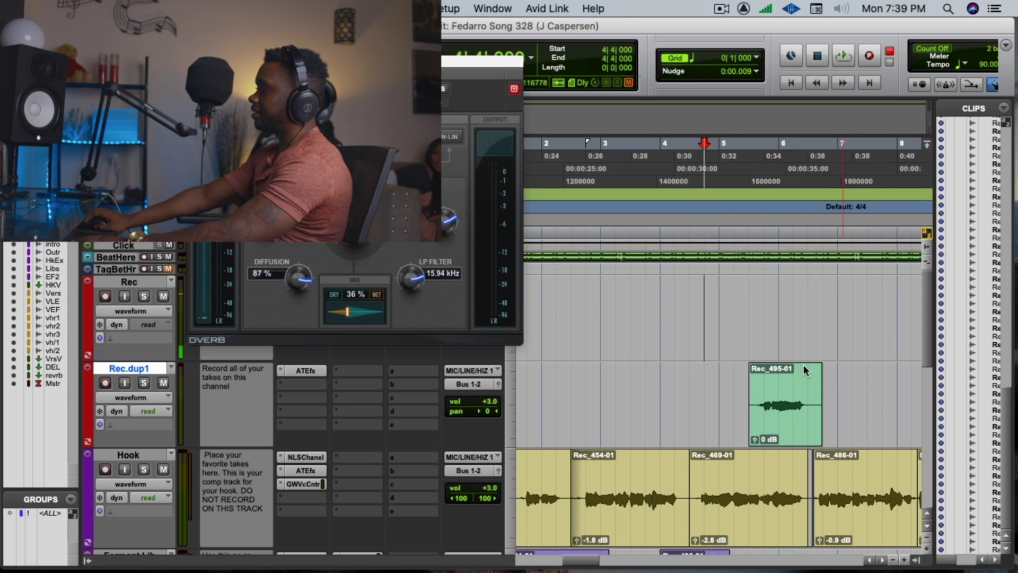
# - Remove the end of Rec_495-01 on the Rec.dup1 track from 6|3 onward
pyautogui.moveTo(803, 410); pyautogui.dragTo(838, 409)
pyautogui.press('Delete')
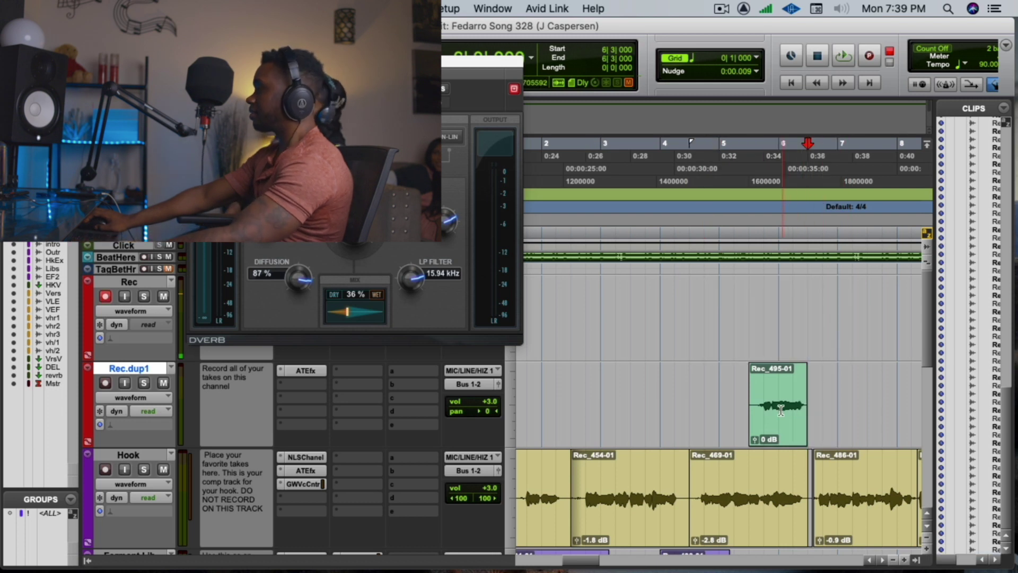
pyautogui.rightClick(140, 368)
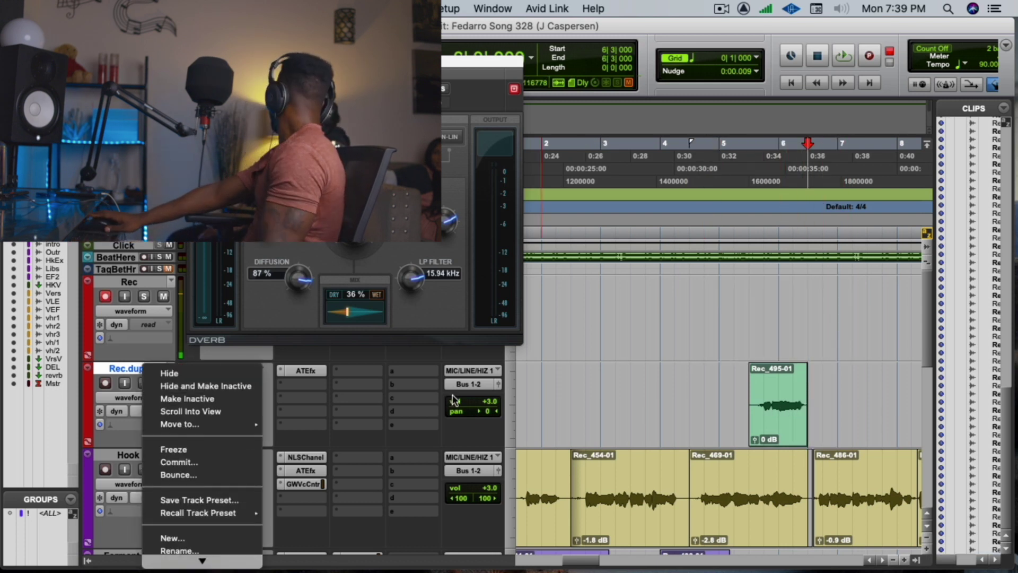
pyautogui.click(473, 408)
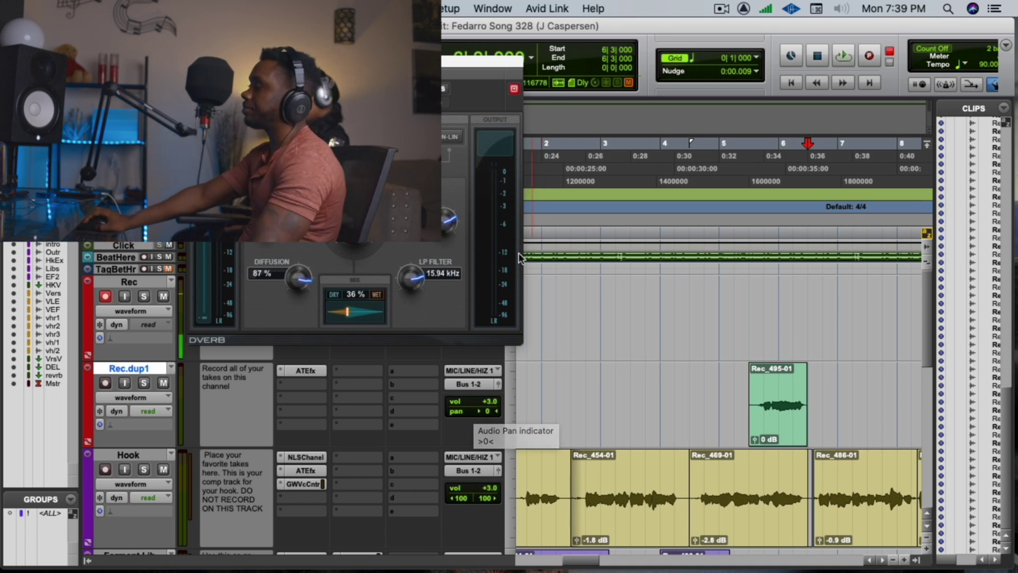
# - Set Rec.dup1's Auto-Tune retune speed to 7 and its track mix to volume -11.9 dB, panned 100 left
pyautogui.moveTo(478, 409); pyautogui.dragTo(478, 410)
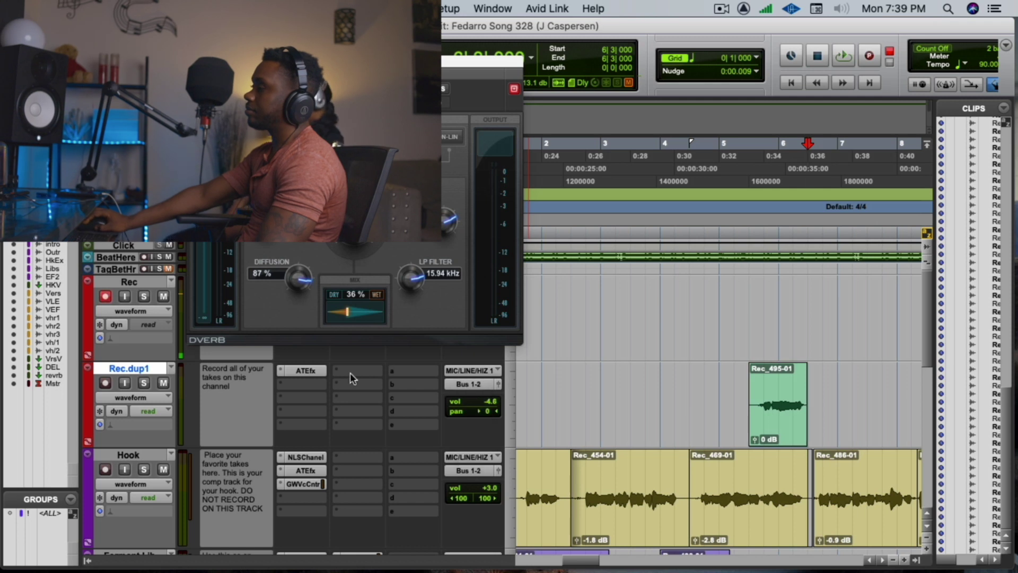
pyautogui.click(309, 371)
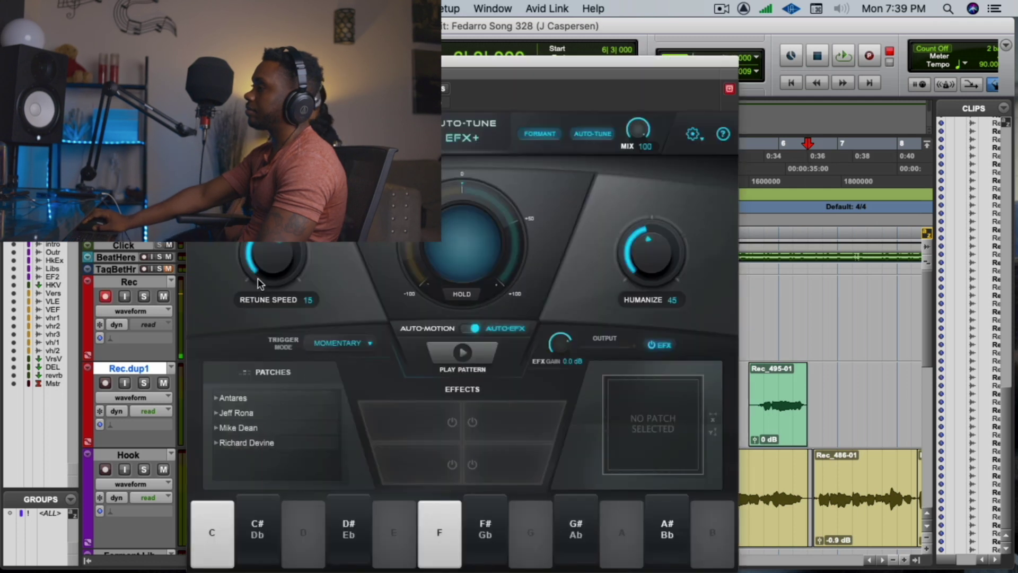
pyautogui.moveTo(257, 263); pyautogui.dragTo(255, 259)
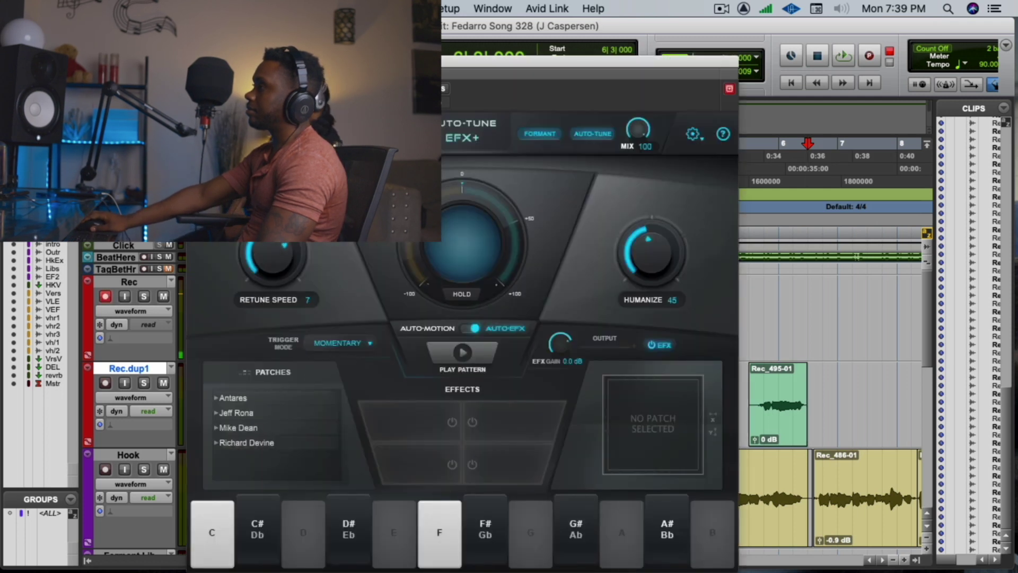
pyautogui.press('super+w')
pyautogui.moveTo(487, 401)
pyautogui.mouseDown()
pyautogui.moveTo(476, 406)
pyautogui.moveTo(477, 390)
pyautogui.moveTo(480, 407)
pyautogui.moveTo(473, 400)
pyautogui.mouseUp()
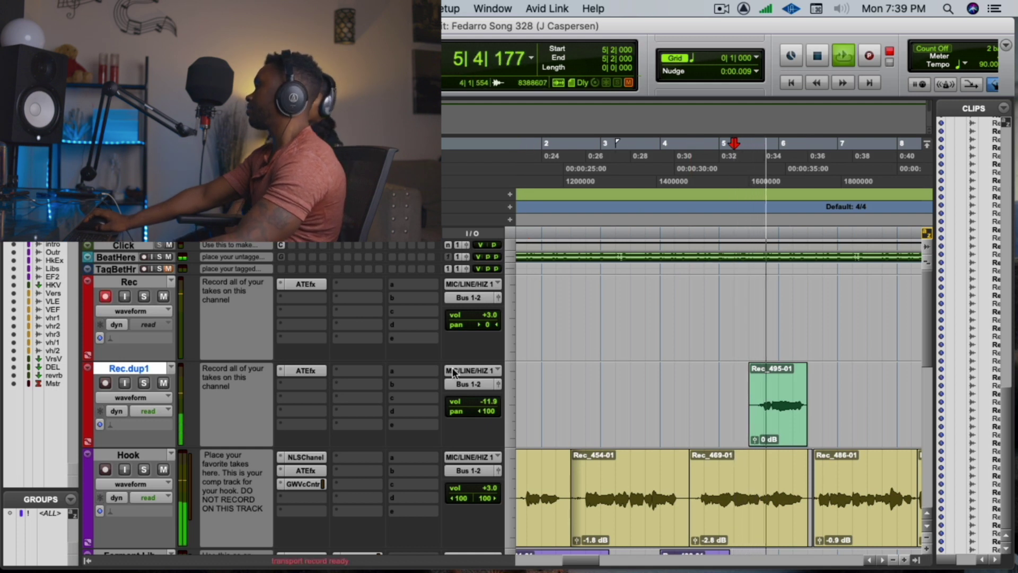
# - Try a layer take on the Rec track from 4|4, punching in just after 5|1 and stopping near 6|4
pyautogui.press('space')
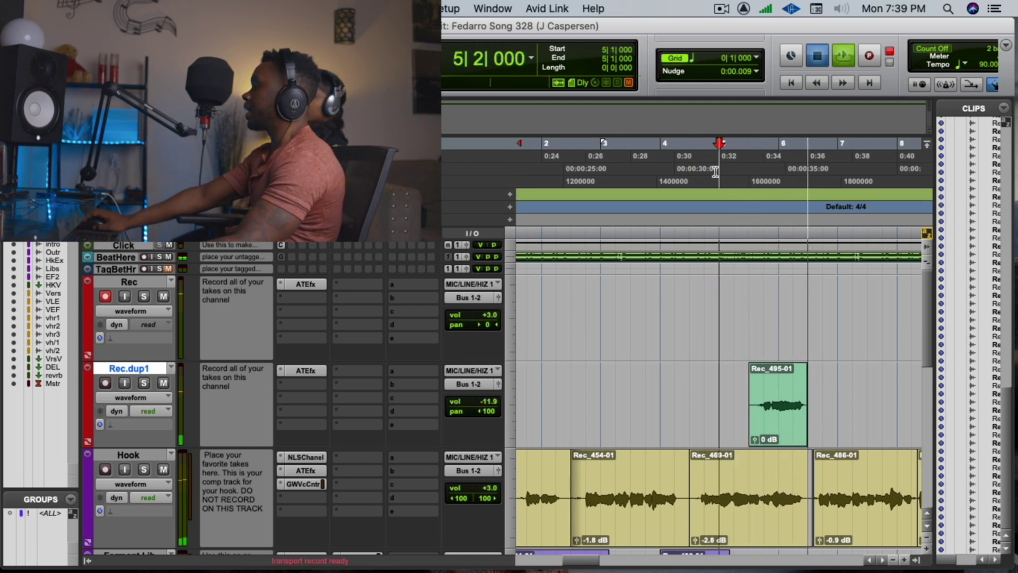
pyautogui.click(703, 168)
pyautogui.press('space')
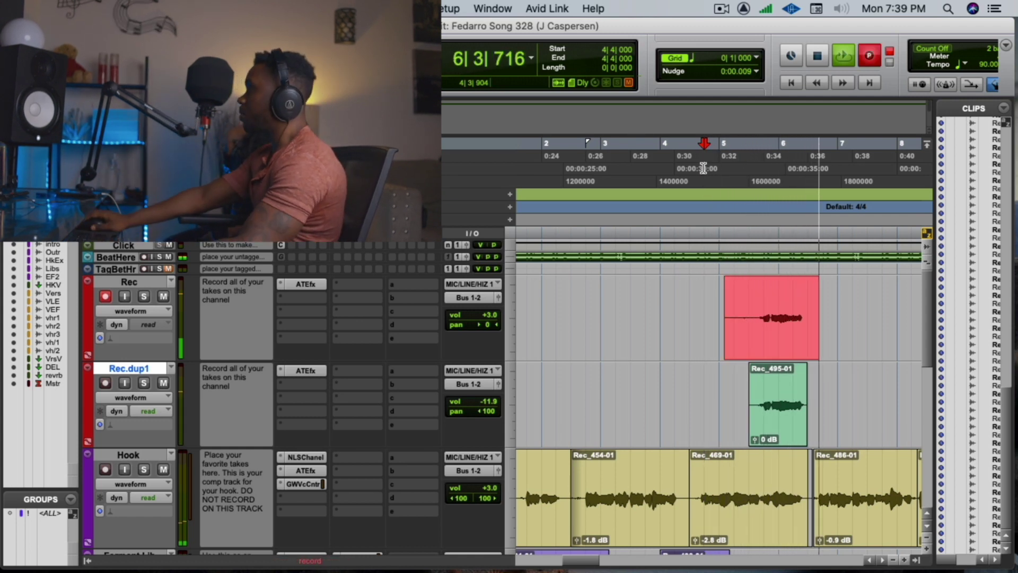
pyautogui.press('space')
# - Record the layer again from 4|3 on the Rec track, punching in just after 5|1 and stopping before 6|4
pyautogui.click(693, 168)
pyautogui.press('space')
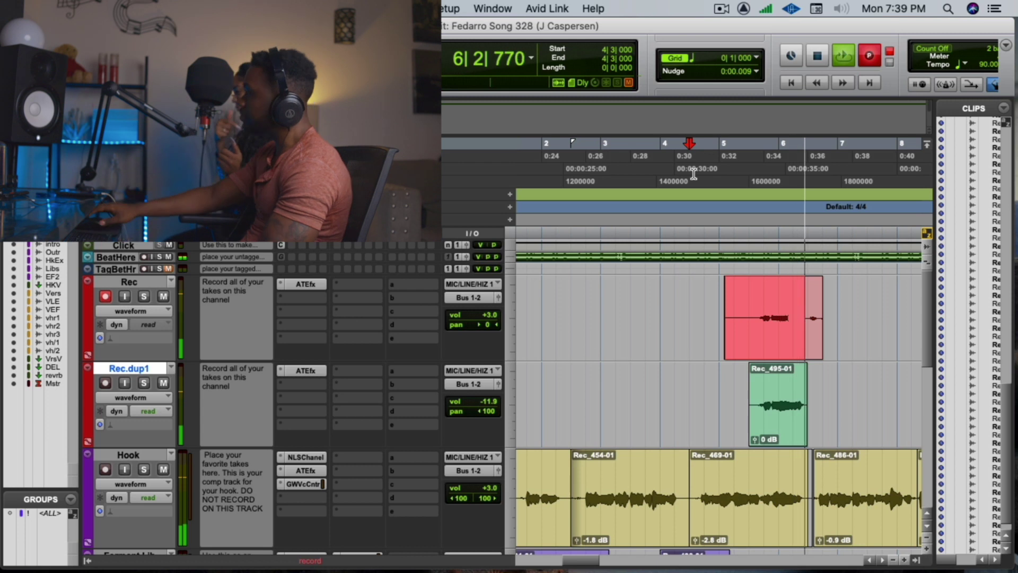
pyautogui.press('space')
# - Trim Rec_497-01 and Rec_495-01 together so both clips start just after 5|3 and end just before 6|3
pyautogui.moveTo(713, 332); pyautogui.dragTo(749, 403)
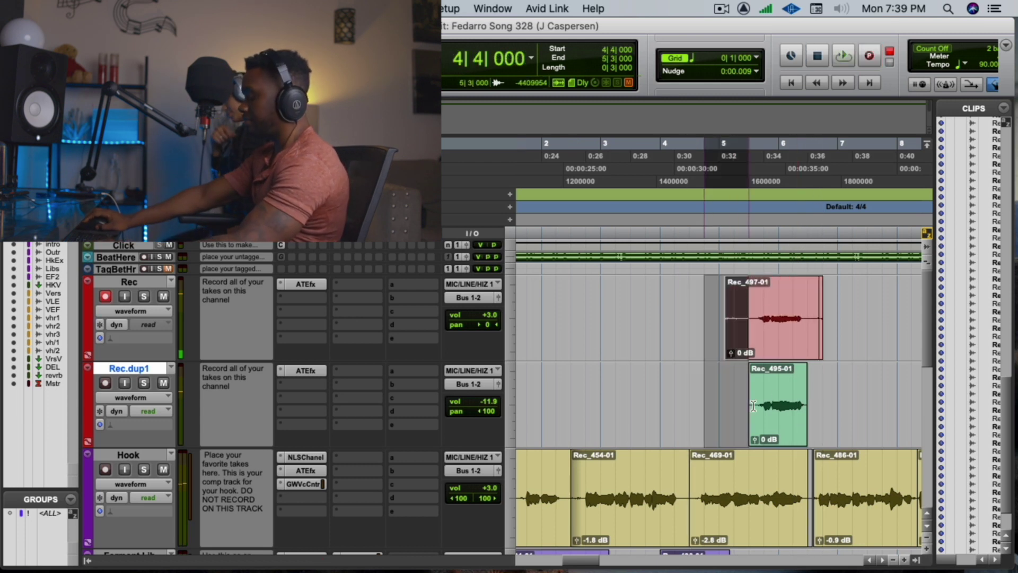
pyautogui.press('Delete')
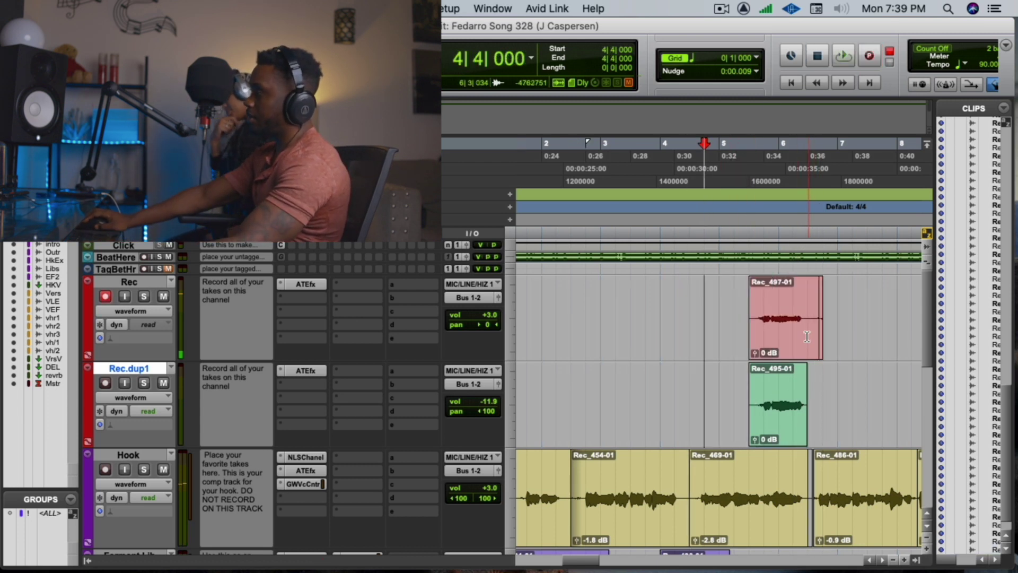
pyautogui.moveTo(806, 336); pyautogui.dragTo(837, 408)
pyautogui.press('Delete')
pyautogui.moveTo(717, 323); pyautogui.dragTo(740, 410)
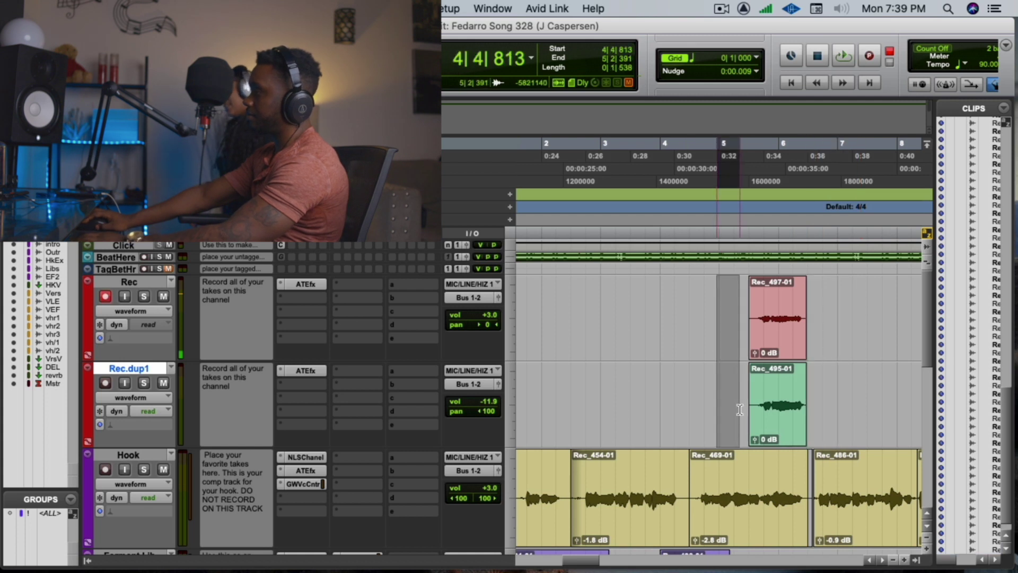
pyautogui.click(717, 403)
# - Duplicate the Rec track again and delete the original Rec_497-01 clip from Rec
pyautogui.click(127, 296)
pyautogui.click(127, 284)
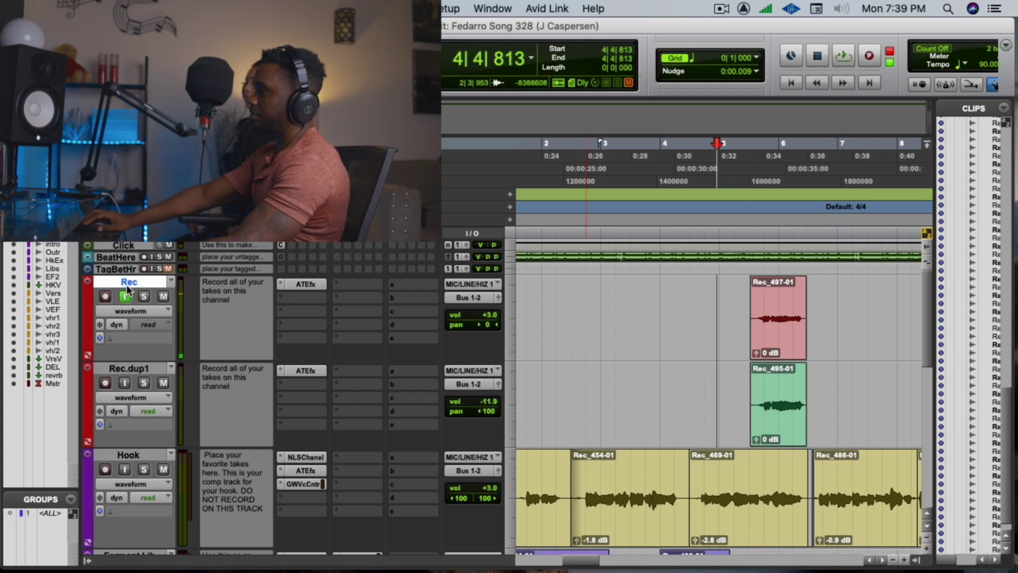
pyautogui.rightClick(127, 282)
pyautogui.click(170, 489)
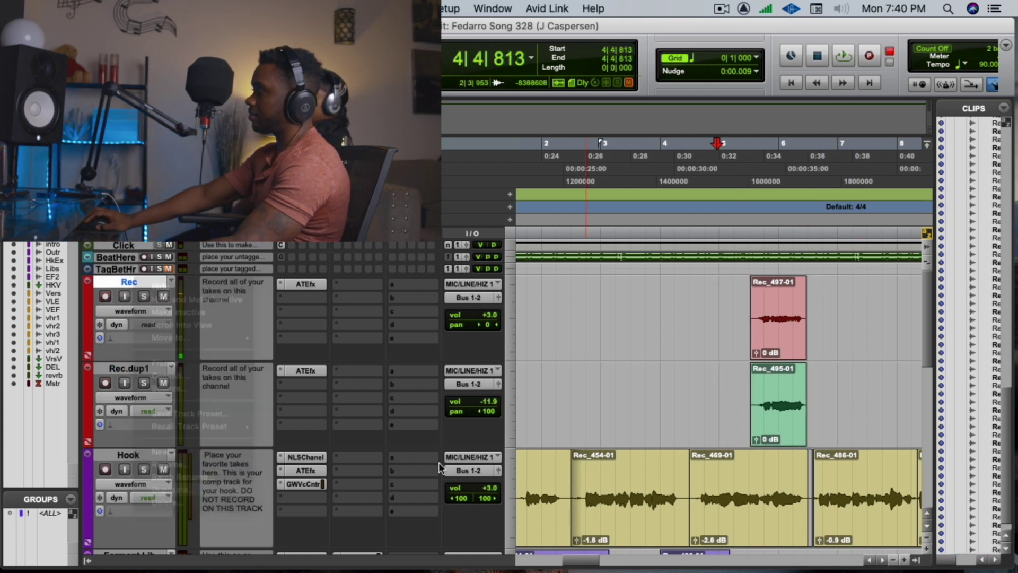
pyautogui.click(552, 355)
pyautogui.click(754, 329)
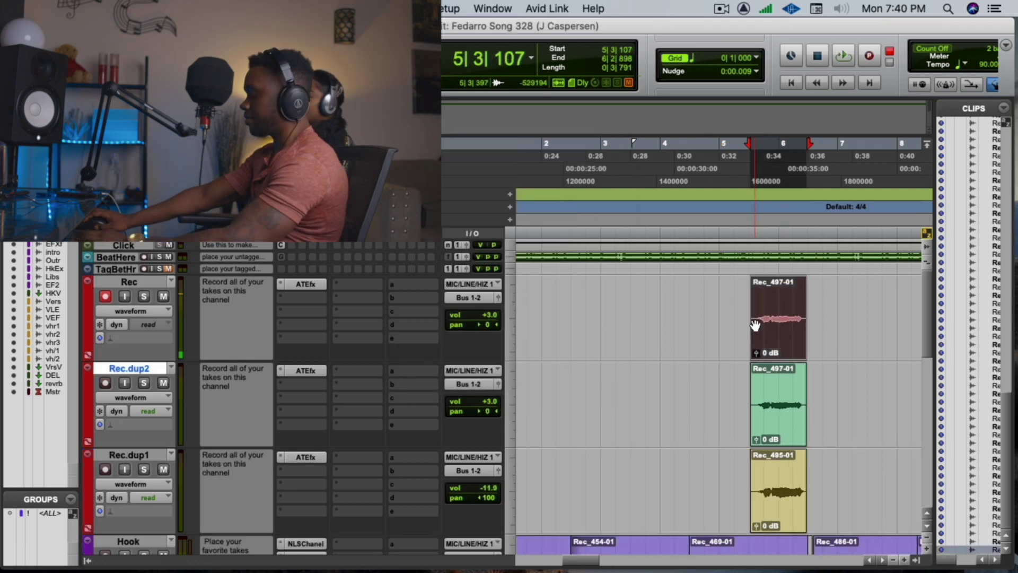
pyautogui.press('Delete')
# - During playback from 3|4, set Rec.dup2 to pan 100 right, volume -11.9 dB and Auto-Tune retune speed 6
pyautogui.click(656, 318)
pyautogui.press('space')
pyautogui.moveTo(486, 411); pyautogui.dragTo(609, 415)
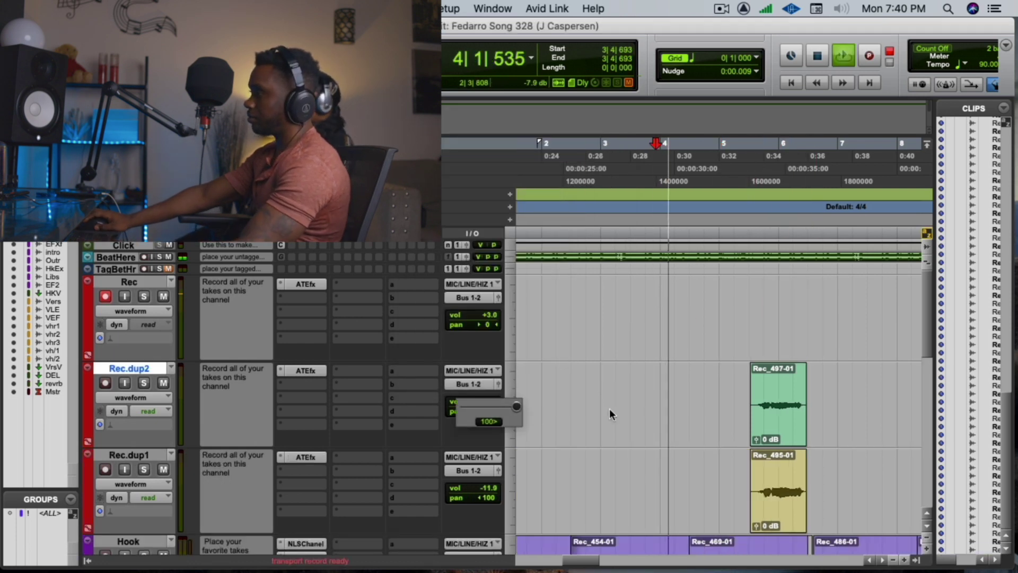
pyautogui.moveTo(494, 401)
pyautogui.mouseDown()
pyautogui.moveTo(484, 399)
pyautogui.moveTo(484, 419)
pyautogui.mouseUp()
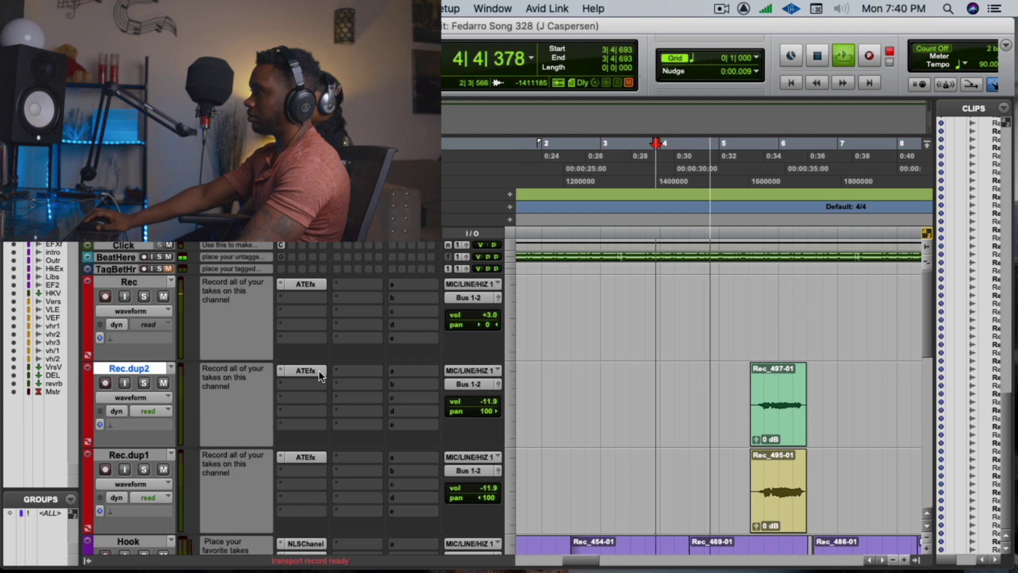
pyautogui.click(306, 284)
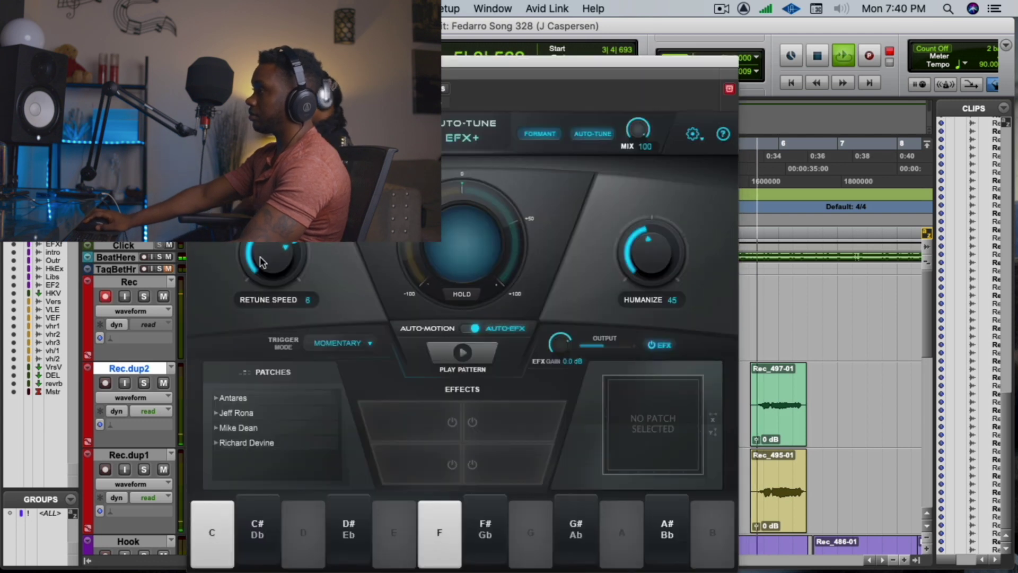
pyautogui.press('super+w')
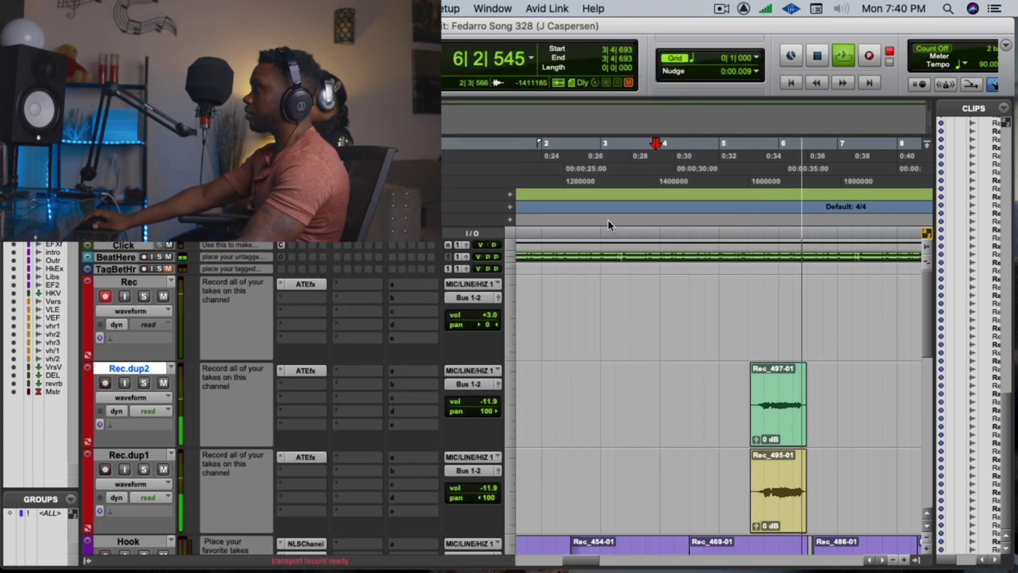
# - Try several further layer takes on the Rec track from around 4|3, punching in near 5|1
pyautogui.press('space')
pyautogui.click(688, 161)
pyautogui.press('space')
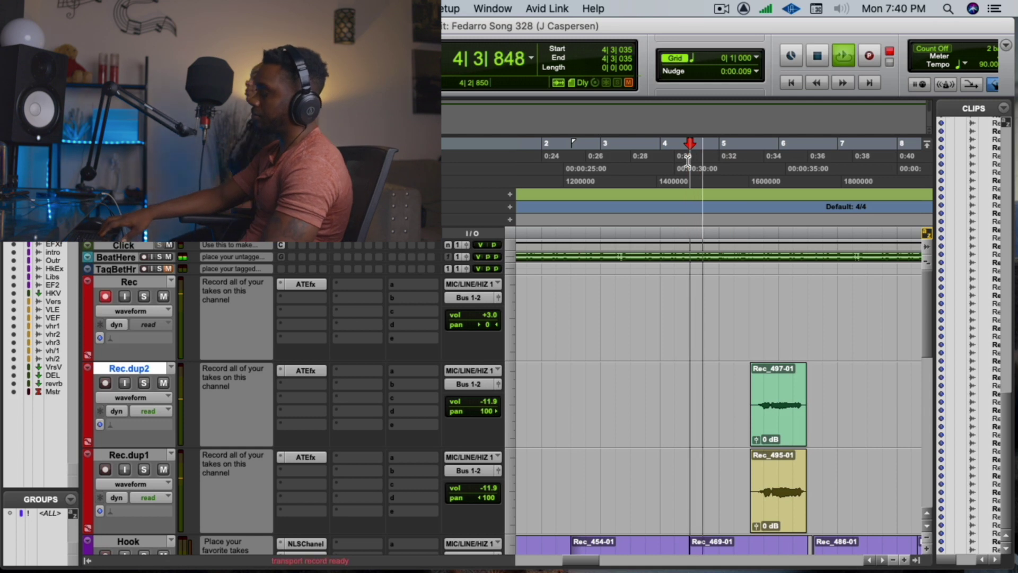
pyautogui.press('super+space')
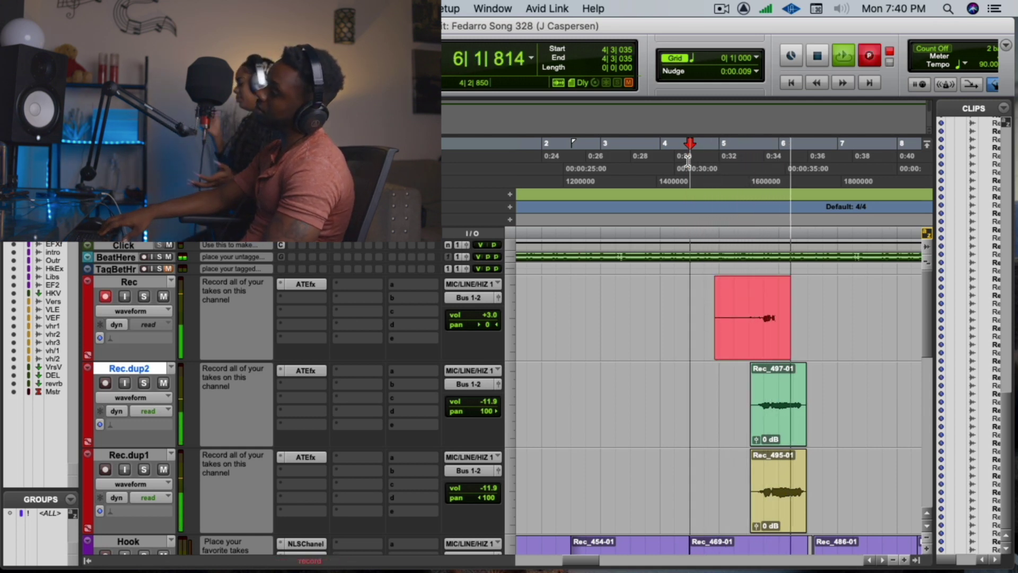
pyautogui.press('space')
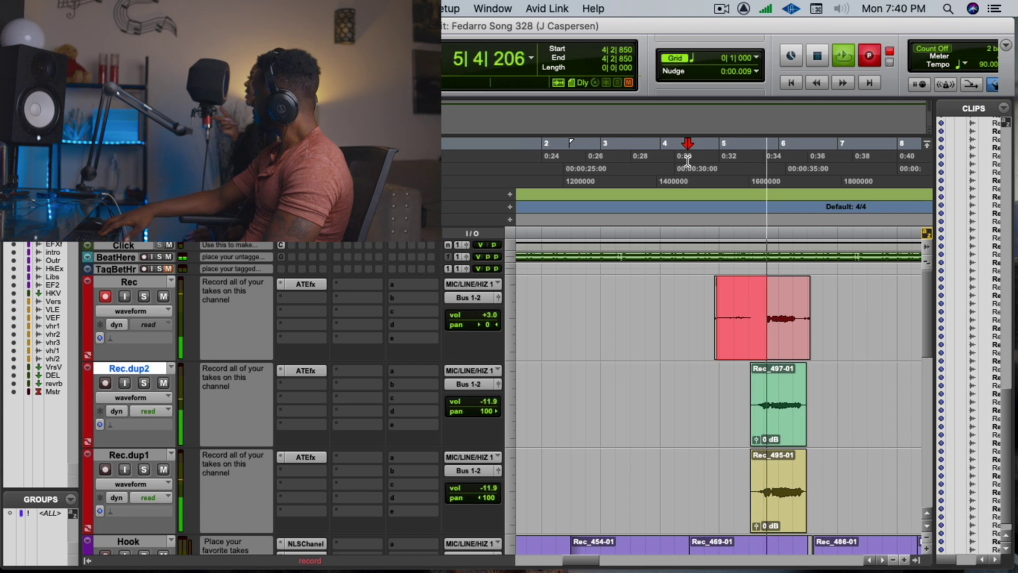
pyautogui.press('space')
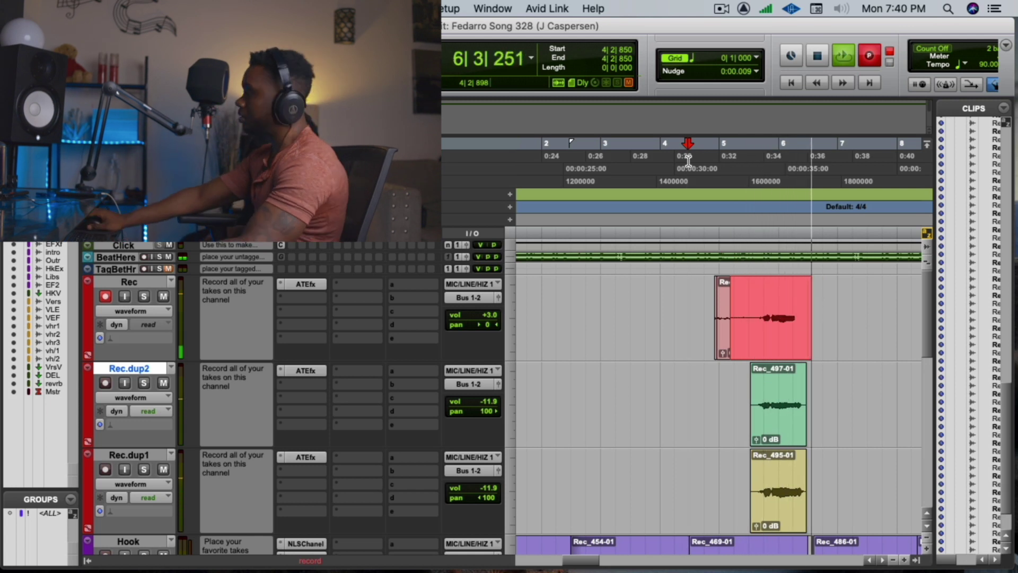
pyautogui.press('space')
# - Record the layer once more from 4|2|850 on Rec, punching in before 5|1 and stopping before 6|4, and play it from 5|3
pyautogui.press('space')
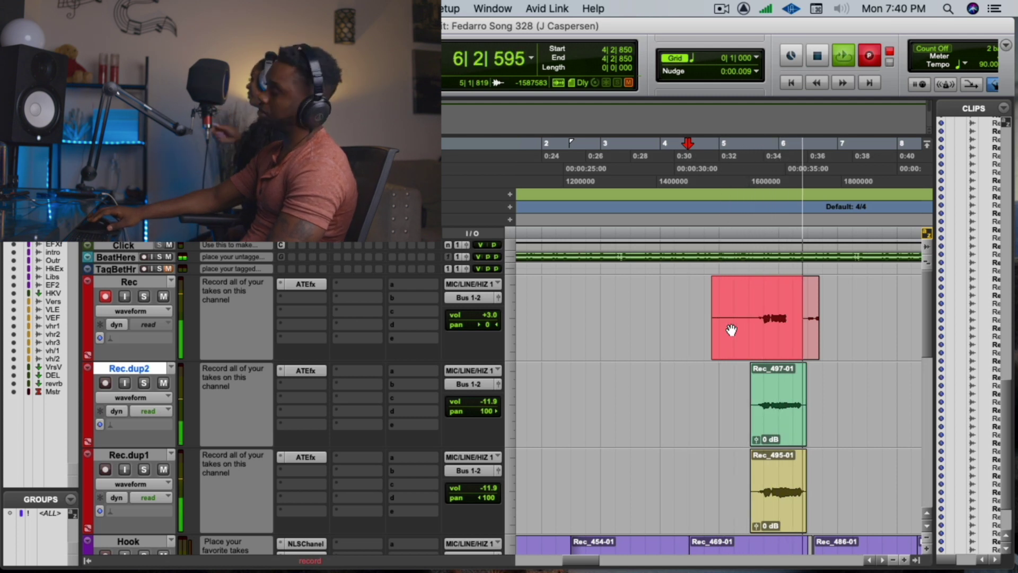
pyautogui.press('space')
pyautogui.press('space')
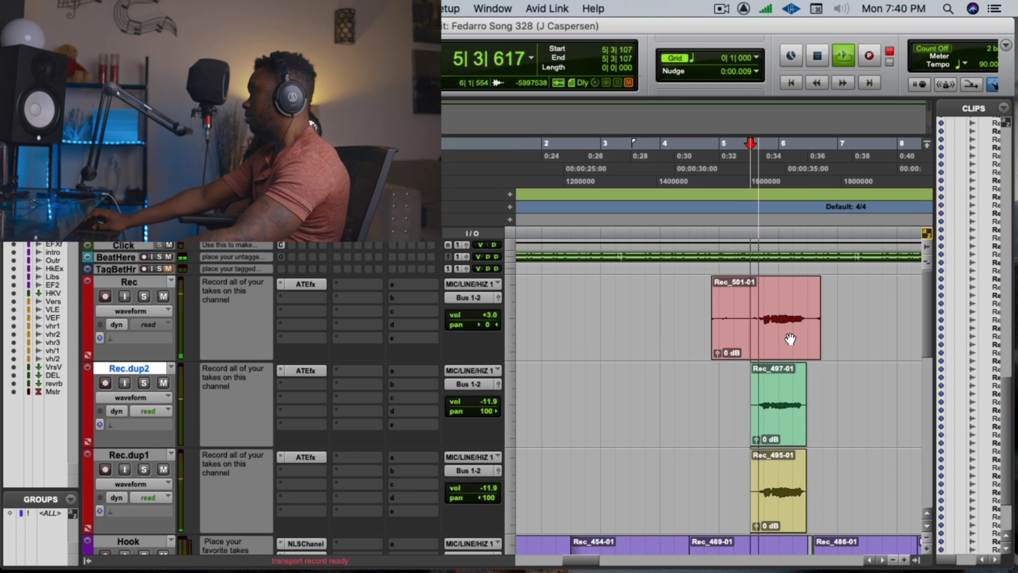
# - Trim the Rec_501-01 clip's silent start and tail so it spans 5|3|059 to 6|3|034, matching the layers below
pyautogui.moveTo(807, 321); pyautogui.dragTo(859, 321)
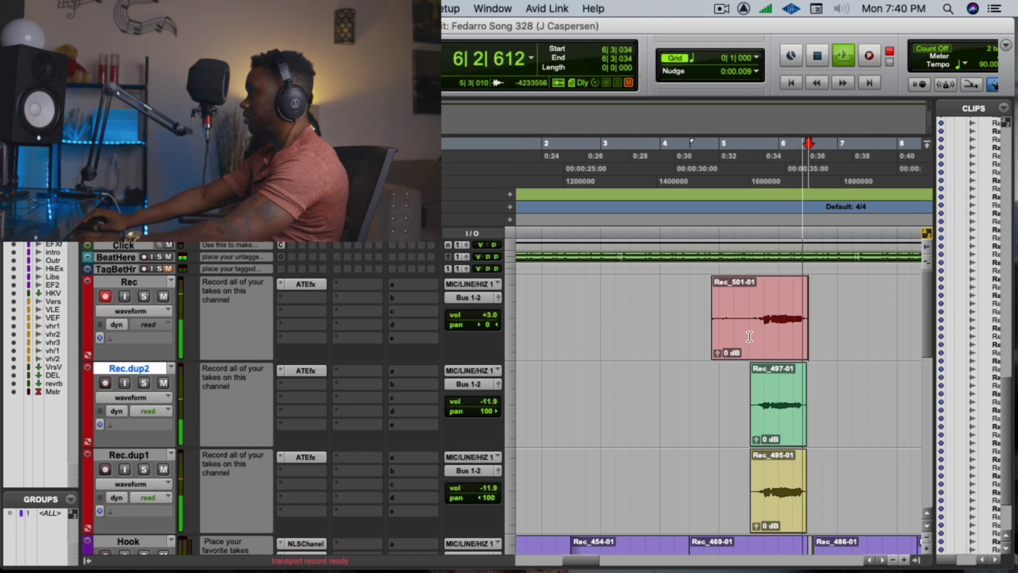
pyautogui.moveTo(750, 318); pyautogui.dragTo(619, 318)
pyautogui.press('Delete')
# - Duplicate the Rec track and delete the original Rec_501-01 clip from Rec
pyautogui.rightClick(131, 284)
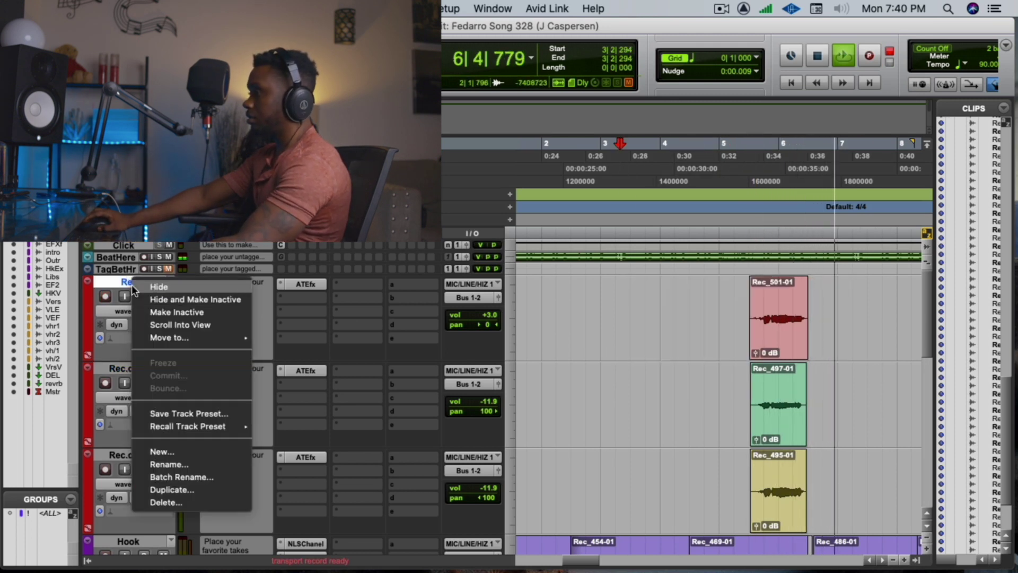
pyautogui.click(196, 488)
pyautogui.press('Return')
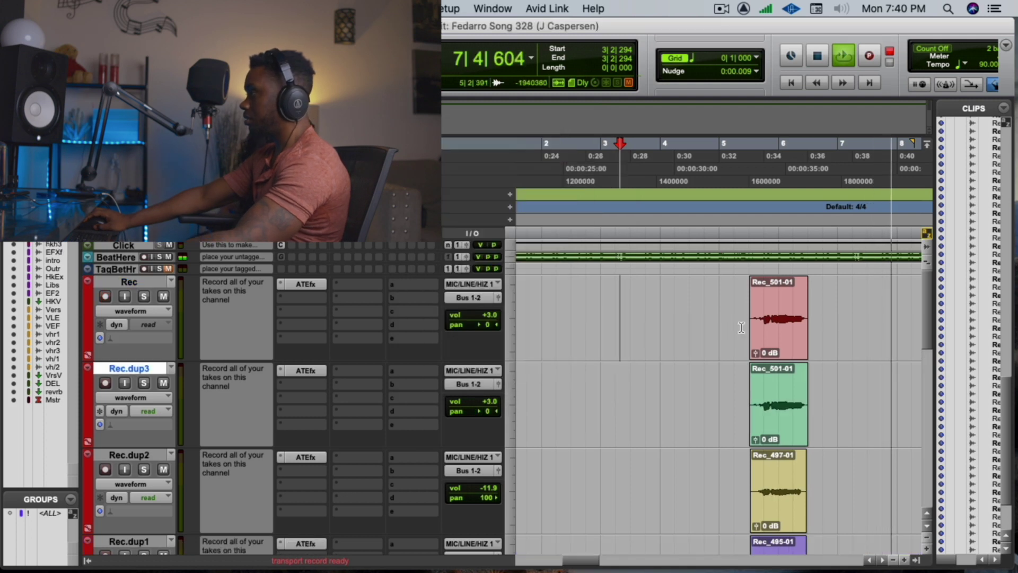
pyautogui.doubleClick(779, 403)
pyautogui.click(535, 388)
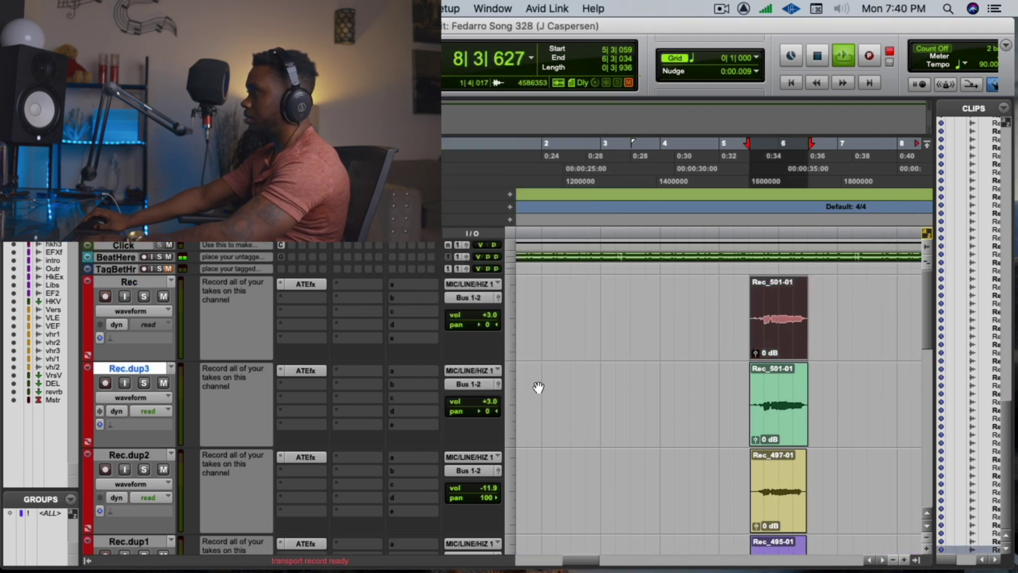
pyautogui.press('Delete')
pyautogui.scroll(-1, 528, 340)
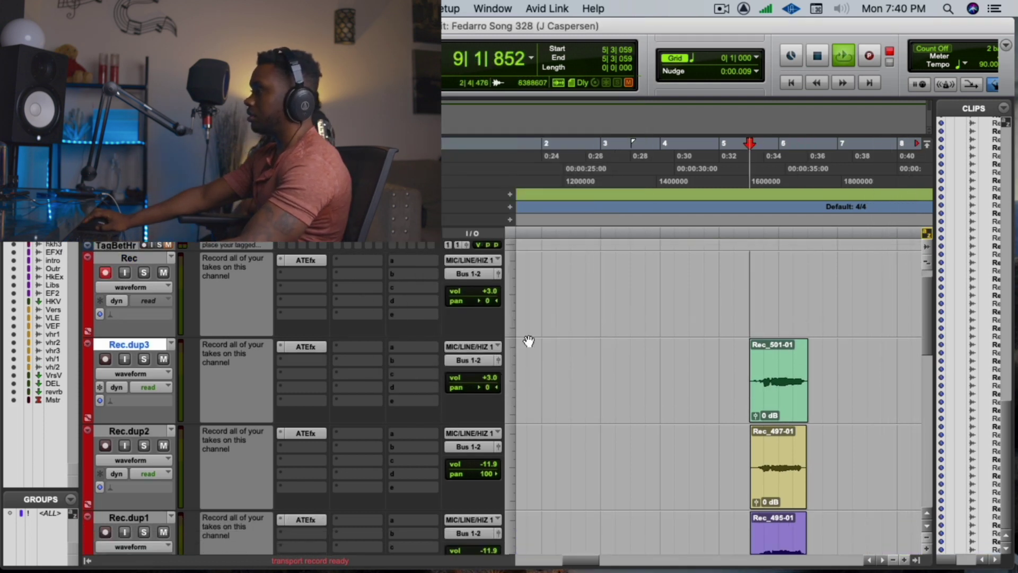
# - Set the Auto-Tune retune speed on Rec.dup3 to 9 and stop playback
pyautogui.click(307, 346)
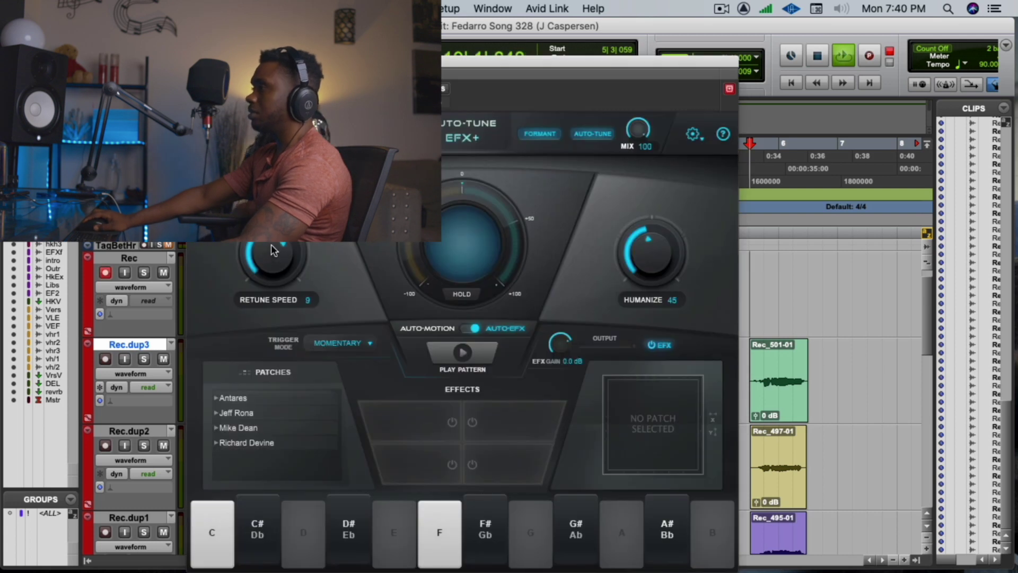
pyautogui.click(186, 72)
pyautogui.press('space')
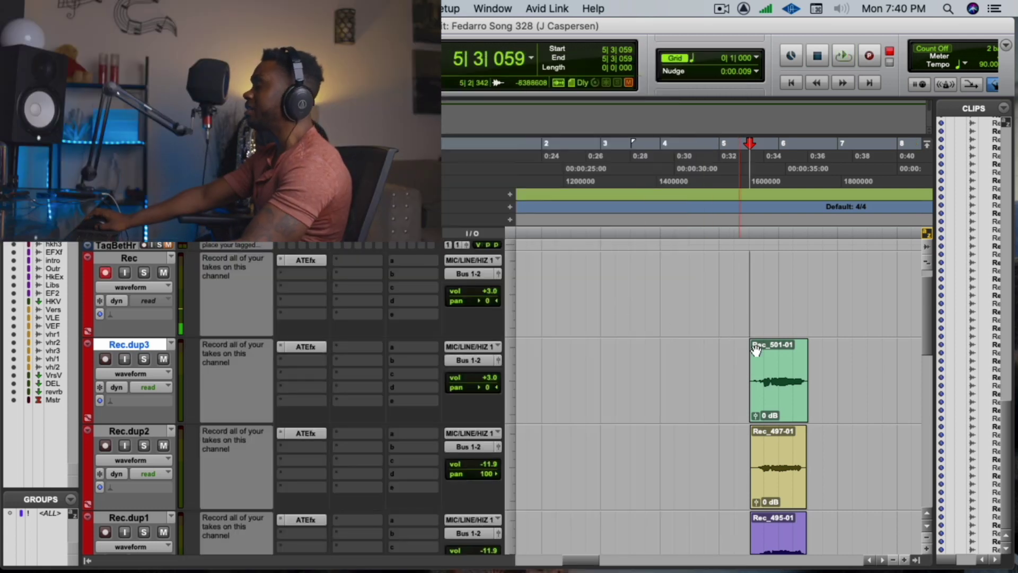
# - Mute the three stacked layer clips on Rec.dup3, Rec.dup2 and Rec.dup1, and play the section from 5|3|831
pyautogui.scroll(-3, 759, 345)
pyautogui.moveTo(760, 345); pyautogui.dragTo(781, 450)
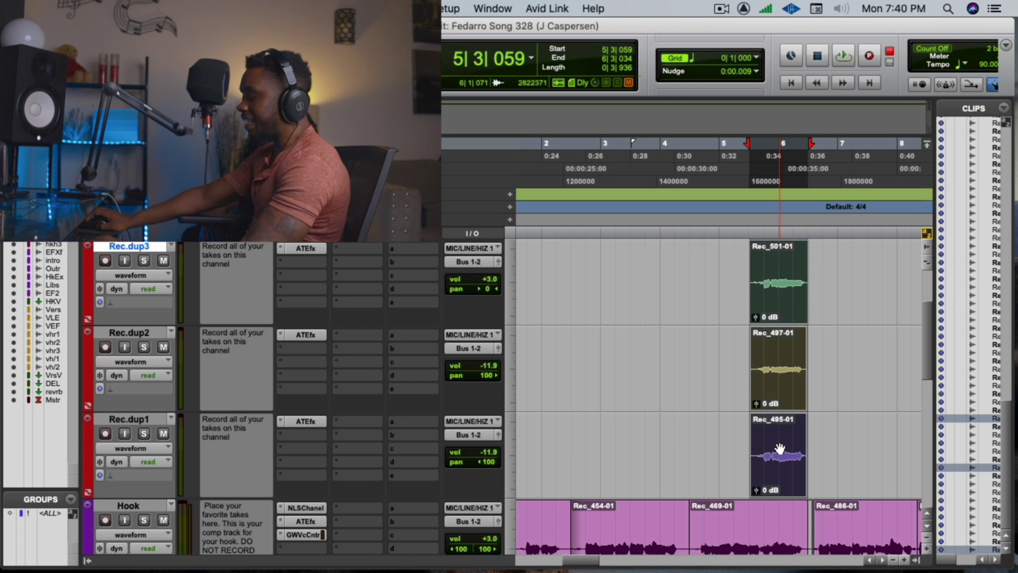
pyautogui.click(762, 154)
pyautogui.press('space')
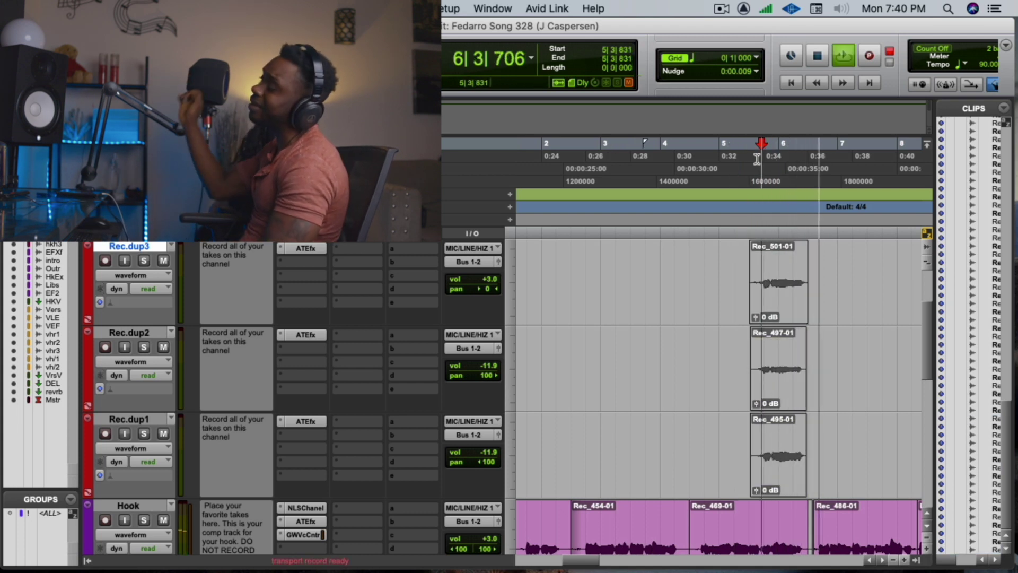
pyautogui.press('space')
# - Record the new phrase on Rec, retaking it from 5|3|397 with a punch-in before 6|1 and stopping past 8|1
pyautogui.scroll(3, 847, 303)
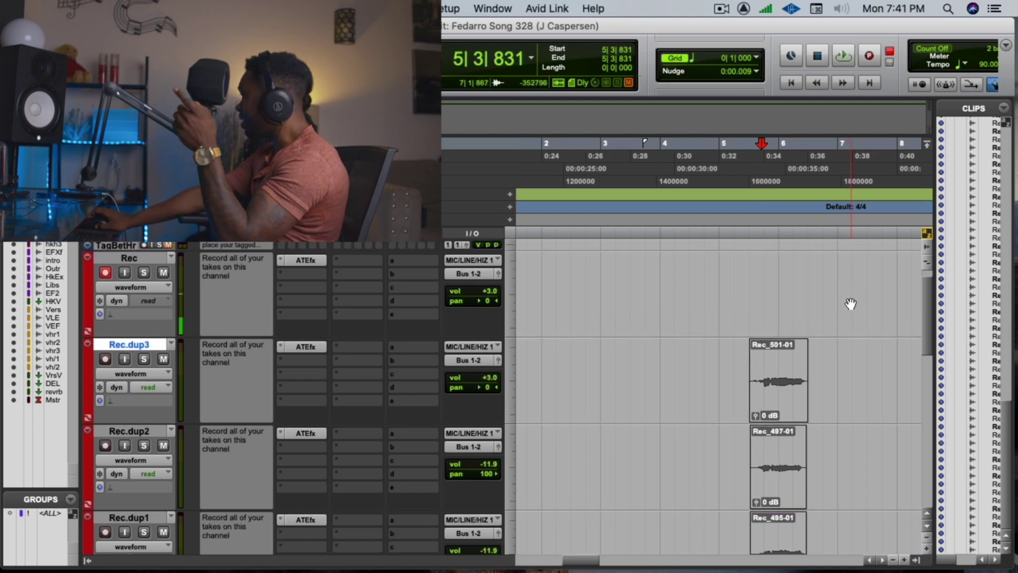
pyautogui.press('space')
pyautogui.click(755, 171)
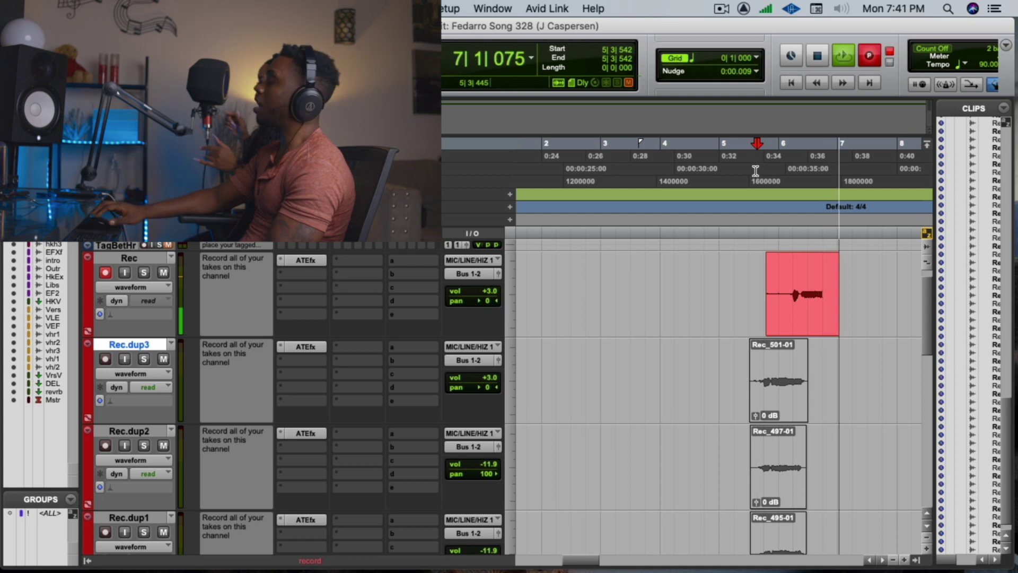
pyautogui.press('space')
pyautogui.click(755, 171)
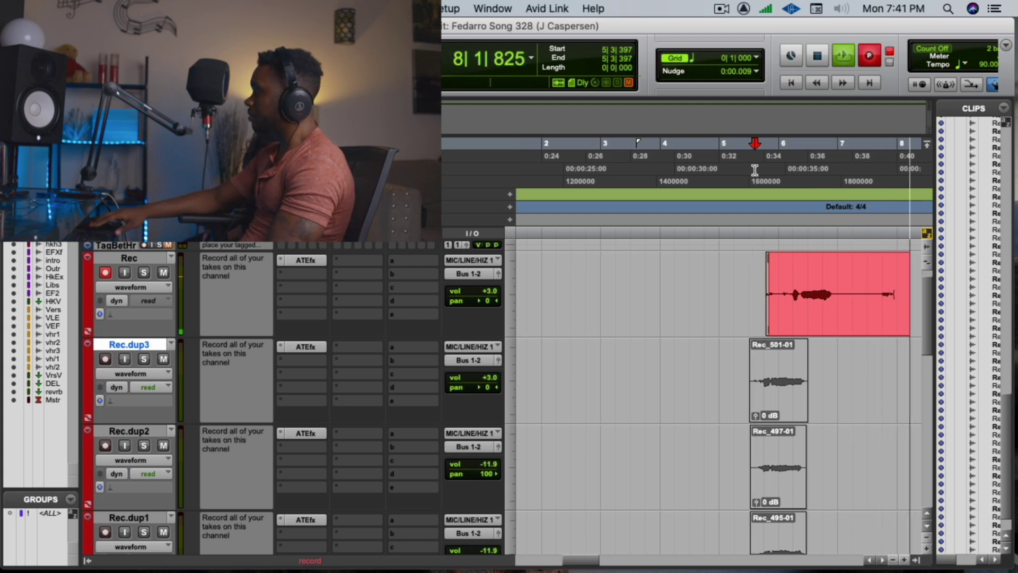
pyautogui.scroll(-5, 906, 539)
pyautogui.scroll(-3, 906, 539)
pyautogui.scroll(5, 905, 539)
pyautogui.press('space')
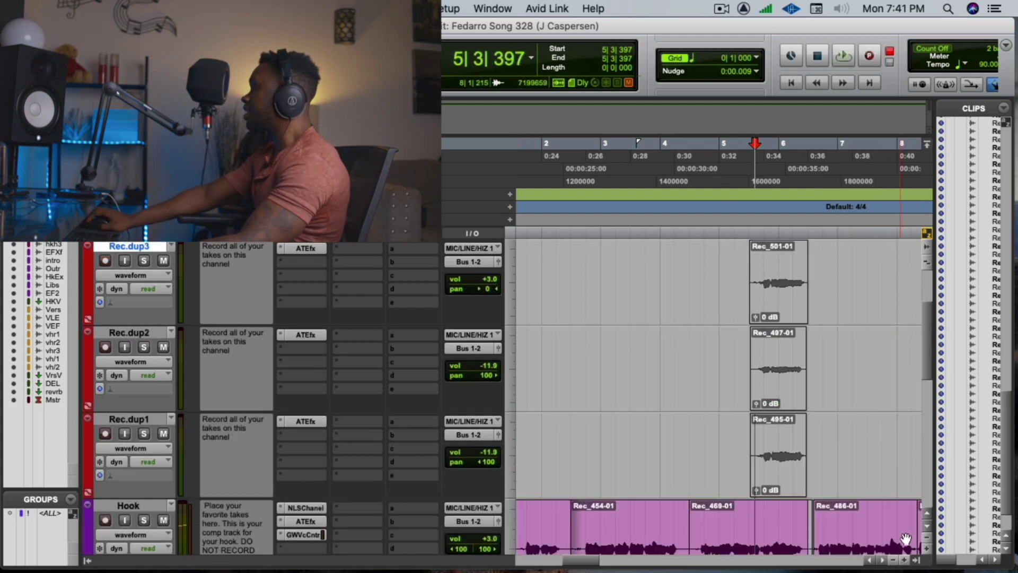
# - Mute the Rec_488-01 clip at the end of the Hook track
pyautogui.hscroll(3, 875, 556)
pyautogui.scroll(-2, 837, 494)
pyautogui.click(877, 460)
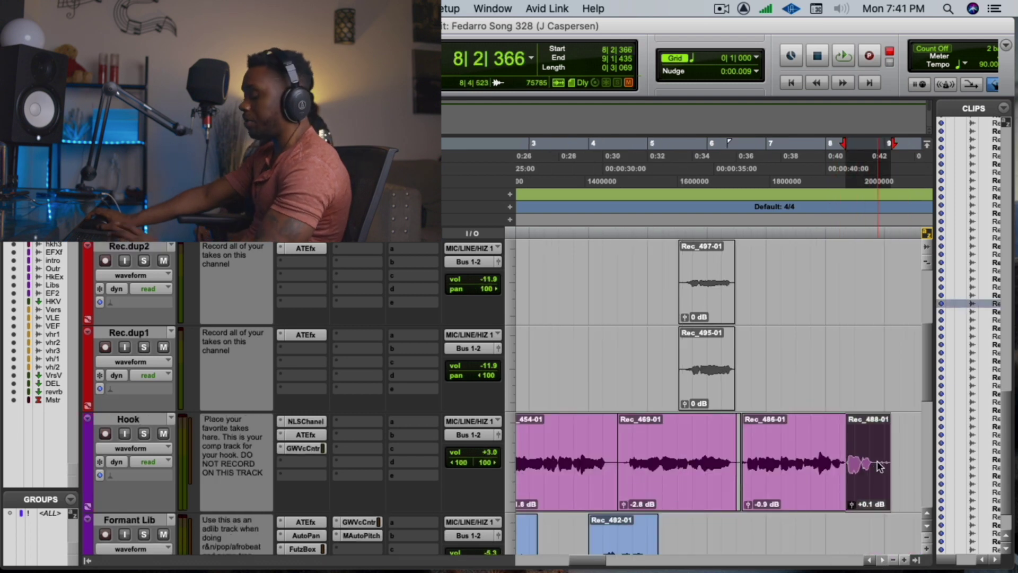
# - Delete the tail of the Rec_504-01 take on Rec from just after 7|1
pyautogui.scroll(5, 877, 465)
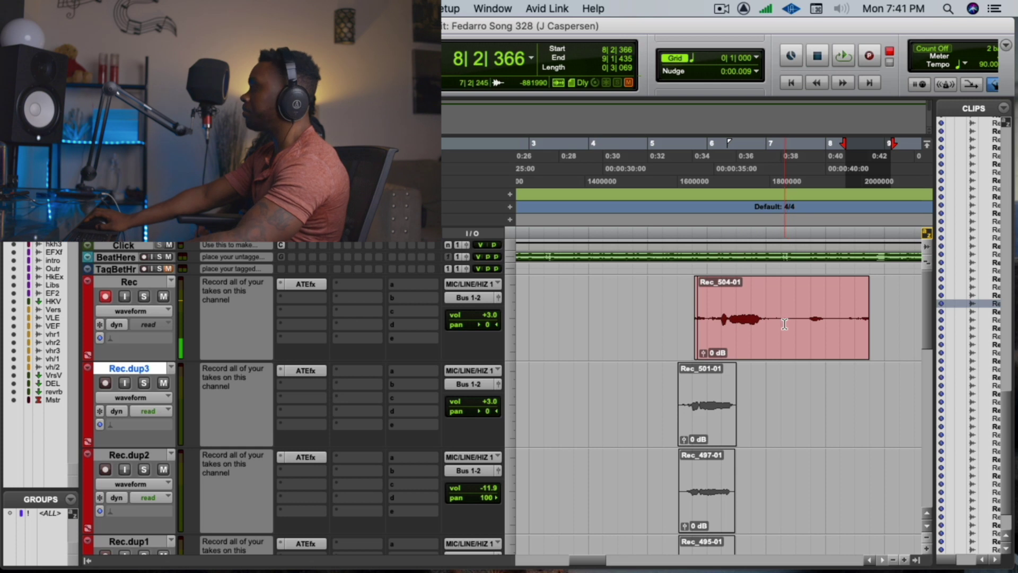
pyautogui.moveTo(785, 324); pyautogui.dragTo(867, 324)
pyautogui.press('Delete')
# - Try two takes of the following phrase on Rec, punching in midway through bar 7 and stopping past 9|2
pyautogui.click(789, 193)
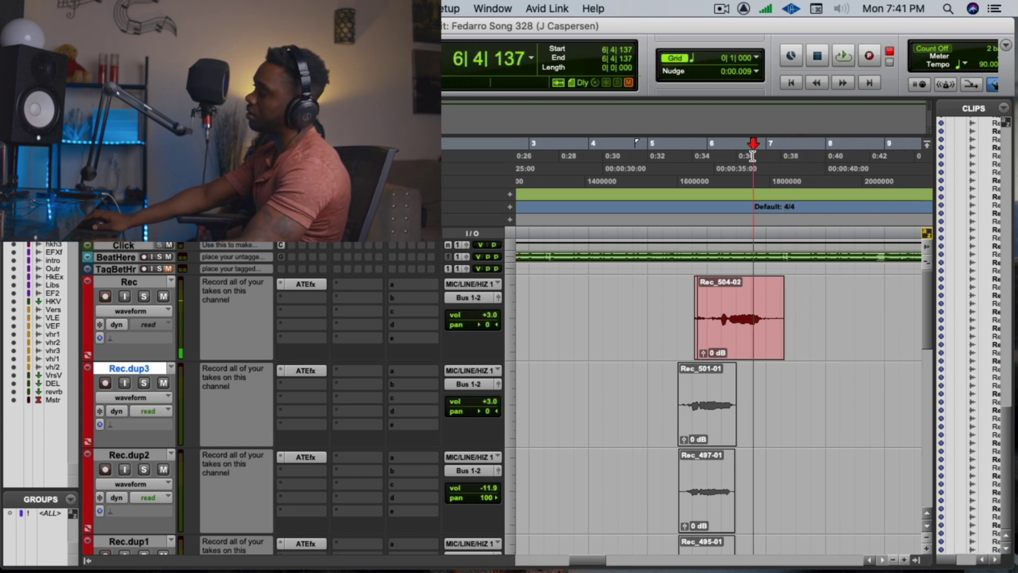
pyautogui.press('space')
pyautogui.click(711, 156)
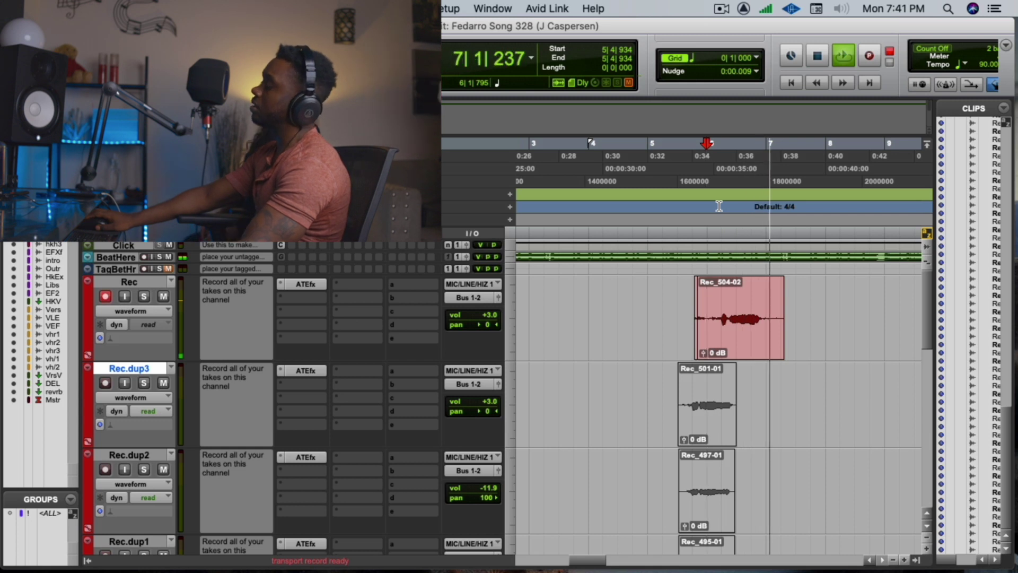
pyautogui.press('super+space')
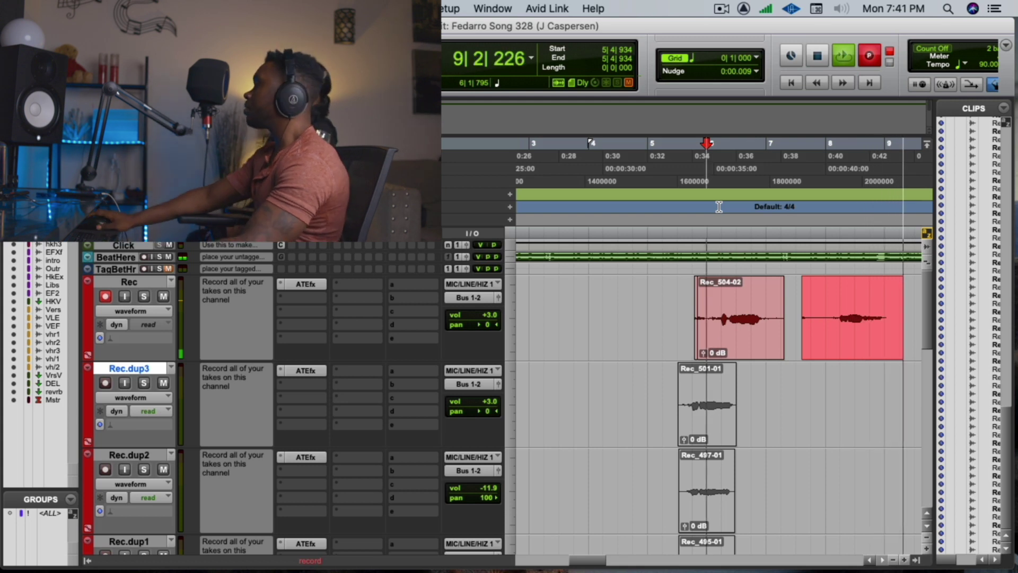
pyautogui.press('space')
pyautogui.click(759, 177)
pyautogui.press('space')
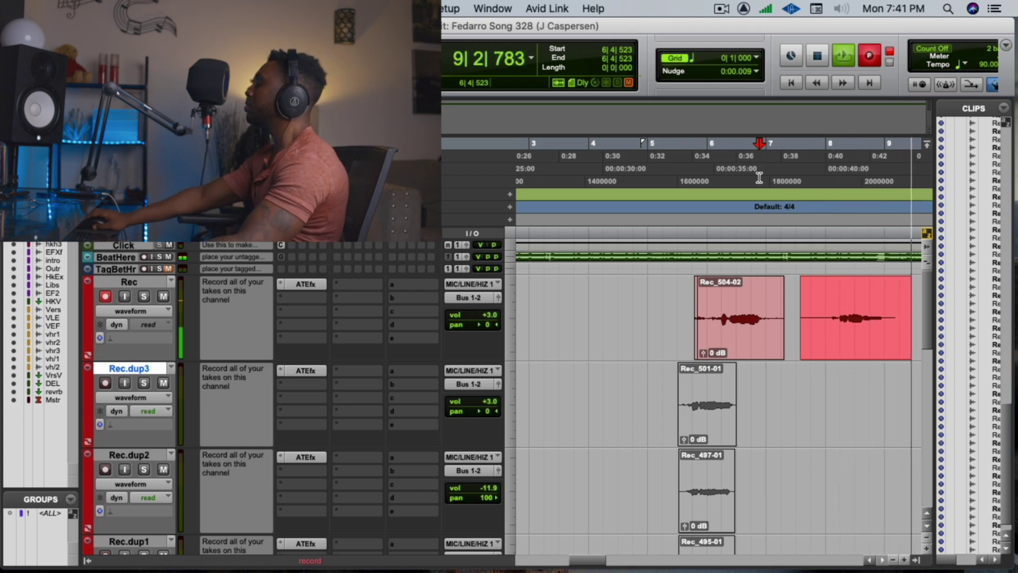
pyautogui.press('space')
# - Record the second phrase again on Rec from 6|4|330, punching in just after 7|1 and stopping past 9|1
pyautogui.click(756, 161)
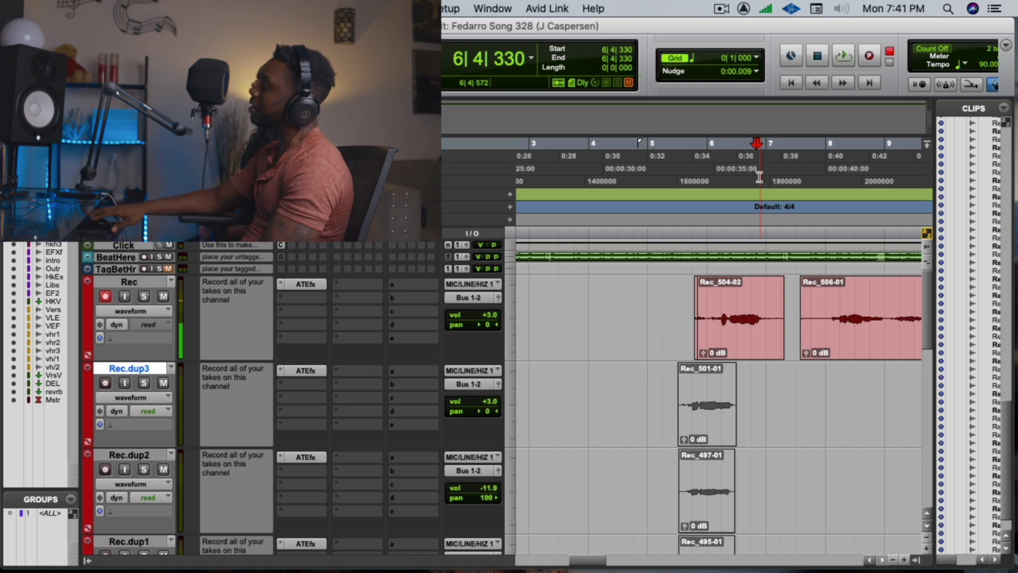
pyautogui.press('super+shift+space')
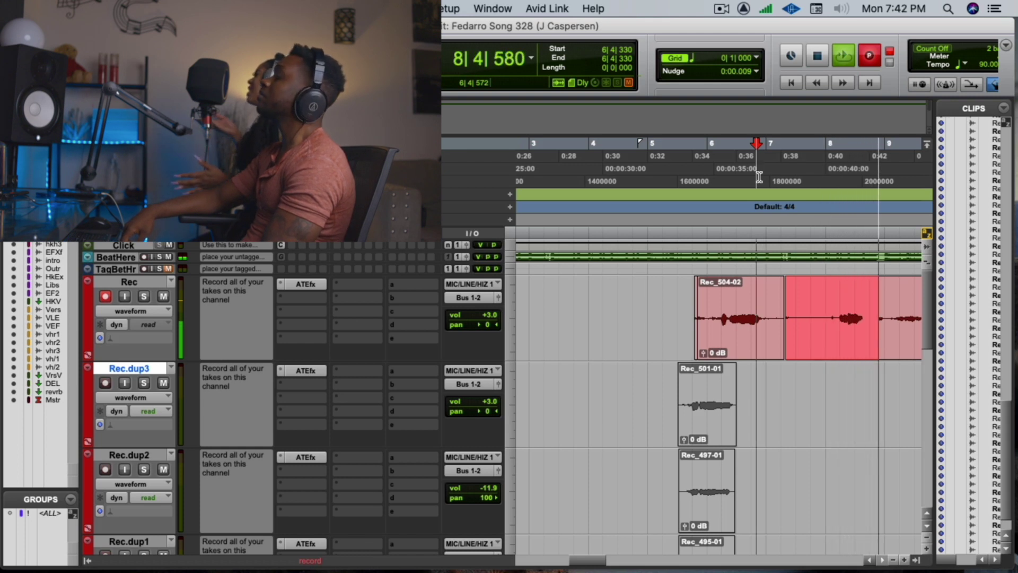
pyautogui.press('space')
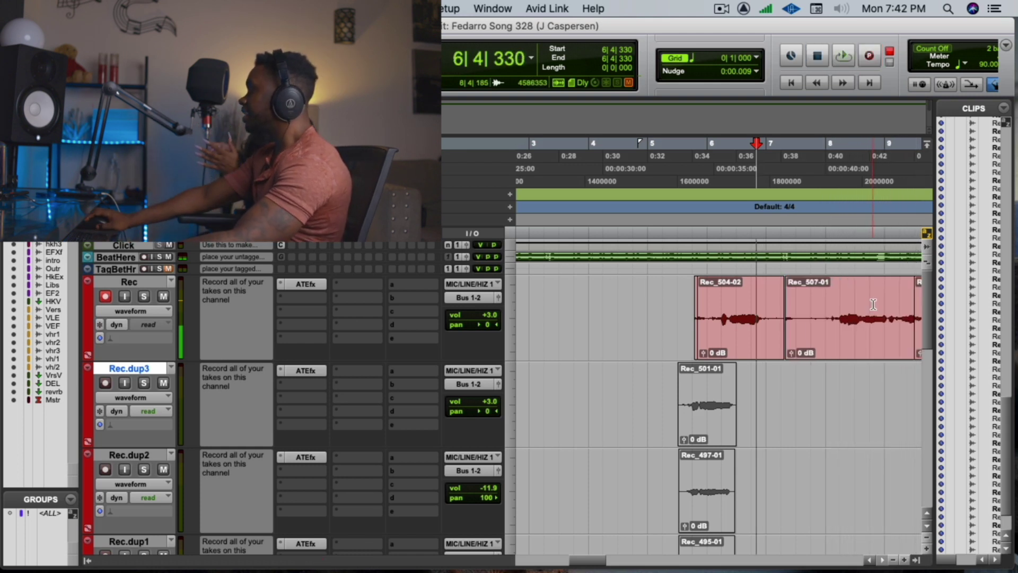
# - Remove the leftover audio on Rec after about 9|1 and play the second phrase from 8|1|408
pyautogui.click(889, 327)
pyautogui.hscroll(5, 912, 318)
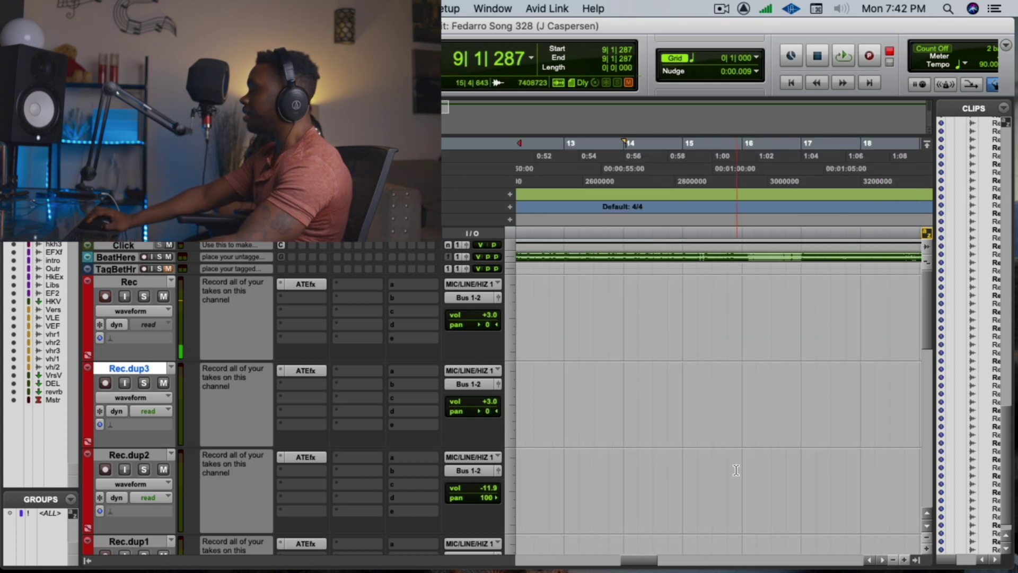
pyautogui.moveTo(639, 561); pyautogui.dragTo(596, 561)
pyautogui.click(756, 175)
pyautogui.press('space')
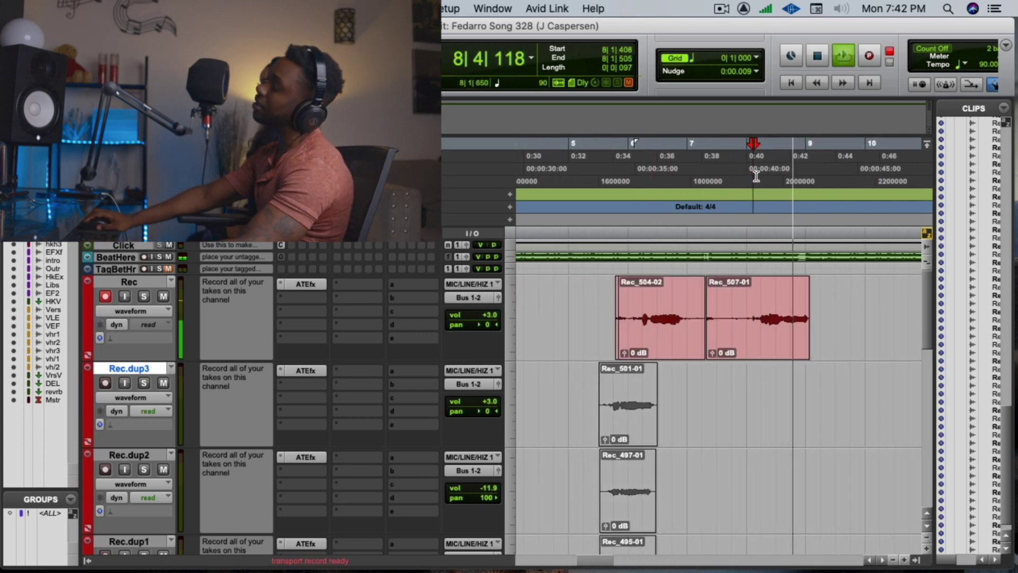
# - Delete the silence before both Rec phrases and between them, leaving clips from about 6|1 to 7|1 and 8|1 to 9|1
pyautogui.press('space')
pyautogui.moveTo(691, 329); pyautogui.dragTo(737, 350)
pyautogui.press('Delete')
pyautogui.click(595, 317)
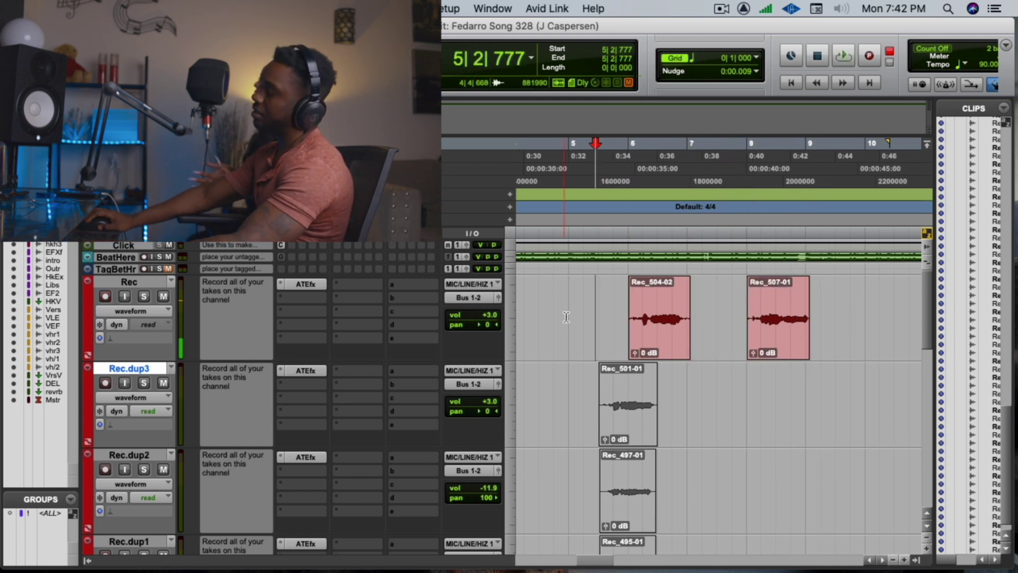
# - Move the Rec track with its two clips down to directly above the Hook track
pyautogui.keyDown('alt'); pyautogui.scroll(-3, 568, 313); pyautogui.keyUp('alt')
pyautogui.scroll(-1, 565, 316)
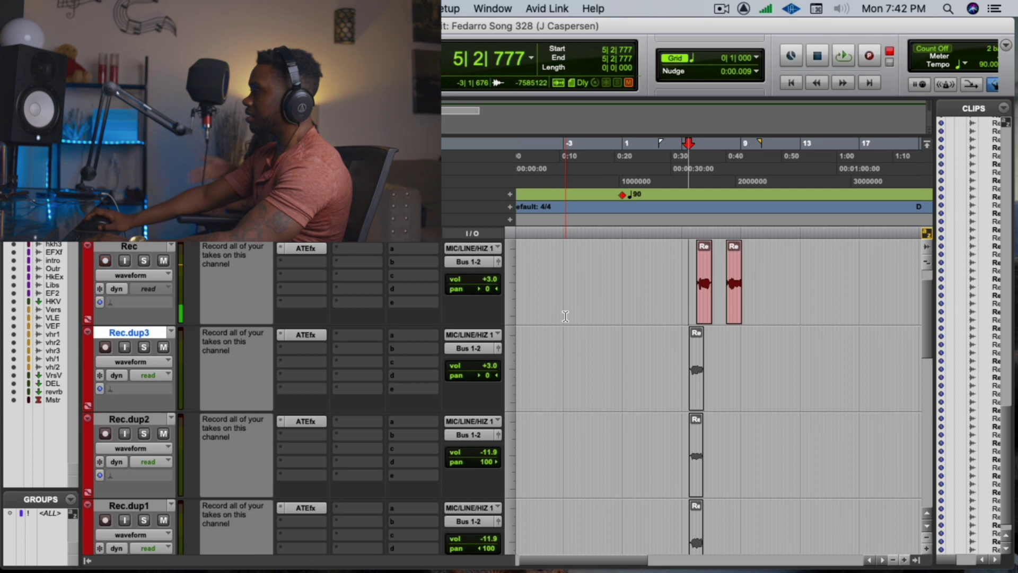
pyautogui.scroll(-5, 565, 316)
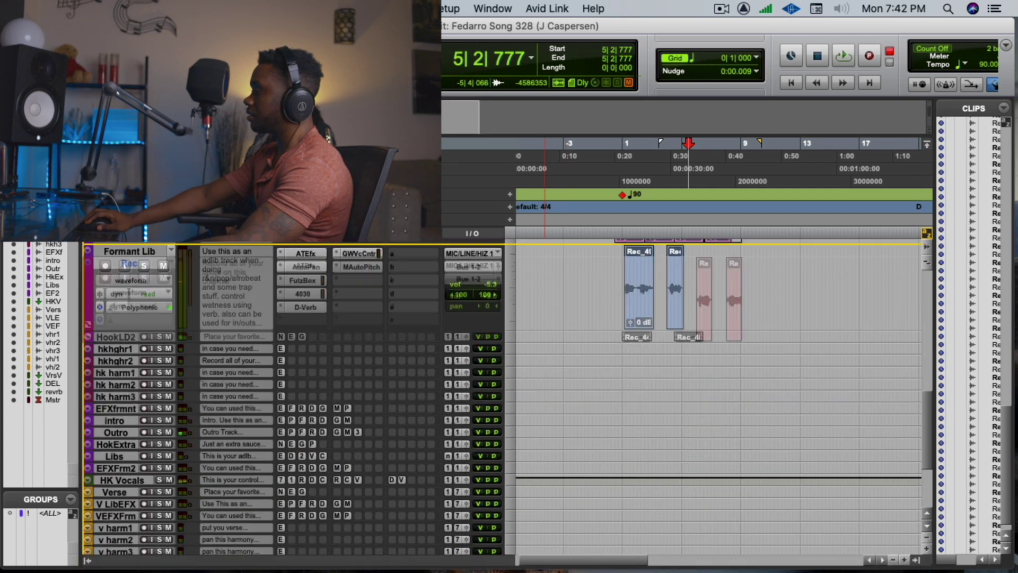
pyautogui.scroll(5, 462, 514)
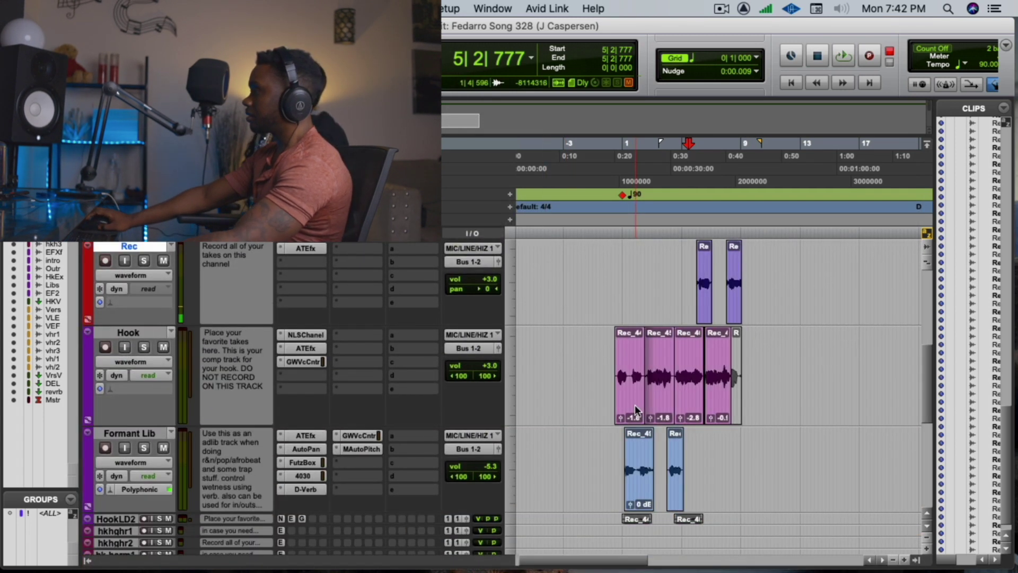
# - Duplicate the moved Rec track with its two phrases and delete both clips from the original Rec
pyautogui.rightClick(151, 246)
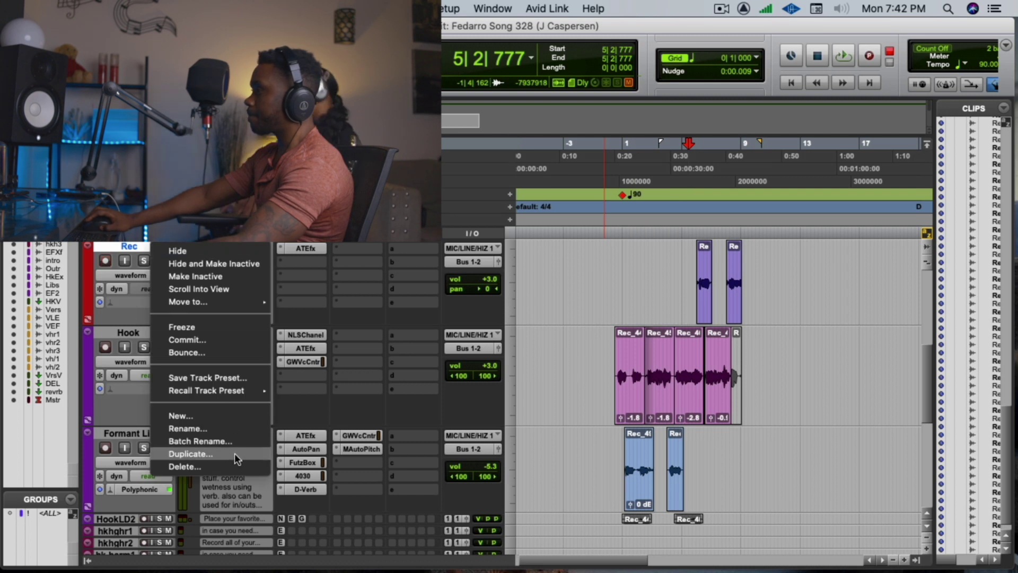
pyautogui.click(234, 453)
pyautogui.click(551, 355)
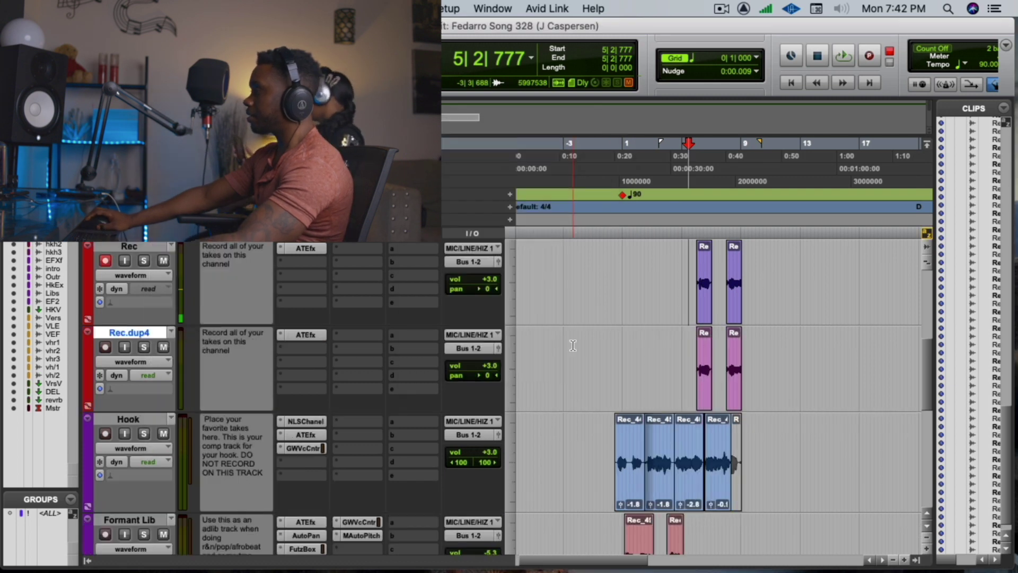
pyautogui.click(677, 275)
pyautogui.press('Delete')
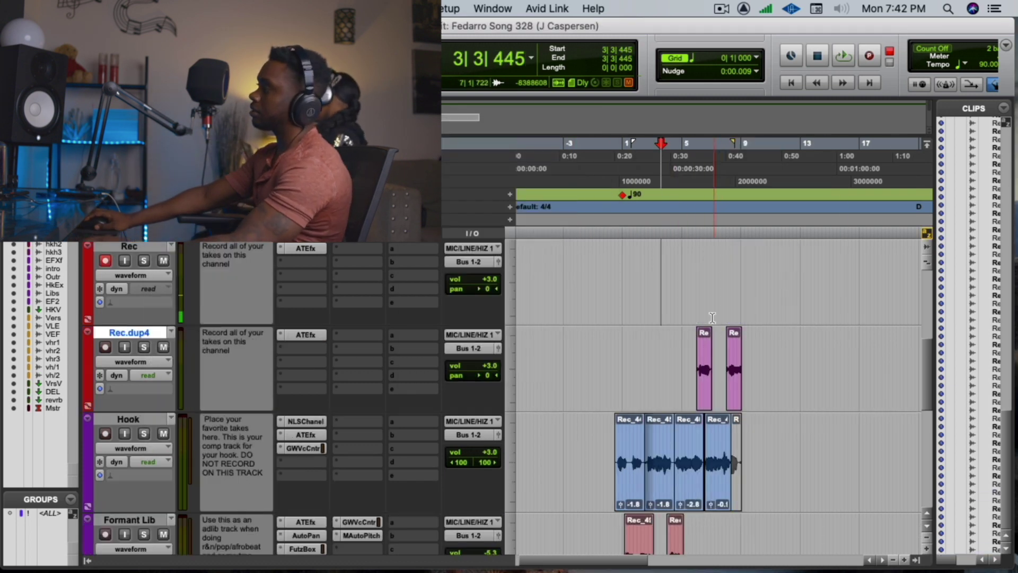
# - During playback from -1|4|162, lower the Hook track's volume to +0.6 dB and set its Auto-Tune retune speed to 7
pyautogui.press('space')
pyautogui.click(605, 293)
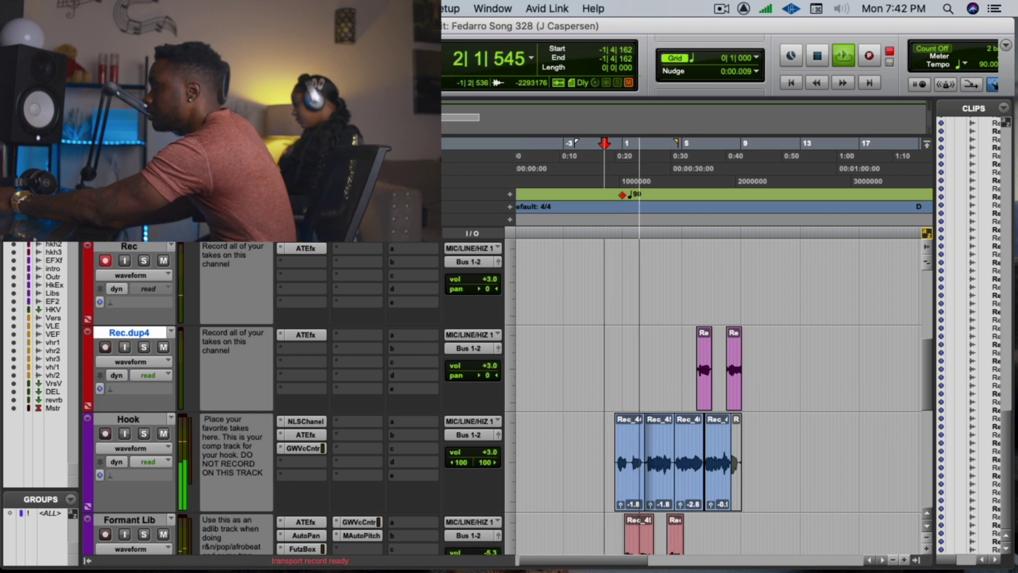
pyautogui.moveTo(485, 452); pyautogui.dragTo(485, 456)
pyautogui.click(305, 434)
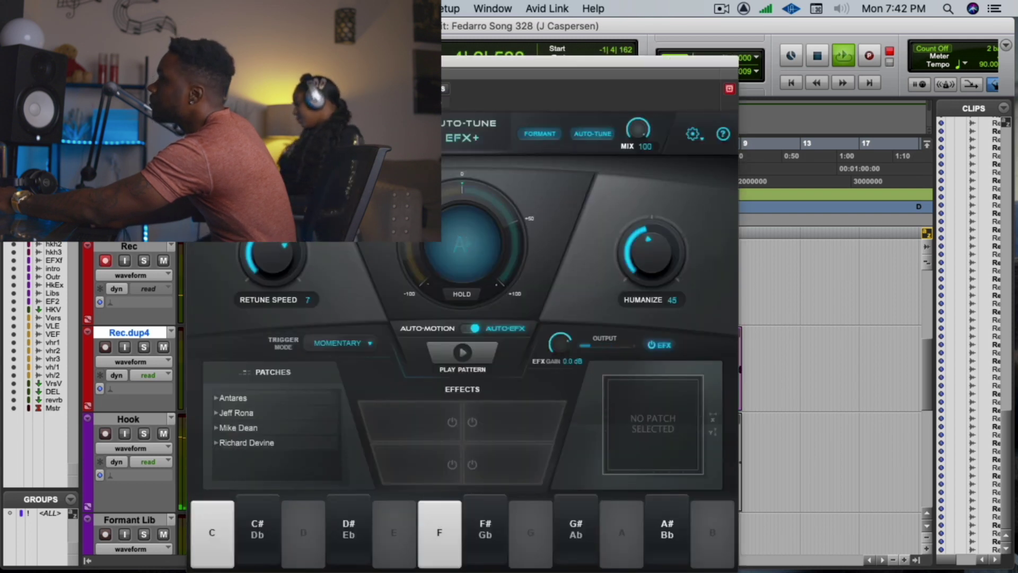
pyautogui.click(729, 88)
# - Lower the Rec.dup4 track's volume to -1.4 dB during playback
pyautogui.scroll(-2, 529, 340)
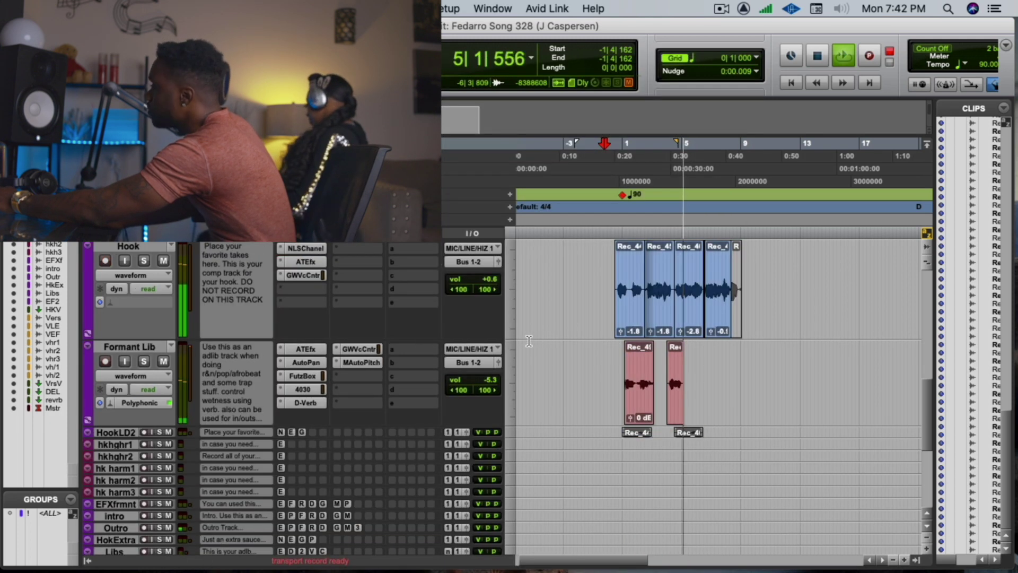
pyautogui.scroll(2, 529, 341)
pyautogui.scroll(2, 529, 340)
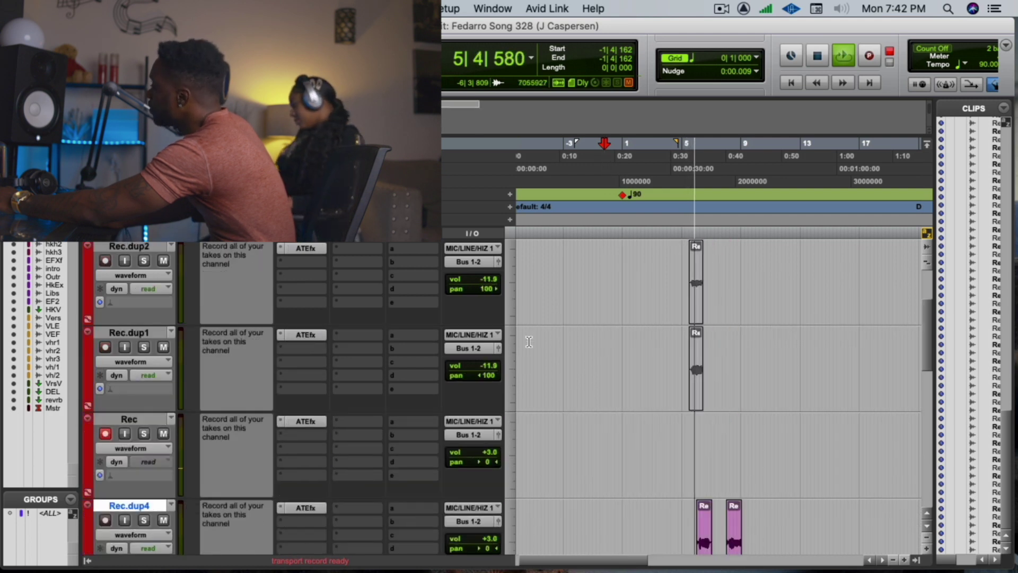
pyautogui.scroll(-1, 425, 432)
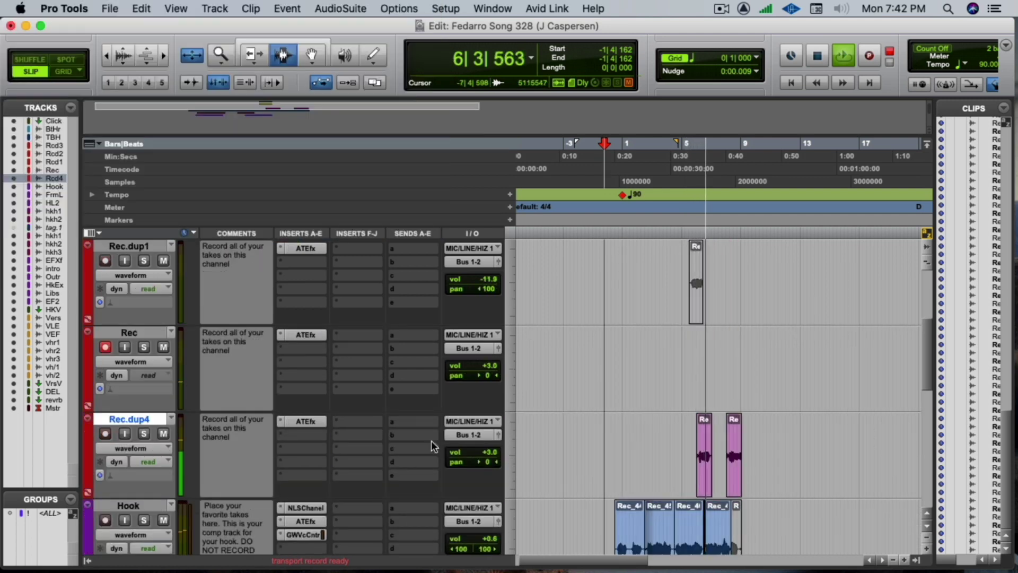
pyautogui.scroll(-2, 478, 447)
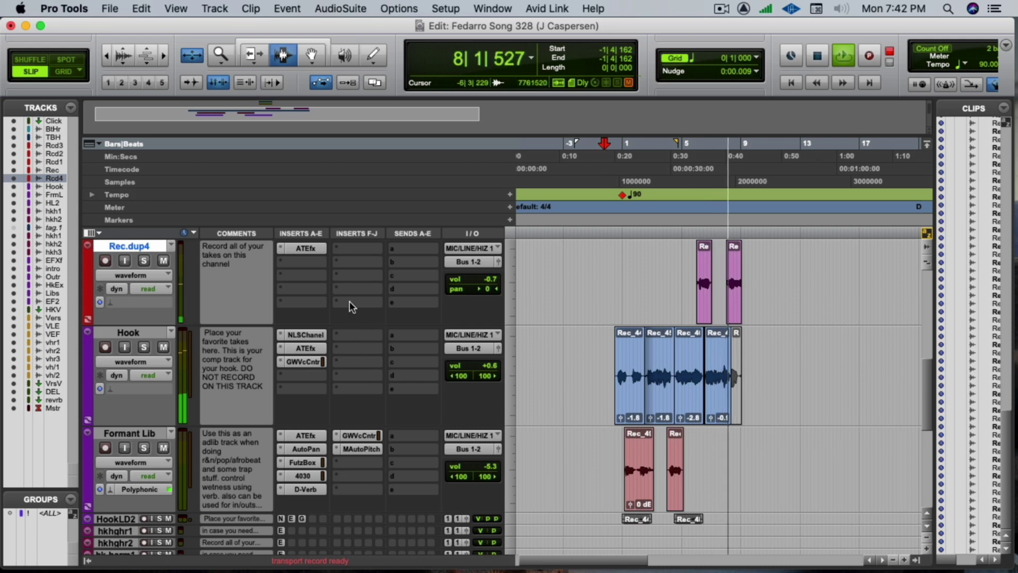
pyautogui.moveTo(477, 279); pyautogui.dragTo(482, 286)
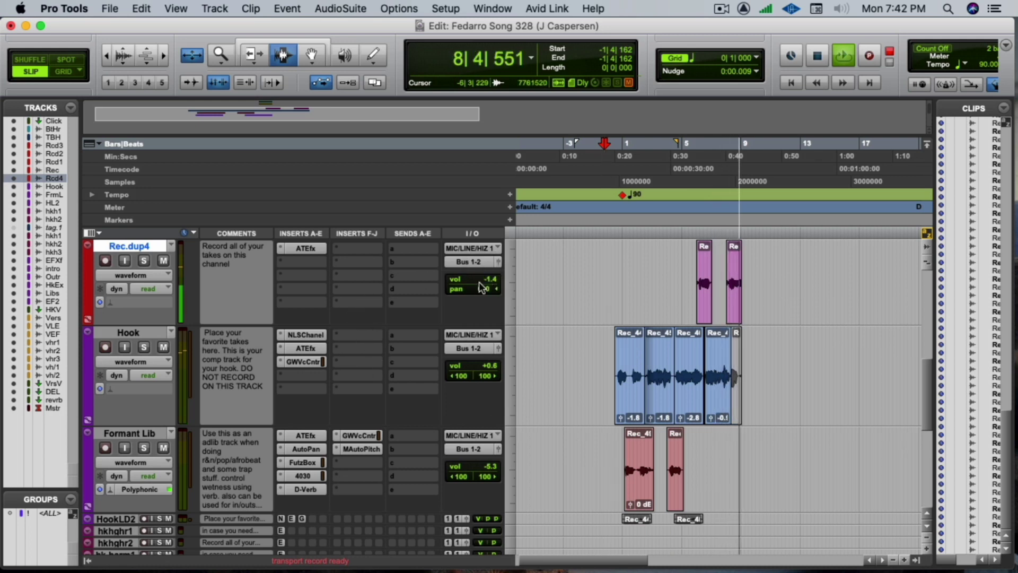